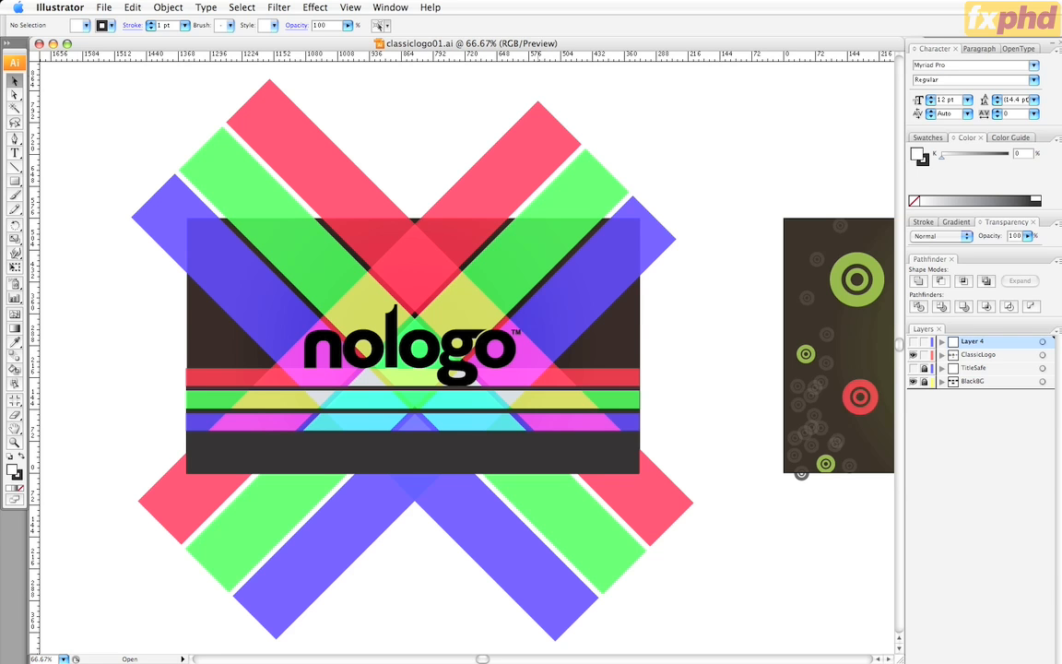
- Look over the striped, circle-patterned, rounded-line and neon-outline logo variants laid out across classiclogo01.ai
{"action": "left_click_drag", "start_coordinate": [763, 372], "coordinate": [538, 346]}
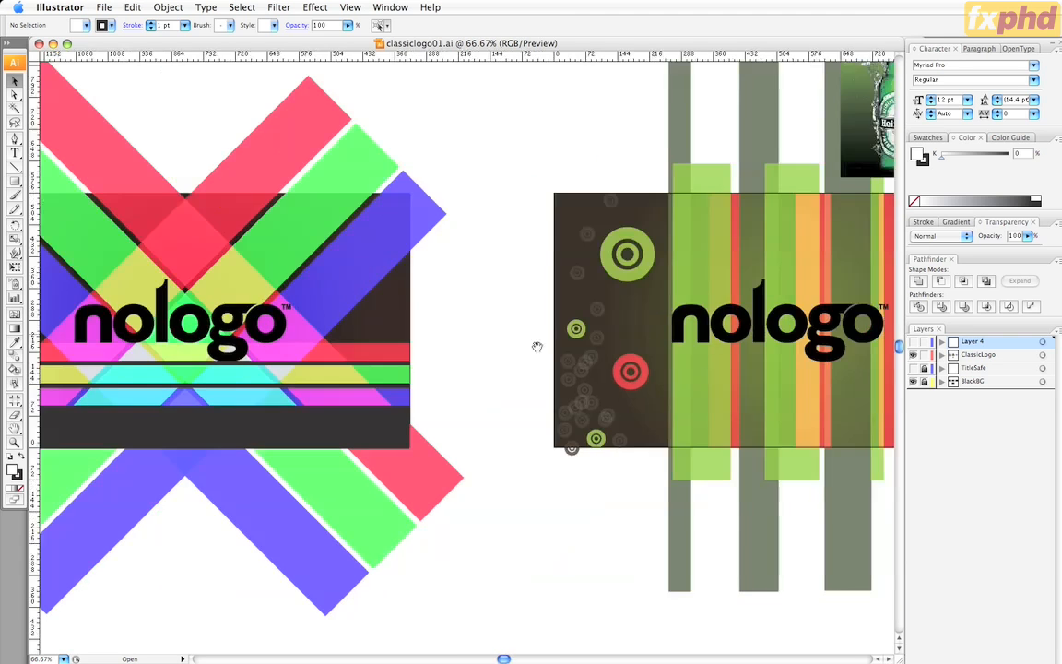
{"action": "left_click_drag", "start_coordinate": [636, 341], "coordinate": [484, 343]}
{"action": "left_click_drag", "start_coordinate": [645, 387], "coordinate": [531, 389]}
{"action": "left_click_drag", "start_coordinate": [727, 470], "coordinate": [546, 472]}
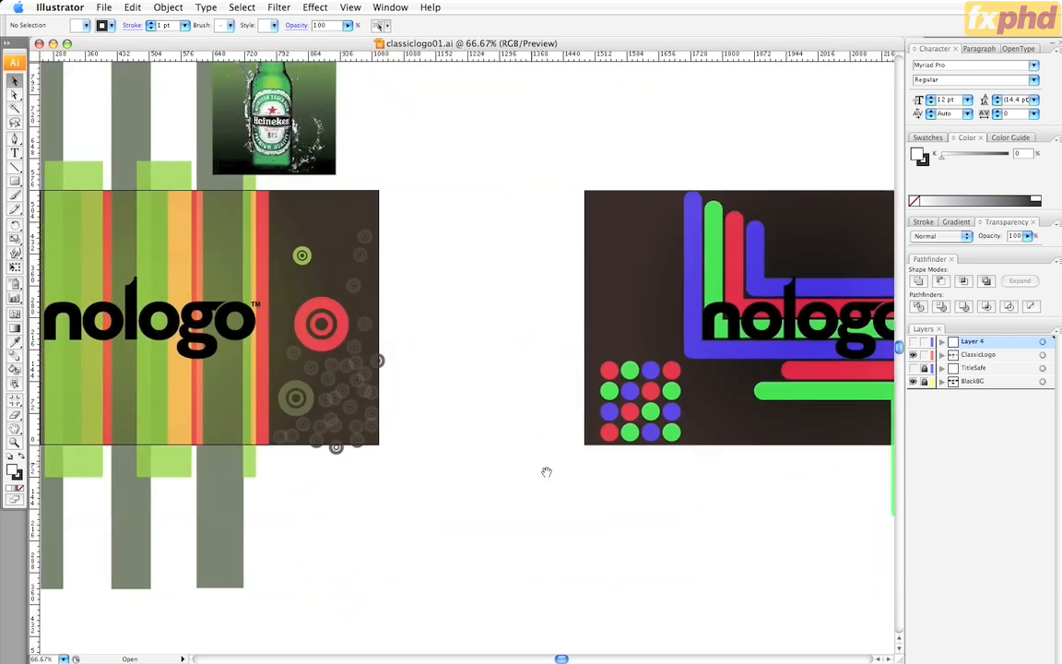
{"action": "left_click_drag", "start_coordinate": [445, 518], "coordinate": [543, 384]}
{"action": "left_click_drag", "start_coordinate": [340, 392], "coordinate": [540, 83]}
{"action": "left_click_drag", "start_coordinate": [353, 296], "coordinate": [508, 409]}
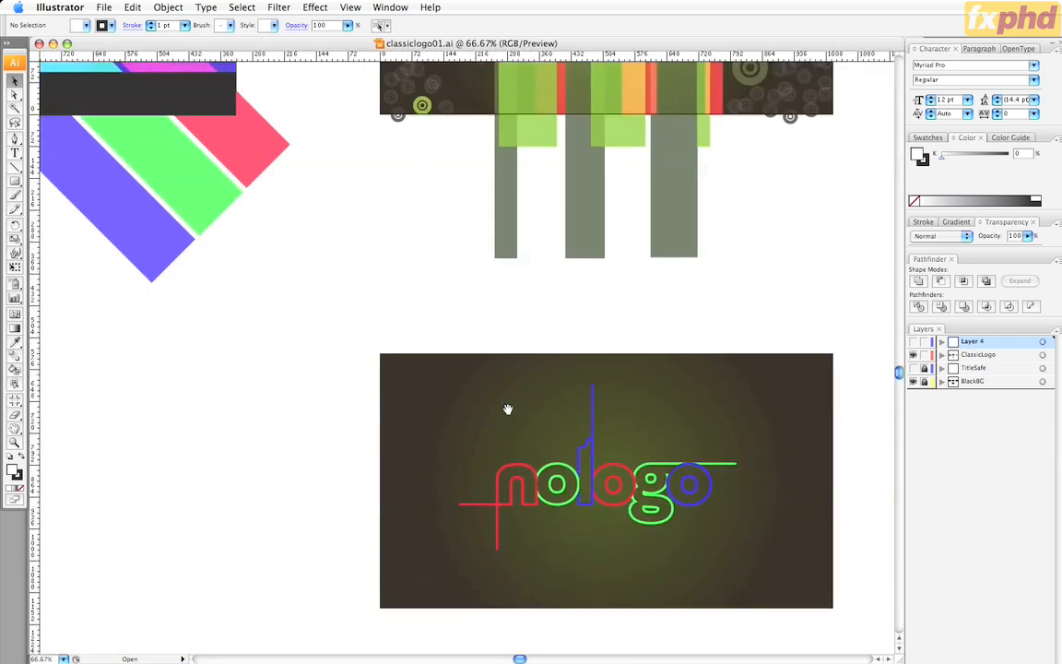
{"action": "left_click_drag", "start_coordinate": [377, 205], "coordinate": [448, 445]}
{"action": "left_click_drag", "start_coordinate": [529, 258], "coordinate": [572, 324]}
{"action": "left_click_drag", "start_coordinate": [398, 396], "coordinate": [552, 329]}
{"action": "left_click_drag", "start_coordinate": [424, 234], "coordinate": [530, 332]}
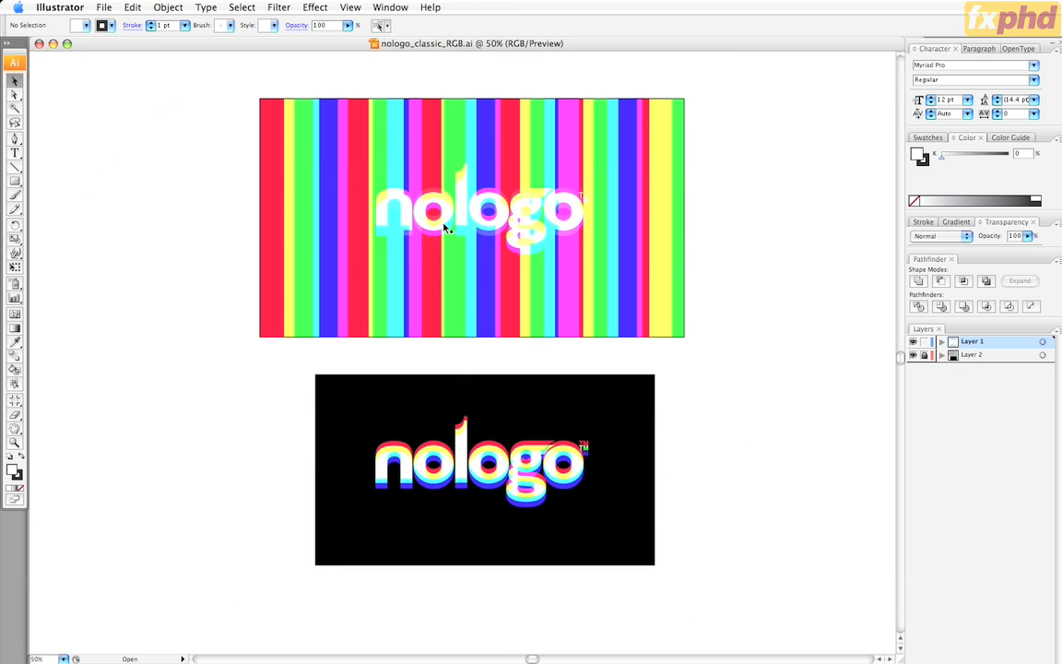
- Examine the RGB offset version of the nologo wordmark on the black background in nologo_classic_RGB.ai
{"action": "left_click_drag", "start_coordinate": [502, 525], "coordinate": [519, 407]}
{"action": "key", "text": "super+equal"}
{"action": "key", "text": "super+equal"}
{"action": "key", "text": "super+equal"}
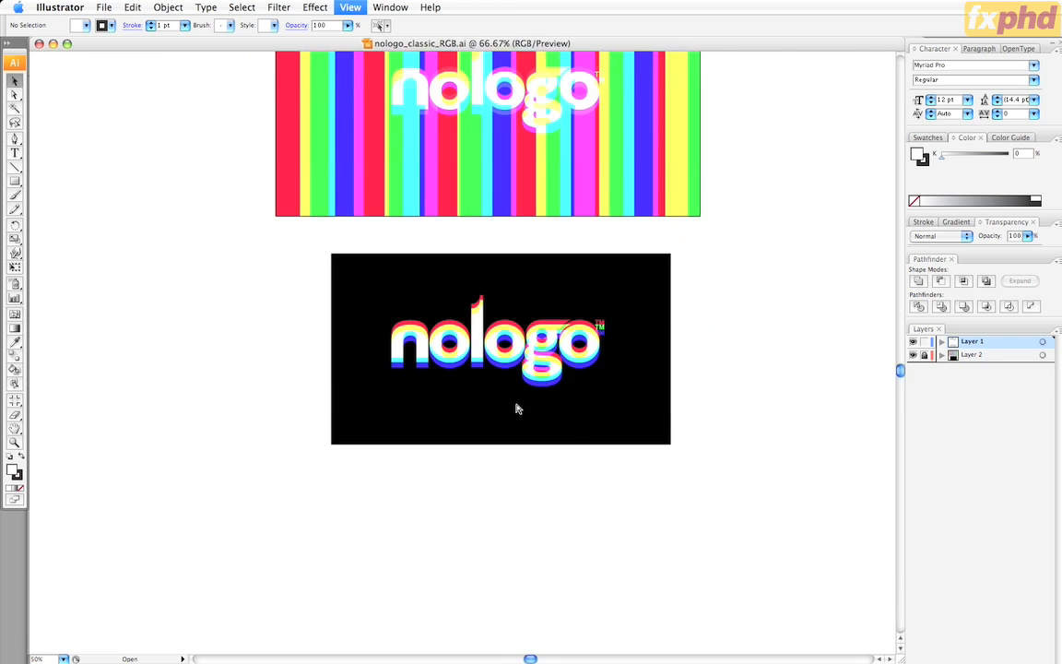
{"action": "left_click_drag", "start_coordinate": [547, 370], "coordinate": [446, 392]}
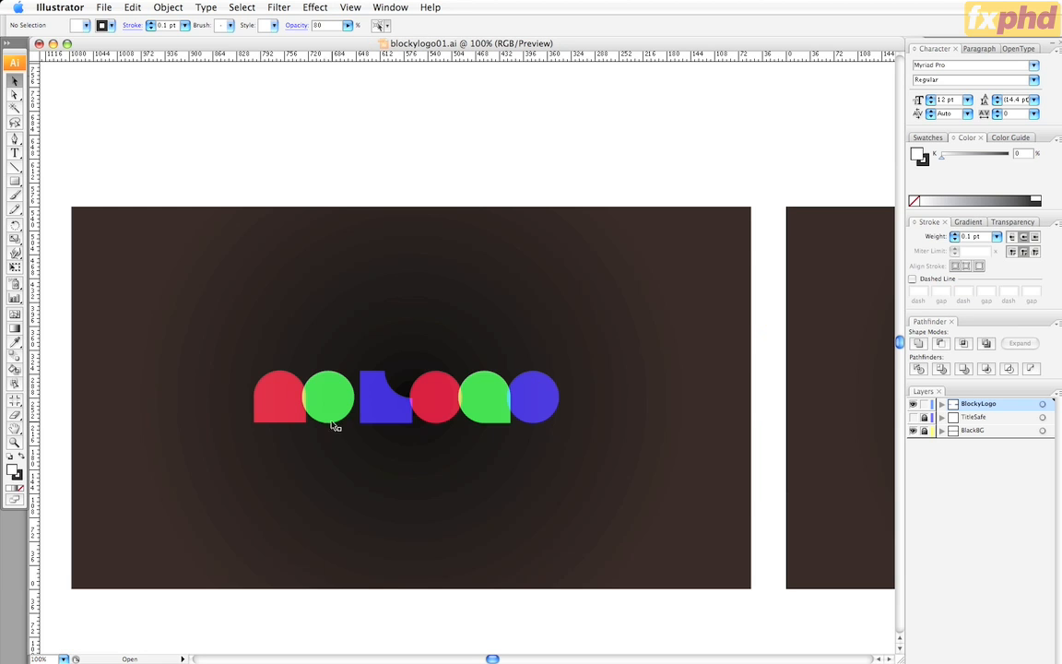
- Compare the flat blocky logo with the layered multicolour version on the neighbouring dark background in blockylogo01.ai
{"action": "scroll", "coordinate": [676, 384], "scroll_direction": "right", "scroll_amount": 10}
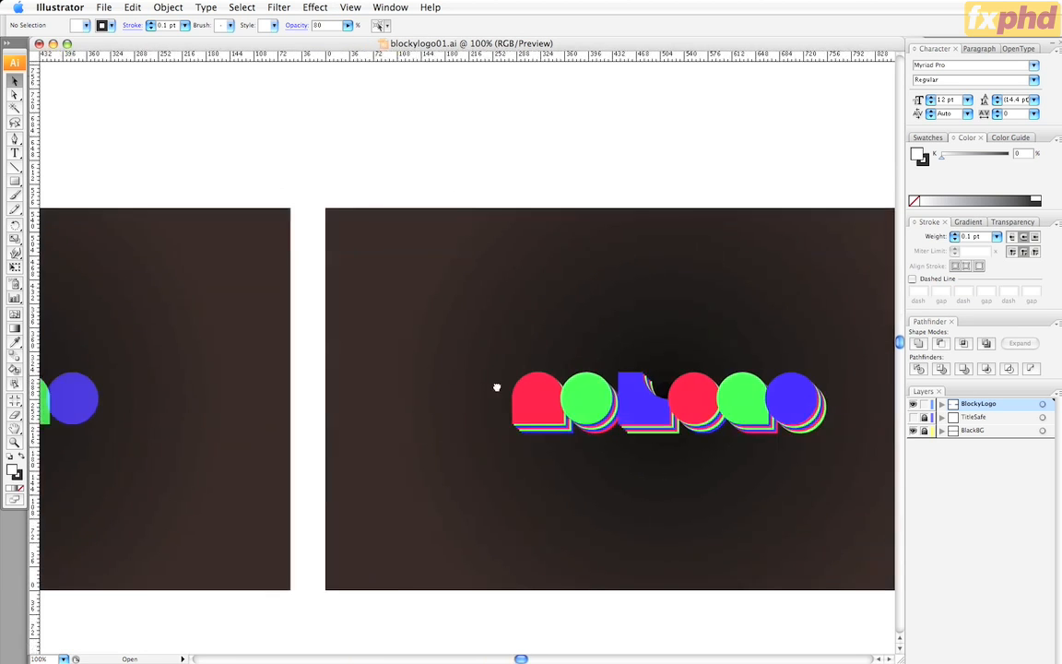
{"action": "left_click_drag", "start_coordinate": [497, 387], "coordinate": [639, 375]}
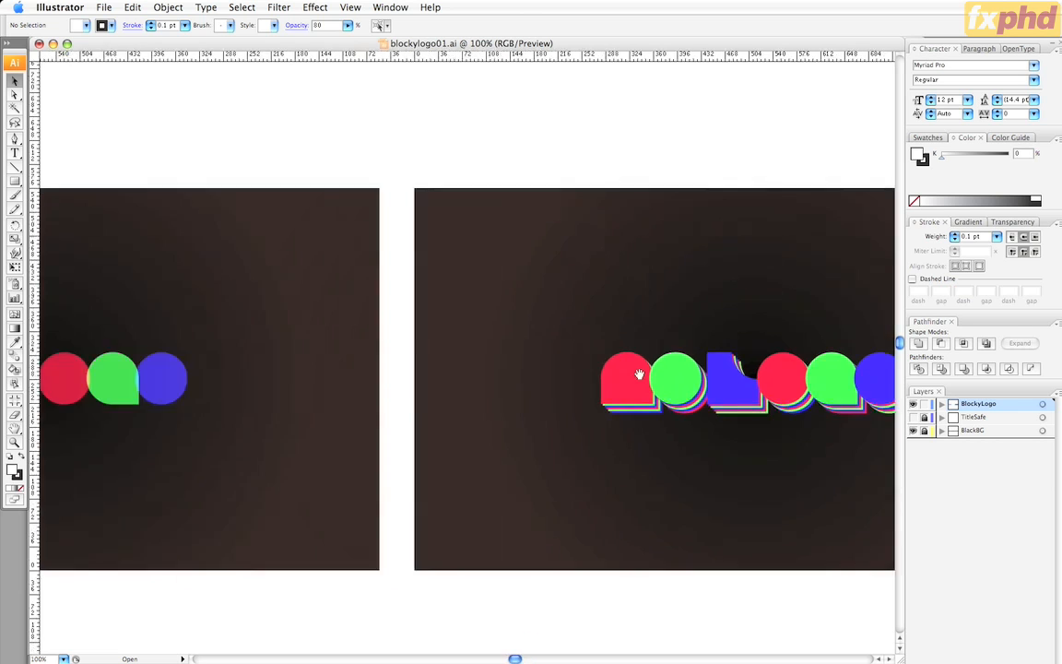
{"action": "scroll", "coordinate": [639, 374], "scroll_direction": "left", "scroll_amount": 9}
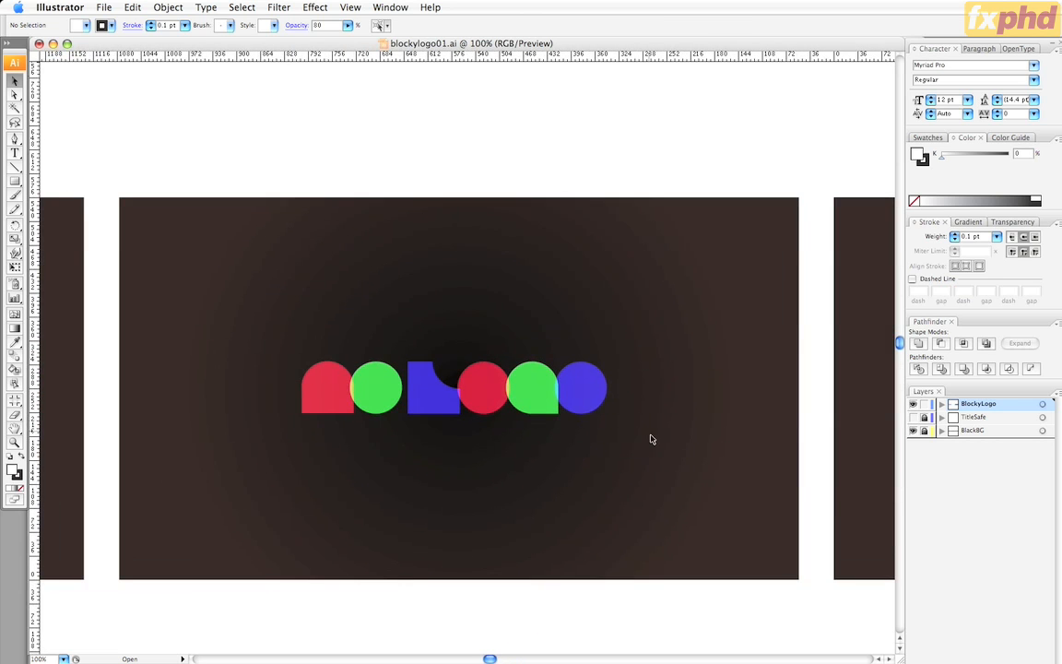
- Set the stroke weight of all six letter shapes in the flat blocky logo to 40 pt
{"action": "left_click_drag", "start_coordinate": [650, 438], "coordinate": [242, 343]}
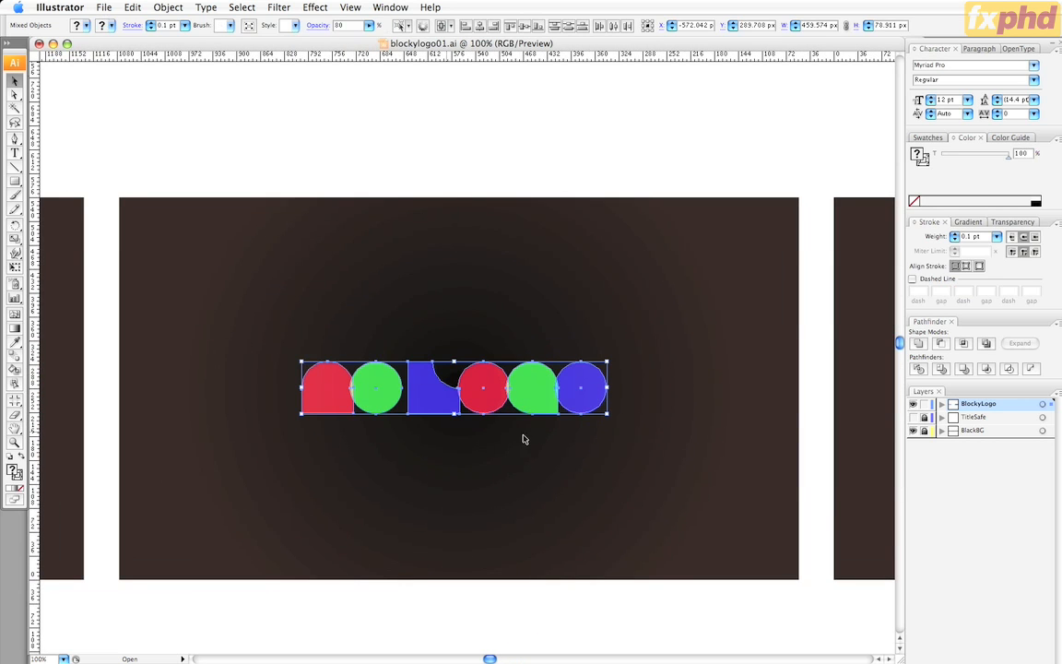
{"action": "left_click", "coordinate": [955, 235]}
{"action": "left_click", "coordinate": [955, 235]}
{"action": "left_click", "coordinate": [955, 235]}
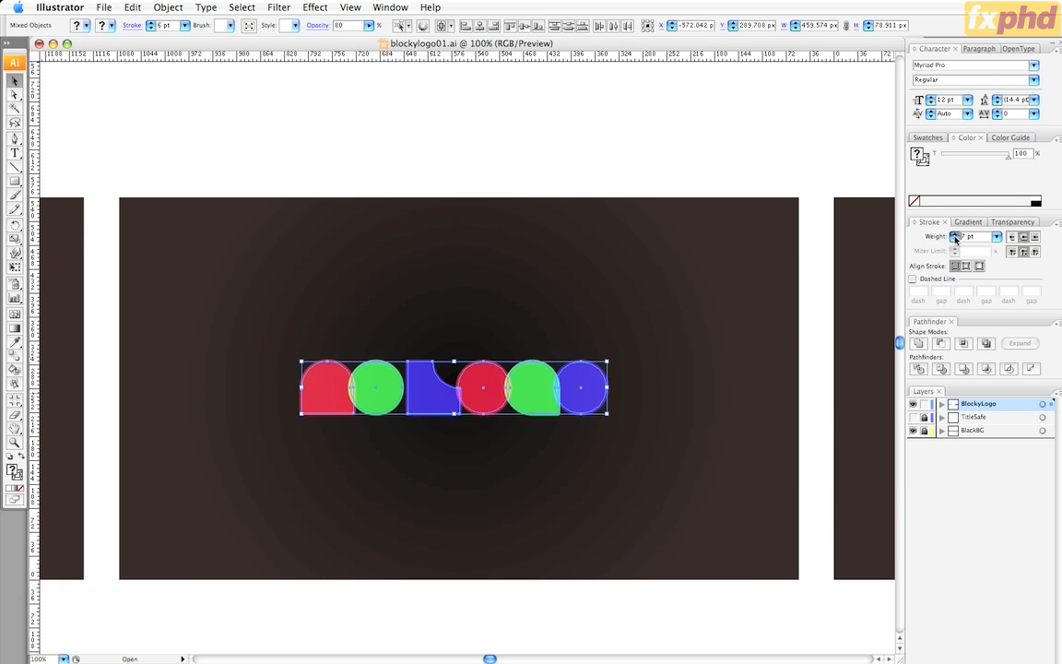
{"action": "left_click", "coordinate": [996, 237]}
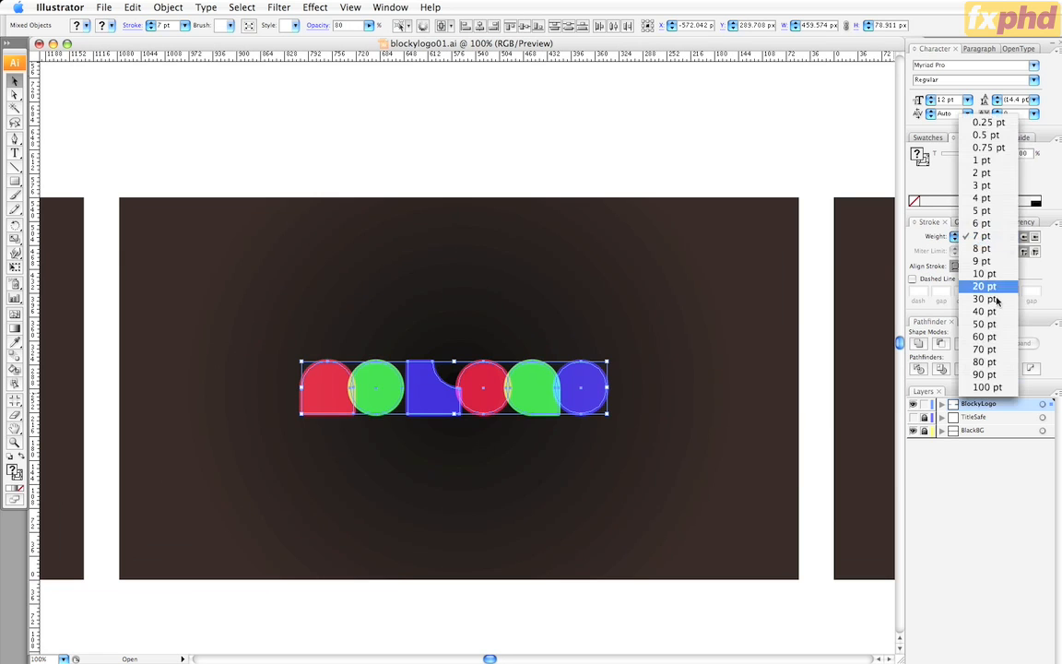
{"action": "left_click", "coordinate": [1000, 309]}
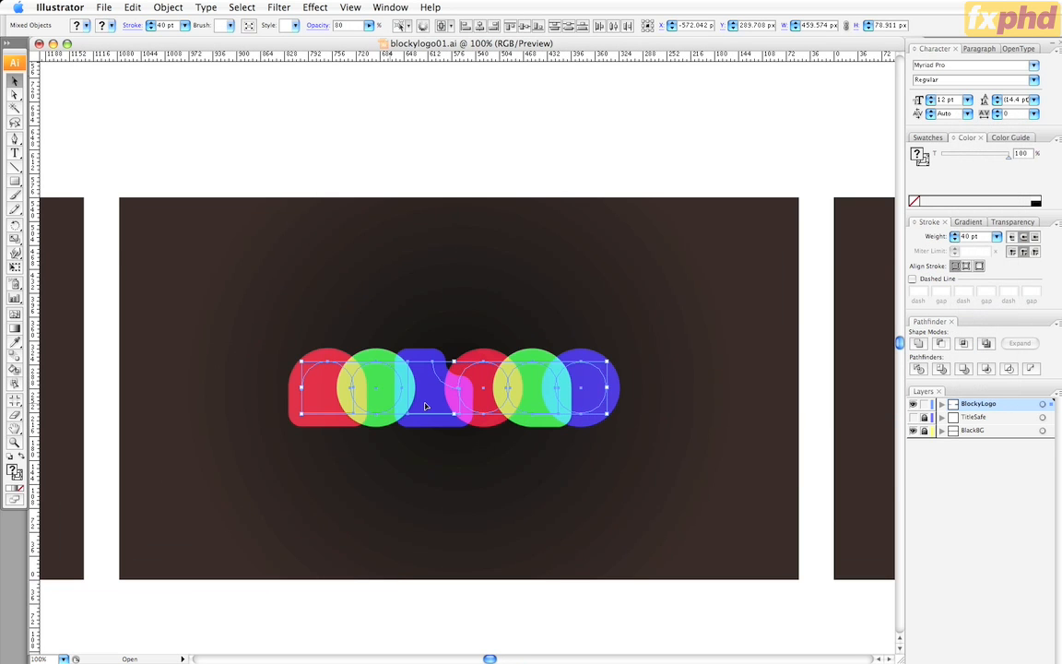
- Increase the stroke weight of the selected blocky letters to 90 pt and deselect them
{"action": "left_click", "coordinate": [996, 237]}
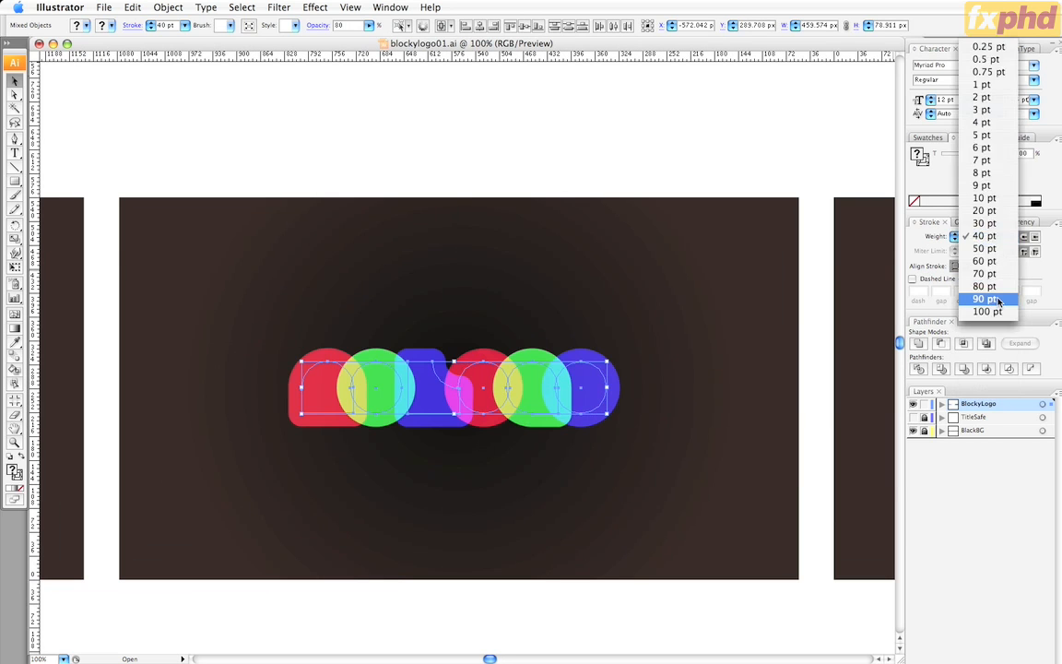
{"action": "left_click", "coordinate": [929, 296]}
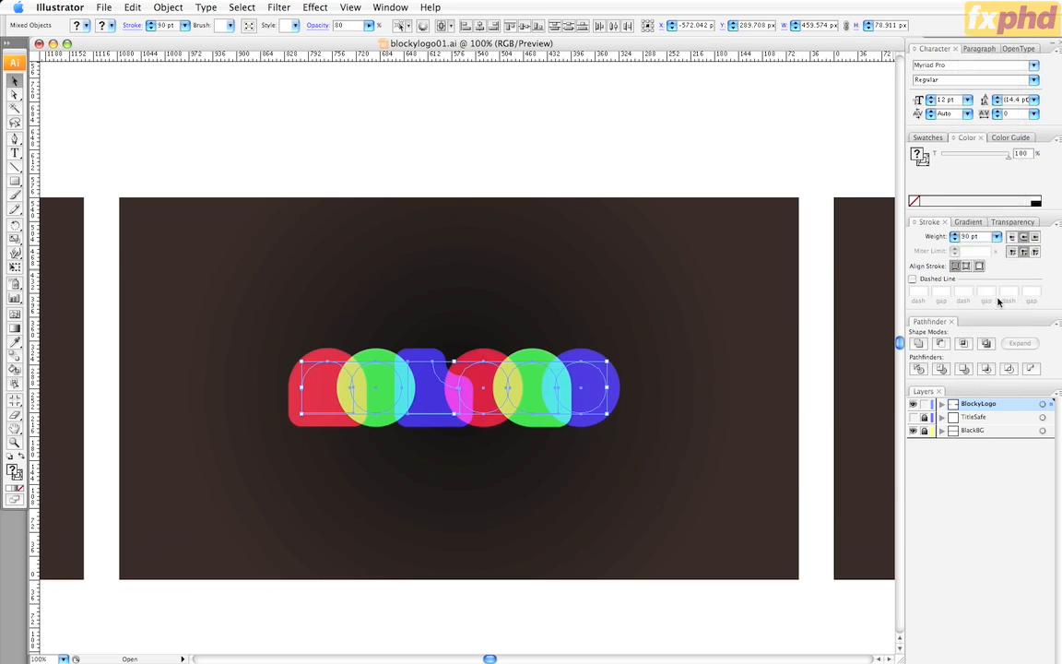
{"action": "left_click", "coordinate": [511, 506]}
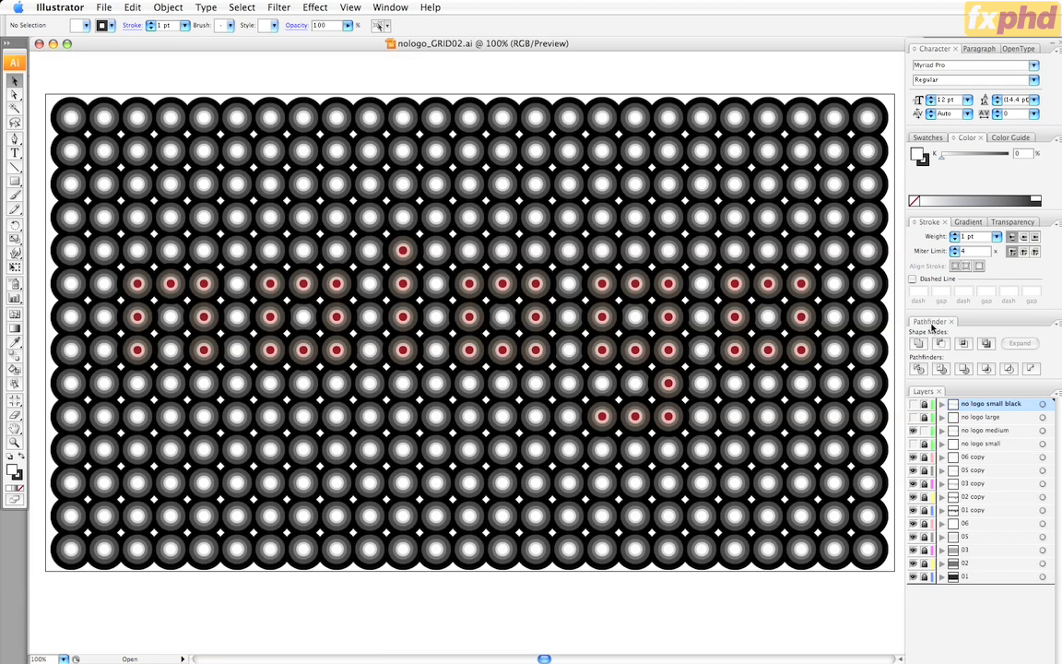
- Preview the dot-grid logo variants by toggling the visibility of the "no logo large", "no logo medium" and "05 copy" layers
{"action": "left_click", "coordinate": [912, 417]}
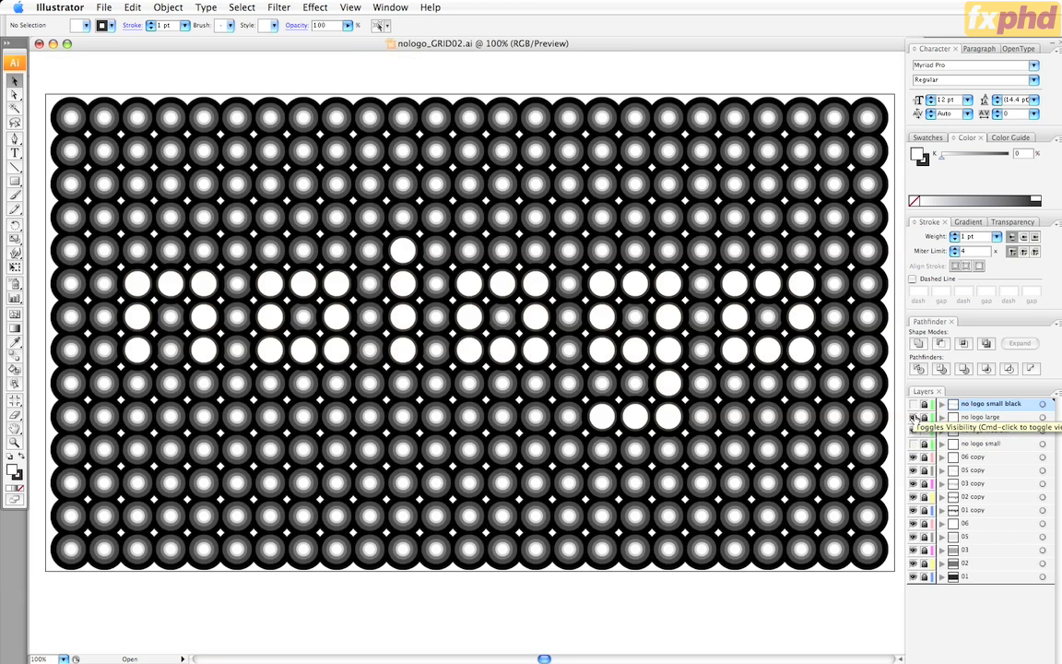
{"action": "left_click", "coordinate": [912, 404]}
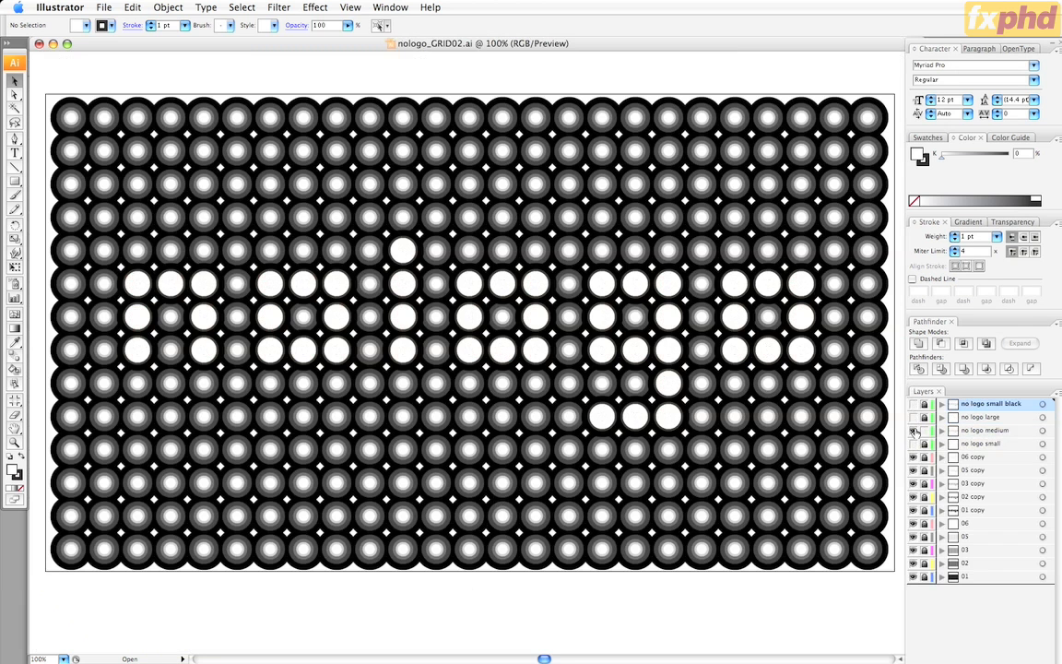
{"action": "left_click", "coordinate": [912, 405]}
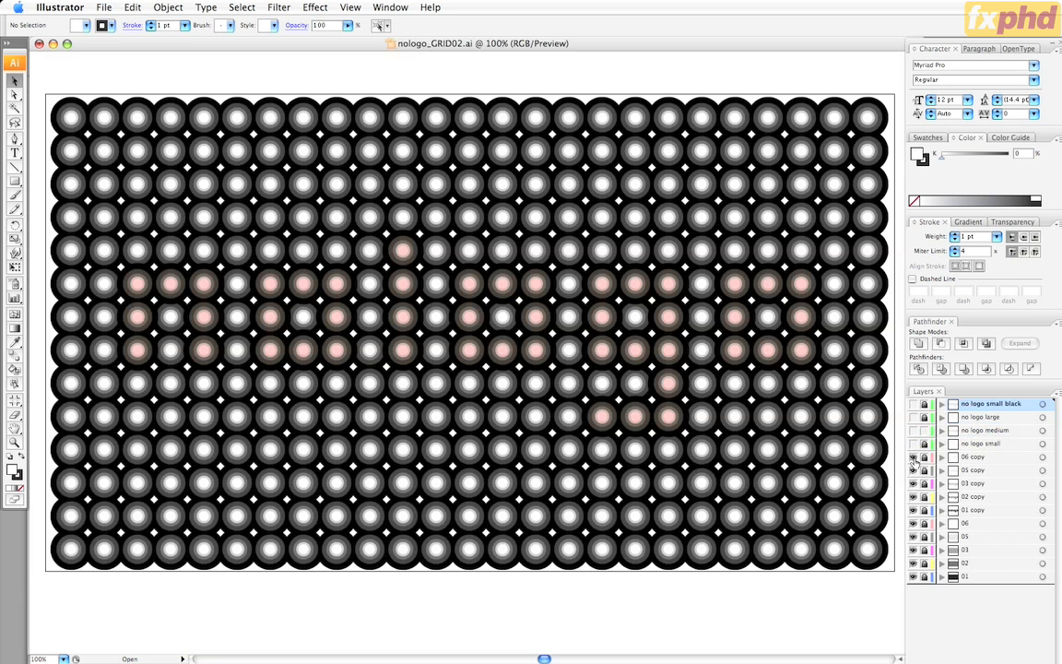
{"action": "left_click", "coordinate": [913, 472]}
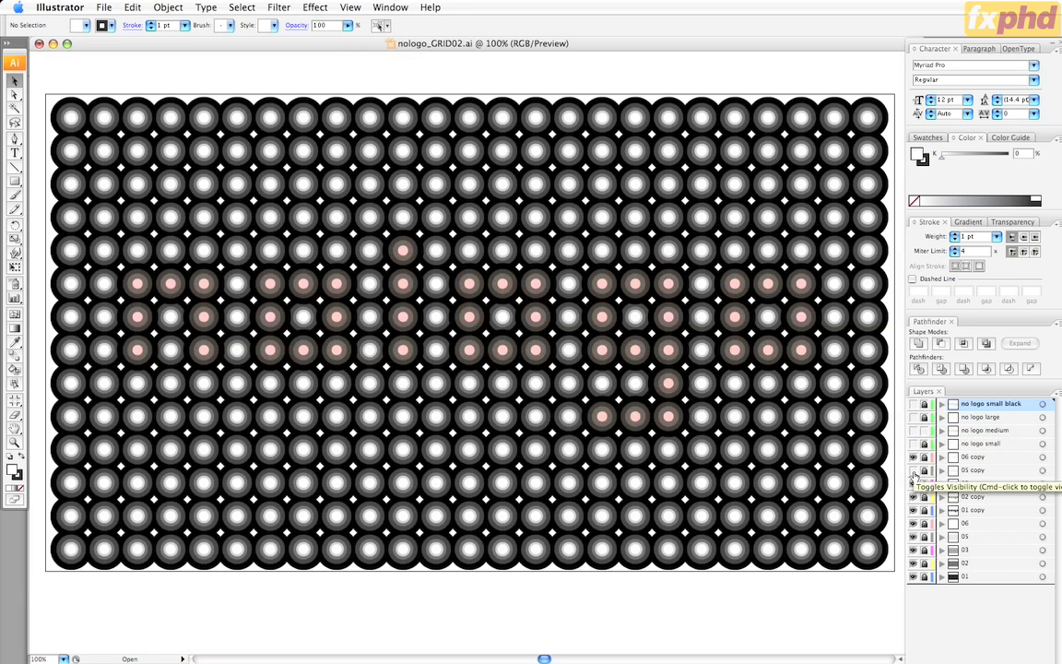
{"action": "left_click", "coordinate": [914, 472]}
{"action": "left_click", "coordinate": [913, 416]}
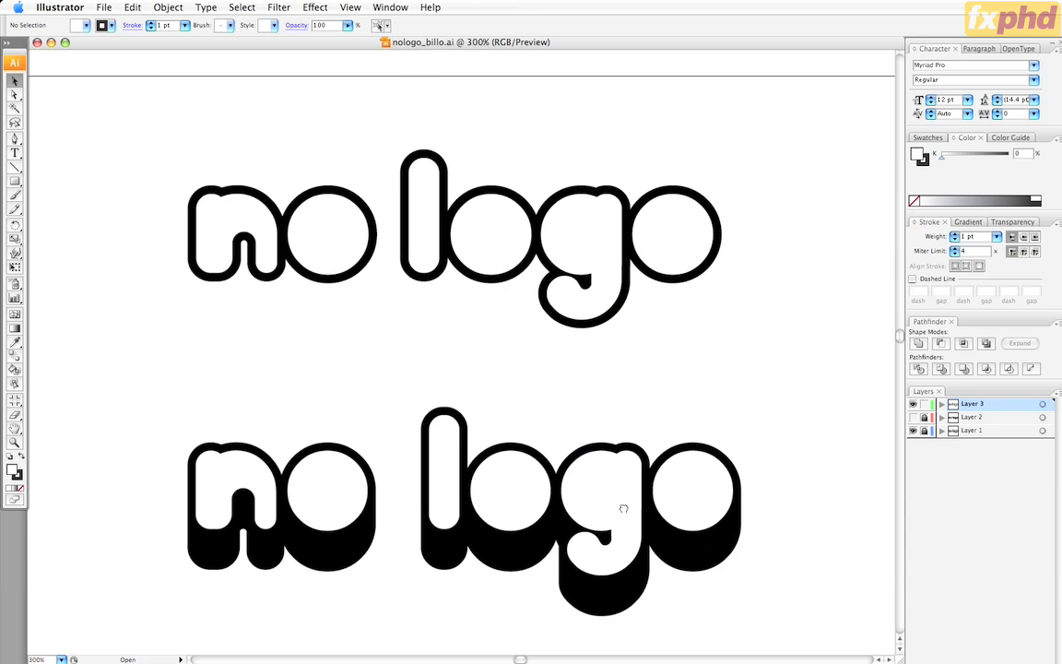
- Review the outlined and solid-shadow versions of the rounded lettering and close nologo_billo.ai
{"action": "left_click_drag", "start_coordinate": [621, 505], "coordinate": [621, 423]}
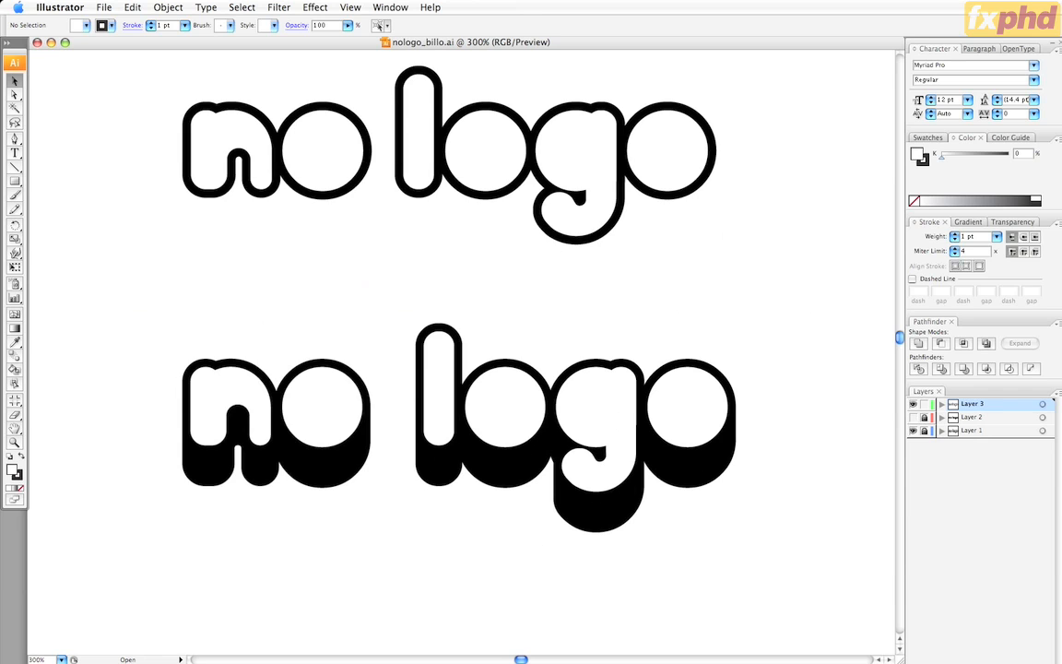
{"action": "key", "text": "super+w"}
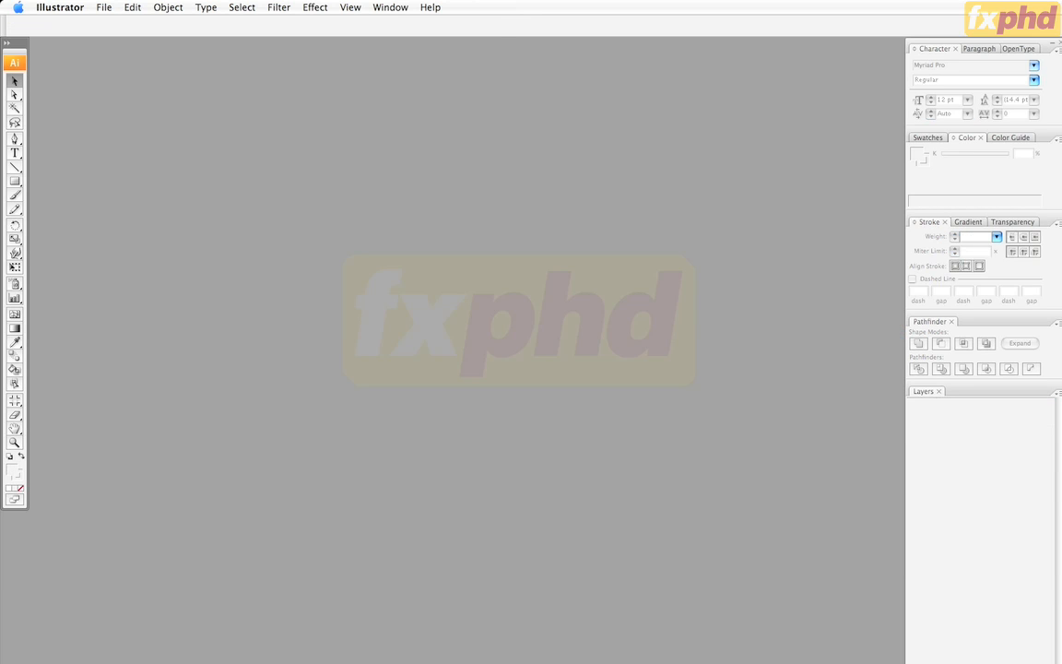
{"action": "key", "text": "super+q"}
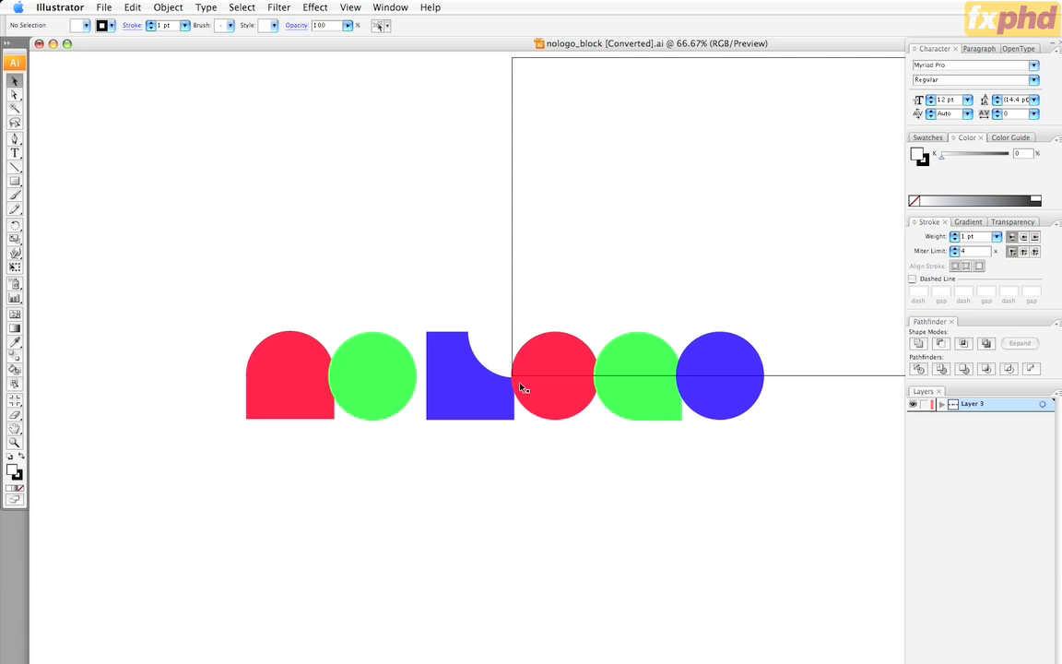
- Switch to CINEMA 4D and inspect the individual letter splines grouped under the Extrude NURBS object
{"action": "key", "text": "super+r"}
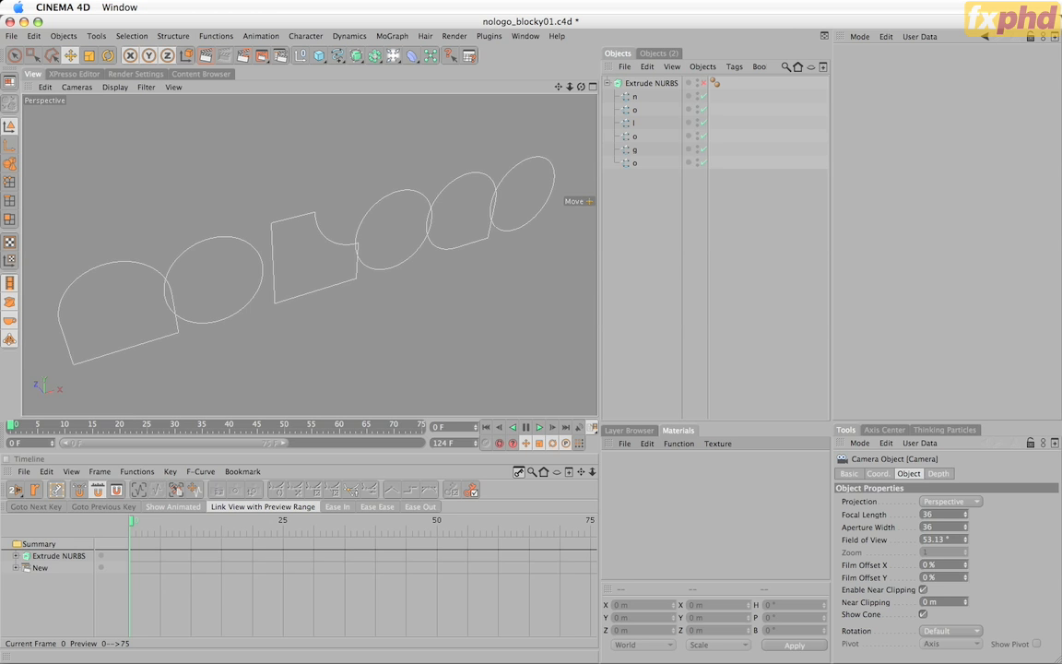
{"action": "left_click", "coordinate": [635, 109]}
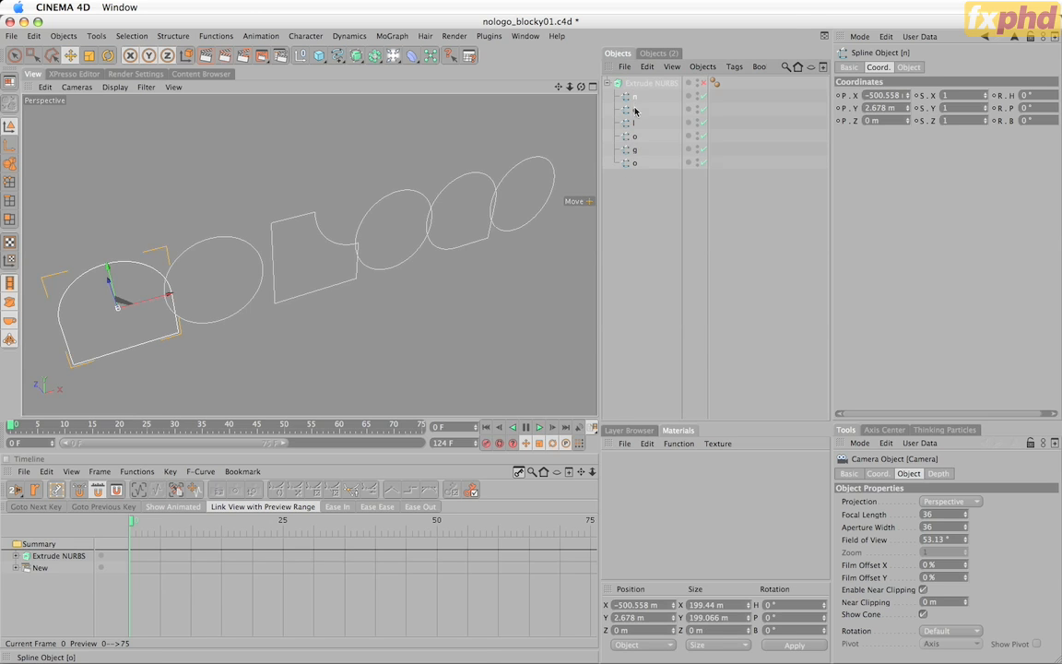
{"action": "left_click", "coordinate": [634, 123]}
{"action": "left_click", "coordinate": [648, 206]}
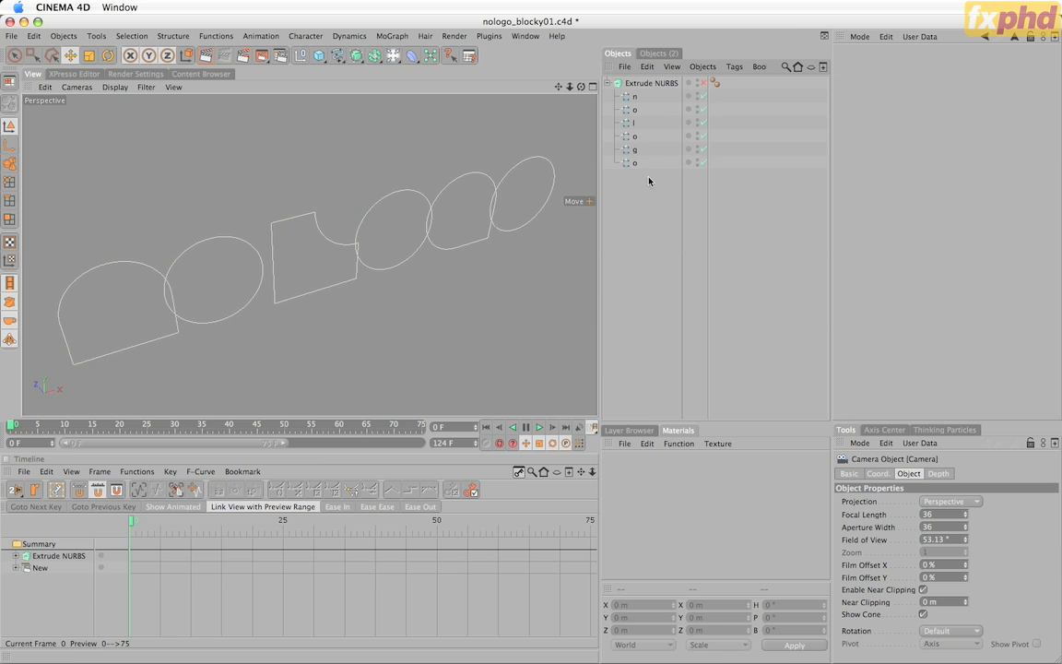
- Enable the Extrude NURBS object so its letter splines are extruded into 3D shapes
{"action": "left_click", "coordinate": [641, 84]}
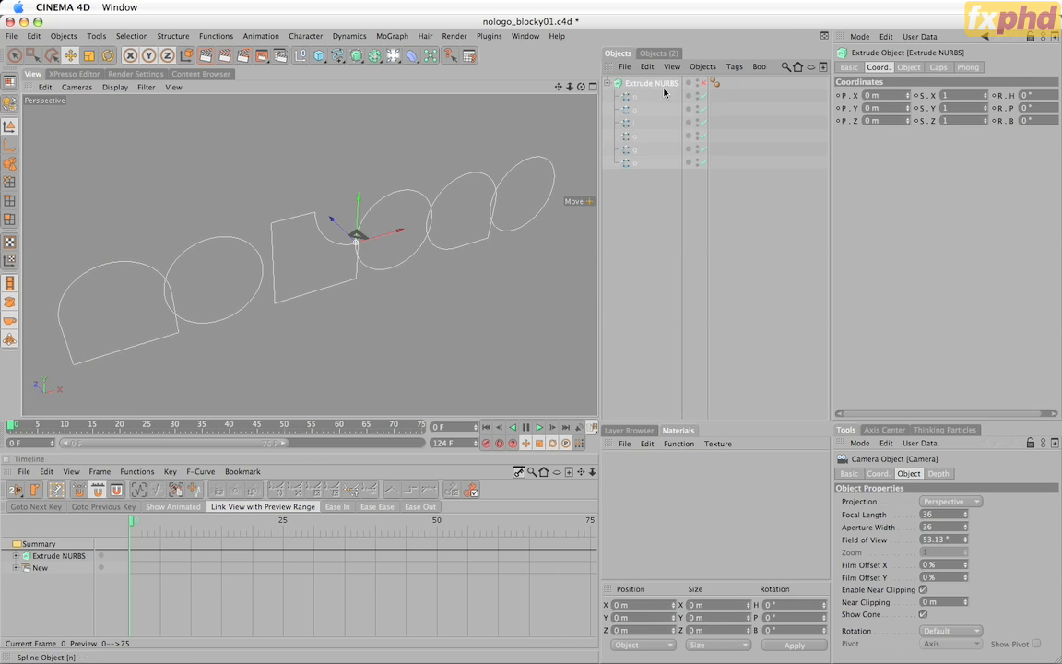
{"action": "left_click", "coordinate": [703, 83]}
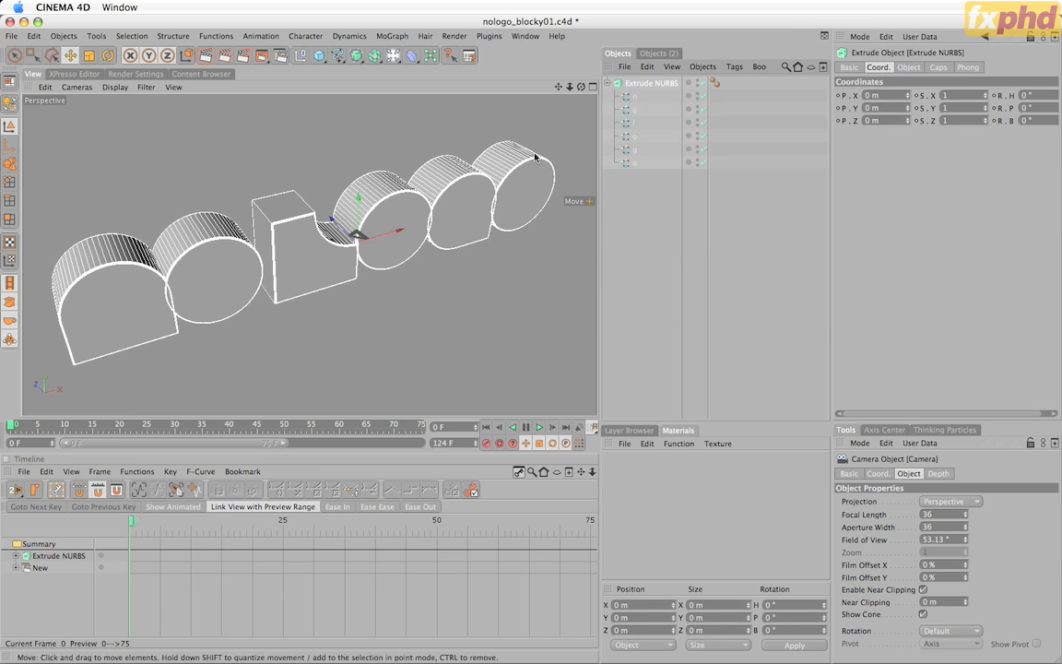
- Disable the Hierarchical option of the Extrude NURBS object and enable it again
{"action": "left_click", "coordinate": [908, 67]}
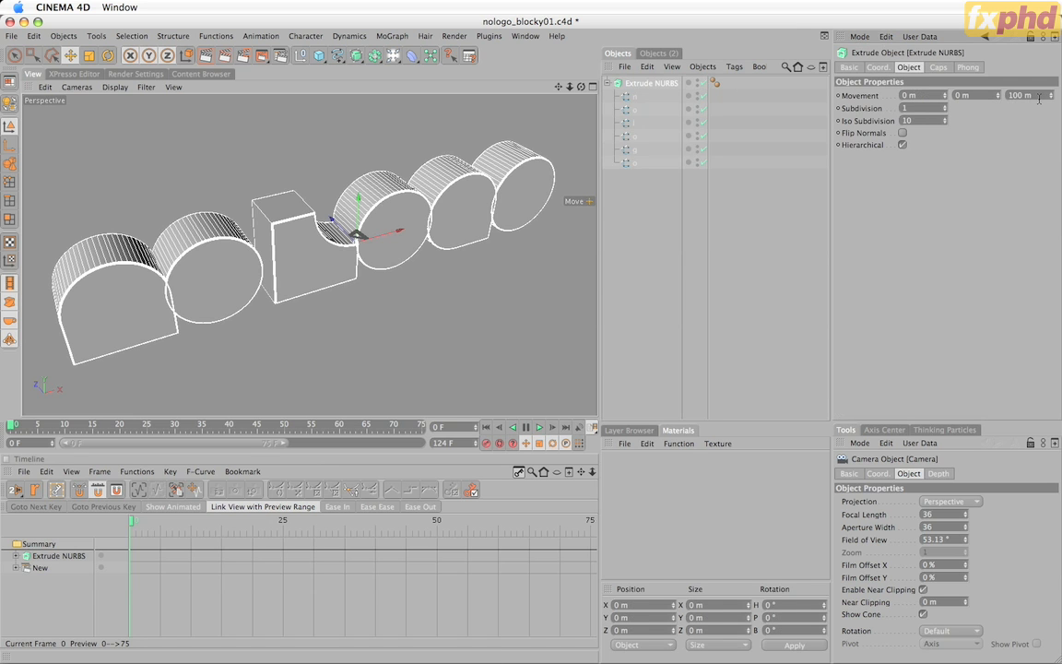
{"action": "left_click", "coordinate": [901, 146]}
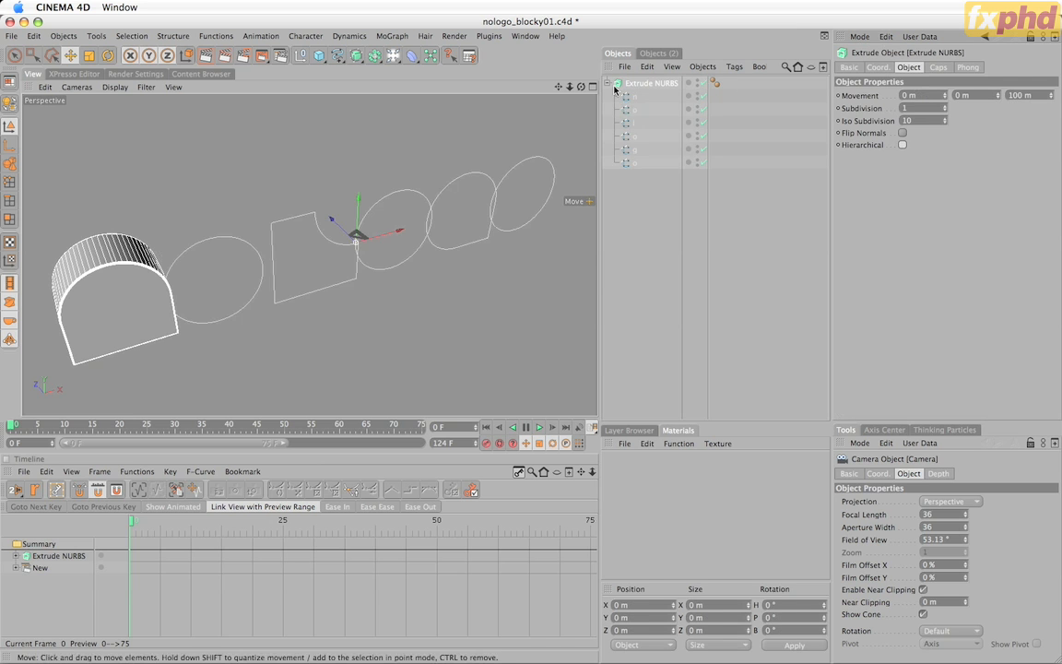
{"action": "left_click", "coordinate": [902, 145]}
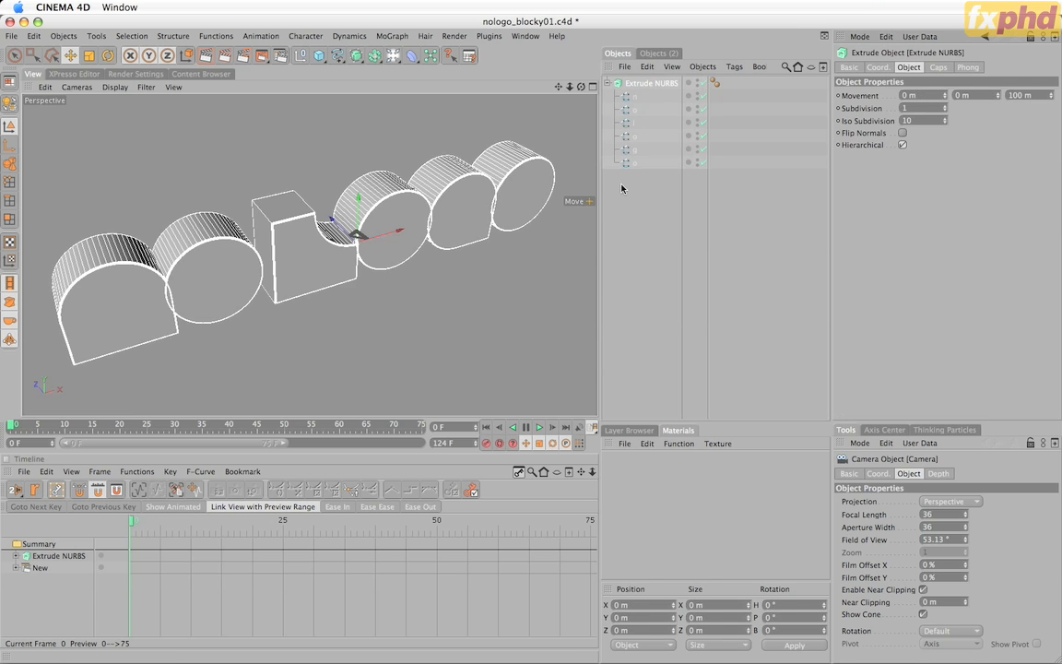
- Inspect the Extrude NURBS cap and rounding settings, render the perspective view, and reopen its object properties
{"action": "left_click", "coordinate": [938, 67]}
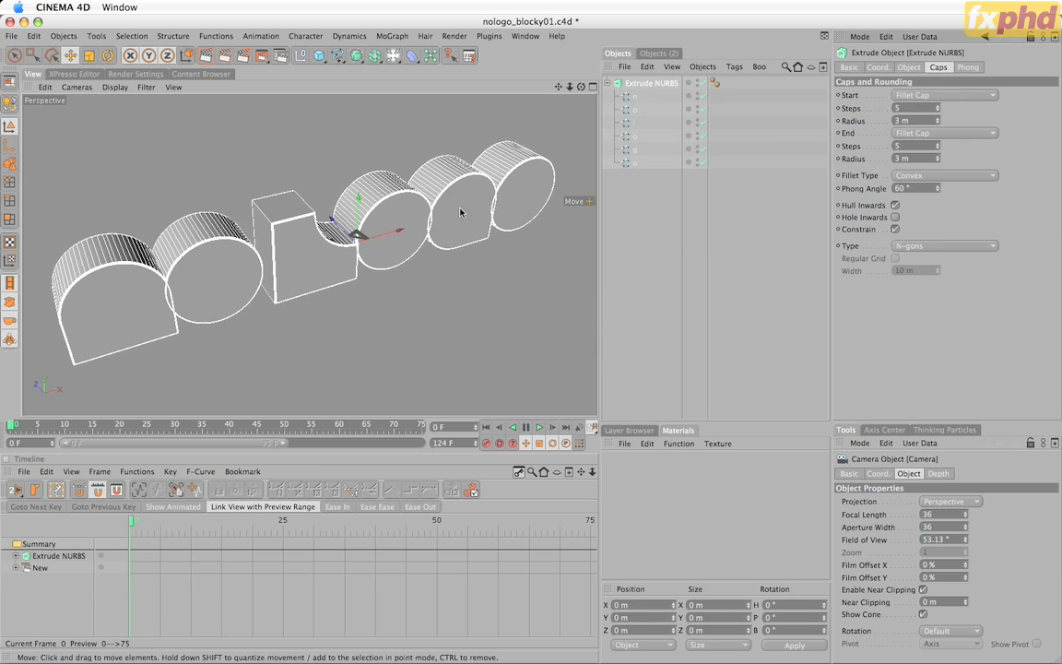
{"action": "key", "text": "super+r"}
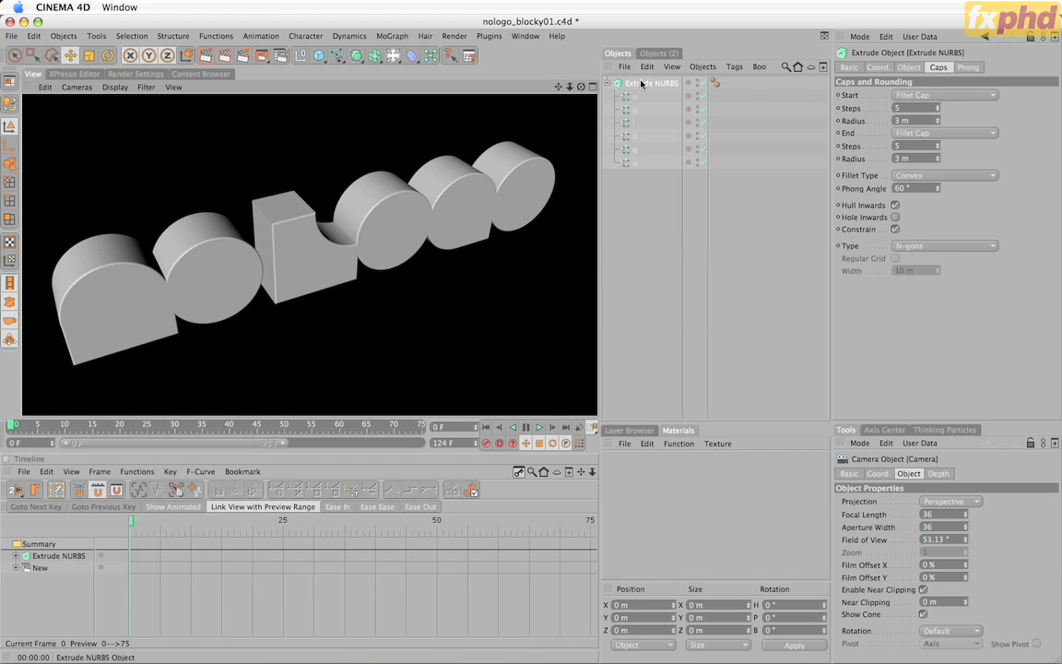
{"action": "left_click", "coordinate": [907, 67]}
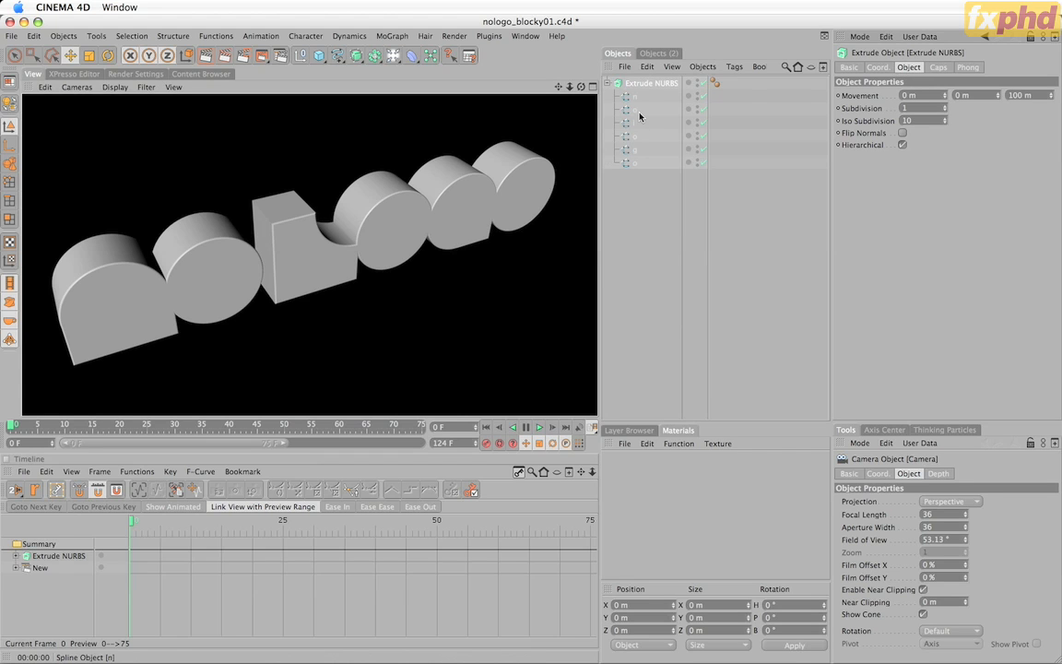
- Make the Extrude NURBS object editable and expand its hierarchy to the separate extruded letter objects
{"action": "key", "text": "c"}
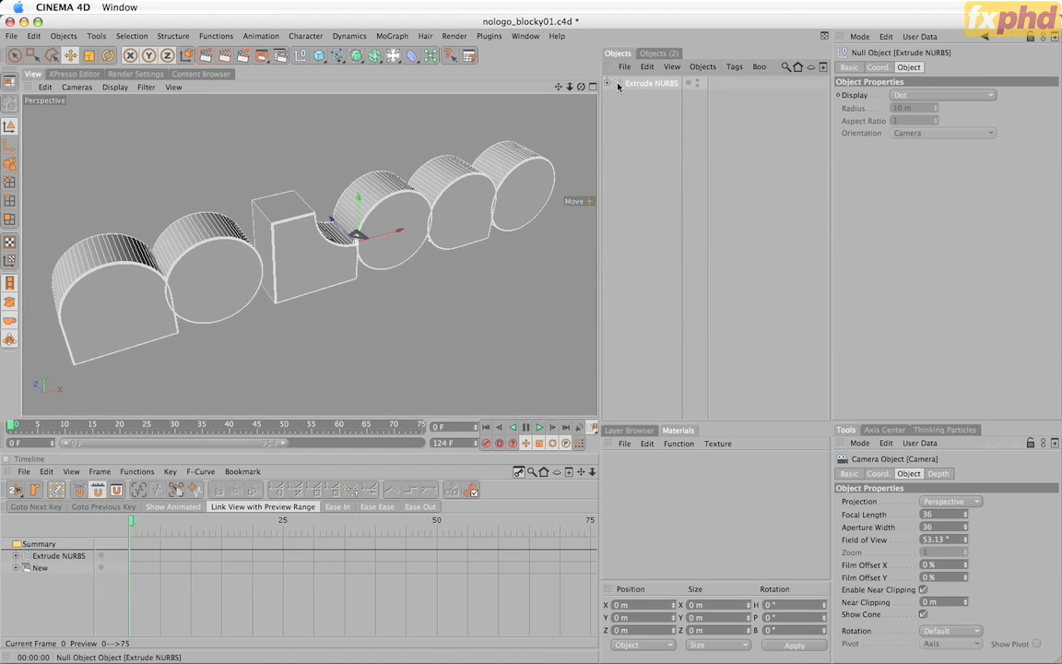
{"action": "left_click", "coordinate": [606, 83]}
{"action": "left_click", "coordinate": [614, 96]}
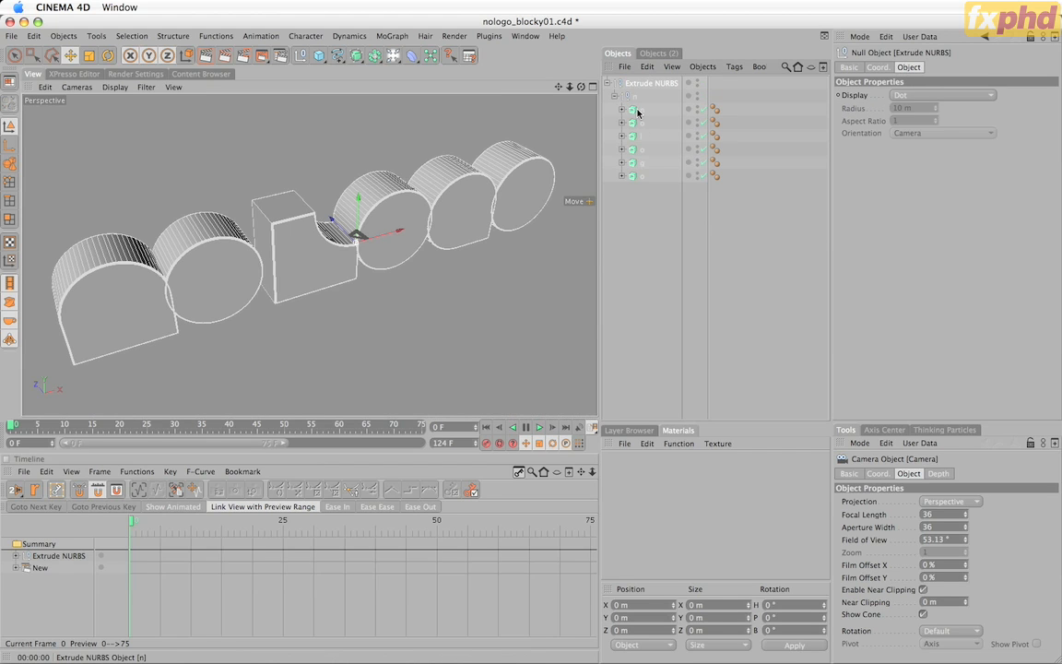
- Inspect the n letter object, then try moving the first o away from the logo and undo the move
{"action": "left_click", "coordinate": [637, 110]}
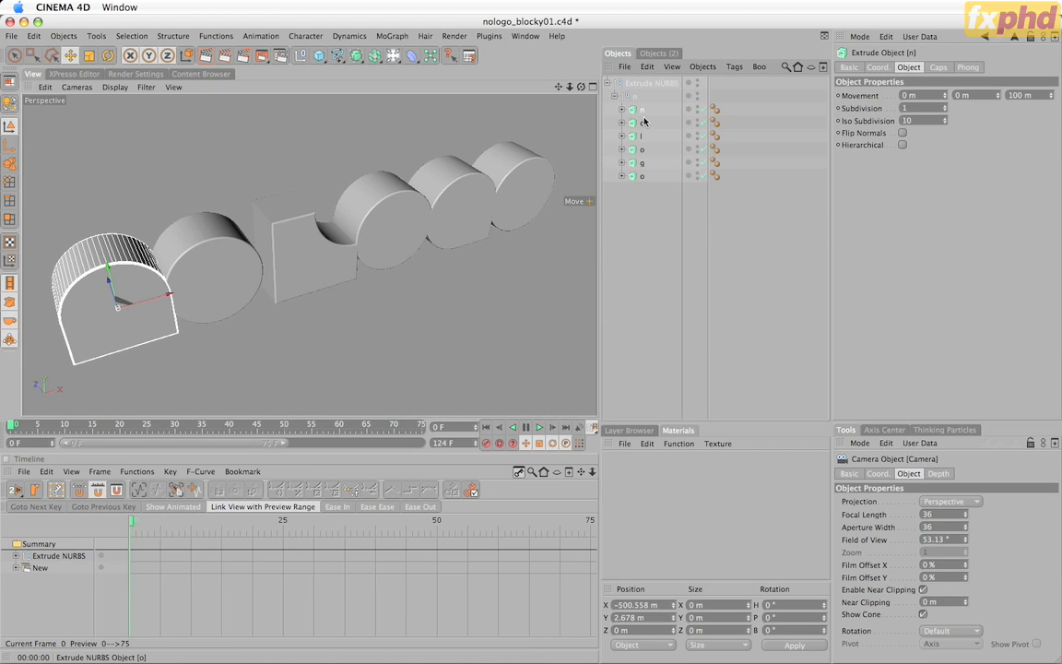
{"action": "left_click", "coordinate": [632, 123]}
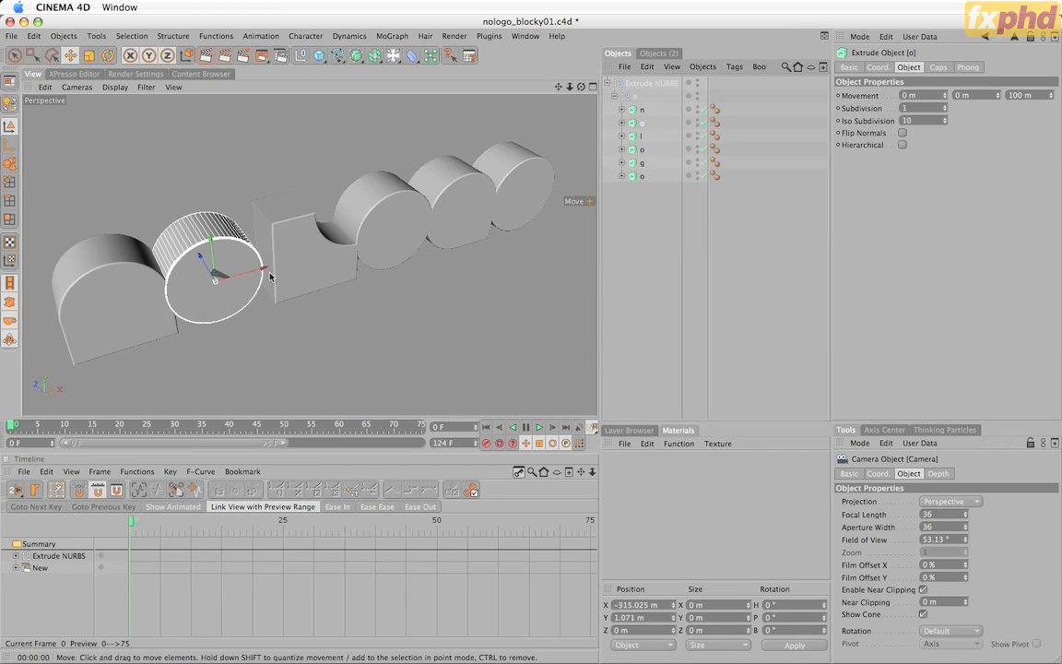
{"action": "left_click_drag", "start_coordinate": [298, 316], "coordinate": [334, 263]}
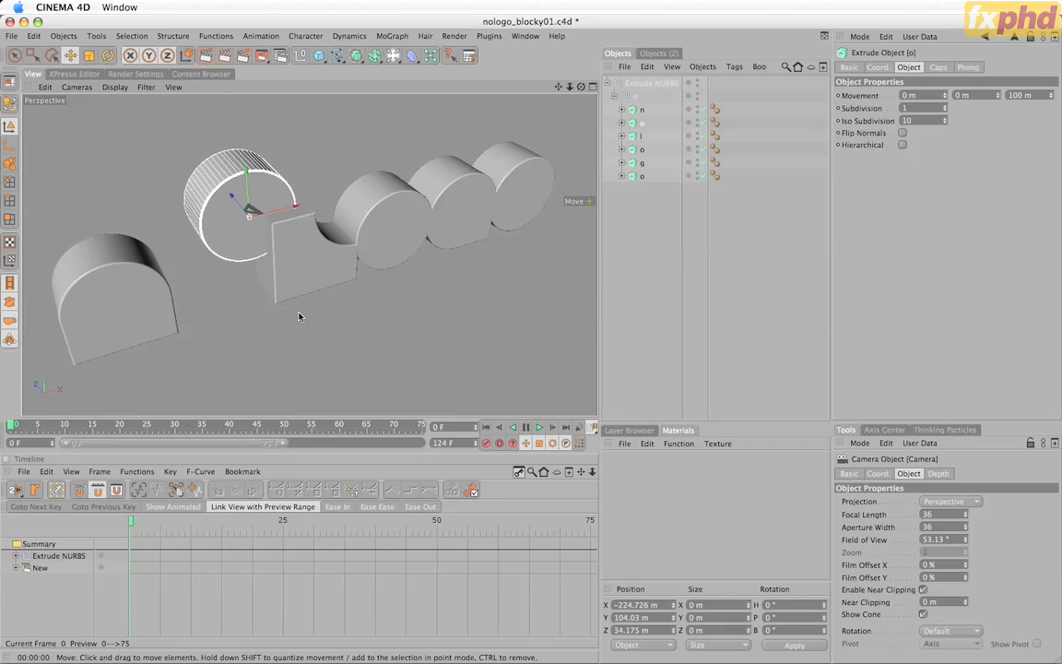
{"action": "key", "text": "super+z"}
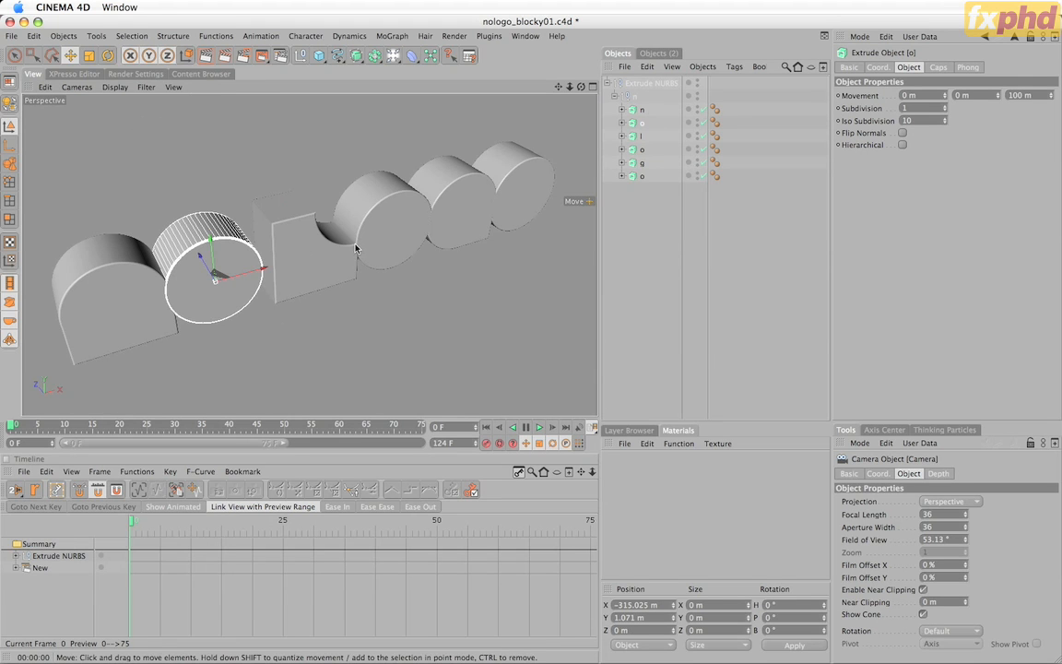
- Inspect the remaining letter objects, select all six extrusions together to check their shared properties, and clear the selection
{"action": "left_click", "coordinate": [636, 136]}
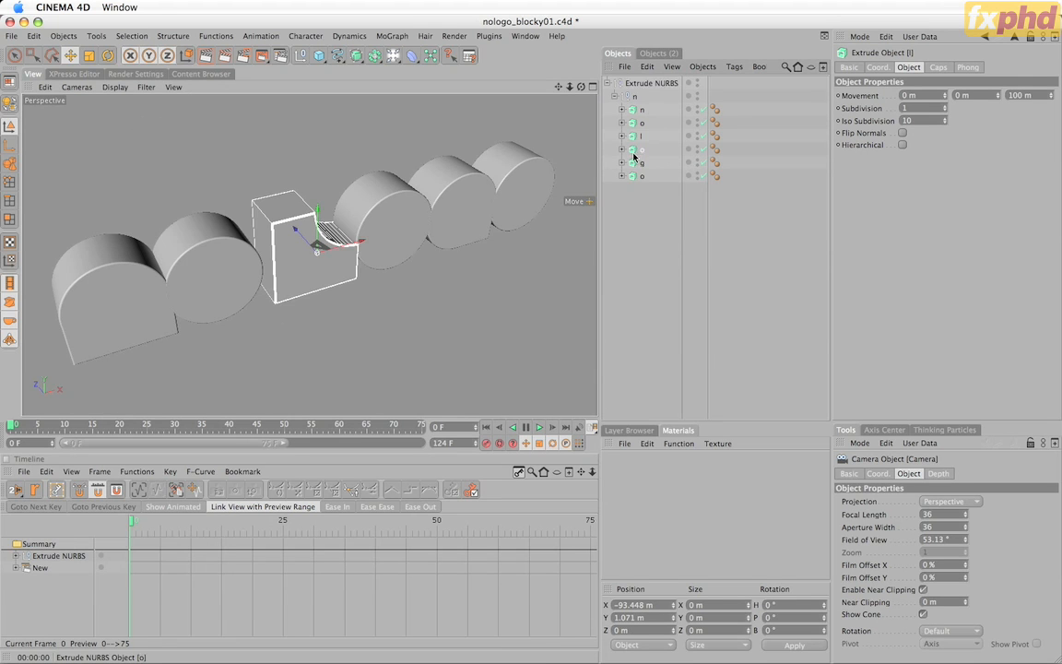
{"action": "left_click", "coordinate": [634, 164]}
{"action": "left_click", "coordinate": [633, 177]}
{"action": "left_click_drag", "start_coordinate": [664, 215], "coordinate": [626, 109]}
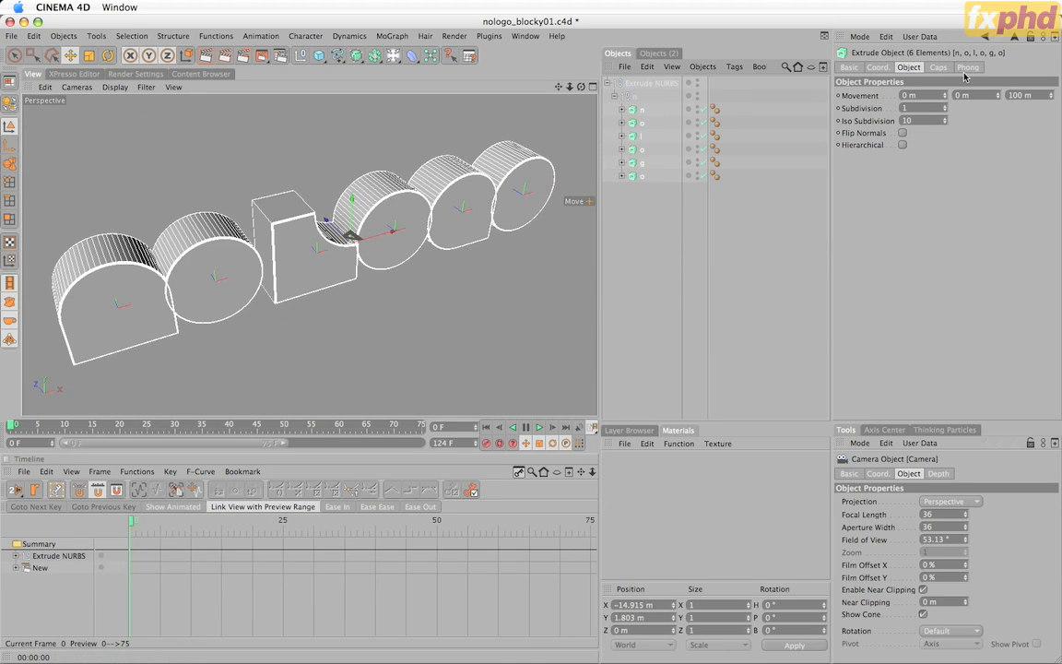
{"action": "left_click", "coordinate": [647, 221]}
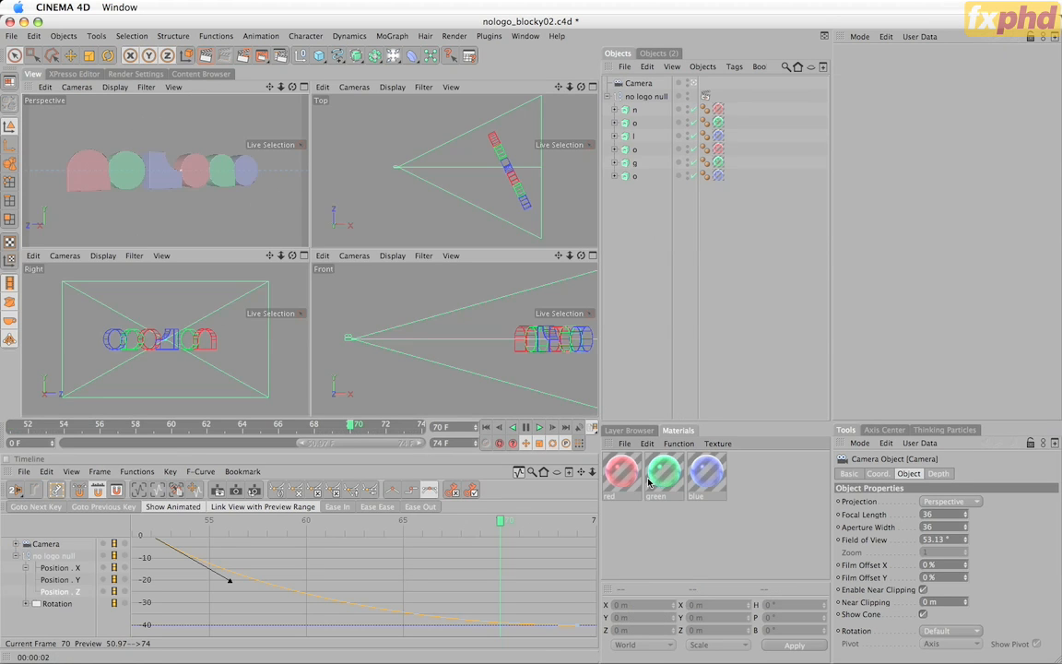
- Inspect the basic and reflection settings of the red material in nologo_blocky02.c4d and render the perspective view
{"action": "left_click", "coordinate": [616, 472]}
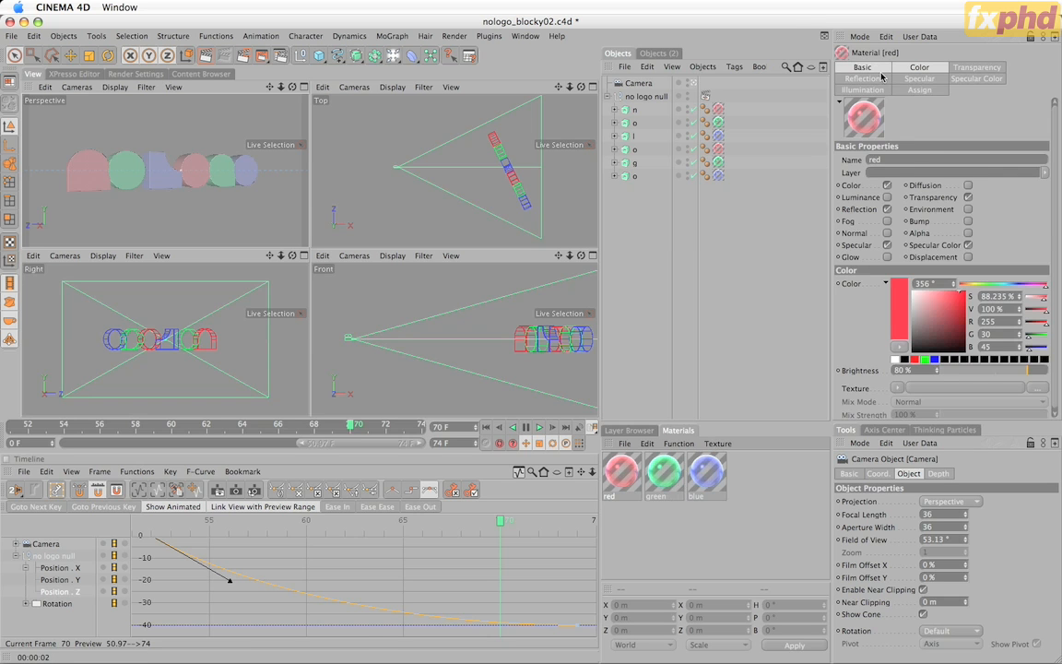
{"action": "left_click", "coordinate": [863, 78]}
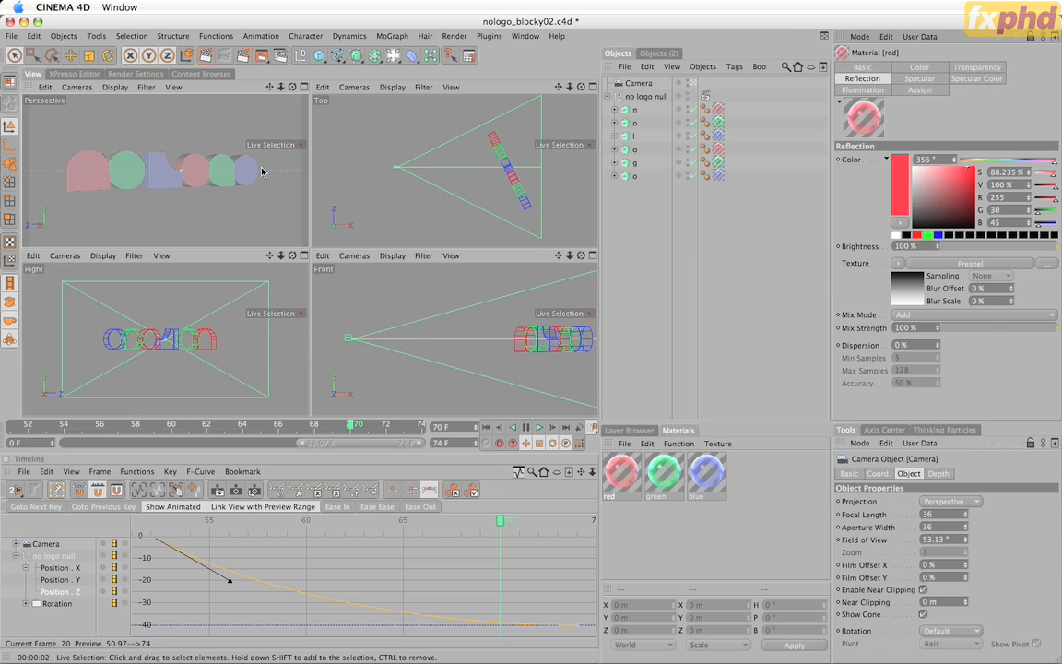
{"action": "key", "text": "super+r"}
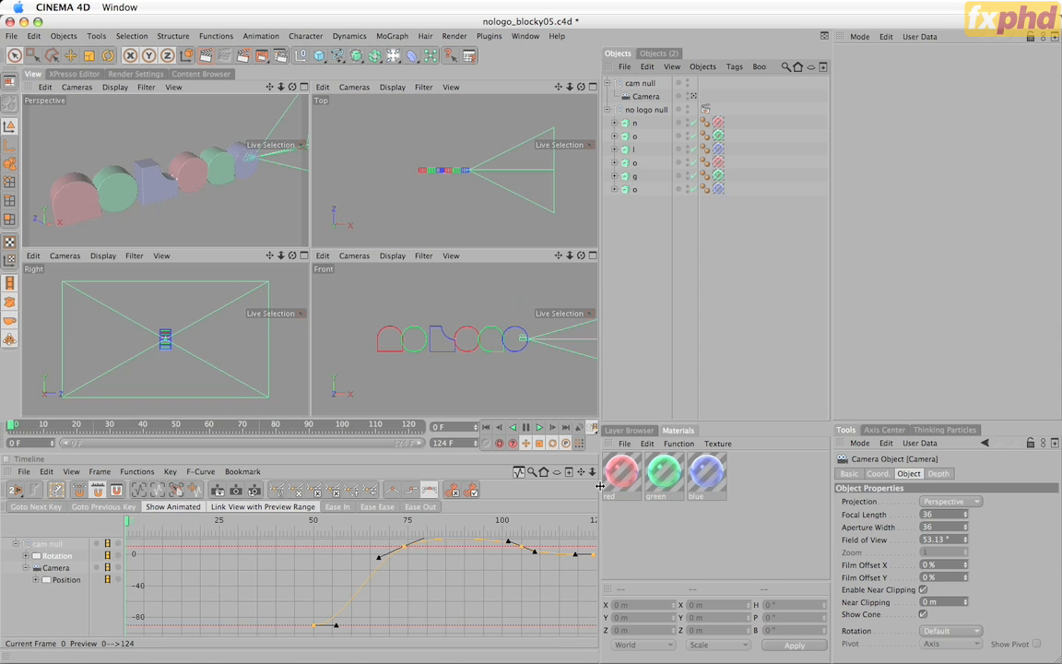
- Show nologo_blocky05.c4d in a single perspective view, scrub through the opening frames, and return to frame 0
{"action": "key", "text": "F1"}
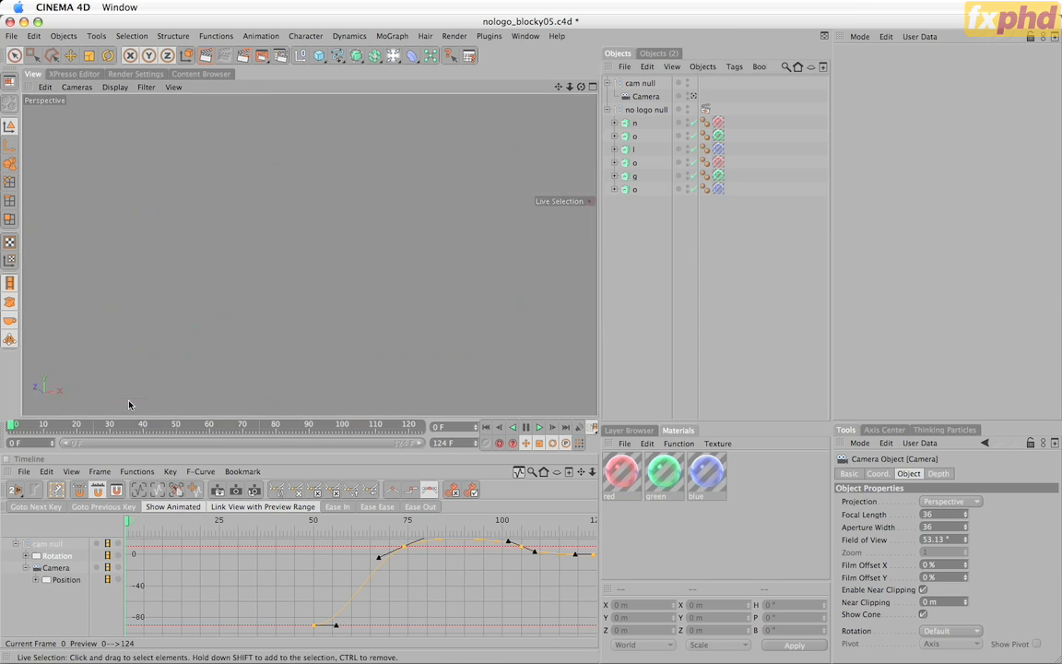
{"action": "left_click", "coordinate": [33, 425]}
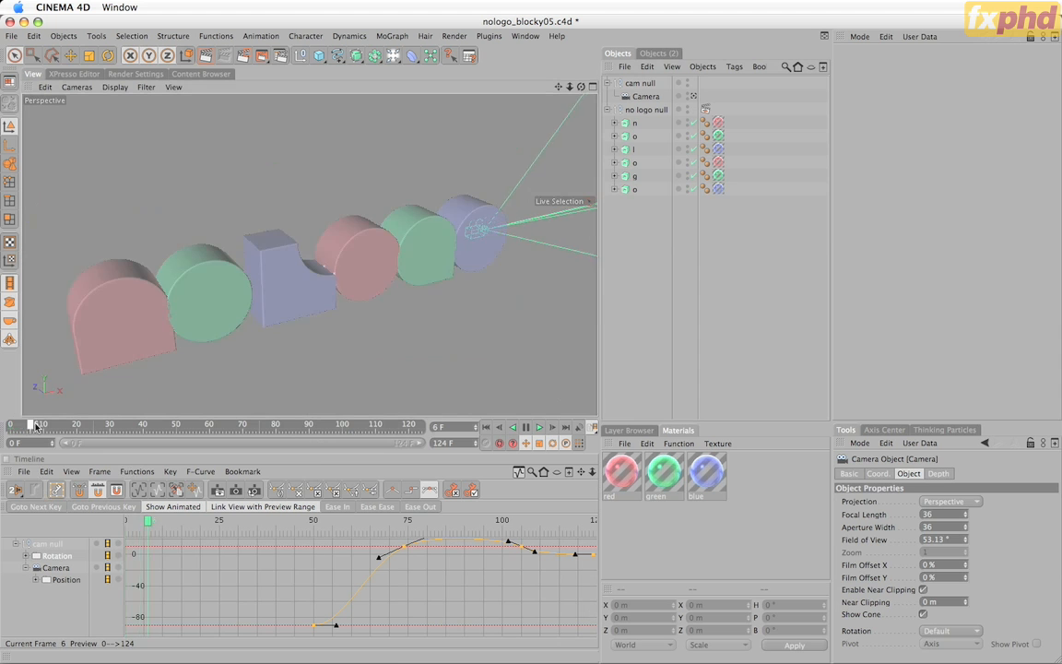
{"action": "left_click_drag", "start_coordinate": [36, 427], "coordinate": [3, 415]}
- Inspect the cam null and Camera coordinates in the top view and scrub the camera's travel up to frame 50
{"action": "key", "text": "F2"}
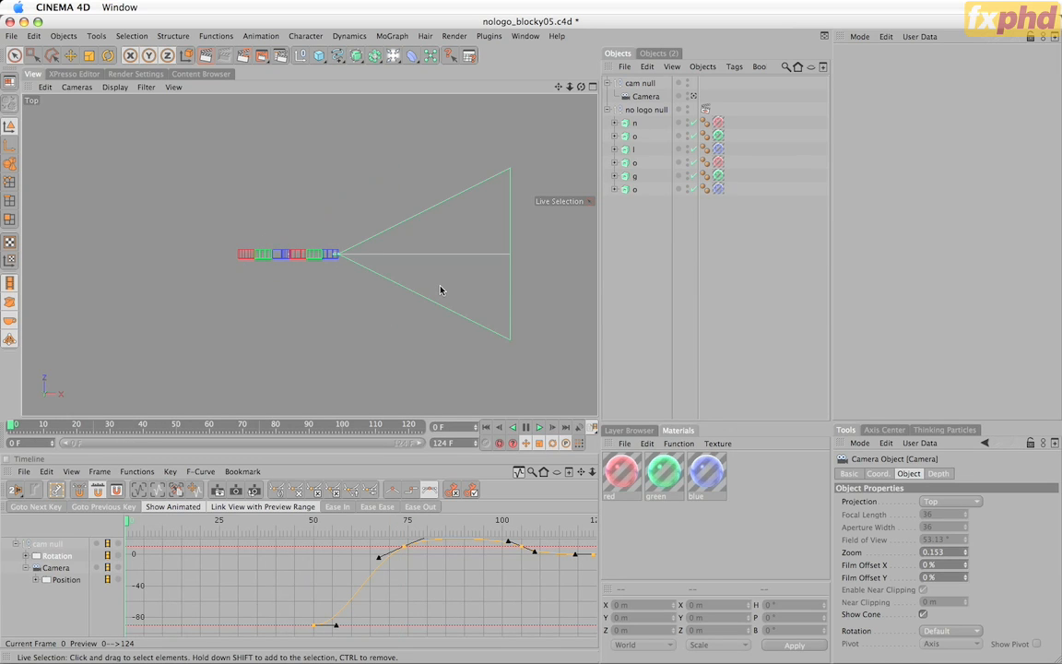
{"action": "left_click", "coordinate": [643, 84]}
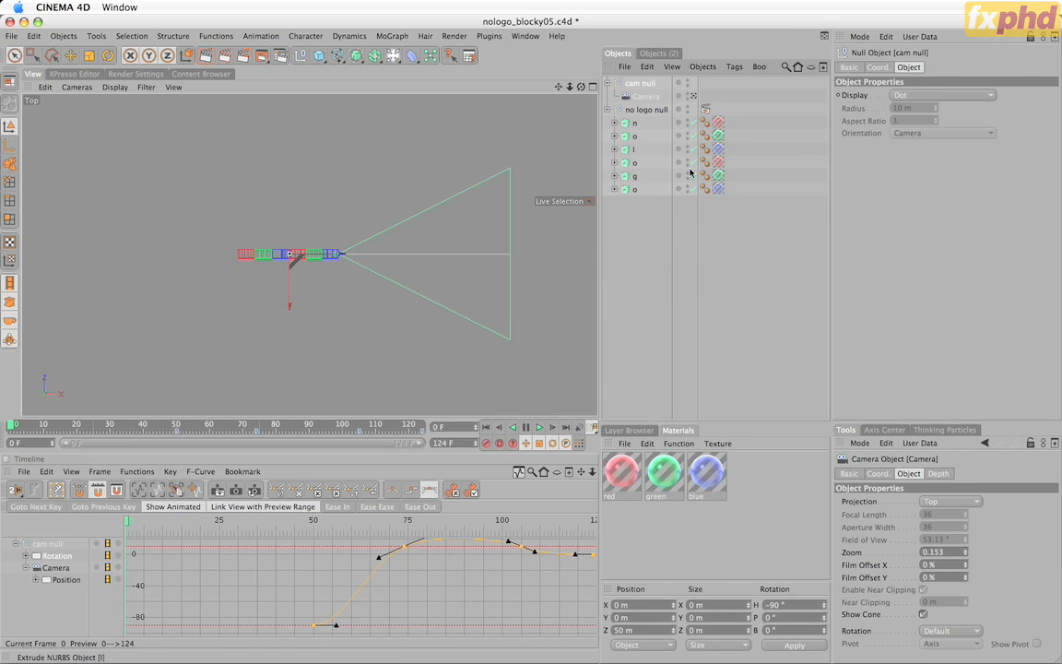
{"action": "left_click", "coordinate": [645, 97]}
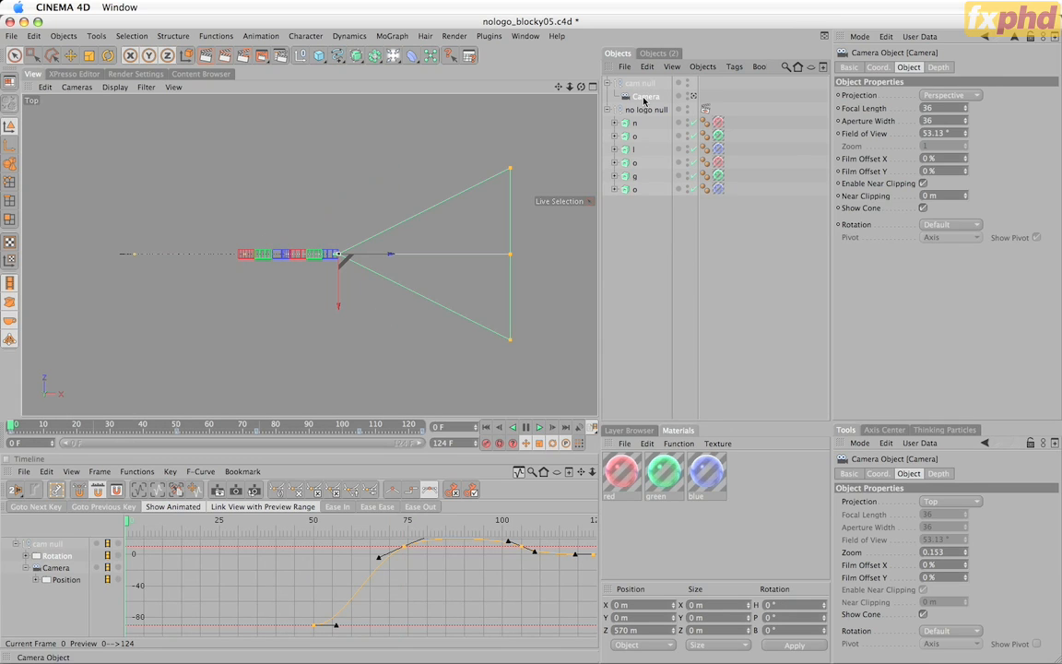
{"action": "left_click", "coordinate": [878, 67]}
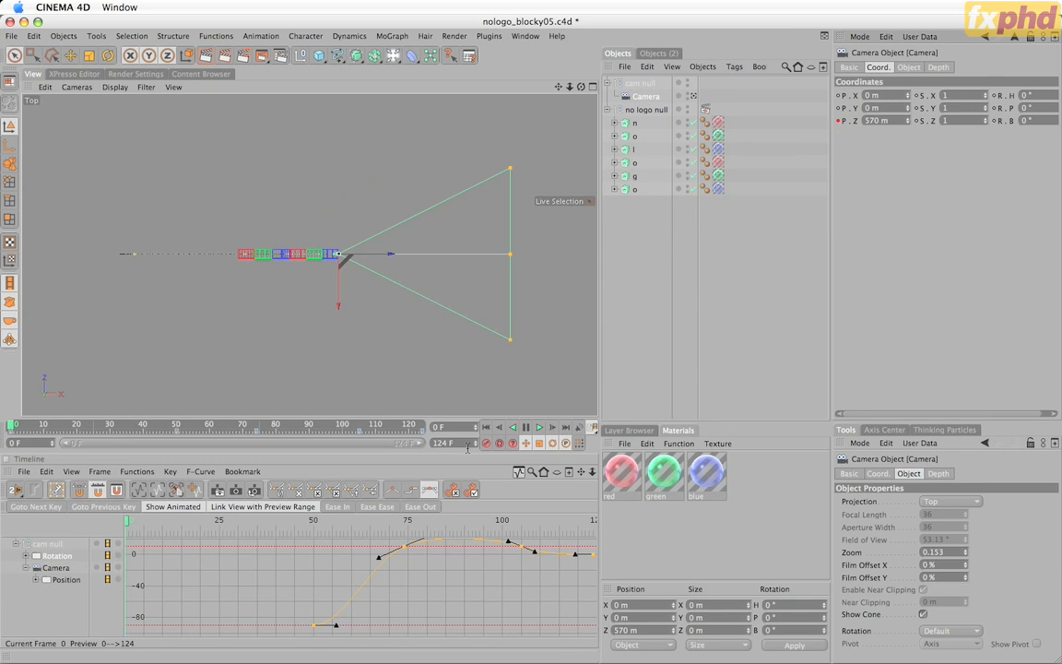
{"action": "left_click_drag", "start_coordinate": [12, 417], "coordinate": [176, 419]}
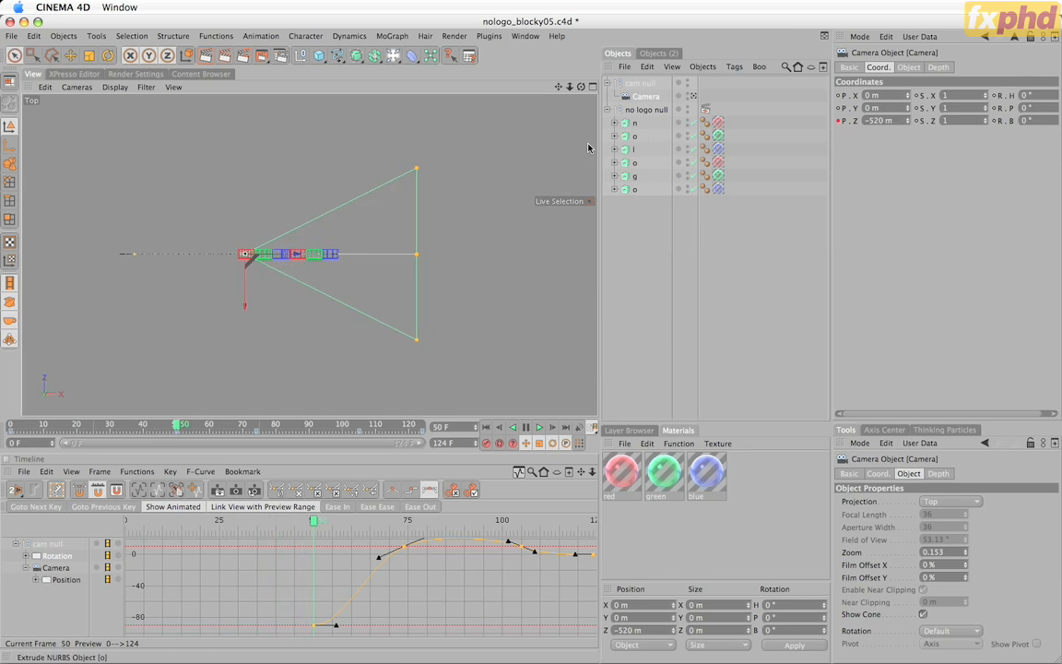
- Inspect the cam null's rotation curve while scrubbing the timeline in the top view, and return to the perspective view
{"action": "left_click", "coordinate": [639, 84]}
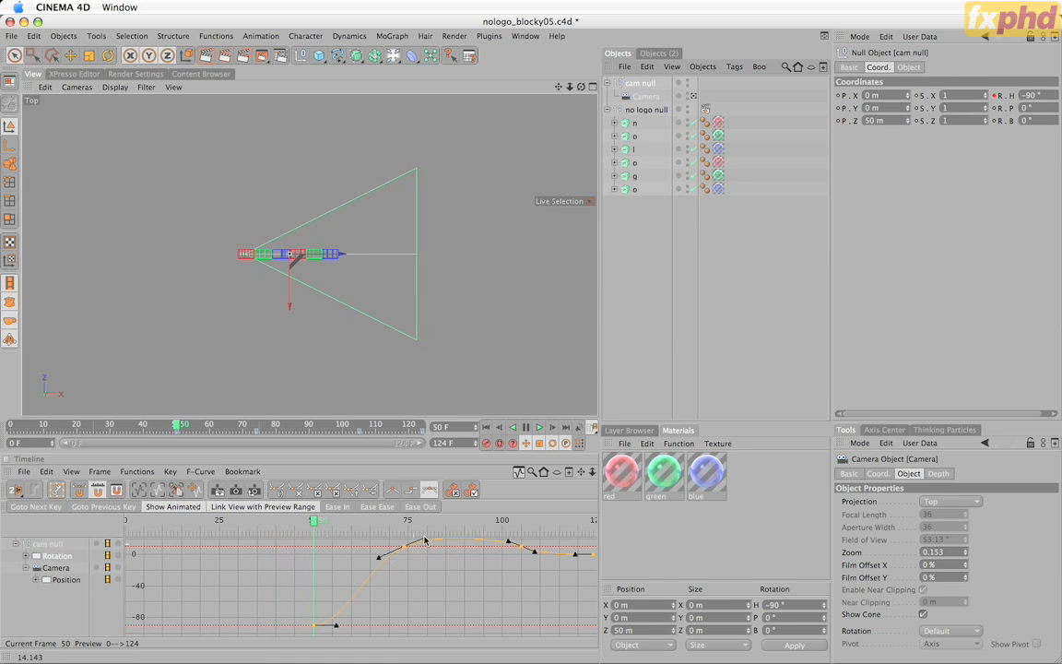
{"action": "mouse_move", "coordinate": [313, 522]}
{"action": "left_mouse_down"}
{"action": "mouse_move", "coordinate": [386, 524]}
{"action": "mouse_move", "coordinate": [316, 539]}
{"action": "mouse_move", "coordinate": [500, 533]}
{"action": "mouse_move", "coordinate": [341, 533]}
{"action": "mouse_move", "coordinate": [394, 518]}
{"action": "left_mouse_up"}
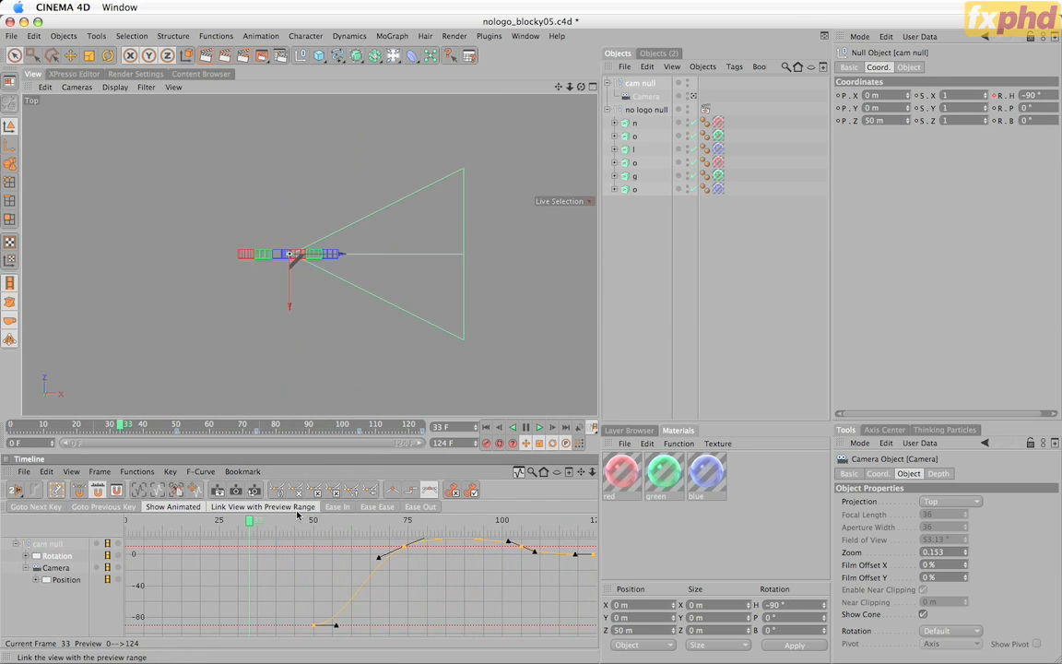
{"action": "key", "text": "F1"}
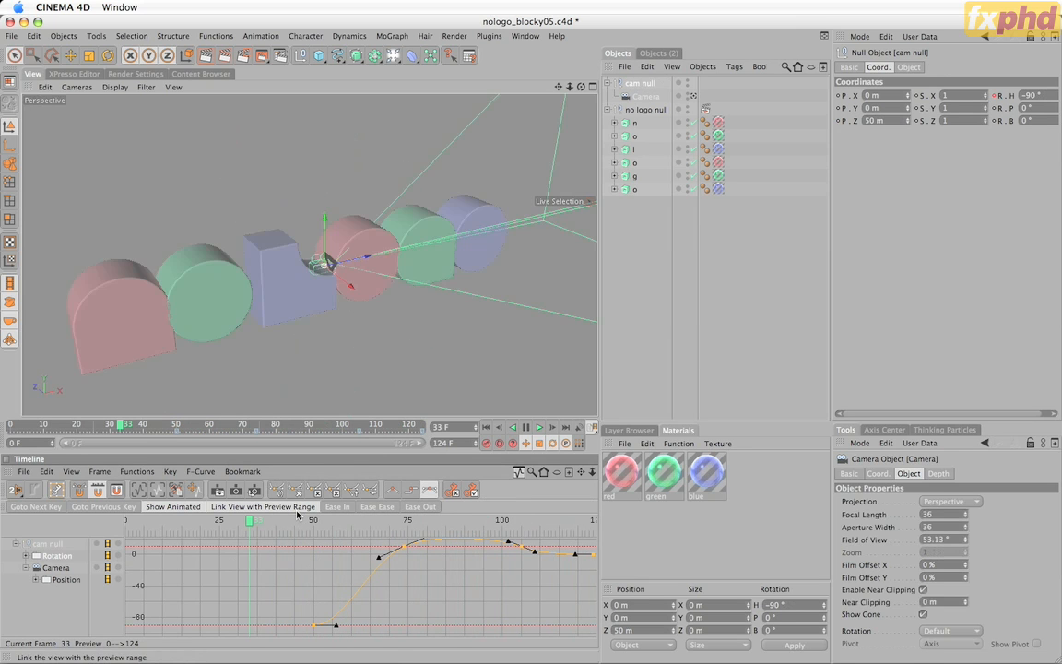
- Look through the Camera, scrub its animation through to frame 124, and render the view at frame 46
{"action": "left_click", "coordinate": [693, 95]}
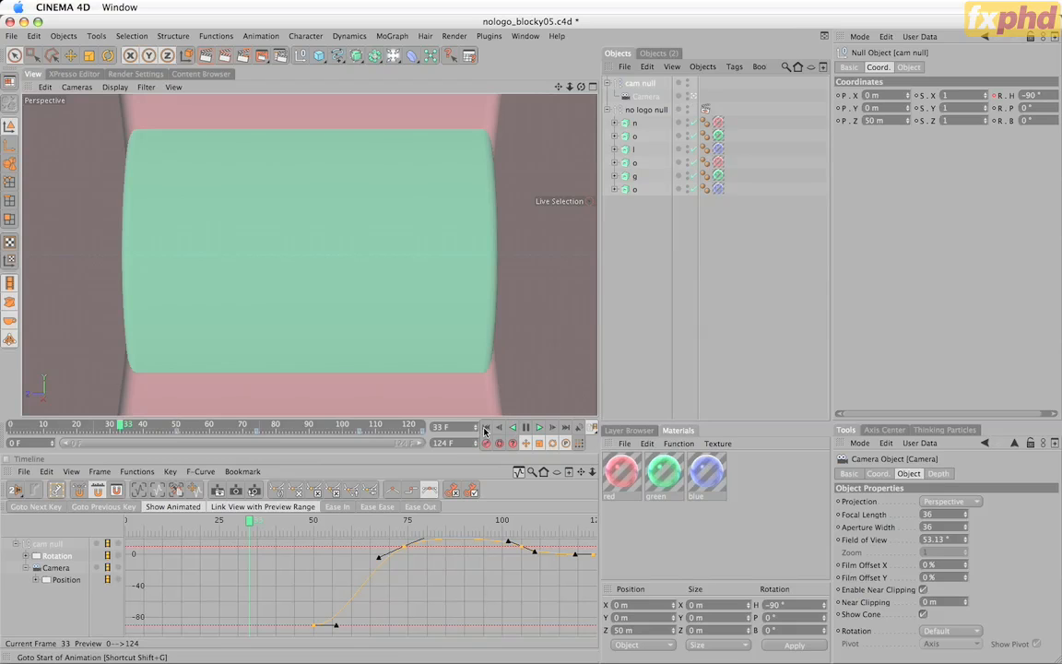
{"action": "left_click_drag", "start_coordinate": [11, 425], "coordinate": [424, 375]}
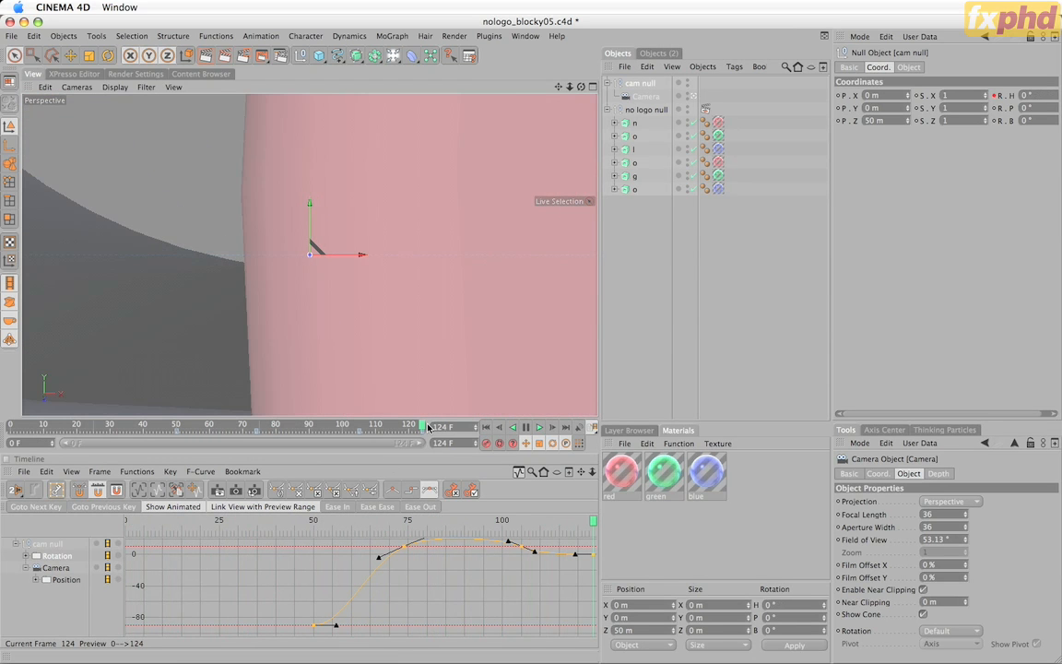
{"action": "left_click", "coordinate": [377, 425]}
{"action": "left_click_drag", "start_coordinate": [346, 437], "coordinate": [163, 473]}
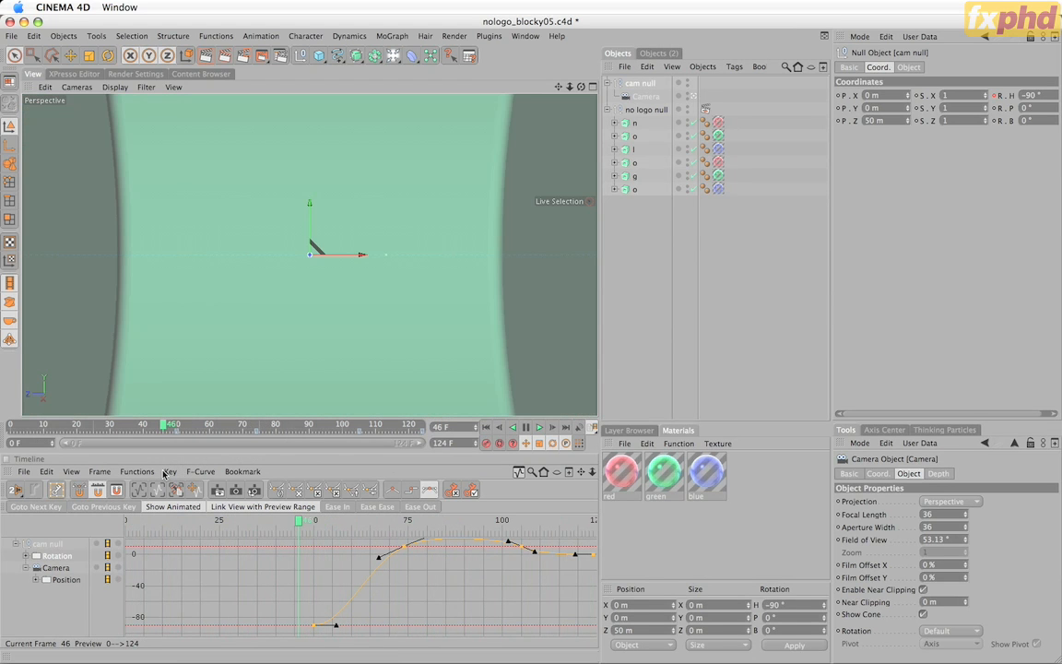
{"action": "key", "text": "ctrl+r"}
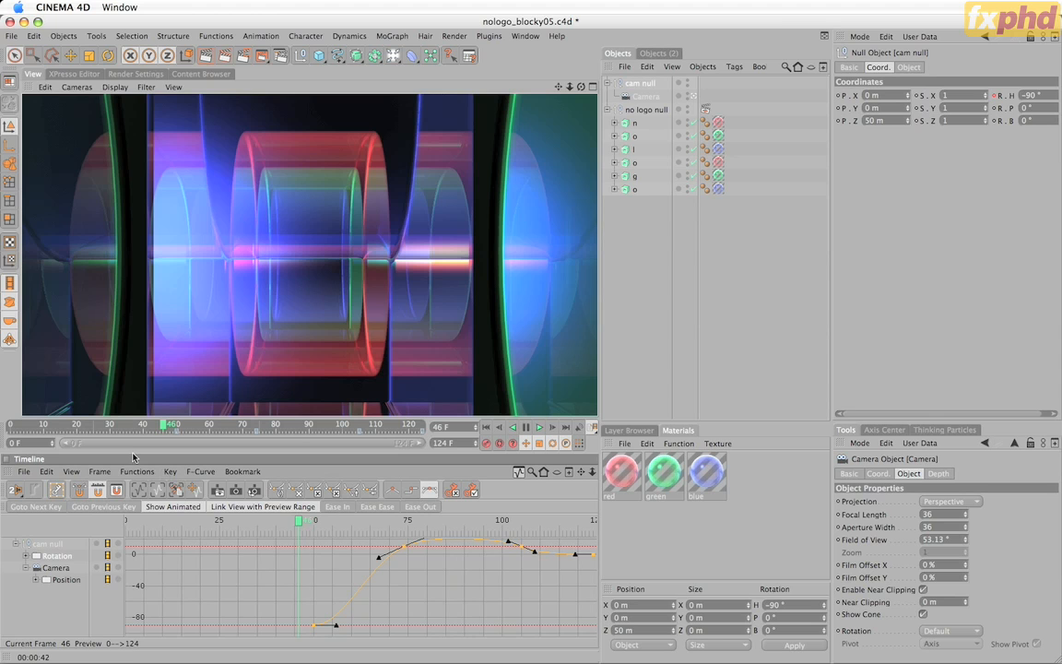
- Review the Output, Save and Multi-Pass pages of the render settings
{"action": "left_click", "coordinate": [129, 73]}
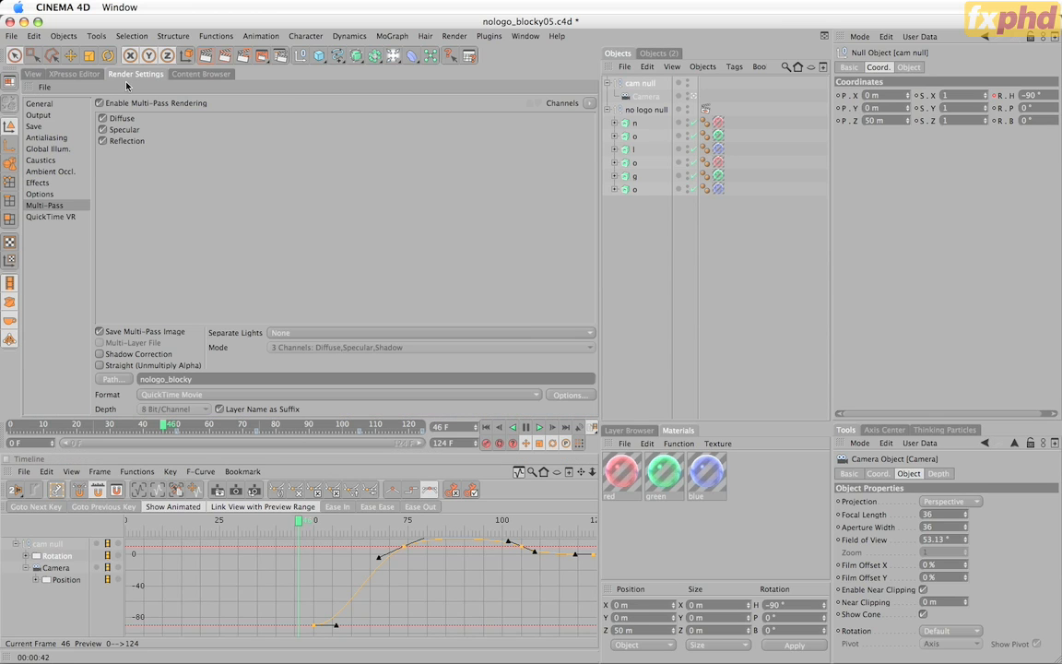
{"action": "left_click", "coordinate": [39, 115]}
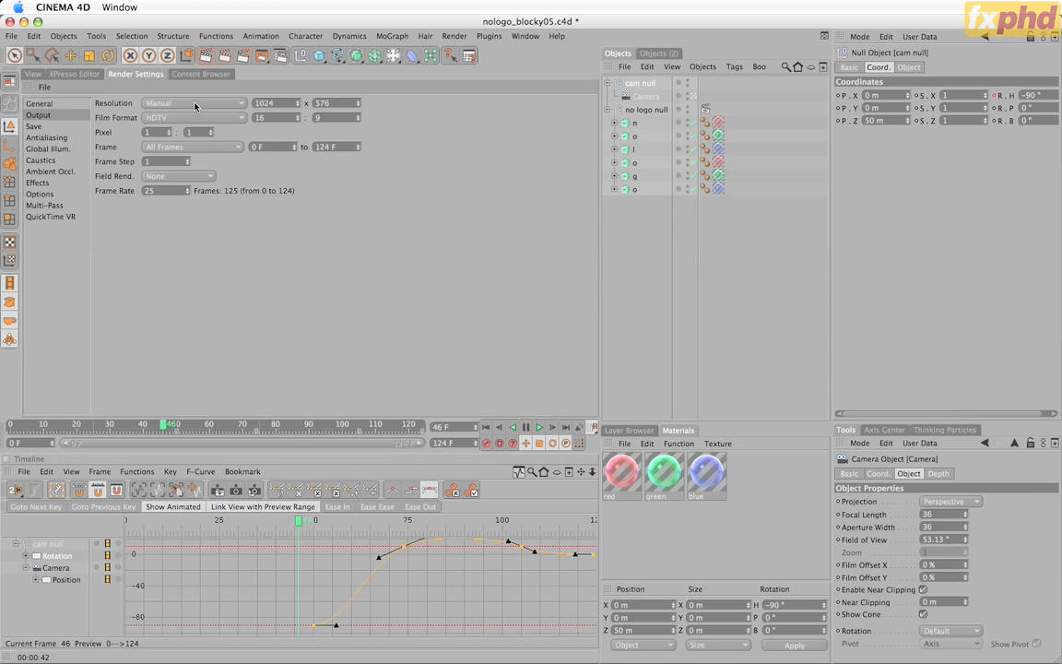
{"action": "left_click", "coordinate": [59, 127]}
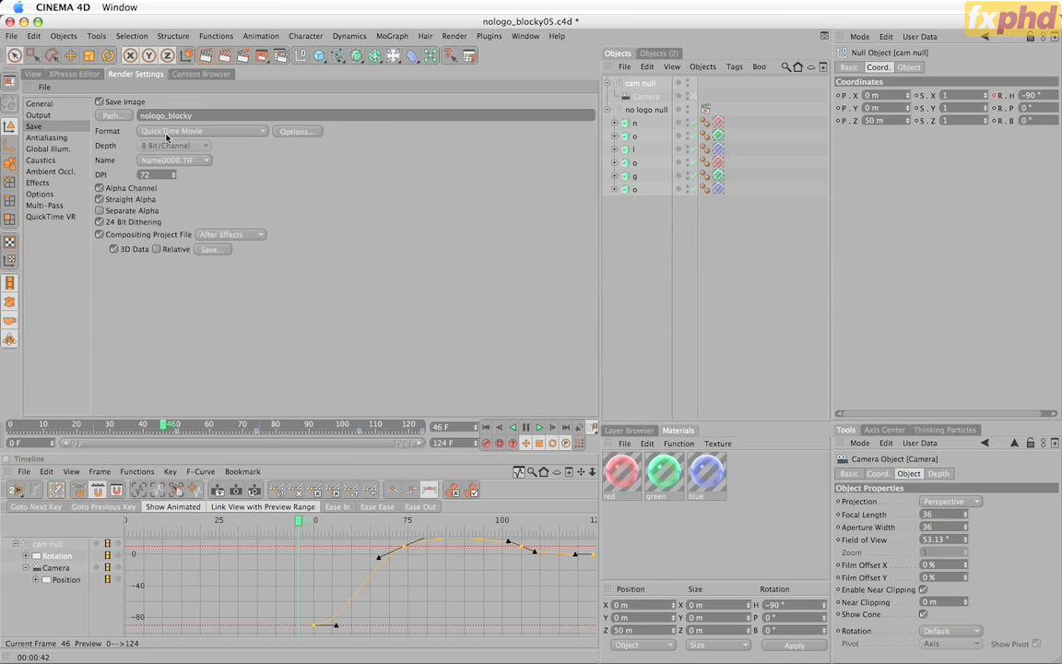
{"action": "left_click", "coordinate": [50, 204]}
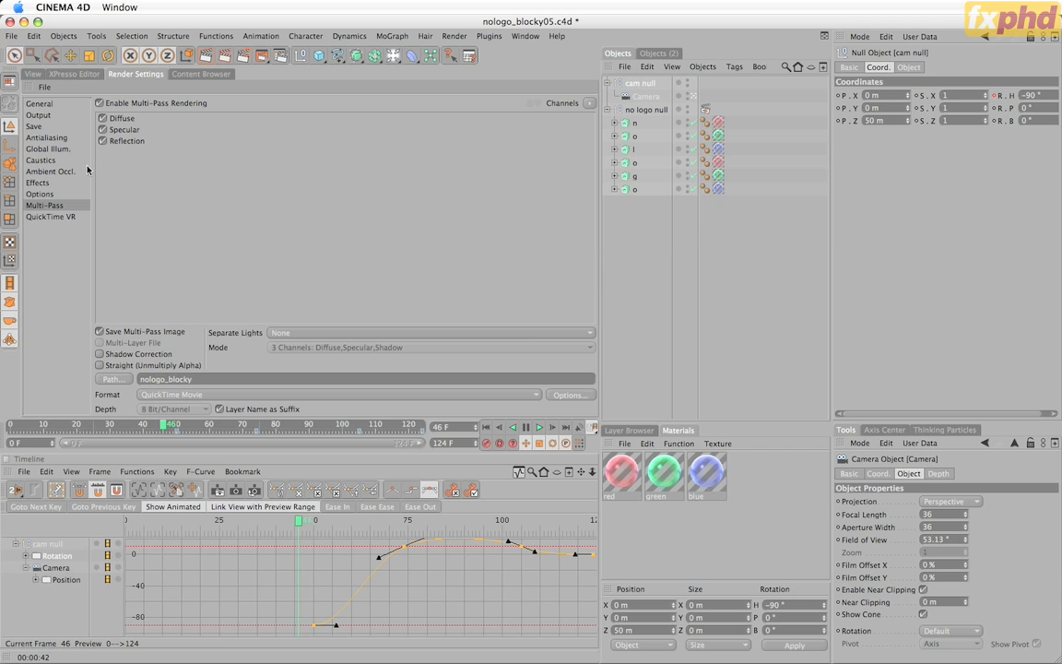
- Examine the available compositing project file formats in the save settings and the External Compositing tag on the no logo null
{"action": "left_click", "coordinate": [44, 127]}
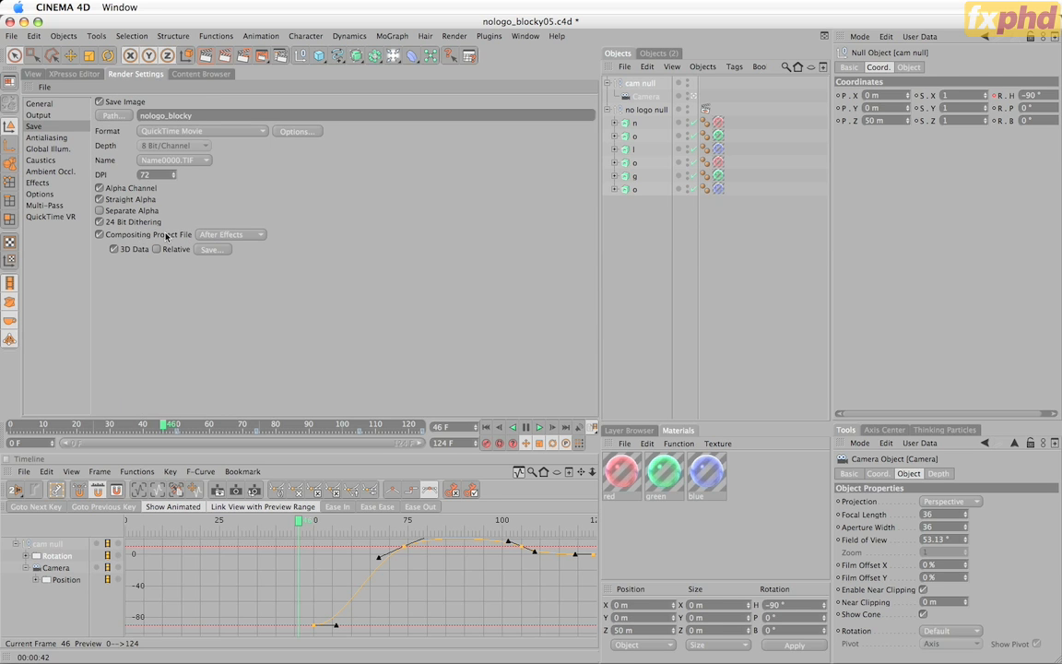
{"action": "left_click", "coordinate": [207, 236]}
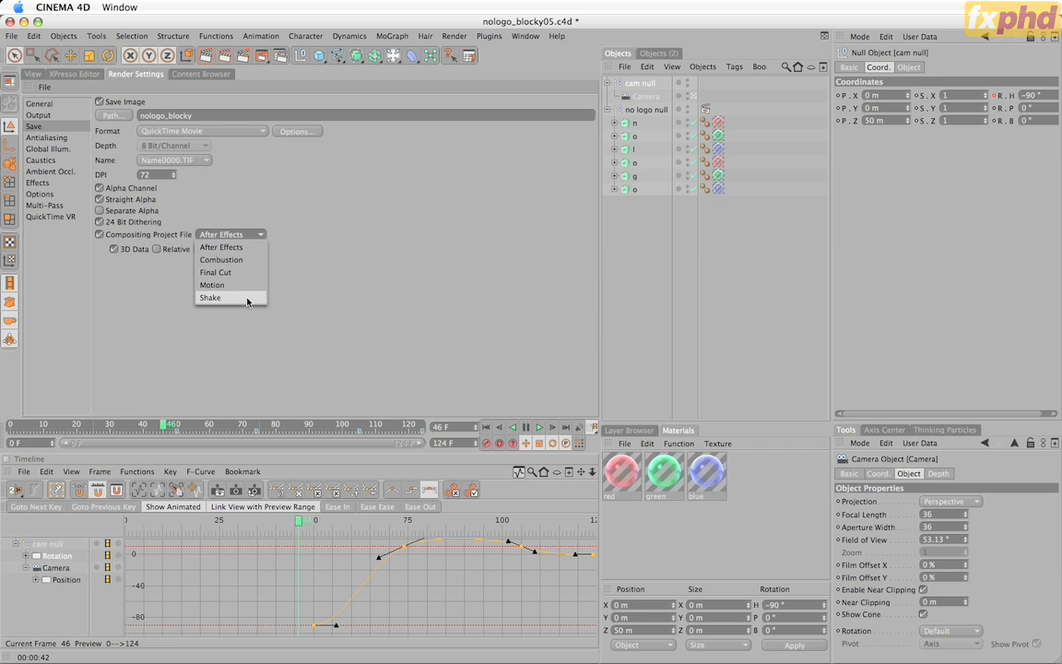
{"action": "left_click", "coordinate": [385, 207]}
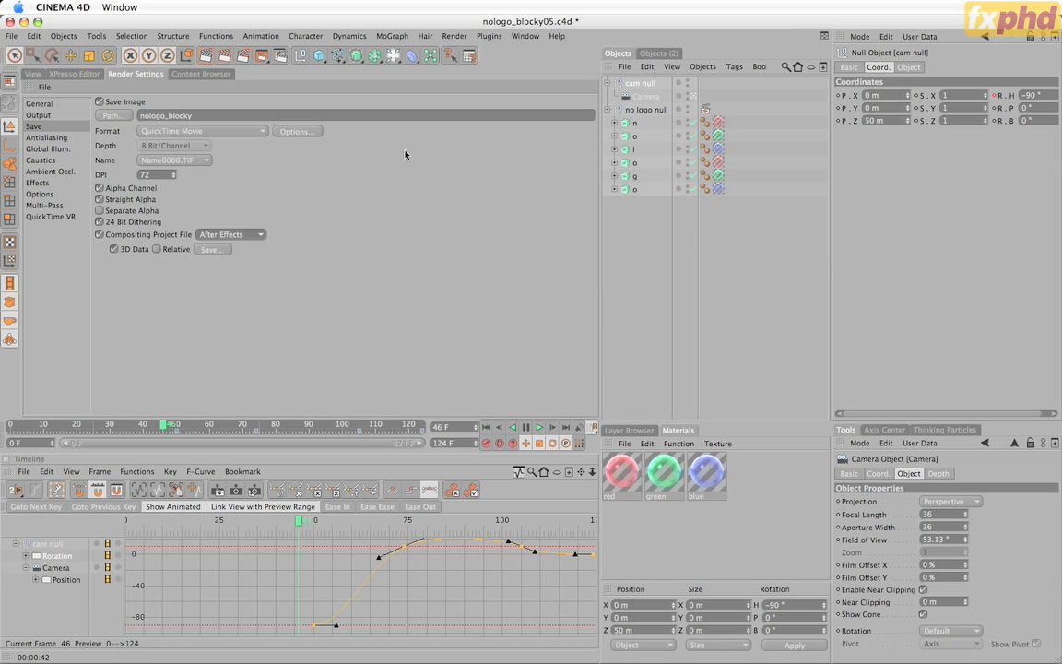
{"action": "left_click", "coordinate": [648, 111]}
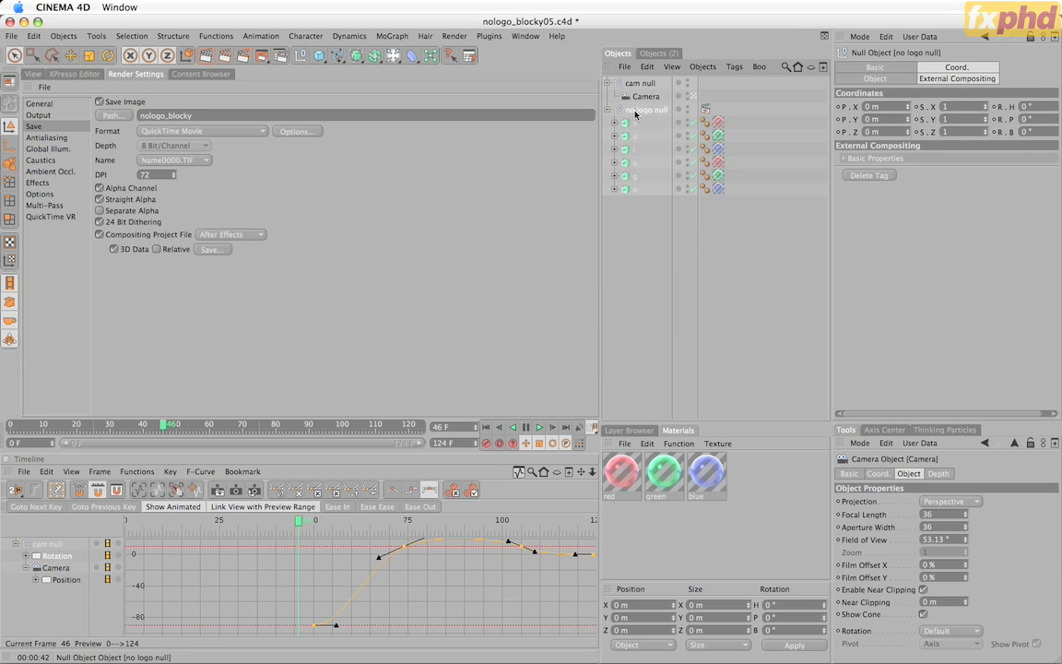
{"action": "left_click", "coordinate": [706, 110]}
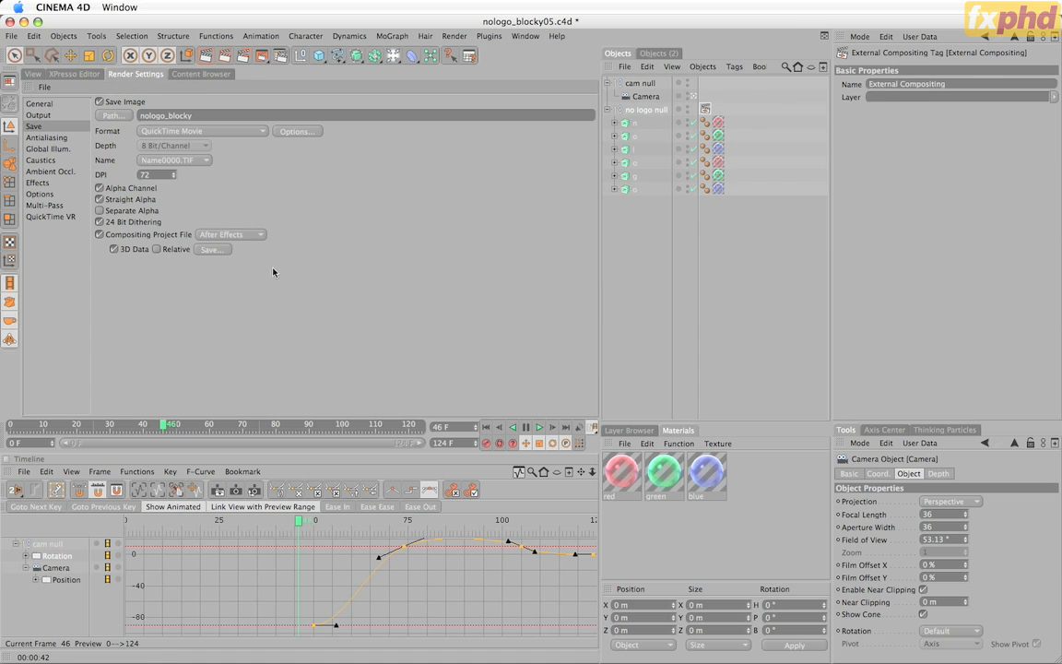
- Check the Multi-Pass render settings, and switch to After Effects to open the imported CINEMA 4D Composition
{"action": "left_click", "coordinate": [44, 205]}
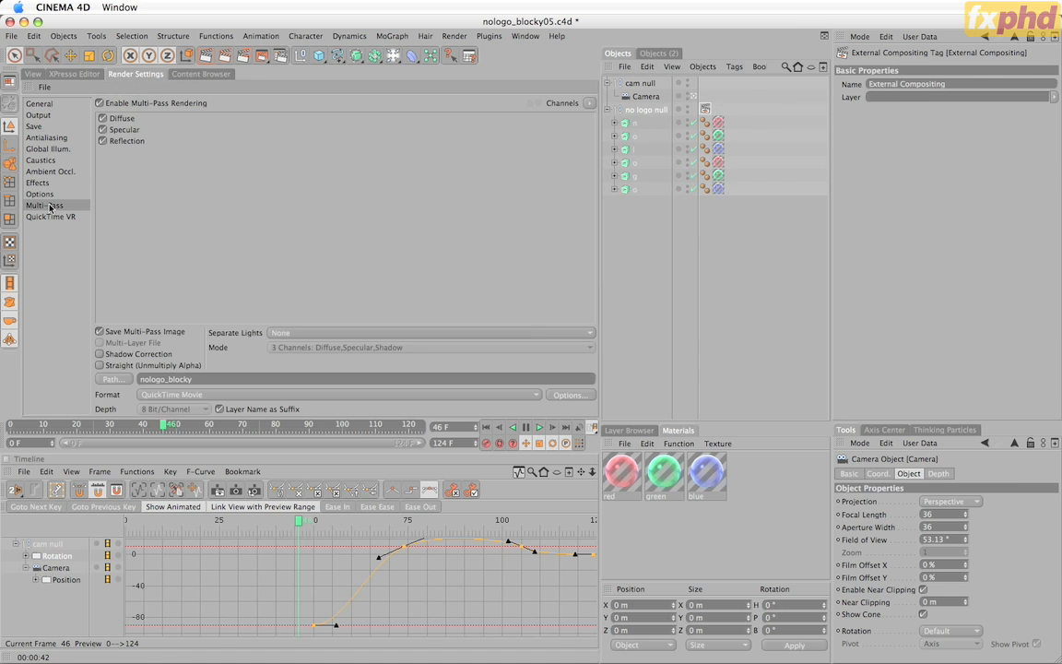
{"action": "left_click", "coordinate": [39, 77]}
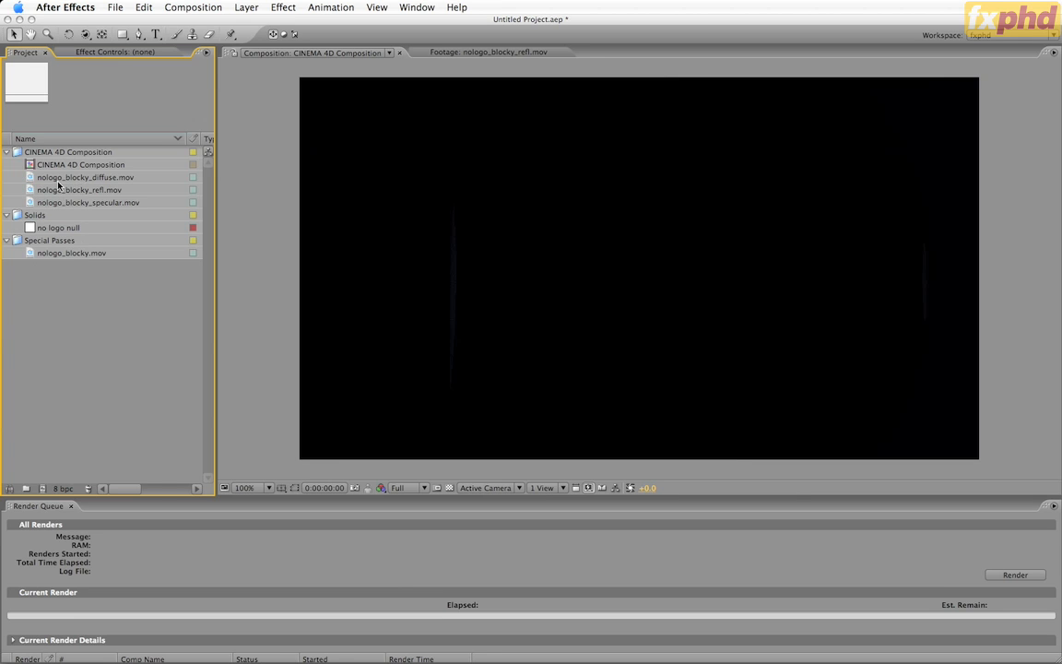
{"action": "left_click", "coordinate": [62, 229]}
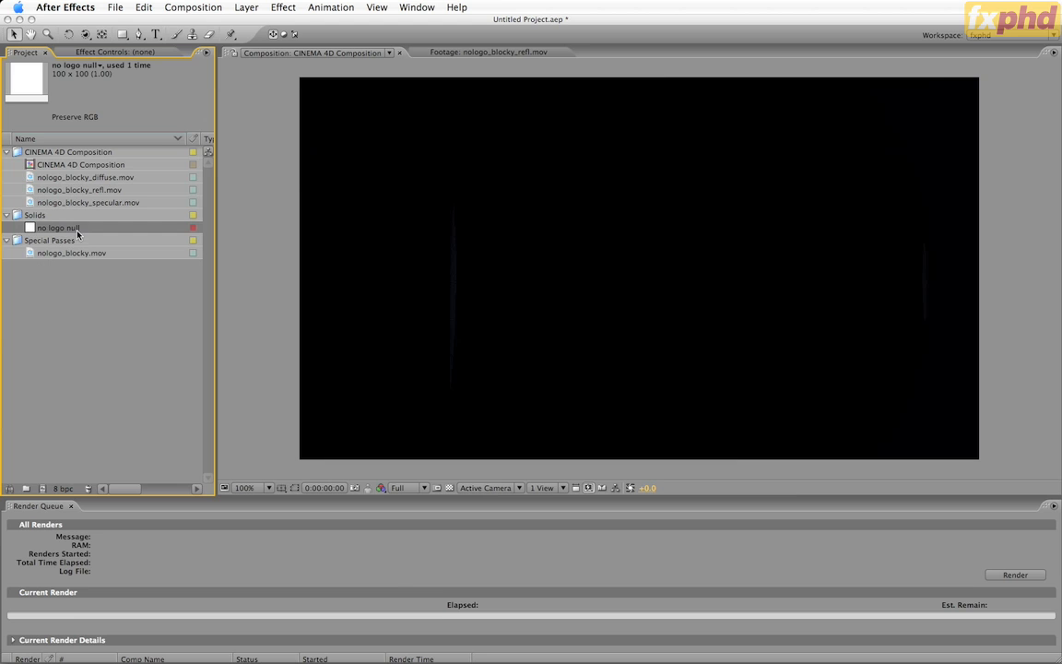
{"action": "left_click", "coordinate": [64, 165]}
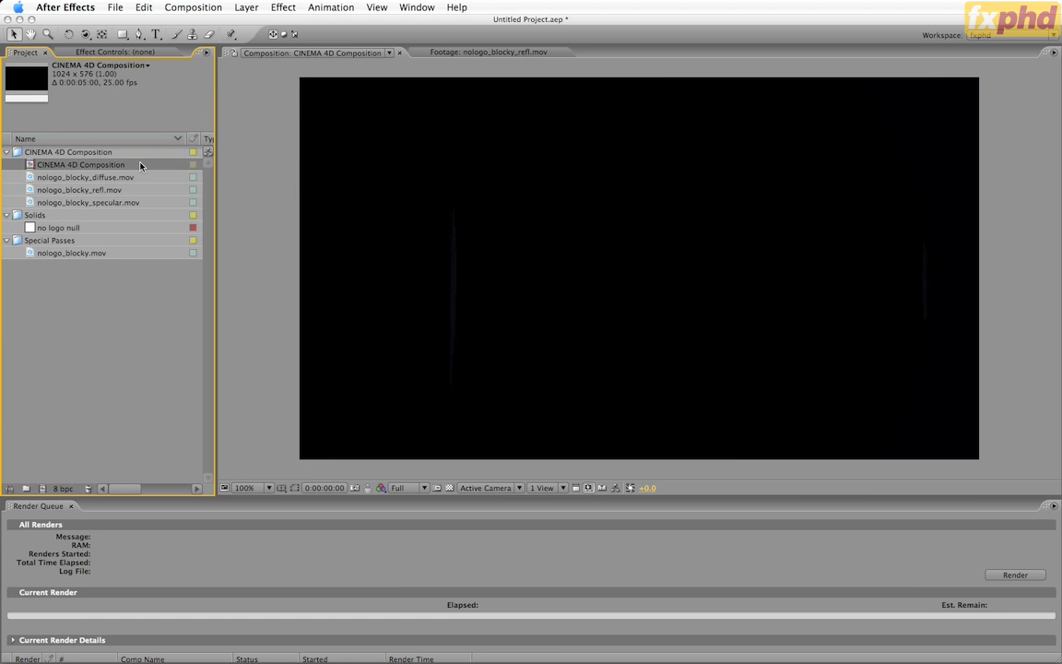
{"action": "double_click", "coordinate": [63, 165]}
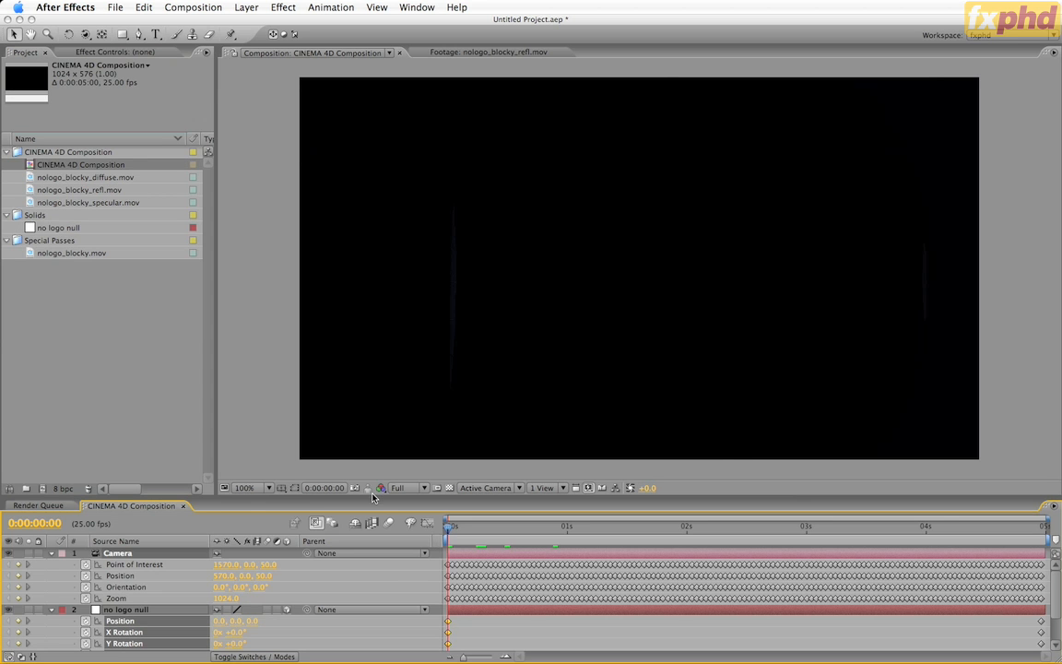
- Enlarge the timeline area, scrub through the CINEMA 4D Composition, and select the no logo null layer to inspect how it follows the letters
{"action": "left_click_drag", "start_coordinate": [372, 495], "coordinate": [363, 448]}
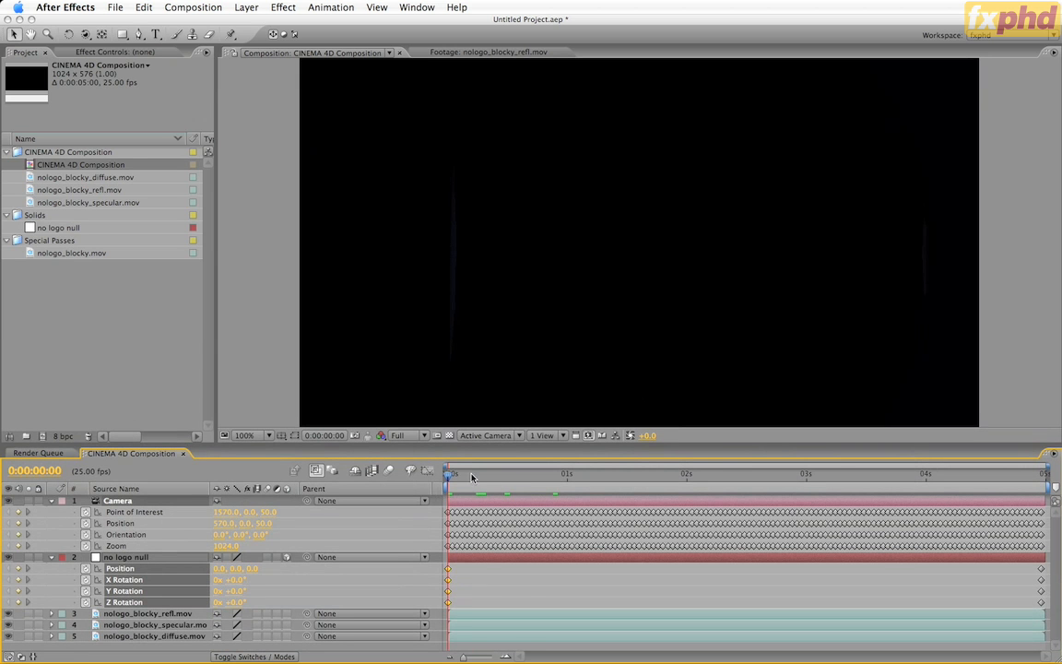
{"action": "left_click_drag", "start_coordinate": [471, 477], "coordinate": [769, 473]}
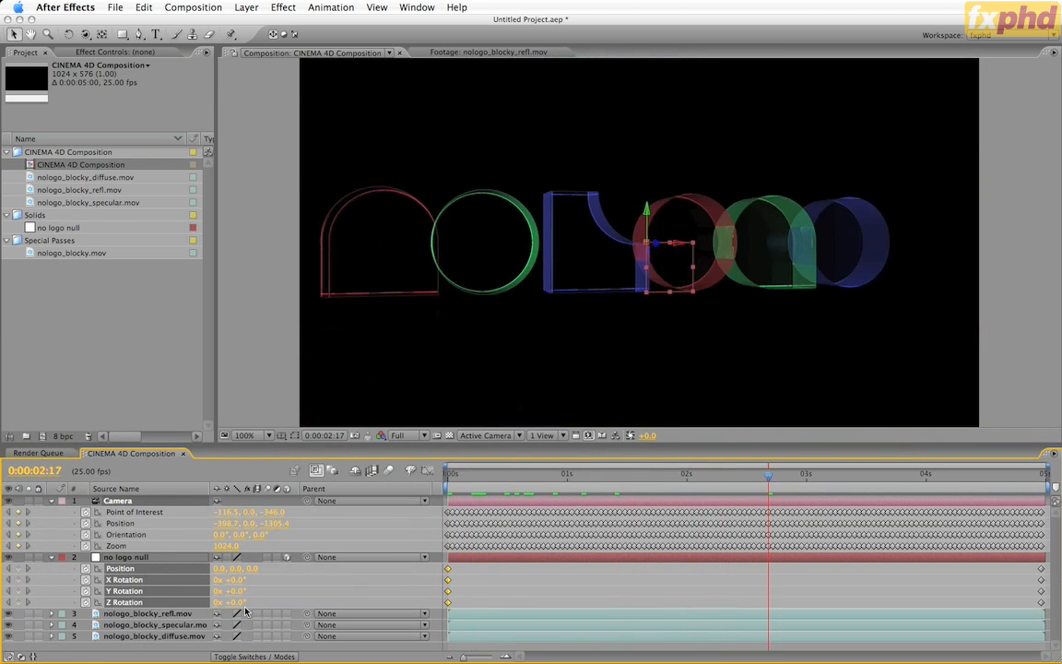
{"action": "left_click", "coordinate": [172, 561]}
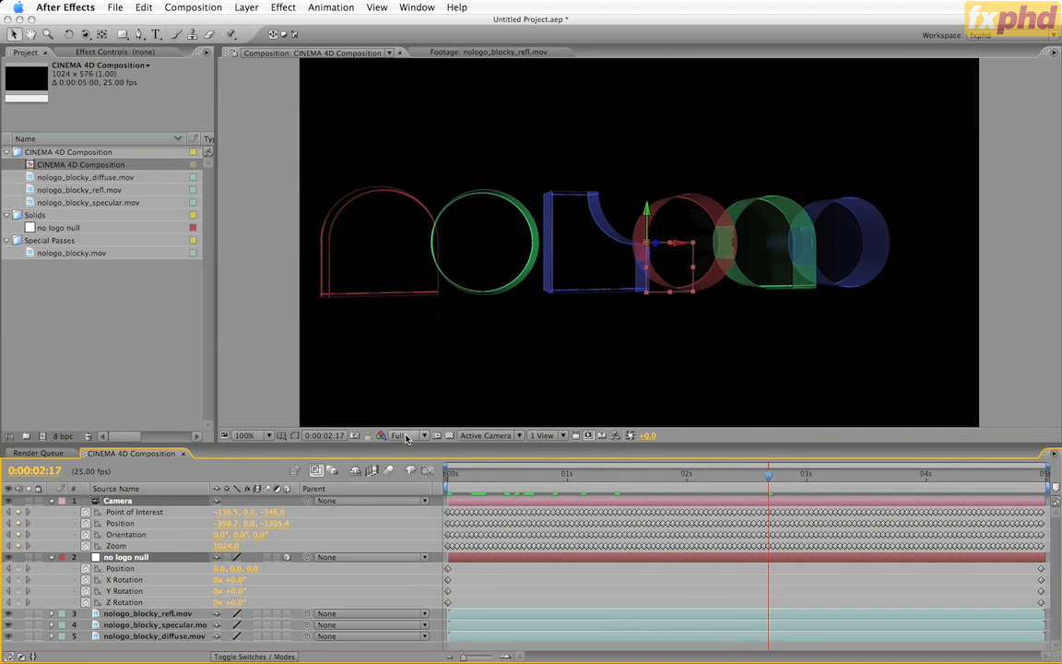
{"action": "left_click", "coordinate": [822, 474]}
{"action": "left_click_drag", "start_coordinate": [864, 487], "coordinate": [380, 443]}
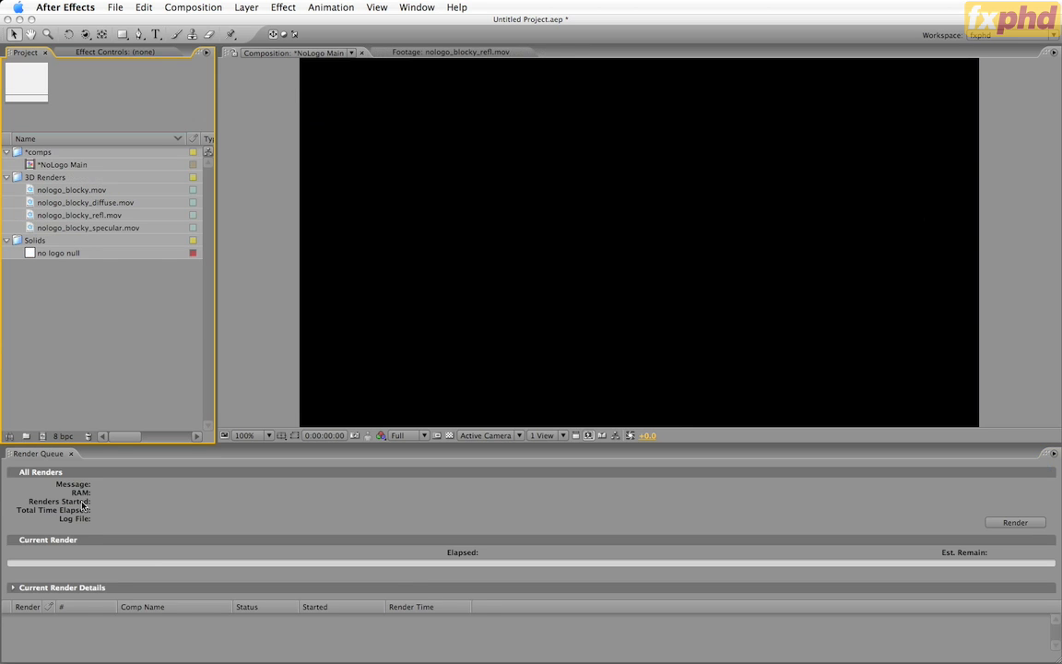
- Create a single composition from the nologo_blocky diffuse, refl and specular movies with Sequence Layers turned off
{"action": "left_click", "coordinate": [89, 203]}
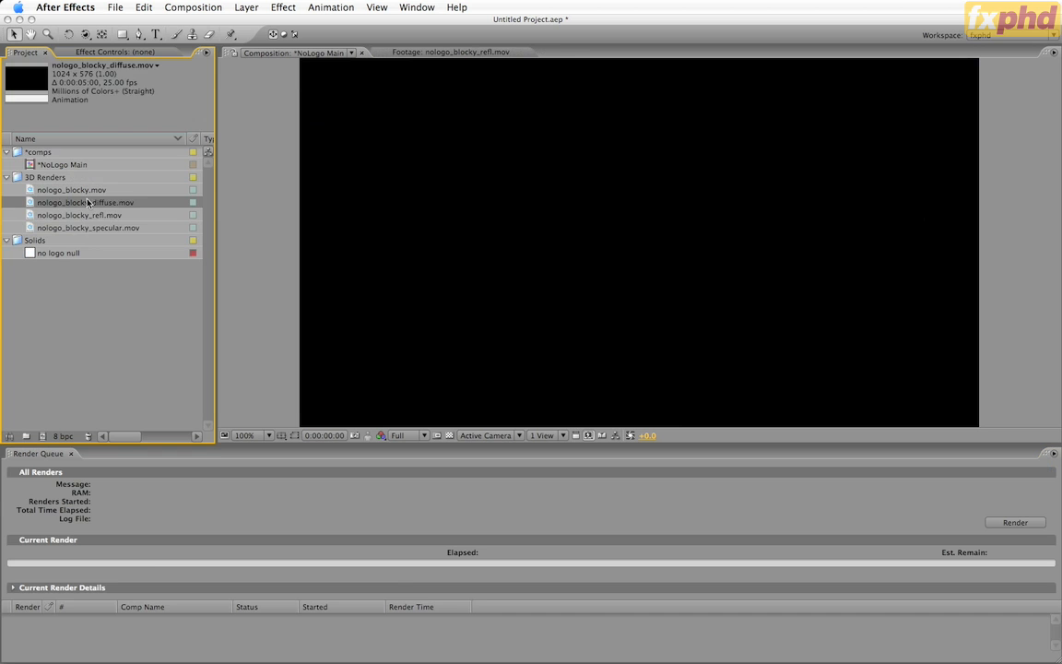
{"action": "left_click", "coordinate": [88, 229], "text": "shift"}
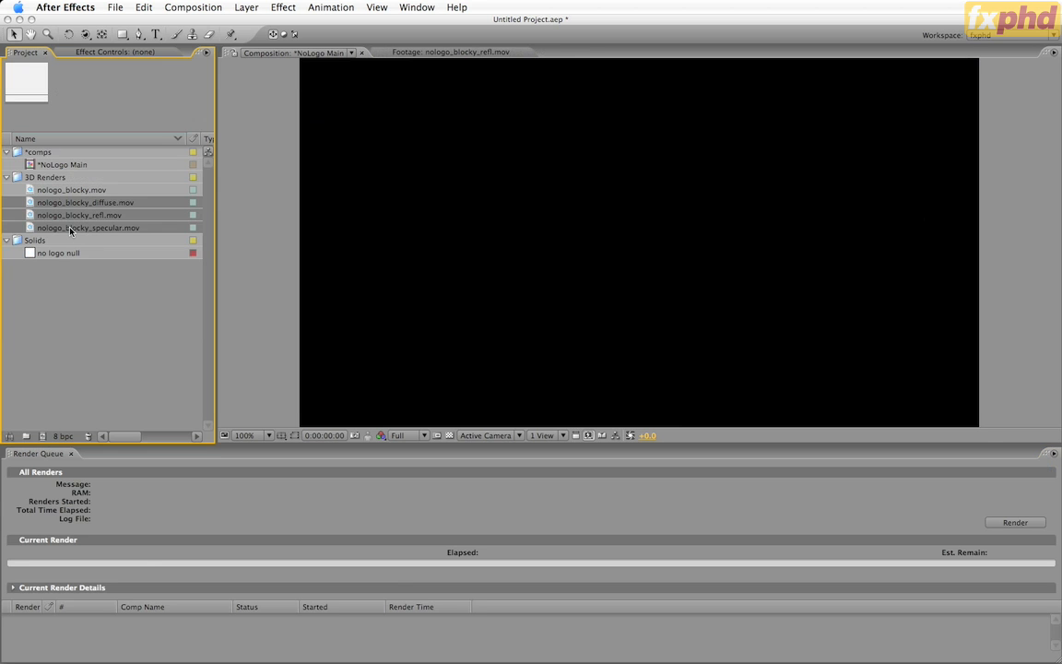
{"action": "left_click_drag", "start_coordinate": [70, 230], "coordinate": [42, 437]}
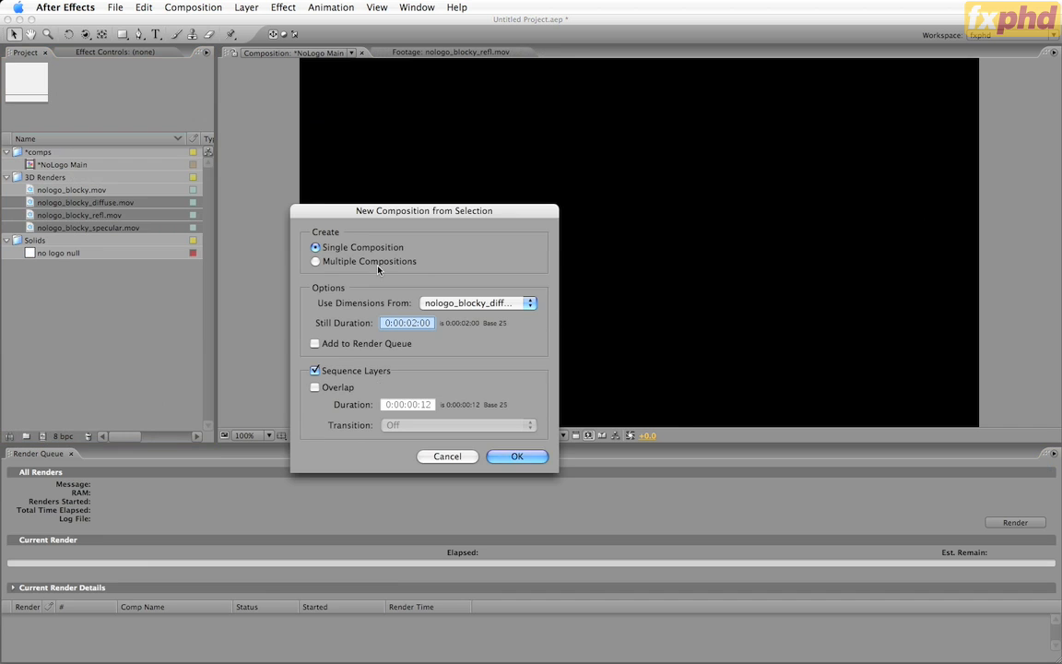
{"action": "left_click", "coordinate": [318, 371]}
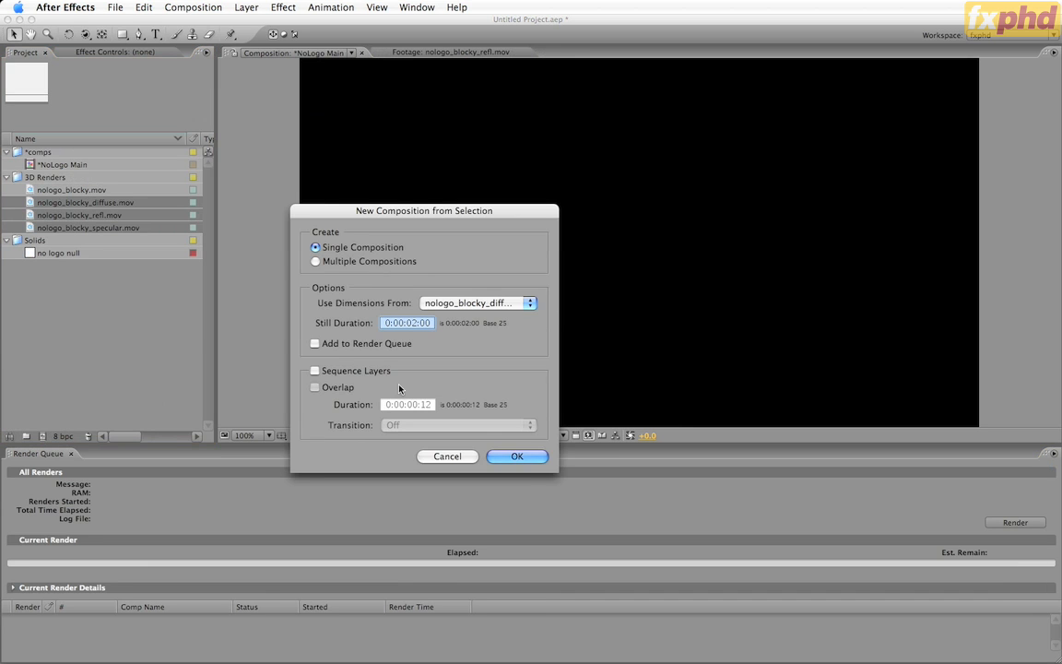
{"action": "left_click", "coordinate": [519, 456]}
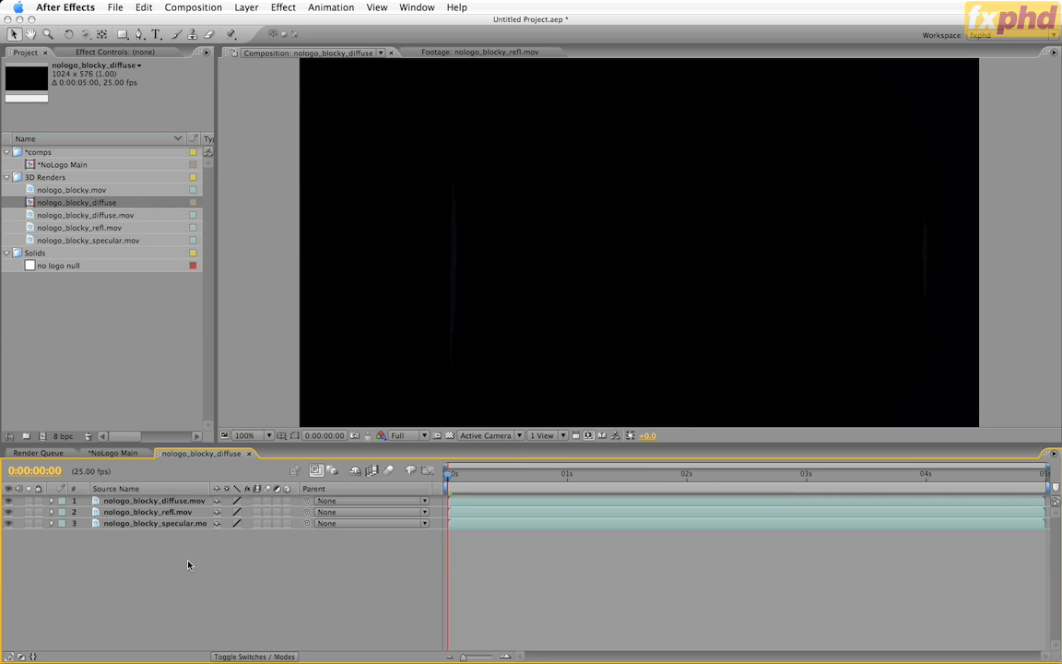
- Place the diffuse layer beneath the other passes, and file the new composition in the *comps folder as "nologo blocky logo"
{"action": "left_click_drag", "start_coordinate": [169, 500], "coordinate": [171, 531]}
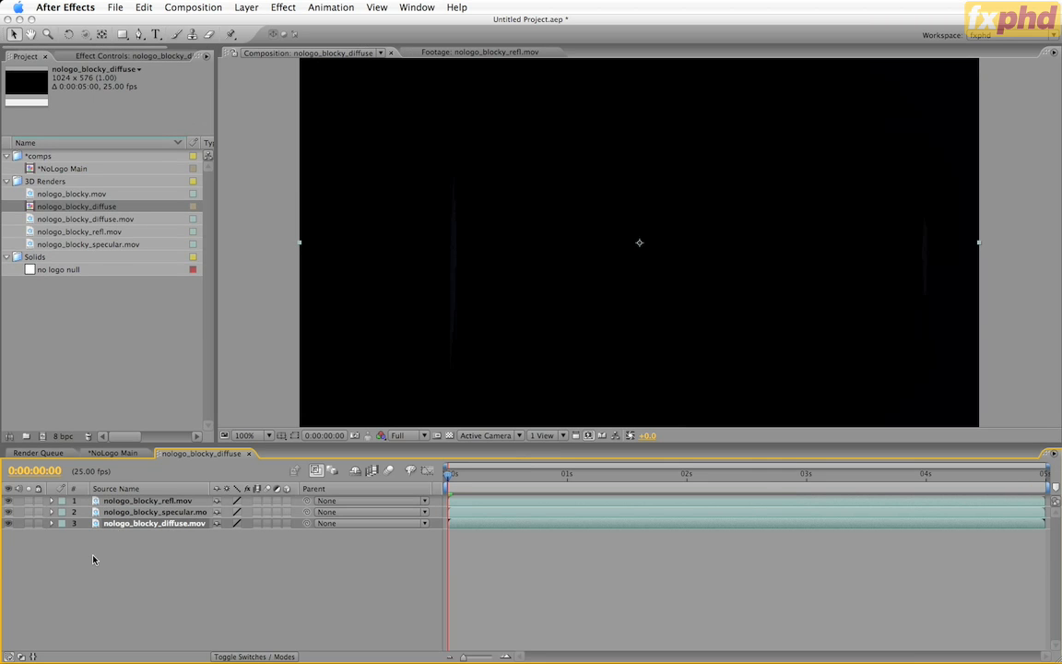
{"action": "left_click", "coordinate": [32, 183]}
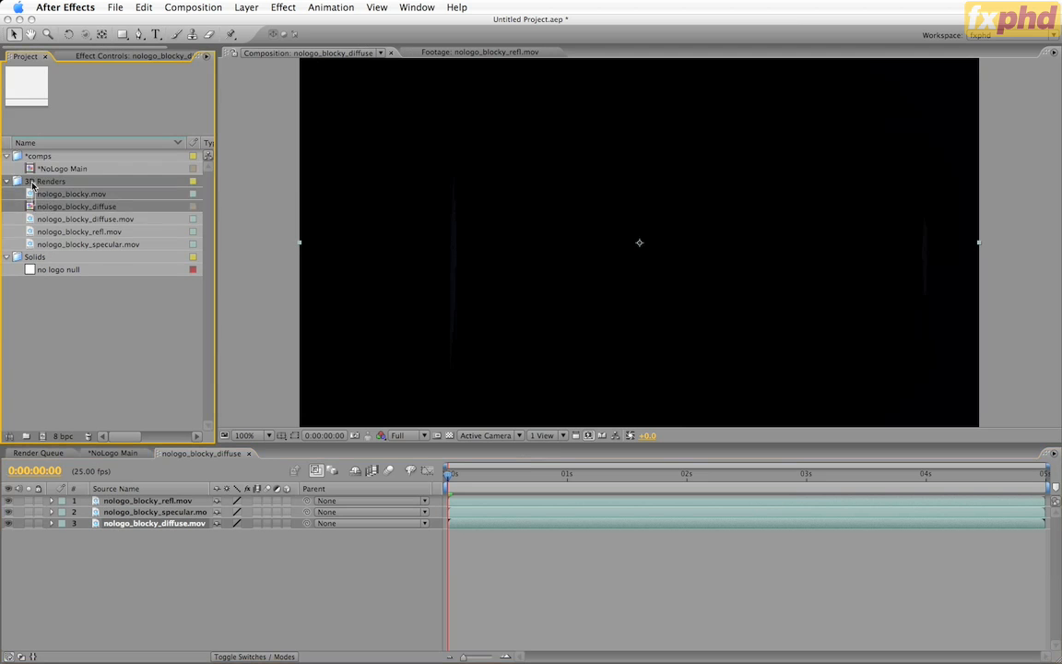
{"action": "left_click_drag", "start_coordinate": [42, 206], "coordinate": [40, 153]}
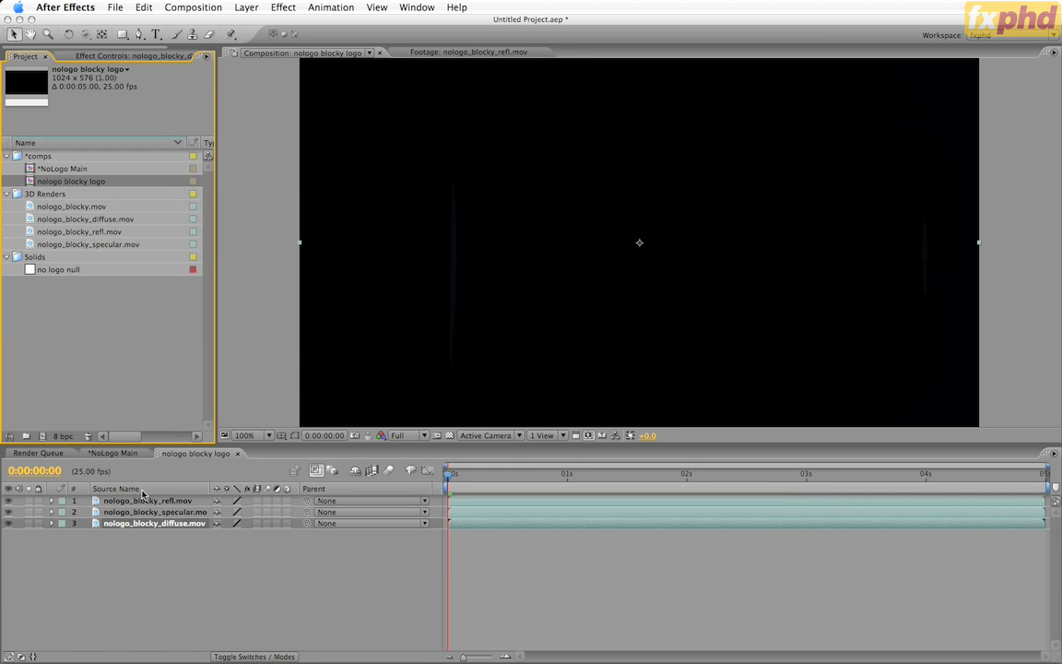
- Set the blending mode of the refl and specular layers to Add, using frame 0:00:01:21 as reference
{"action": "left_click_drag", "start_coordinate": [490, 473], "coordinate": [668, 473]}
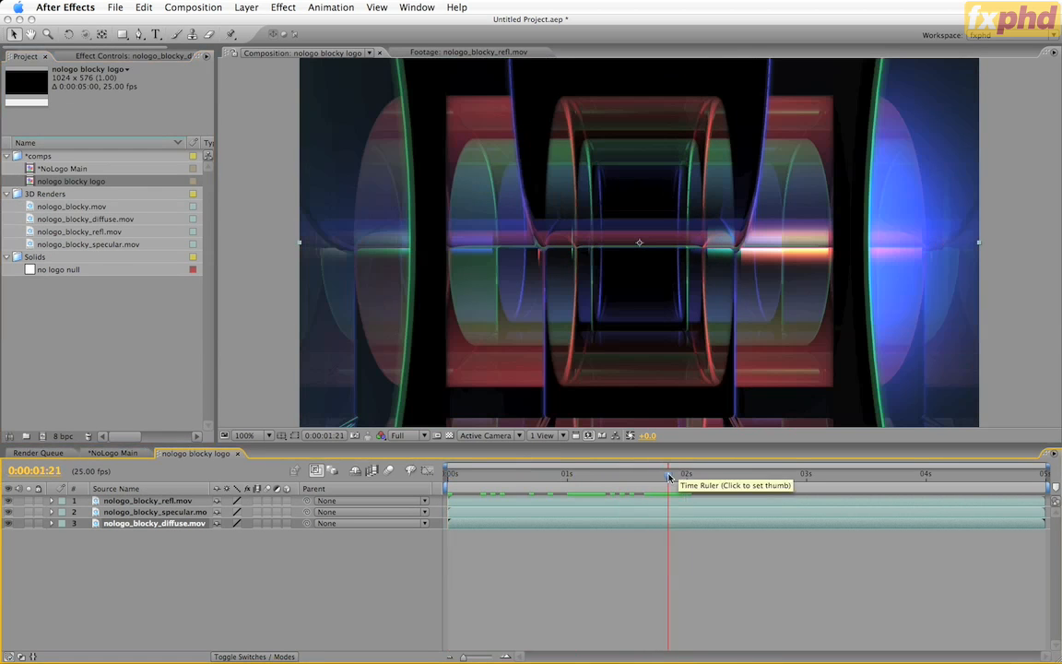
{"action": "left_click", "coordinate": [184, 564]}
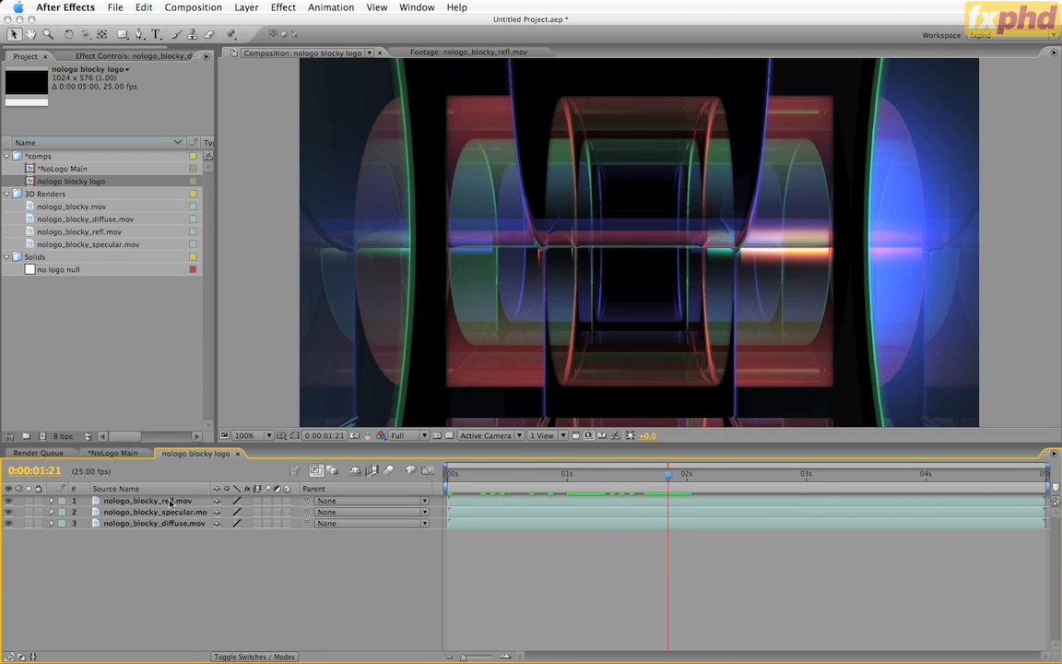
{"action": "key", "text": "F4"}
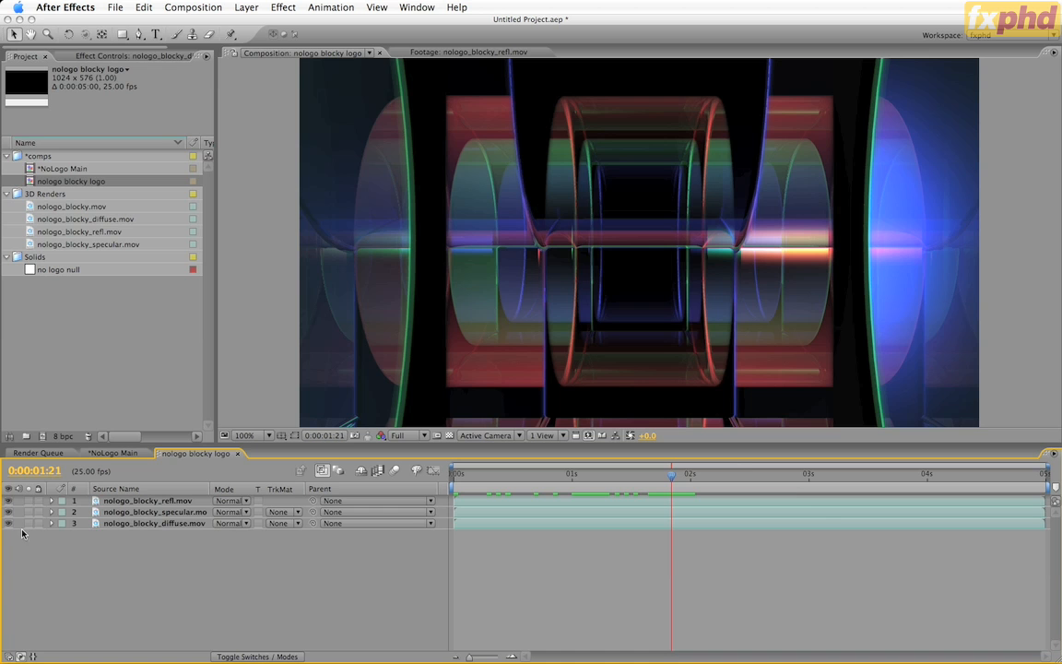
{"action": "left_click", "coordinate": [171, 513]}
{"action": "left_click", "coordinate": [159, 500], "text": "shift"}
{"action": "left_click", "coordinate": [231, 501]}
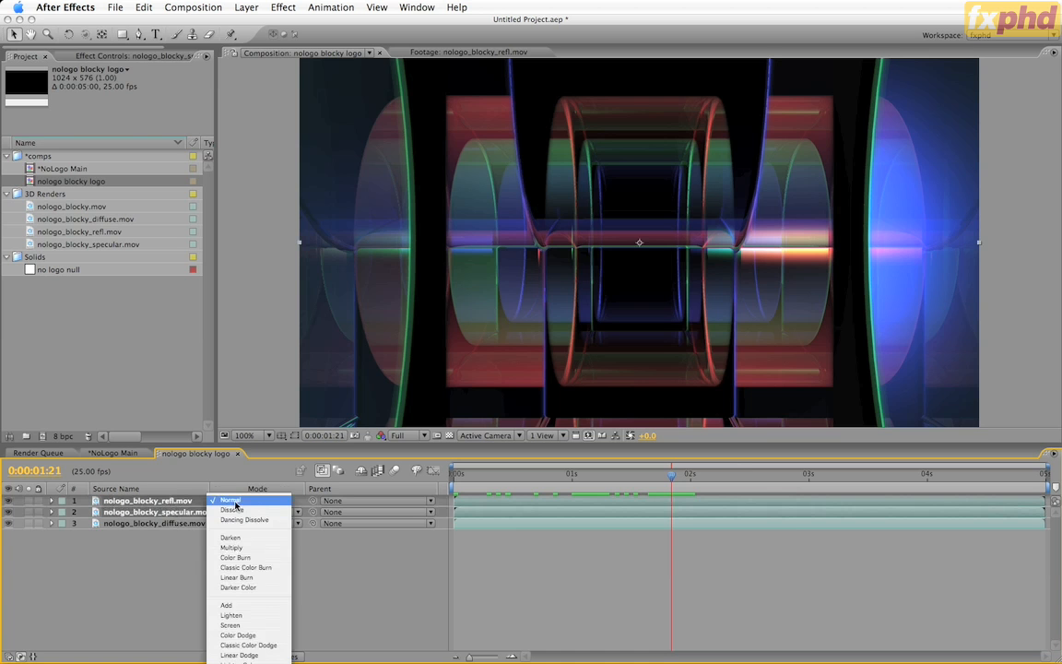
{"action": "left_click", "coordinate": [245, 605]}
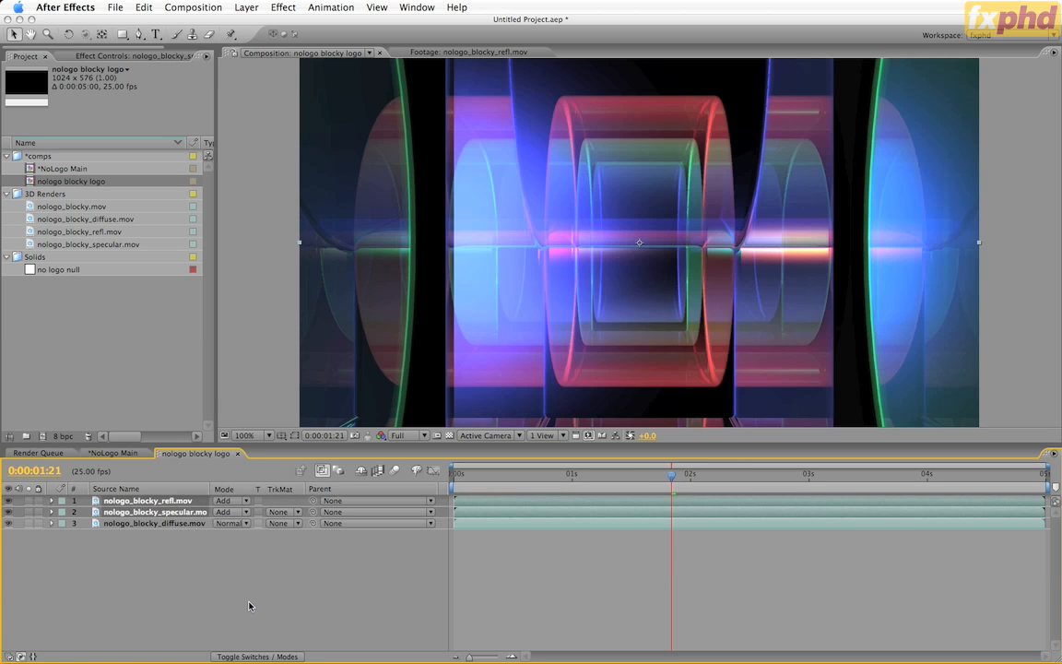
- Scrub the nologo blocky logo composition back to the start to review the blended passes
{"action": "left_click", "coordinate": [219, 587]}
{"action": "left_click_drag", "start_coordinate": [672, 479], "coordinate": [616, 484]}
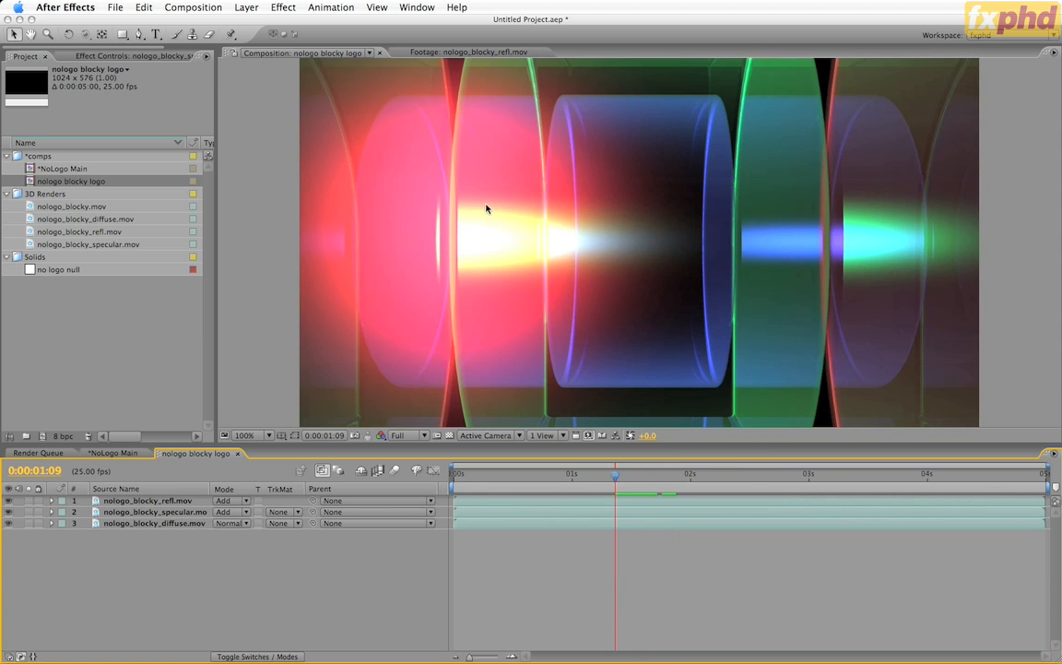
{"action": "left_click_drag", "start_coordinate": [609, 489], "coordinate": [454, 489]}
- Keyframe the specular layer's opacity at 0% on 0:00:02:05 and 100% on 0:00:02:15
{"action": "left_click", "coordinate": [204, 514]}
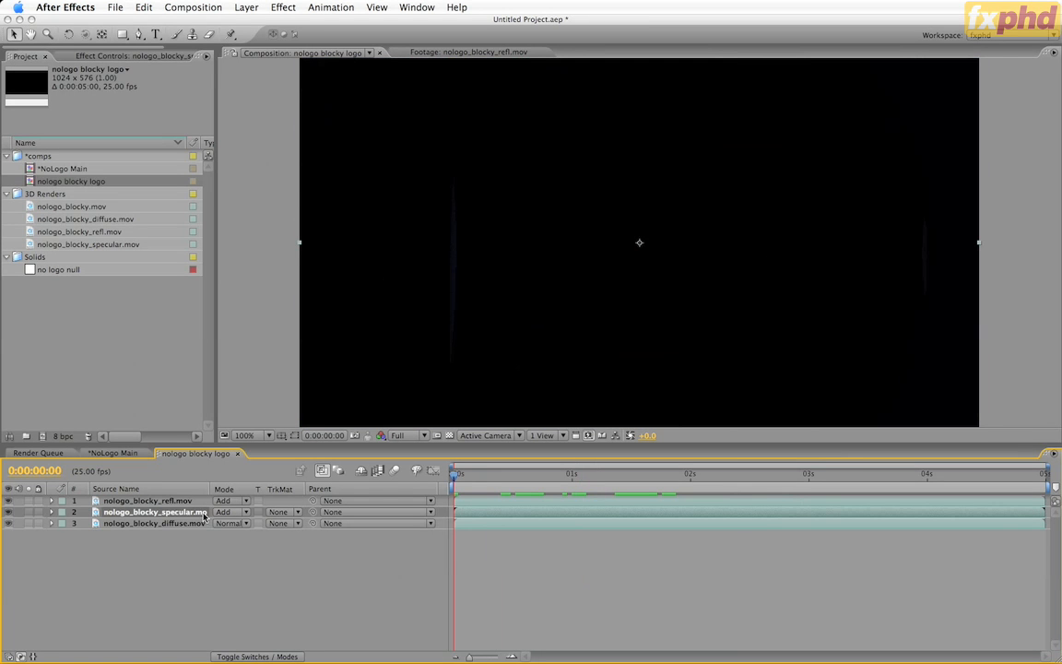
{"action": "key", "text": "t"}
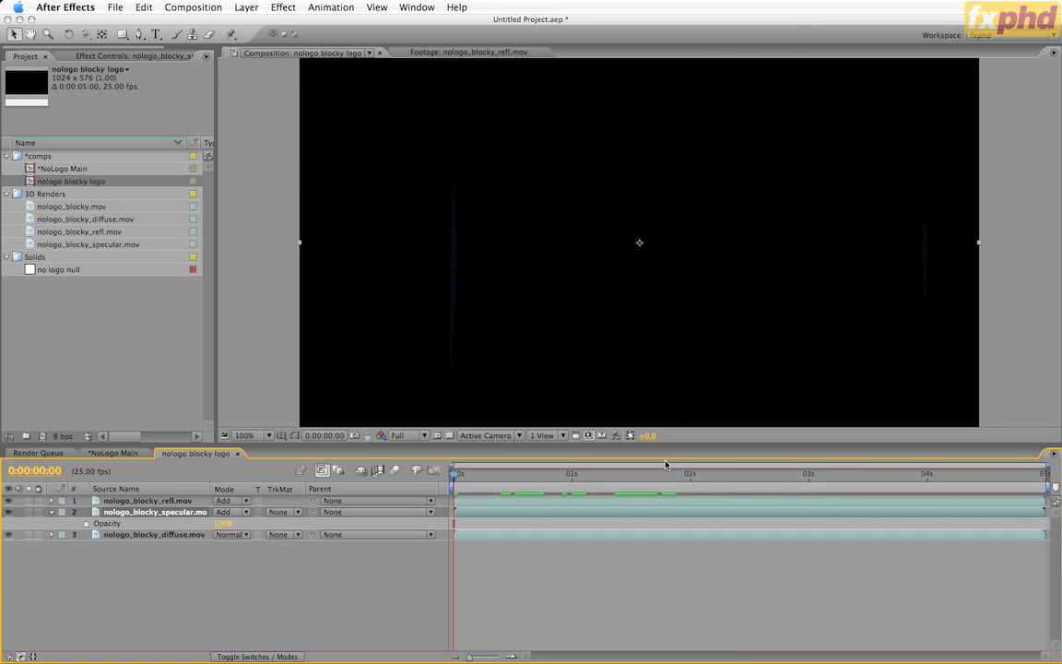
{"action": "left_click_drag", "start_coordinate": [609, 476], "coordinate": [714, 477]}
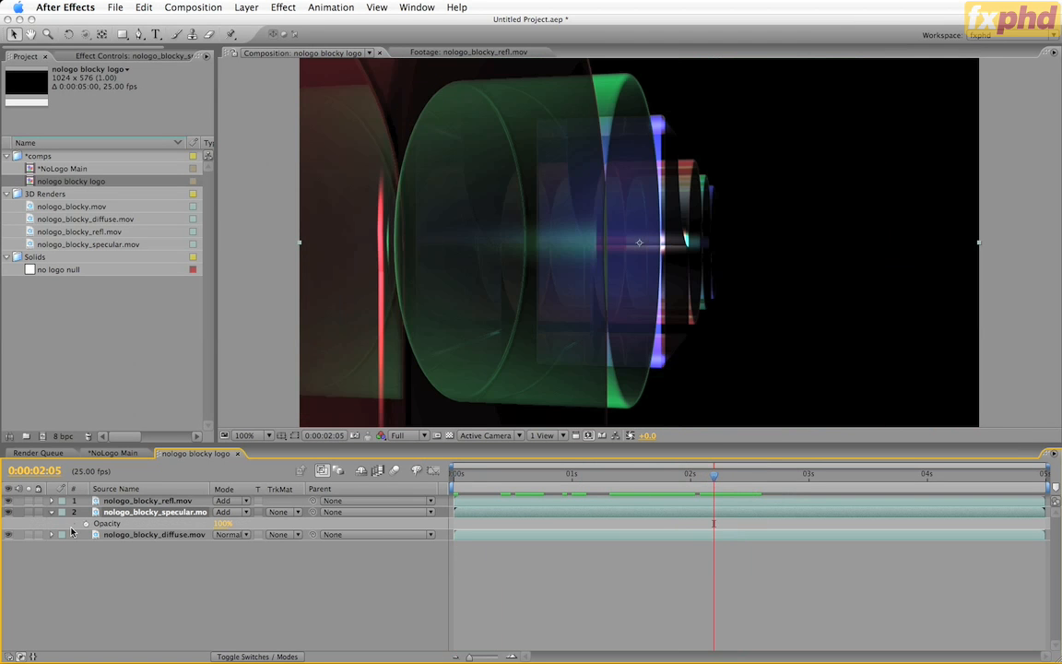
{"action": "left_click_drag", "start_coordinate": [223, 525], "coordinate": [83, 528]}
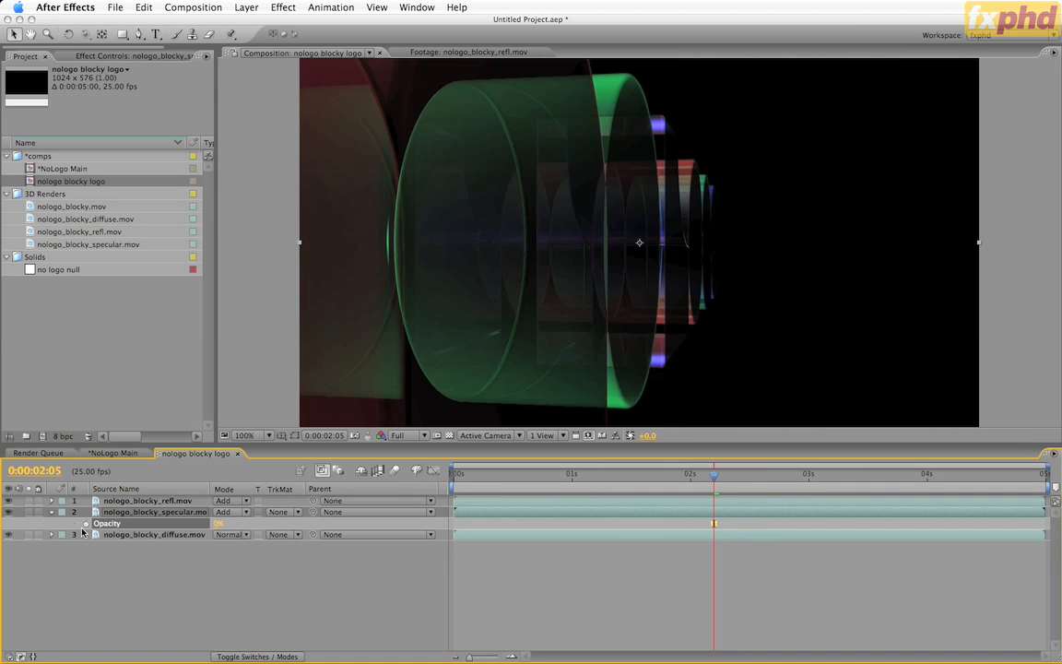
{"action": "left_click", "coordinate": [85, 524]}
{"action": "key", "text": "shift+Page_Down"}
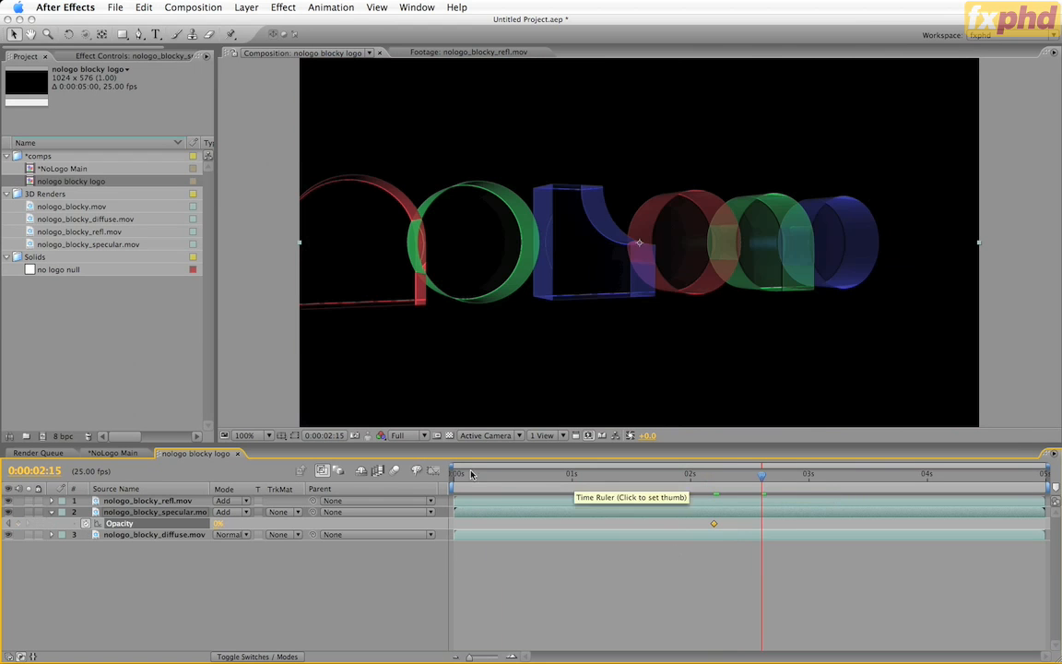
{"action": "left_click_drag", "start_coordinate": [219, 523], "coordinate": [367, 525]}
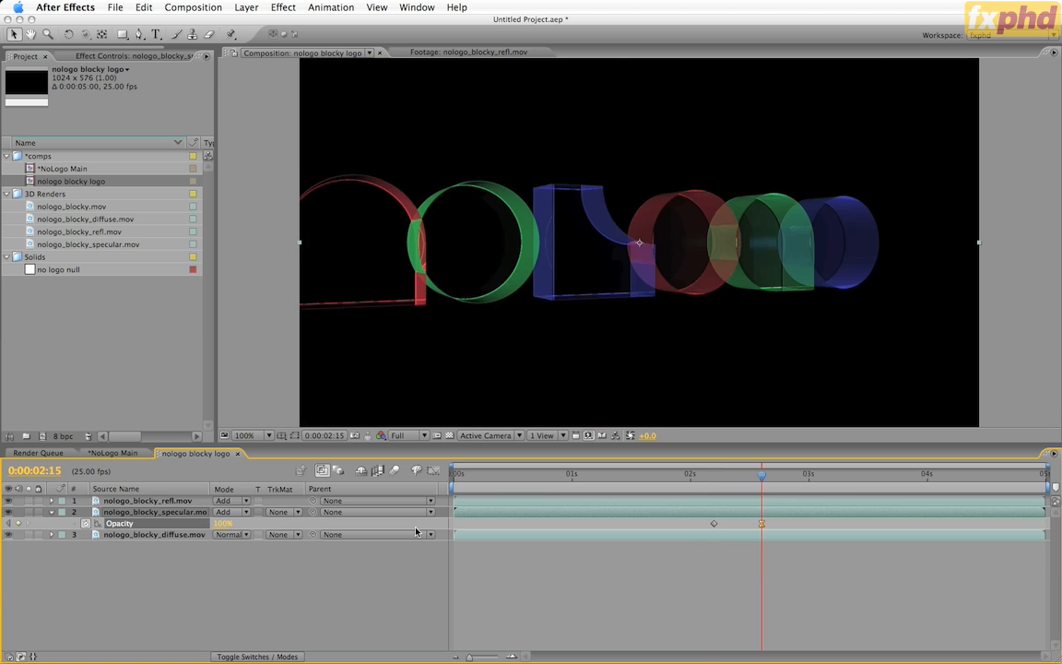
- Scrub through the composition to review the specular fade-in, stopping at 0:00:01:18
{"action": "left_click_drag", "start_coordinate": [761, 475], "coordinate": [453, 459]}
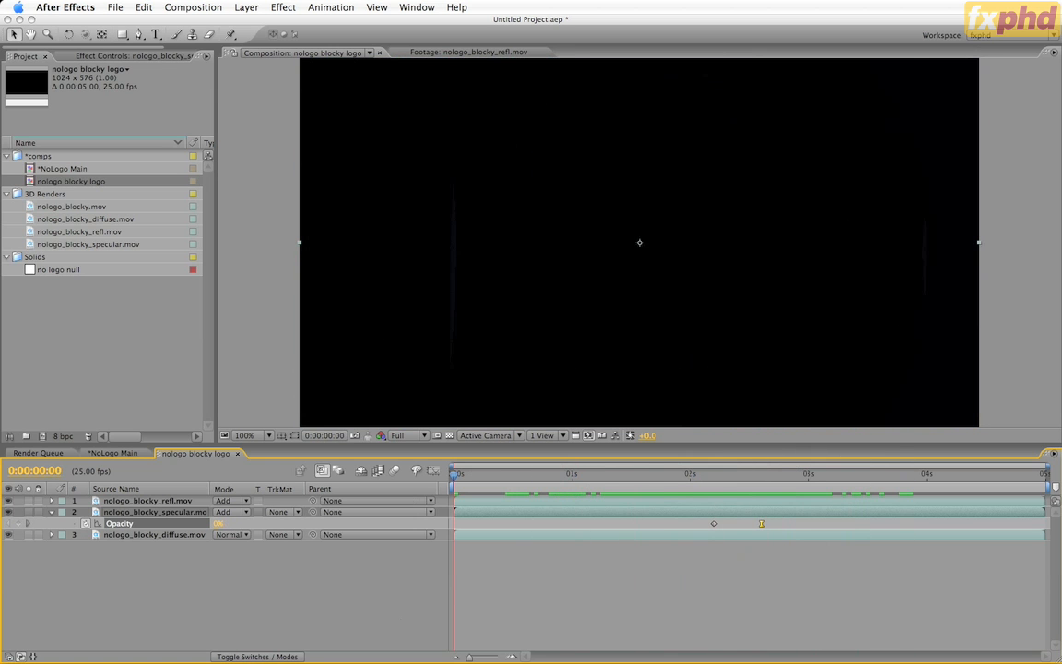
{"action": "key", "text": "super+Tab"}
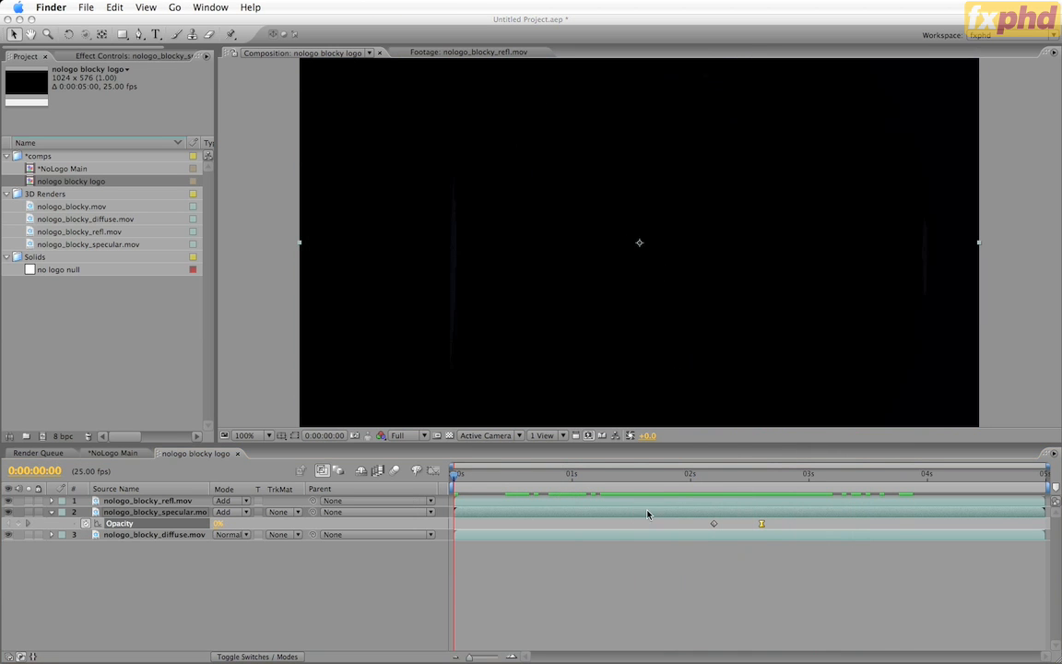
{"action": "key", "text": "super+Tab"}
{"action": "left_click_drag", "start_coordinate": [525, 477], "coordinate": [656, 481]}
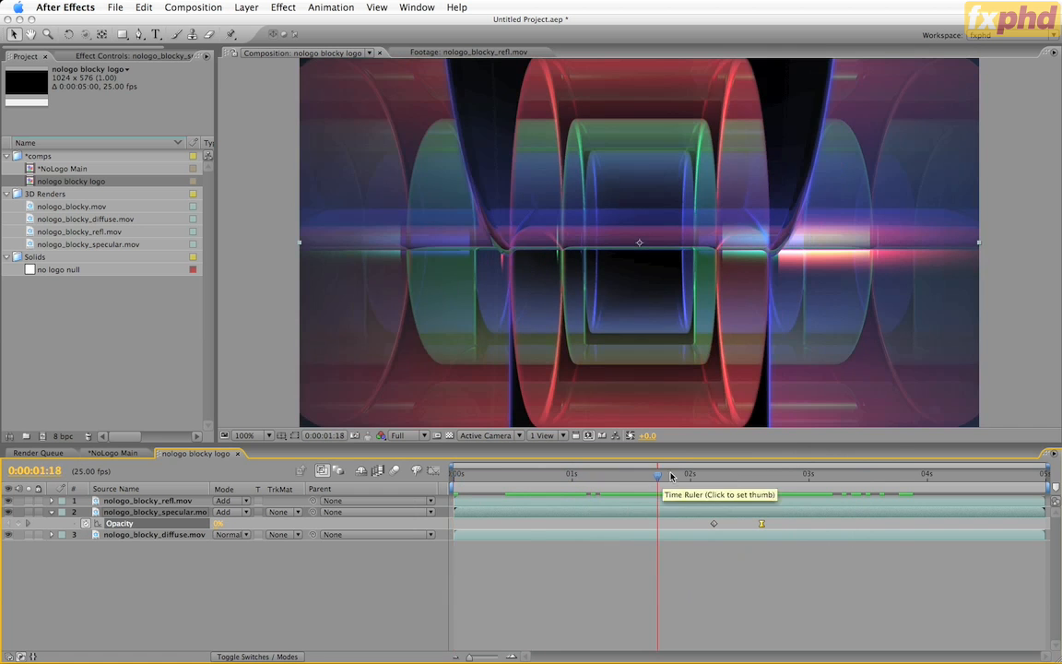
- Duplicate the nologo_blocky_refl.mov layer twice and apply the Box Blur effect to the topmost copy
{"action": "left_click", "coordinate": [159, 502]}
{"action": "key", "text": "super+d"}
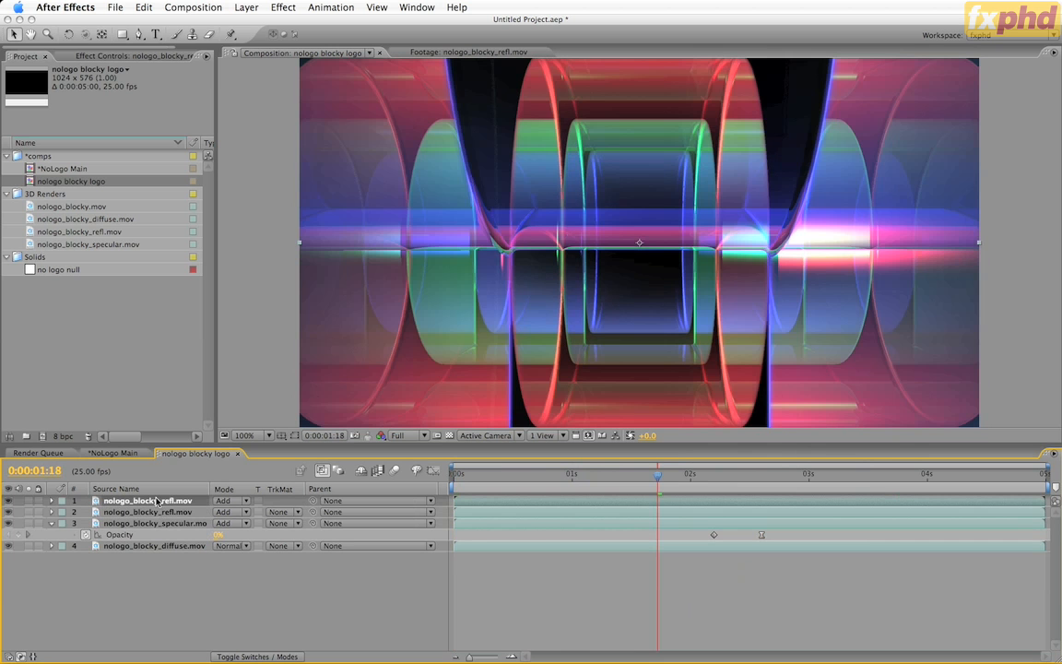
{"action": "key", "text": "super+d"}
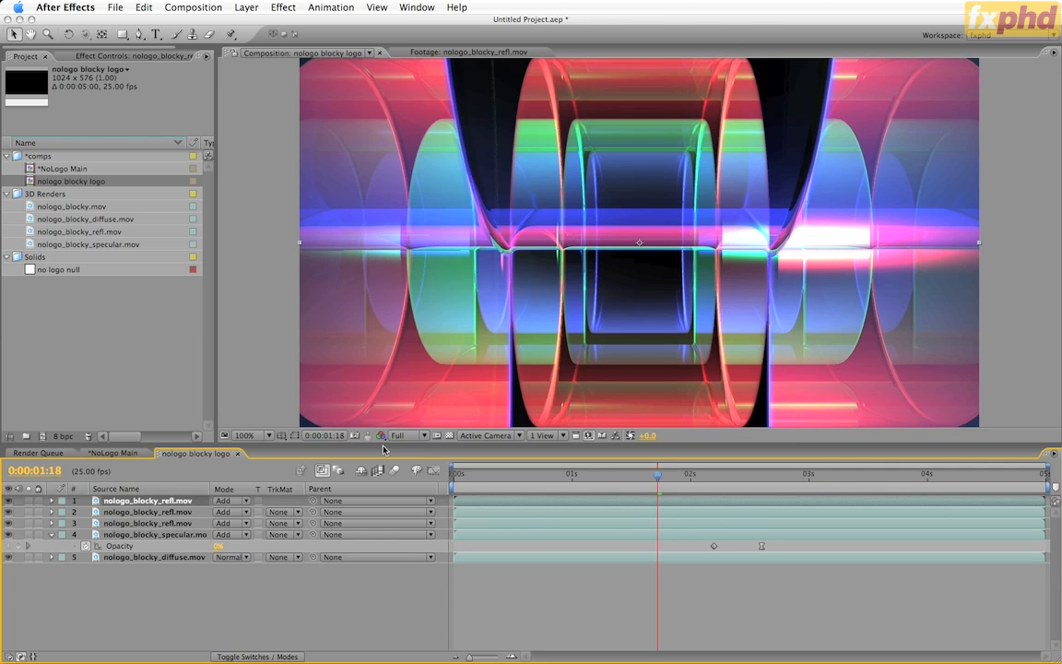
{"action": "left_click", "coordinate": [283, 7]}
{"action": "left_click", "coordinate": [296, 35]}
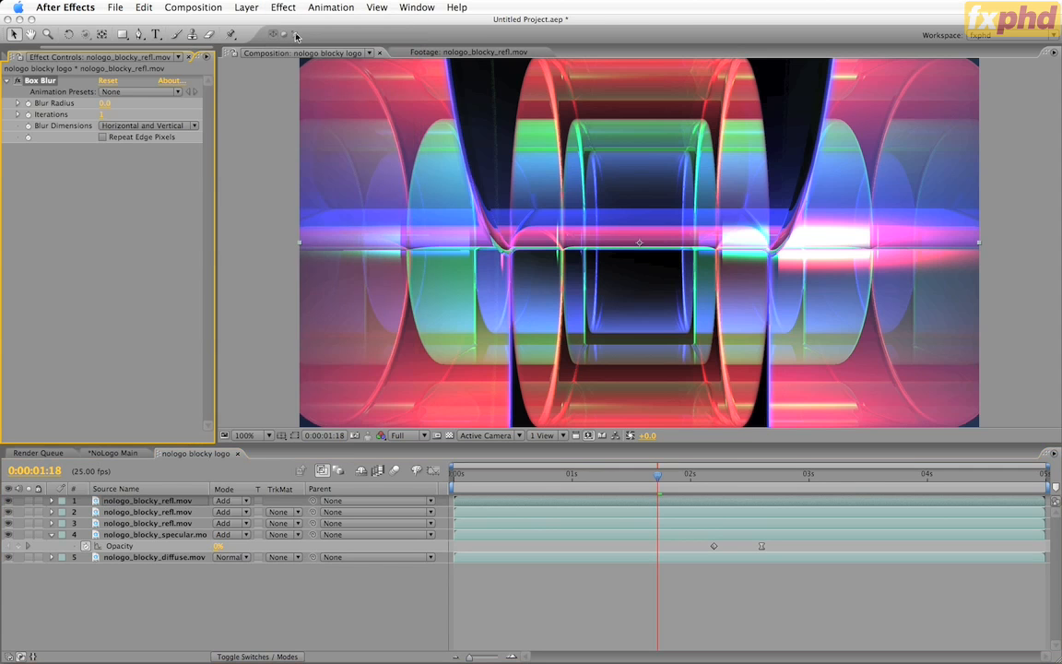
- Set the Box Blur on the topmost reflection layer to a radius of 5.0 with 2 iterations
{"action": "left_click", "coordinate": [105, 103]}
{"action": "key", "text": "Tab"}
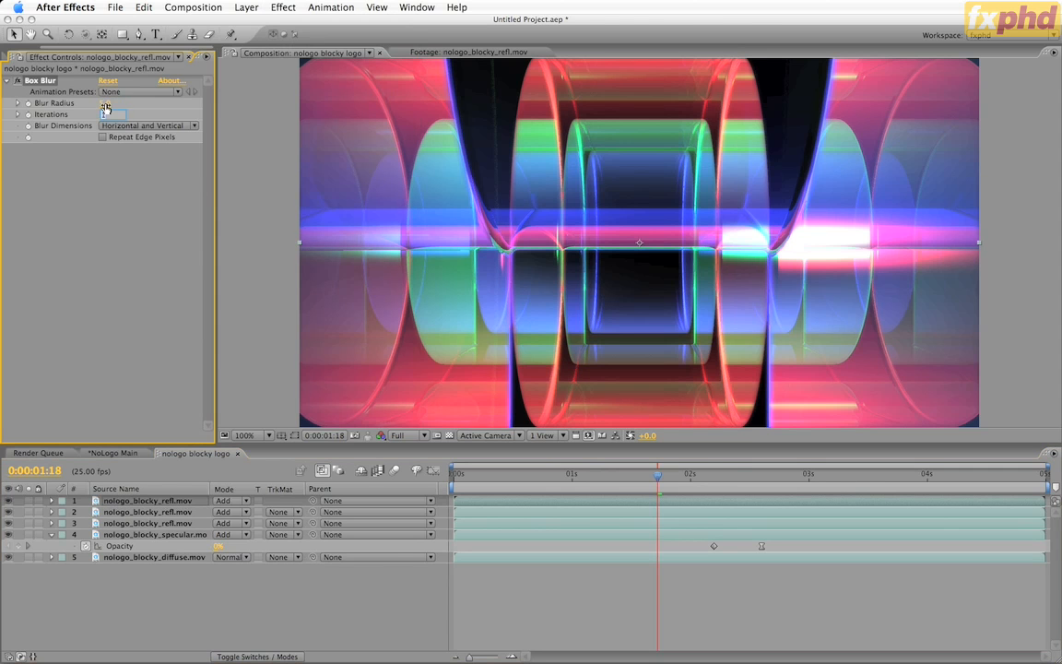
{"action": "key", "text": "Return"}
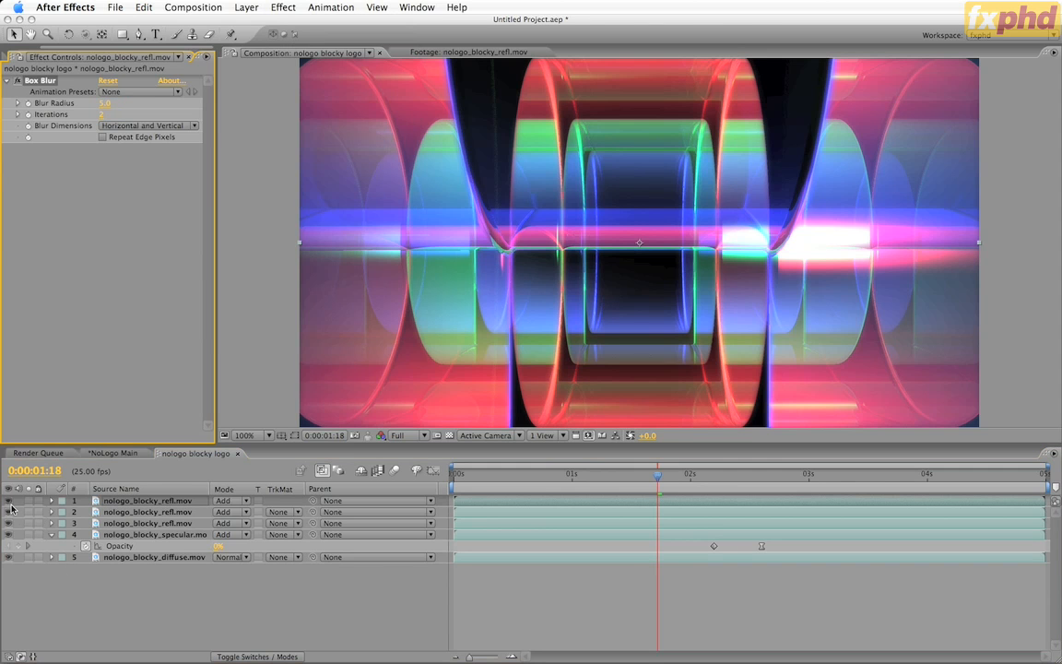
- Compare the composition with and without the blurred reflection layer, and scrub to 0:00:01:20
{"action": "left_click", "coordinate": [8, 501]}
{"action": "left_click", "coordinate": [9, 502]}
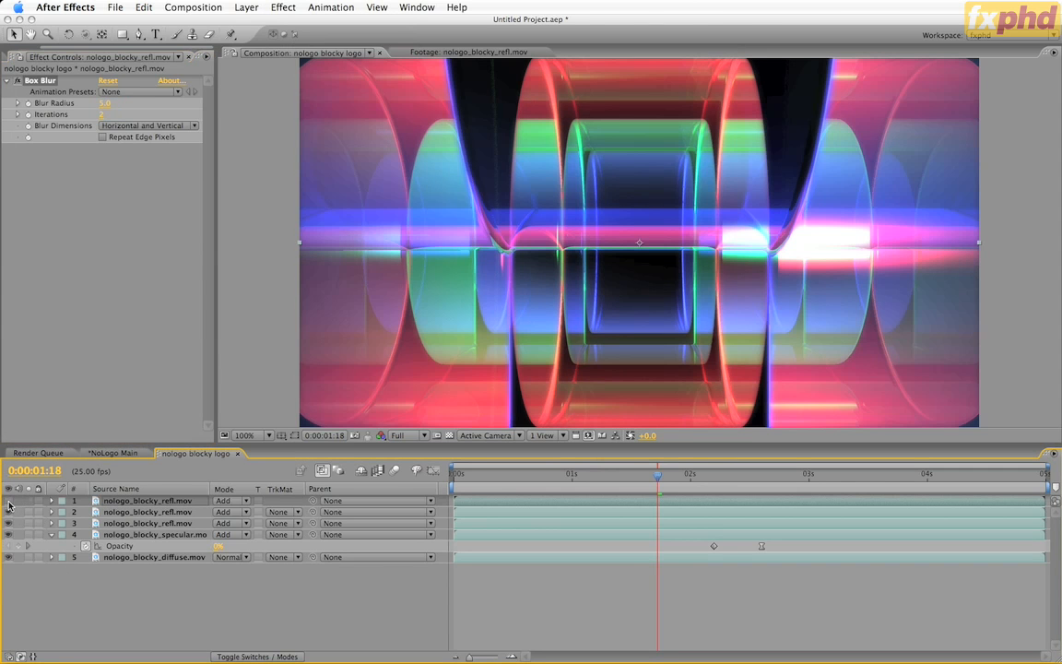
{"action": "left_click", "coordinate": [8, 501]}
{"action": "left_click", "coordinate": [9, 501]}
{"action": "left_click", "coordinate": [9, 502]}
{"action": "left_click", "coordinate": [8, 501]}
{"action": "left_click_drag", "start_coordinate": [487, 482], "coordinate": [666, 476]}
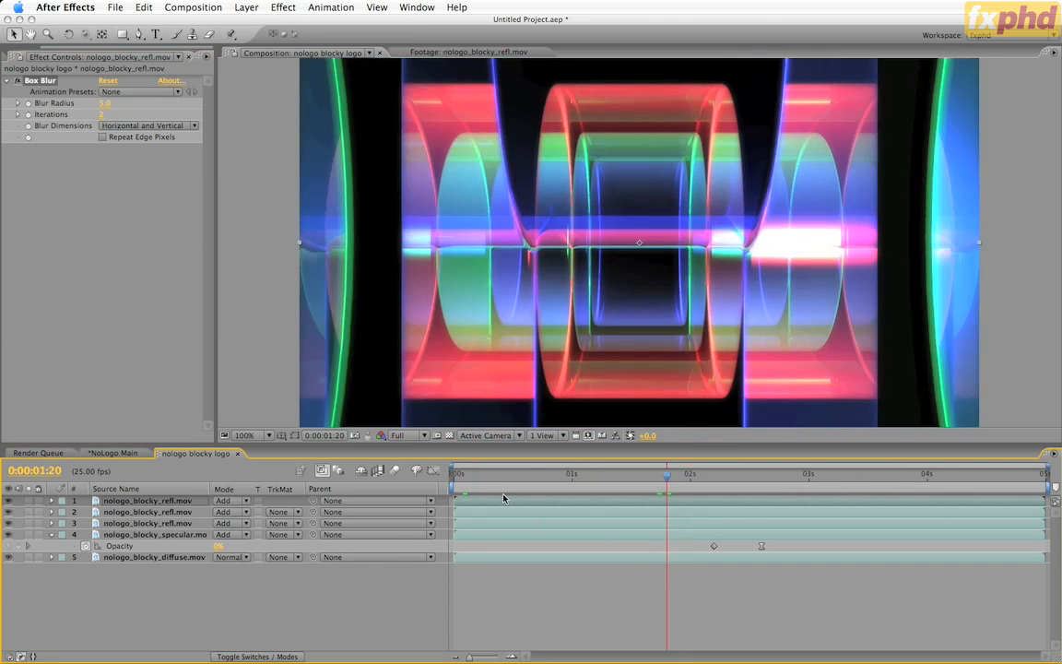
- Check the composition's alpha channel, enlarge the viewer to show the whole frame, and restore the colour view
{"action": "left_click", "coordinate": [381, 435]}
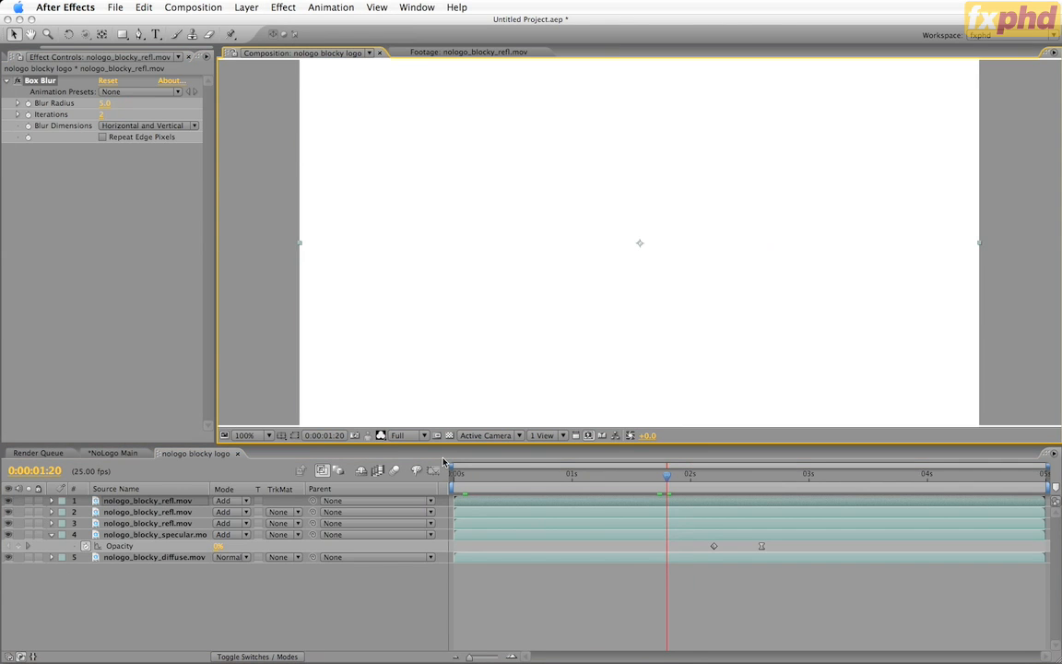
{"action": "left_click_drag", "start_coordinate": [456, 447], "coordinate": [460, 486]}
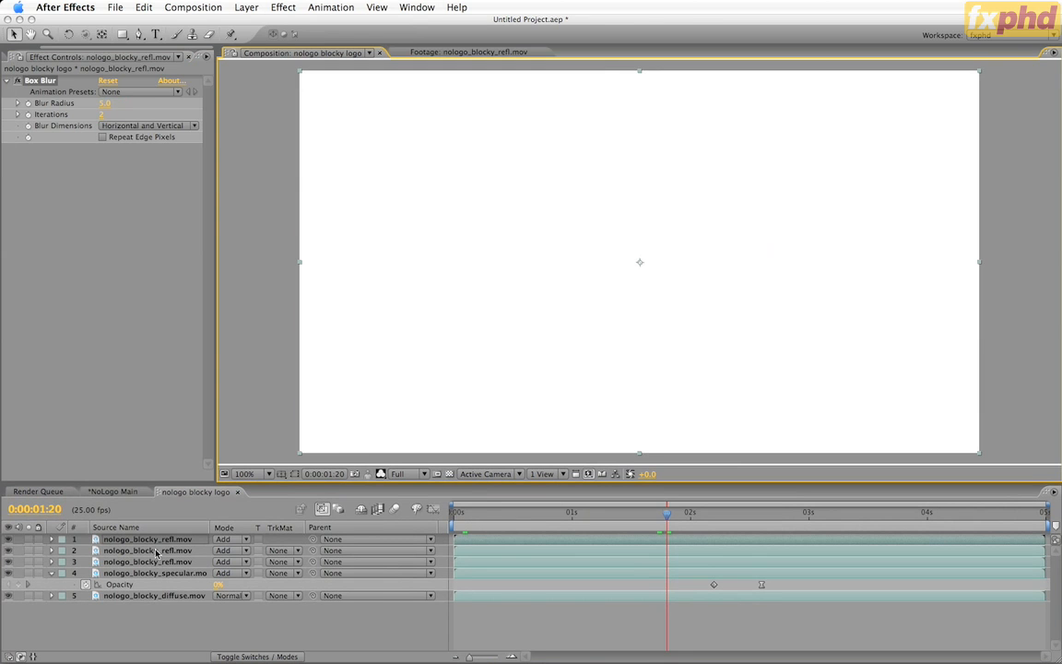
{"action": "left_click", "coordinate": [380, 474]}
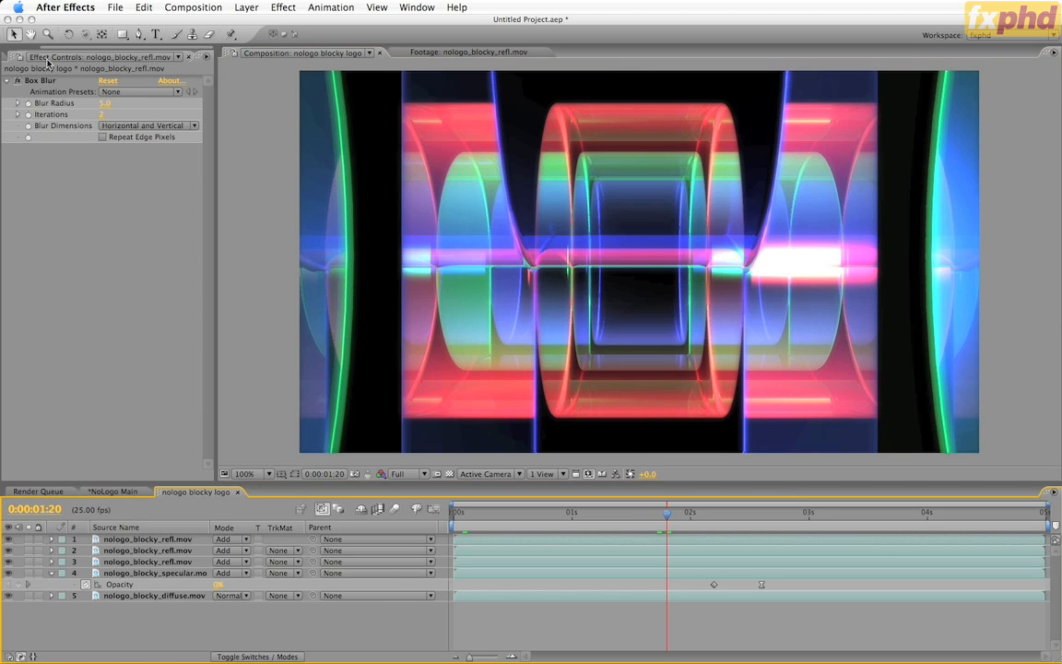
- Open the nologo_blocky.mov footage from the 3D Renders folder, play it to 0:00:01:23 and inspect its alpha channel
{"action": "left_click_drag", "start_coordinate": [139, 49], "coordinate": [3, 50]}
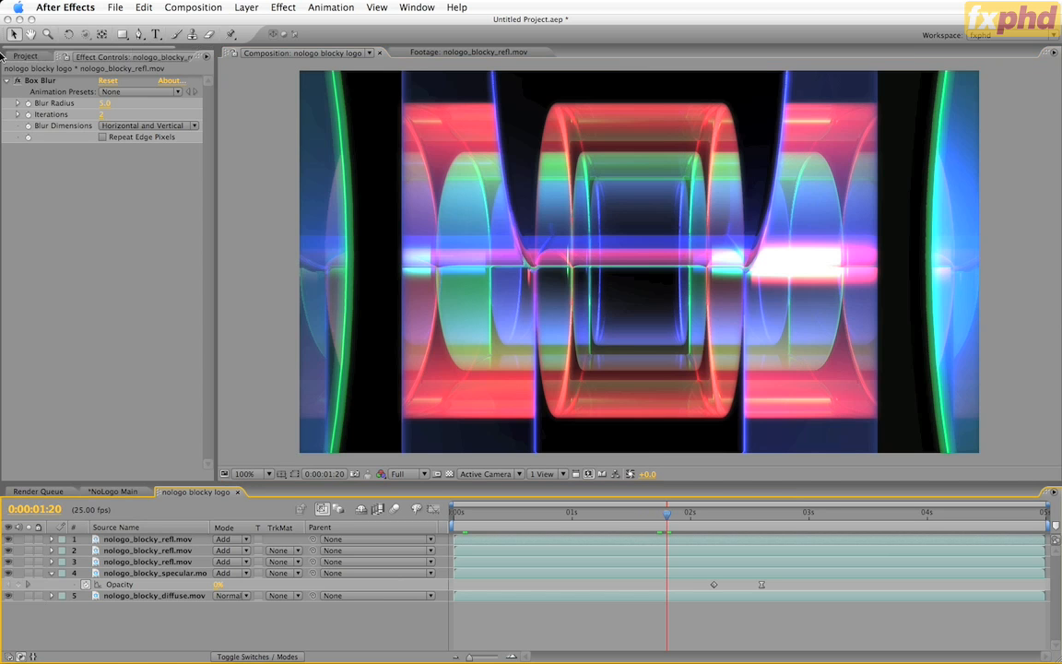
{"action": "left_click", "coordinate": [19, 56]}
{"action": "left_click", "coordinate": [76, 209]}
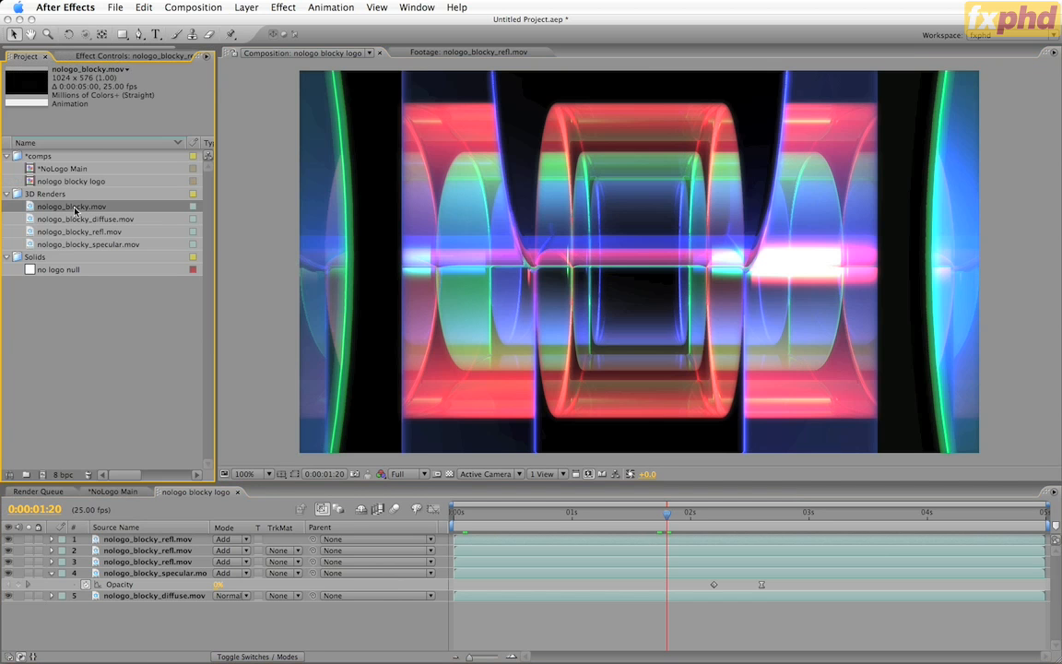
{"action": "double_click", "coordinate": [63, 209]}
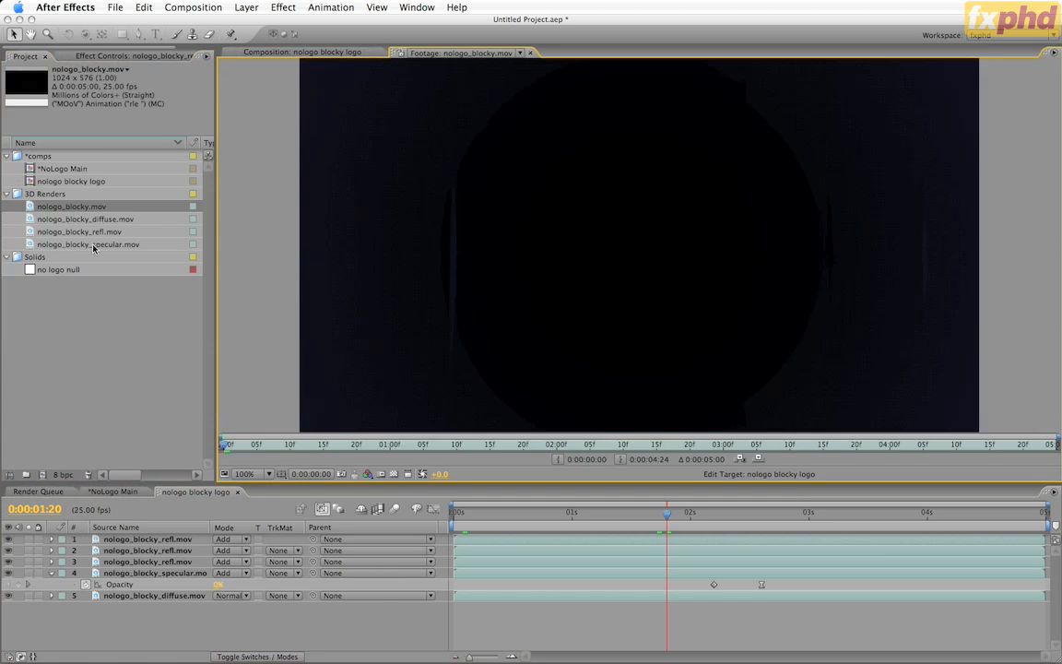
{"action": "key", "text": "space"}
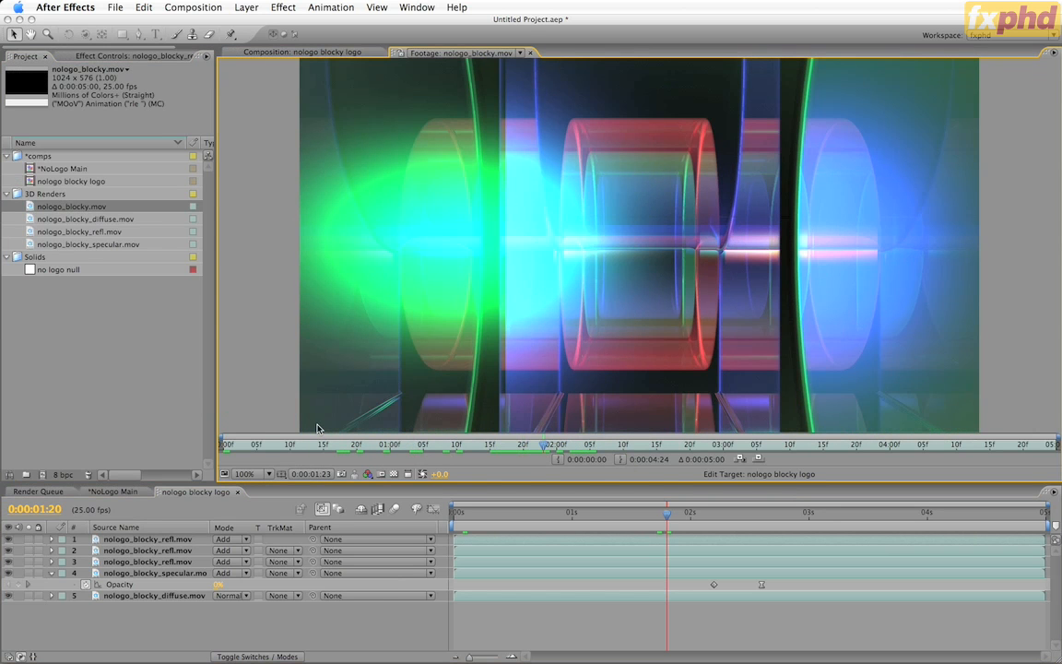
{"action": "left_click", "coordinate": [368, 474]}
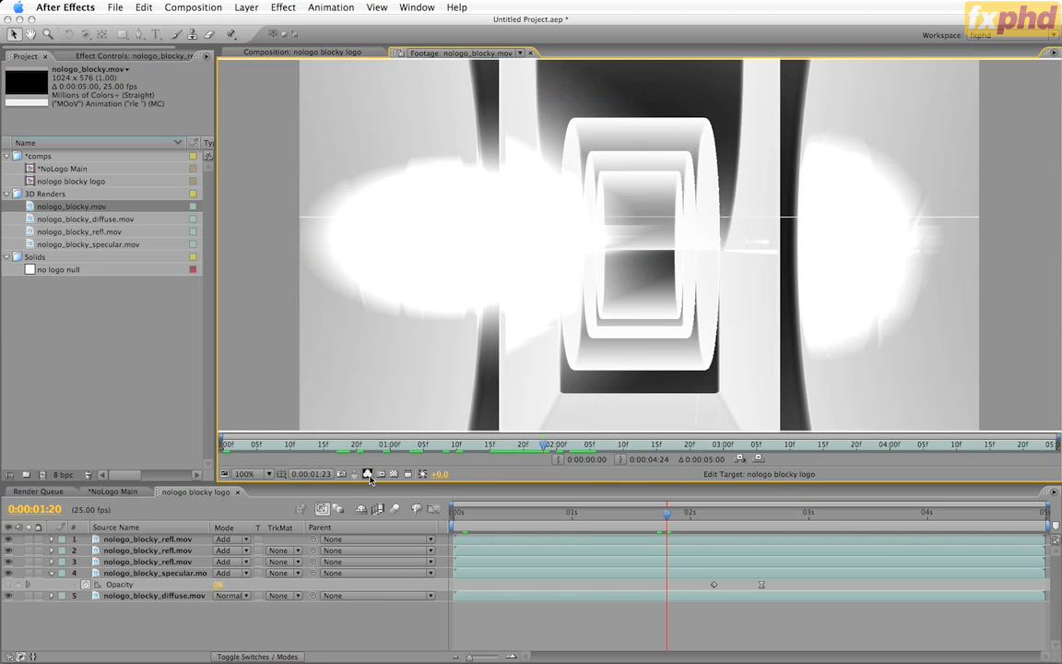
{"action": "left_click", "coordinate": [367, 473]}
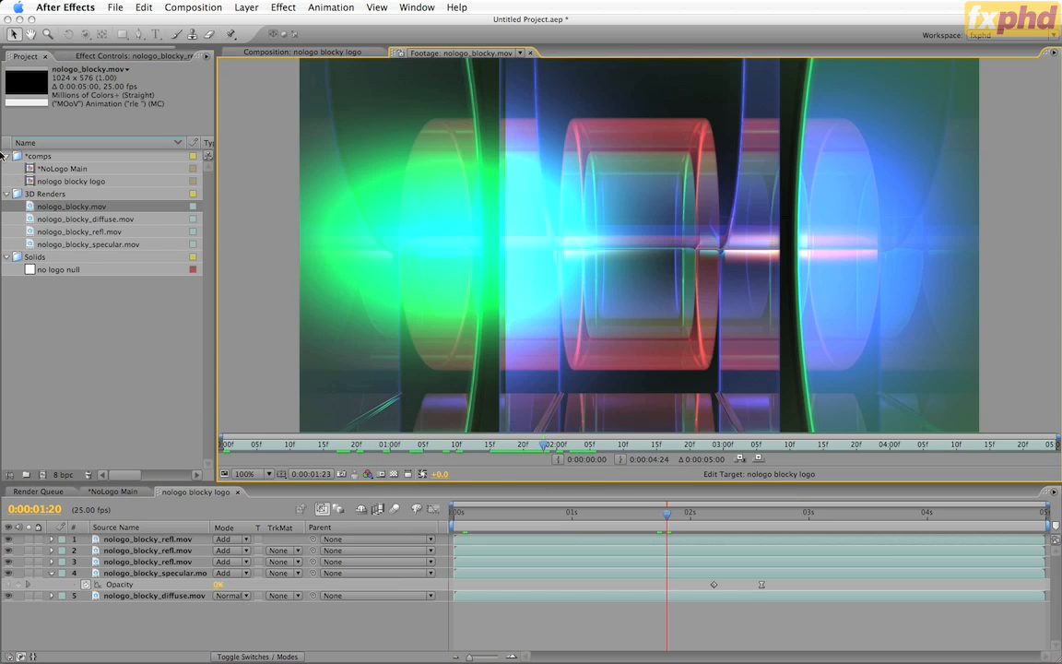
- Add nologo_blocky.mov as the top layer of the nologo blocky logo composition and set its blending mode to Stencil Alpha
{"action": "left_click_drag", "start_coordinate": [56, 209], "coordinate": [168, 538]}
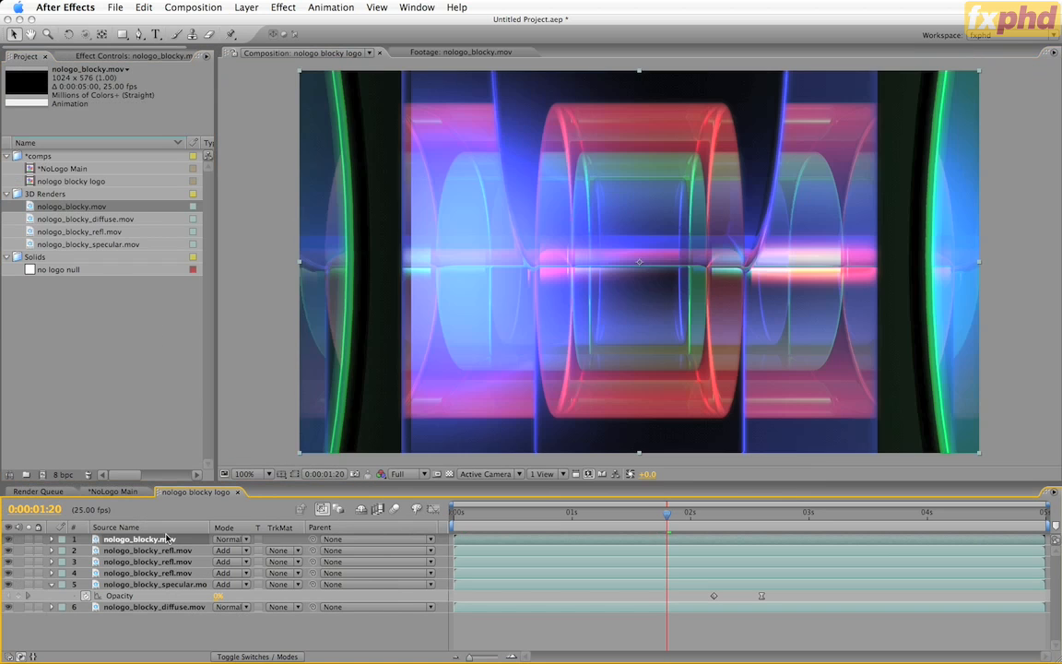
{"action": "left_click", "coordinate": [230, 541]}
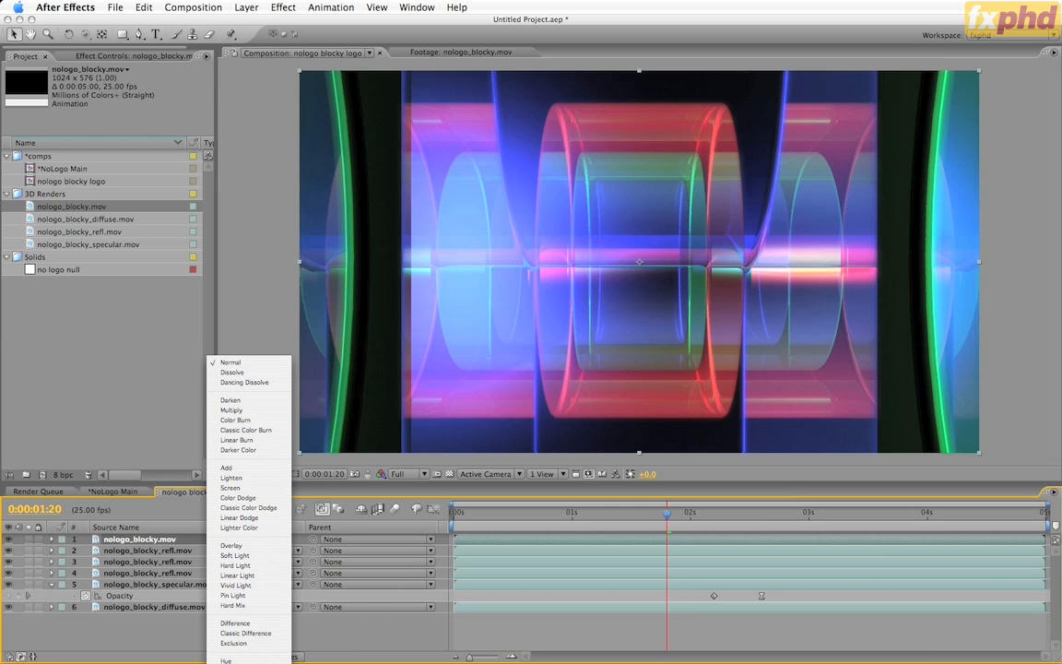
{"action": "left_click", "coordinate": [242, 662]}
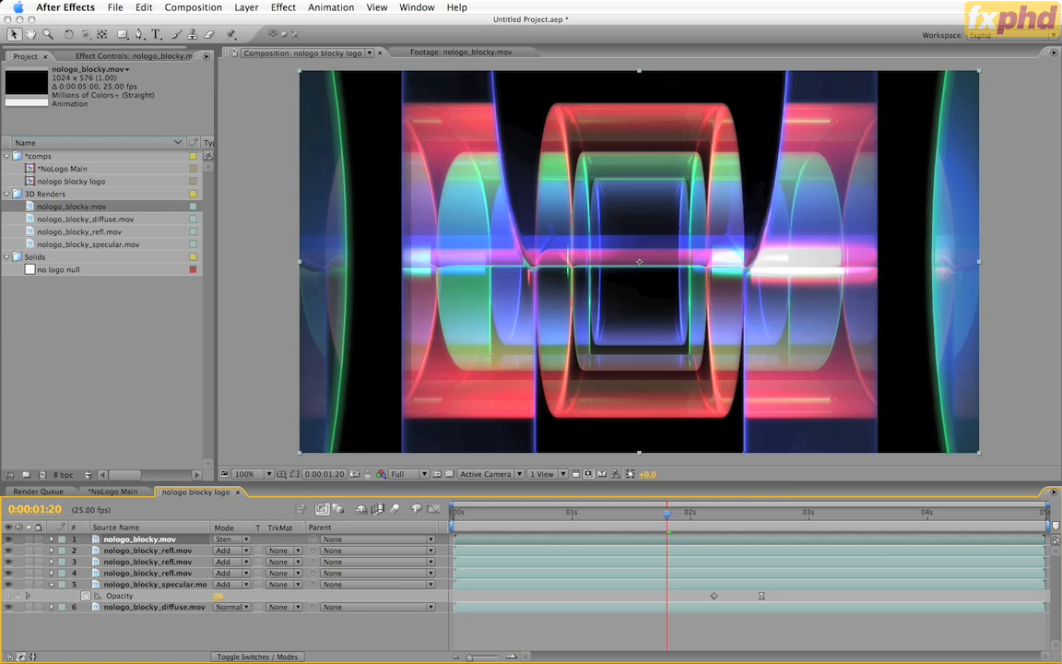
- Scrub through the stencilled composition's alpha channel, restore the colour view and return to 0:00:00:00
{"action": "left_click", "coordinate": [383, 475], "text": "alt"}
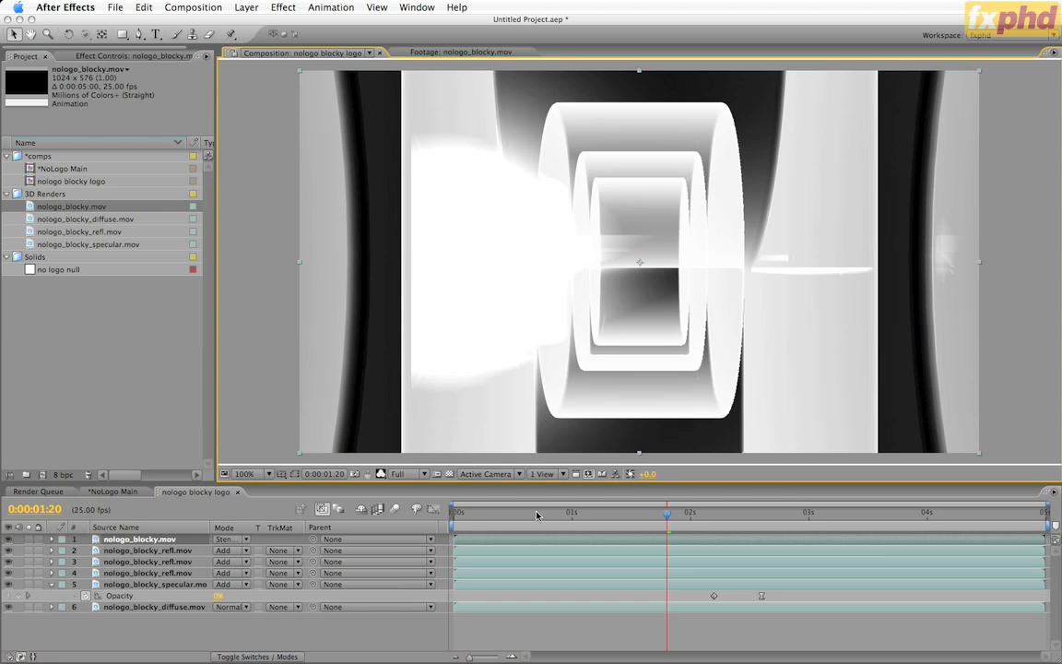
{"action": "left_click_drag", "start_coordinate": [537, 515], "coordinate": [649, 520]}
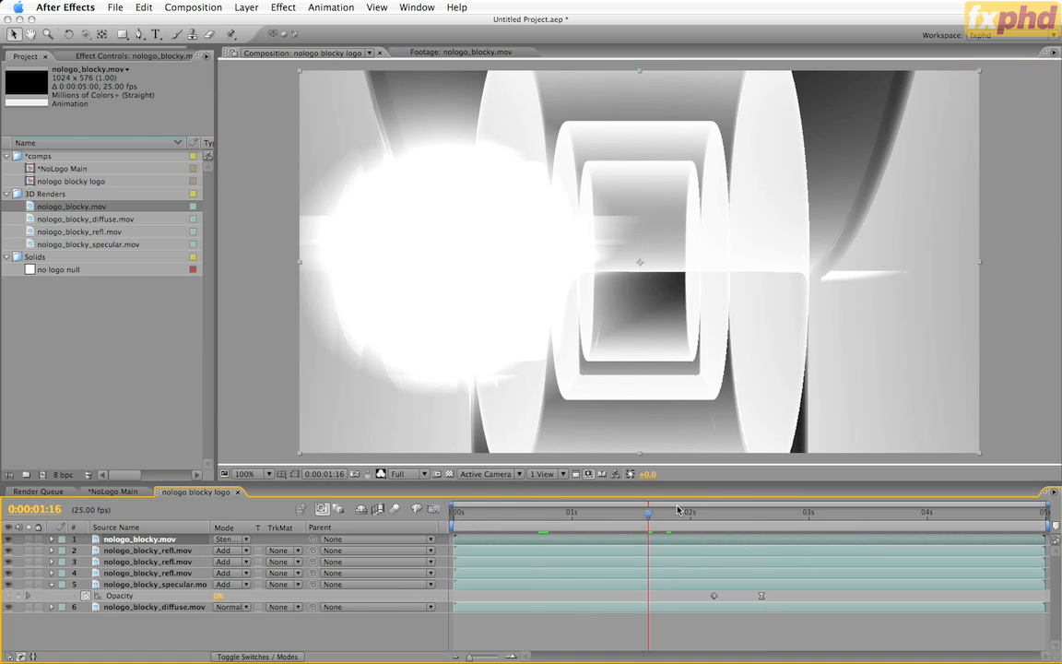
{"action": "left_click", "coordinate": [381, 474]}
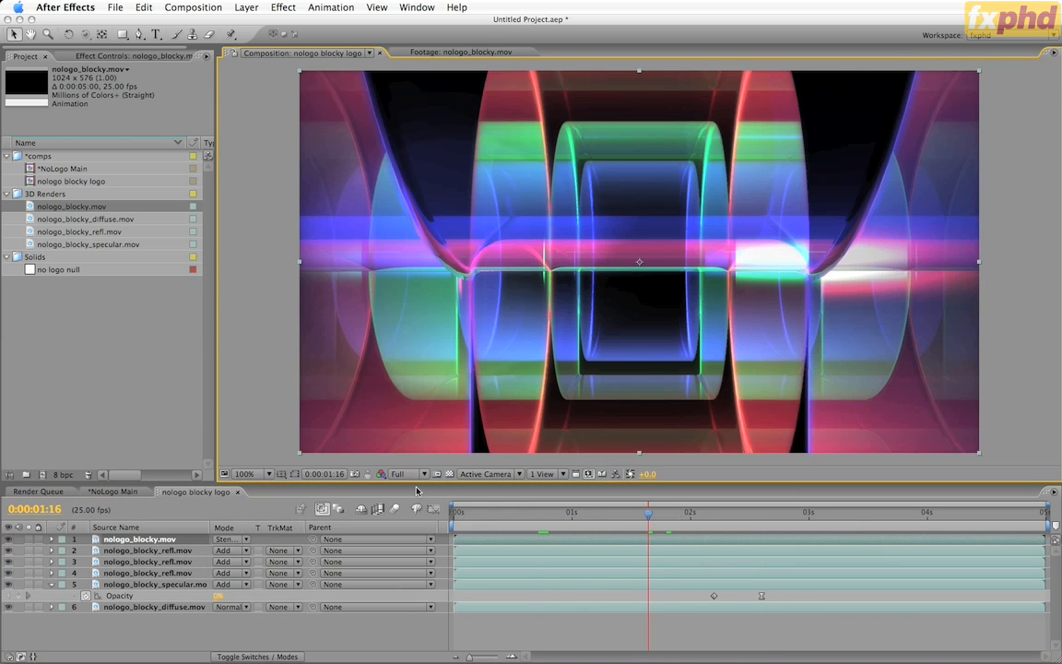
{"action": "left_click_drag", "start_coordinate": [496, 515], "coordinate": [455, 513]}
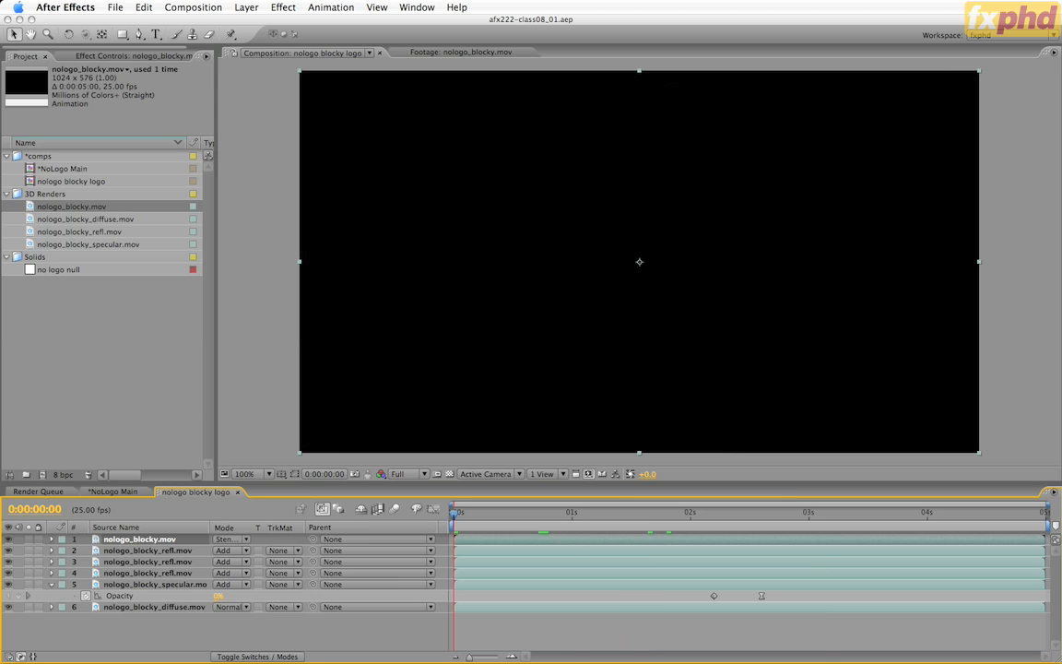
- Close the nologo blocky logo timeline and collapse the Camera and no logo null properties in the *NoLogo Main composition
{"action": "left_click", "coordinate": [238, 491]}
{"action": "left_click_drag", "start_coordinate": [267, 482], "coordinate": [268, 455]}
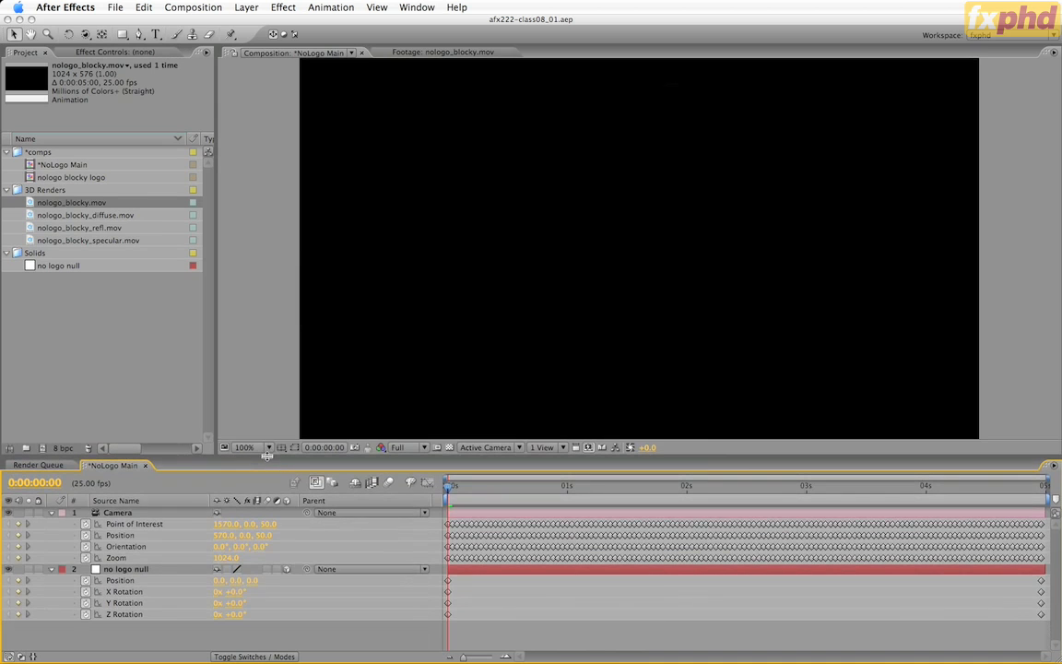
{"action": "left_click", "coordinate": [139, 513]}
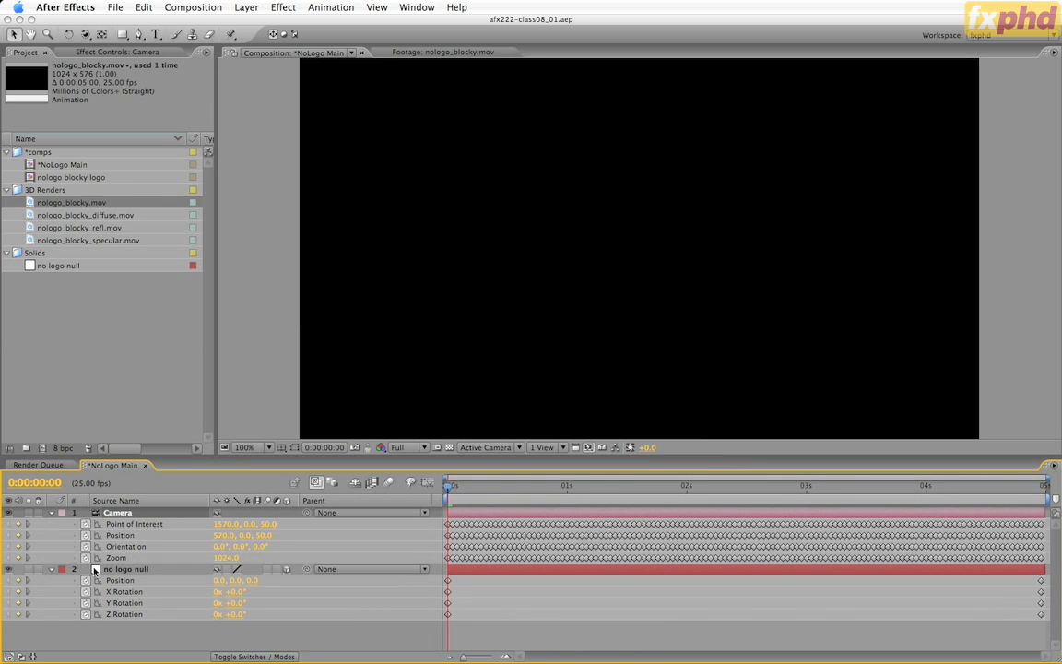
{"action": "left_click", "coordinate": [52, 569]}
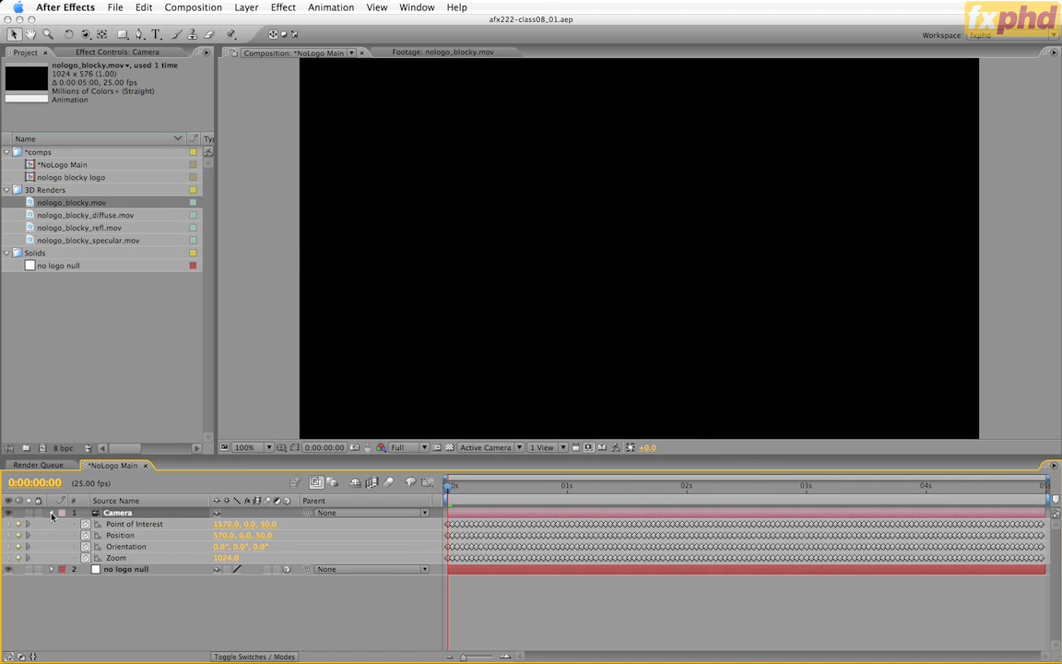
{"action": "left_click", "coordinate": [52, 512]}
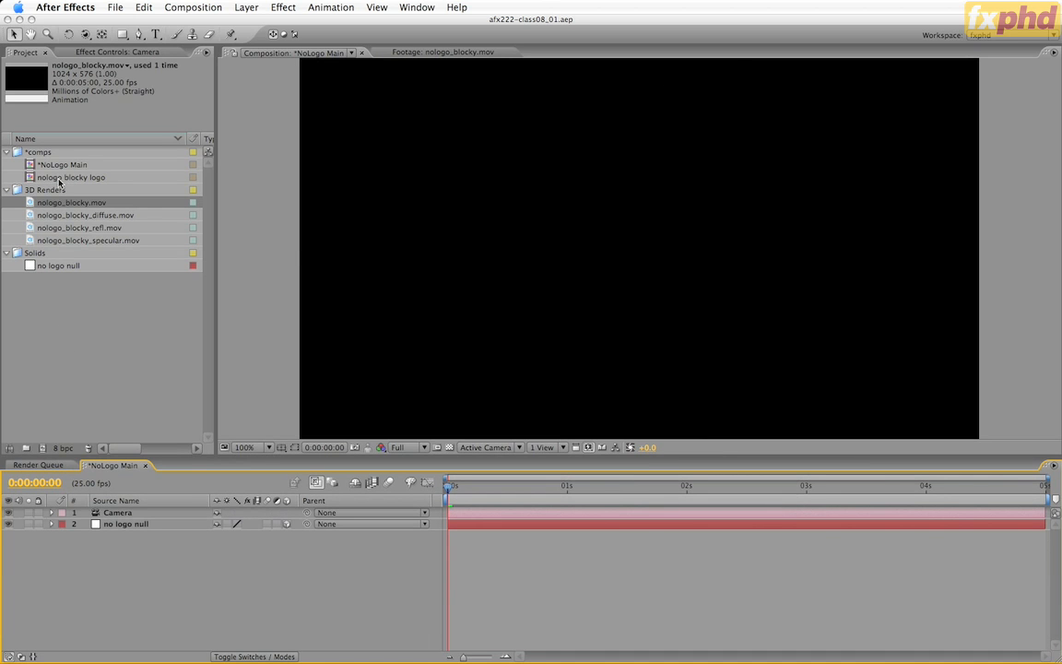
- Add the nologo blocky logo composition as the bottom layer of *NoLogo Main and scrub to 0:00:02:15 to preview it
{"action": "left_click_drag", "start_coordinate": [56, 181], "coordinate": [112, 518]}
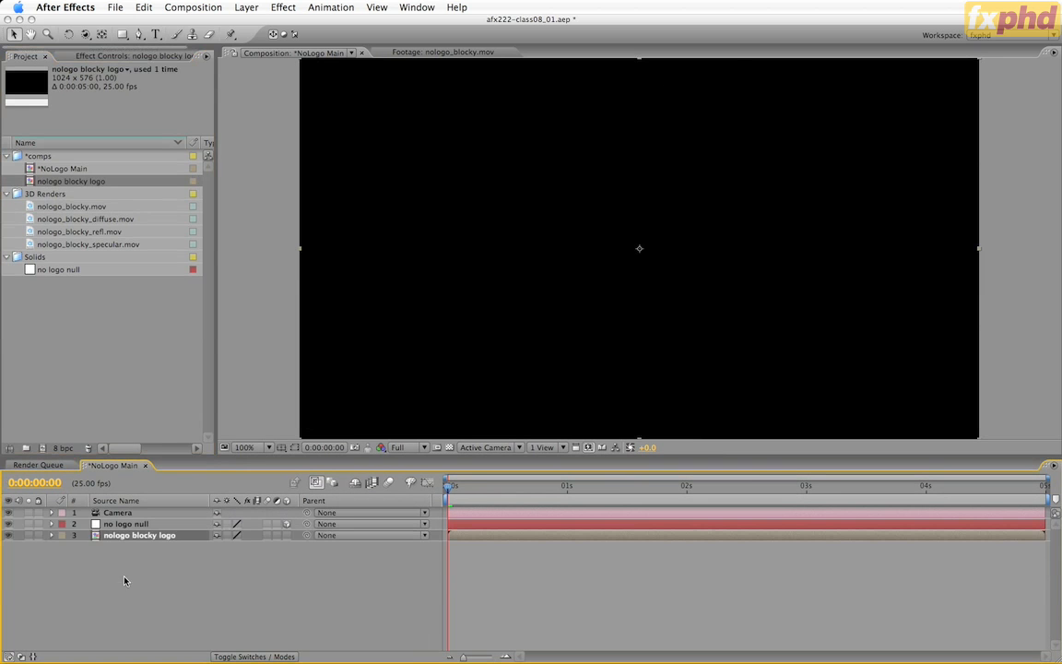
{"action": "left_click_drag", "start_coordinate": [449, 486], "coordinate": [760, 491]}
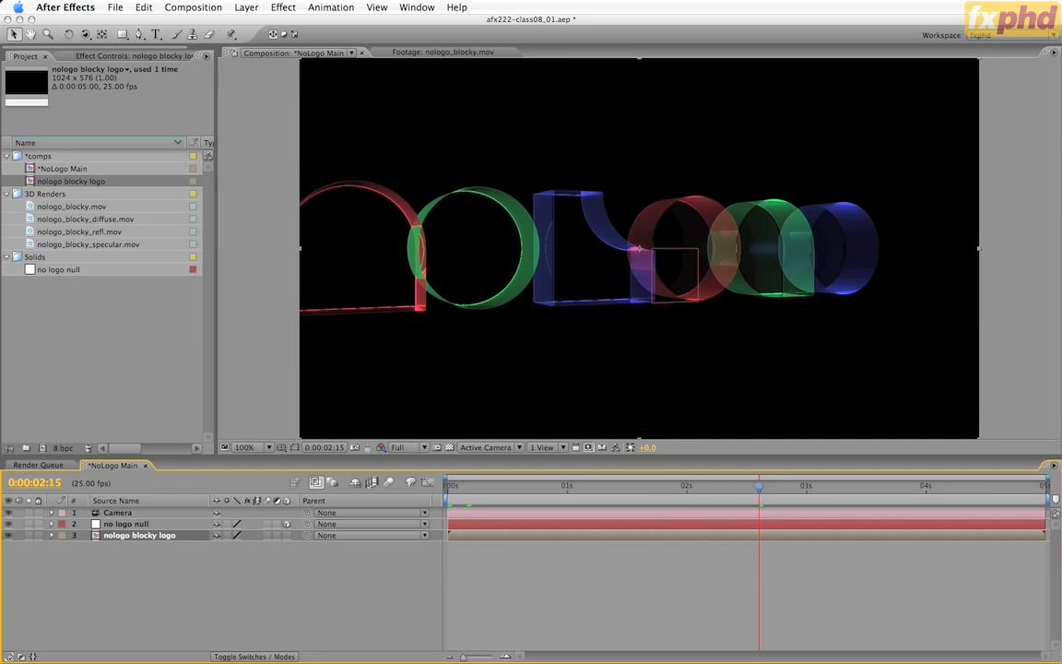
- Switch to Illustrator and select all the coloured letter shapes in nologo_block [Converted].ai to examine their outlines
{"action": "key", "text": "super+Tab"}
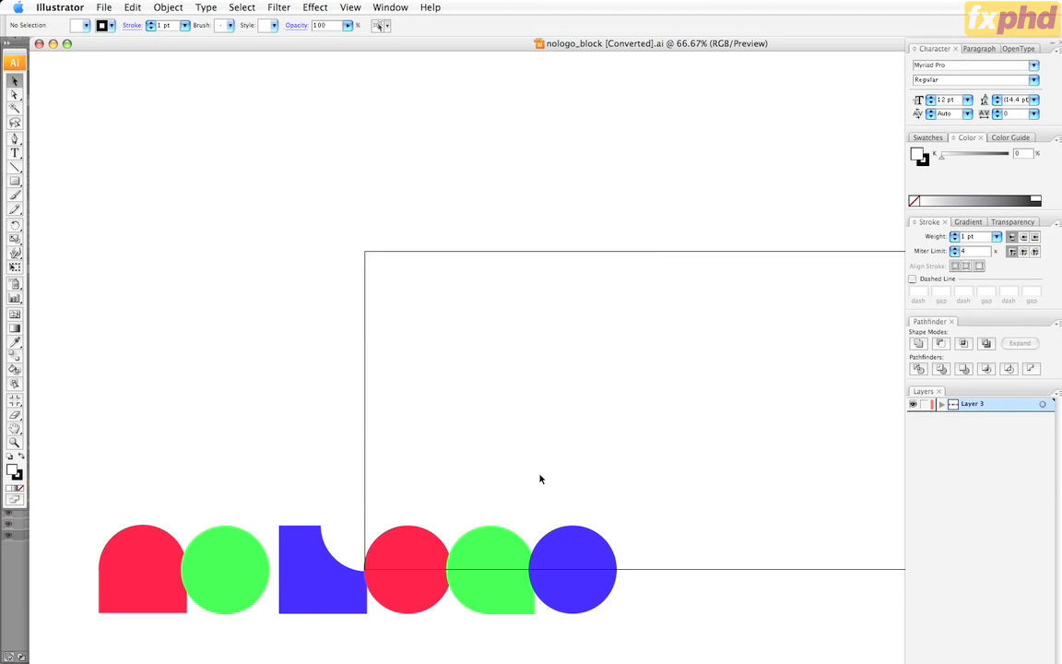
{"action": "left_click_drag", "start_coordinate": [426, 522], "coordinate": [567, 310]}
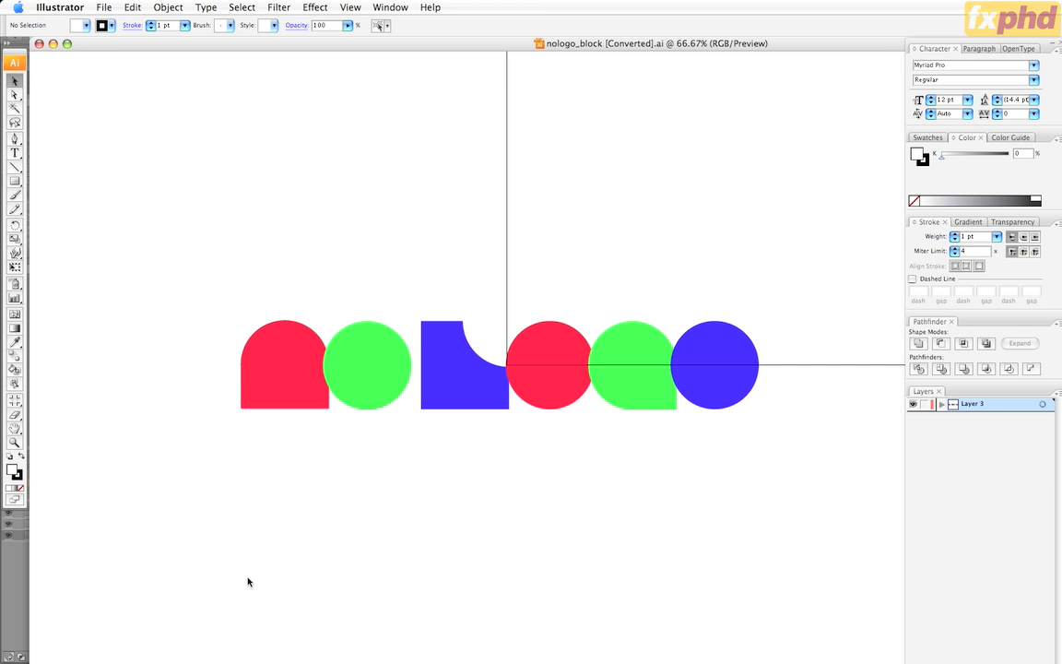
{"action": "left_click_drag", "start_coordinate": [187, 256], "coordinate": [808, 461]}
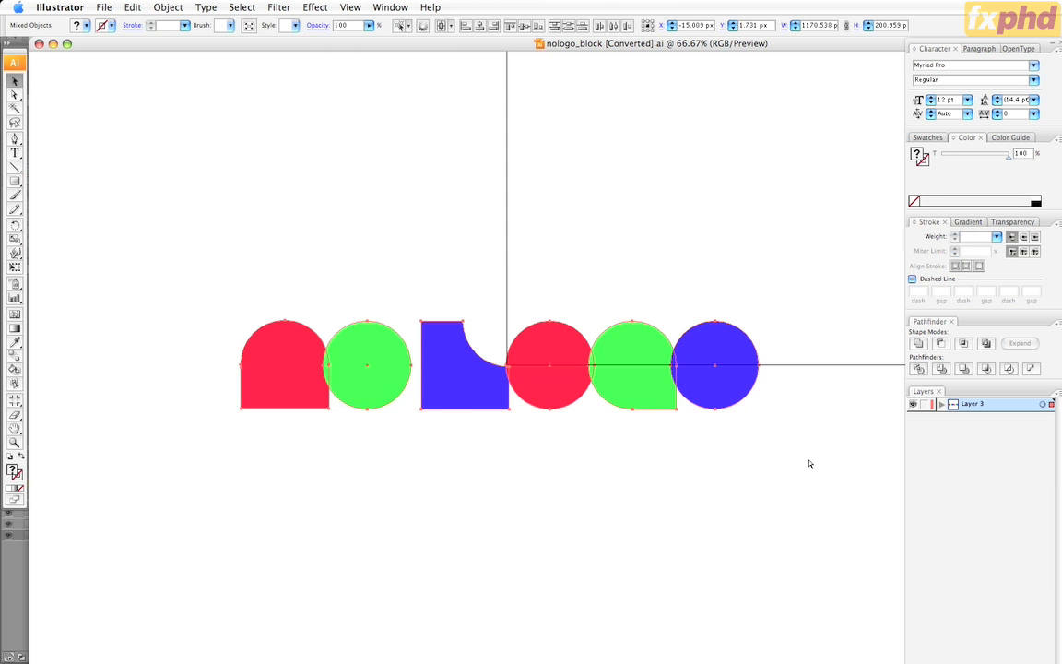
{"action": "key", "text": "super+shift+b"}
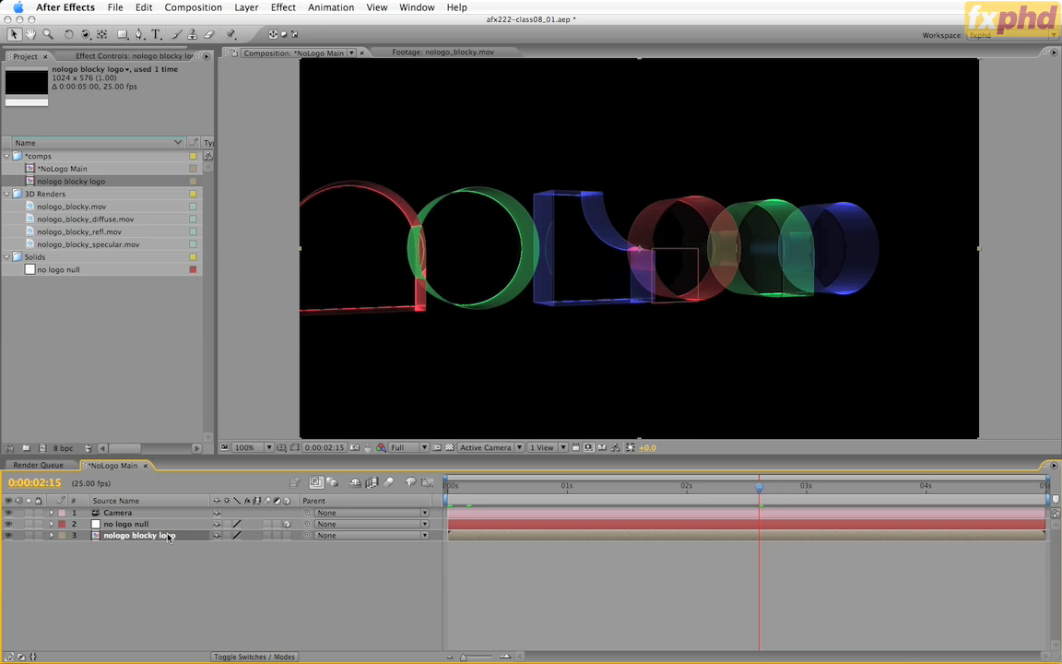
- Switch back to After Effects and create a new shape layer in *NoLogo Main with the time at 0:00:00:00
{"action": "left_click", "coordinate": [188, 573]}
{"action": "key", "text": "Home"}
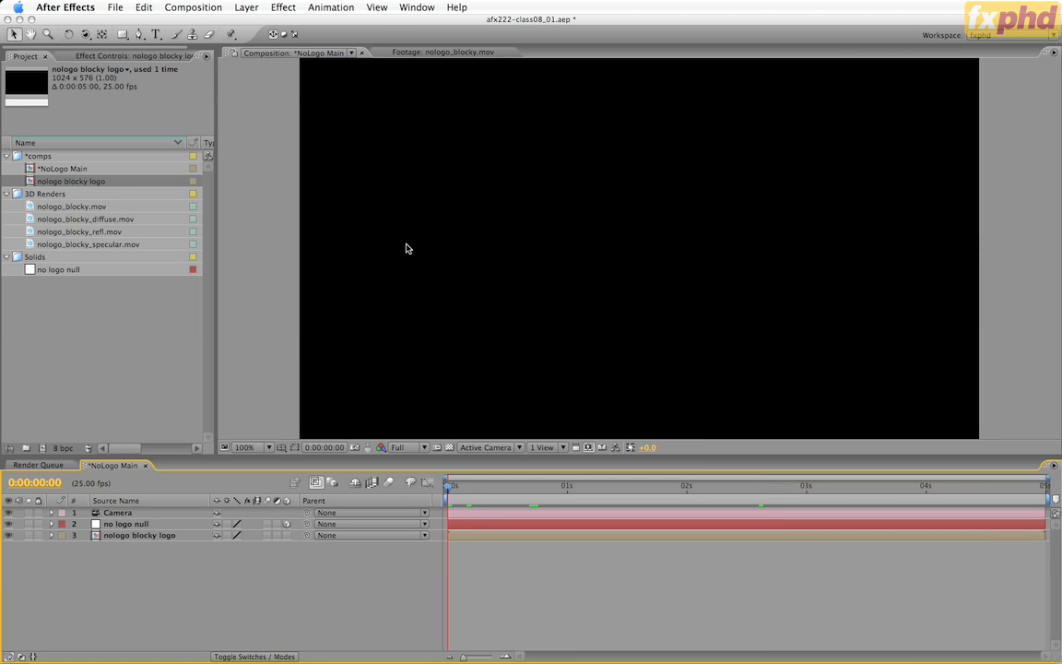
{"action": "left_click", "coordinate": [249, 6]}
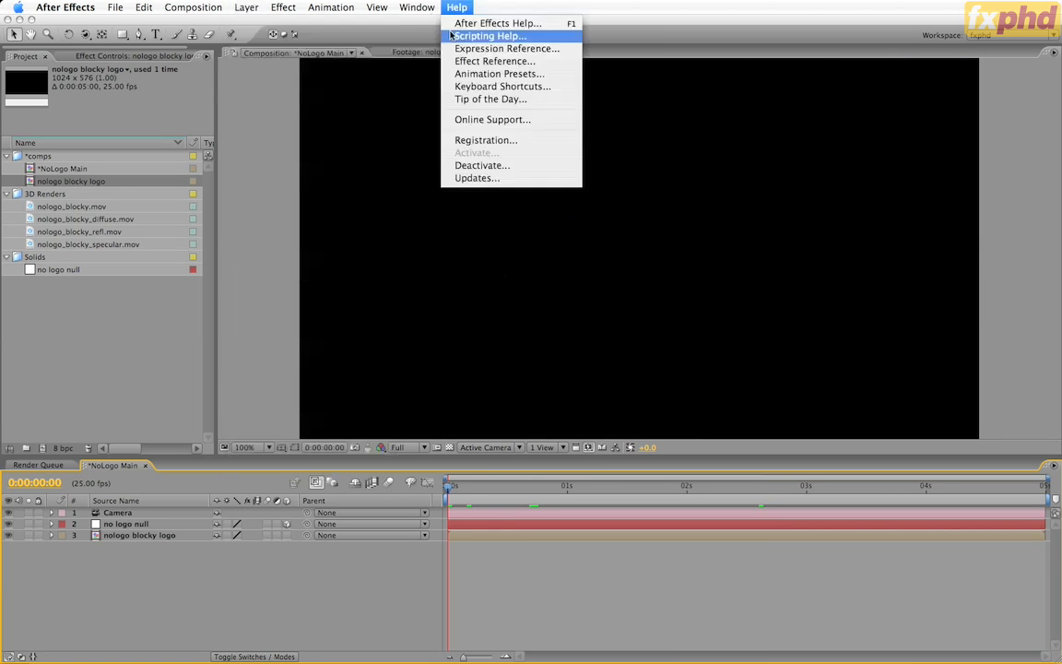
{"action": "mouse_move", "coordinate": [267, 23]}
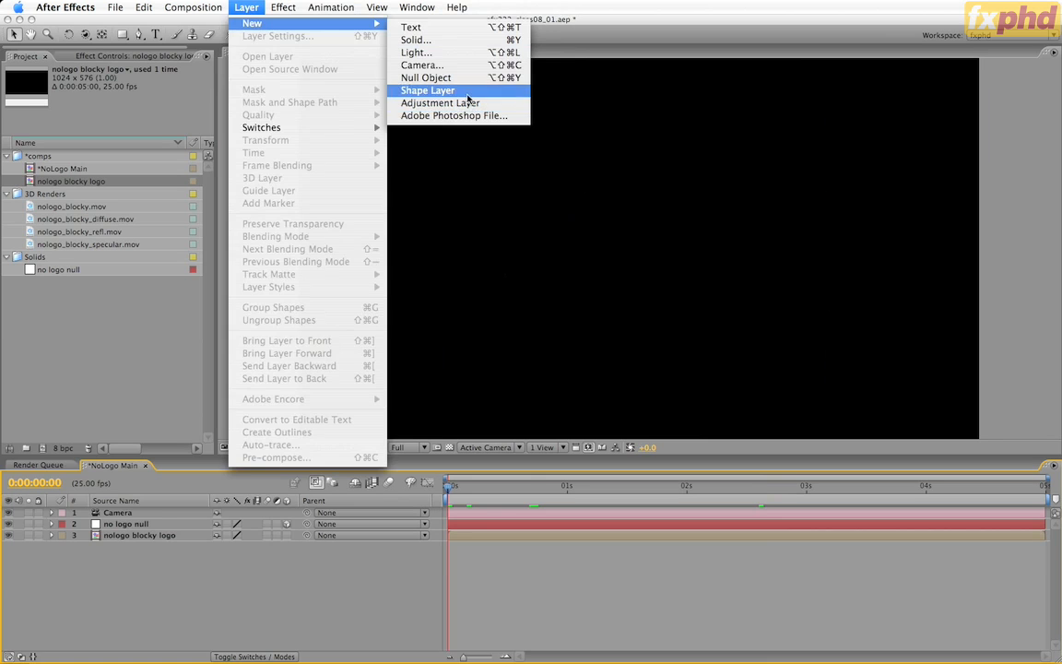
{"action": "left_click", "coordinate": [424, 90]}
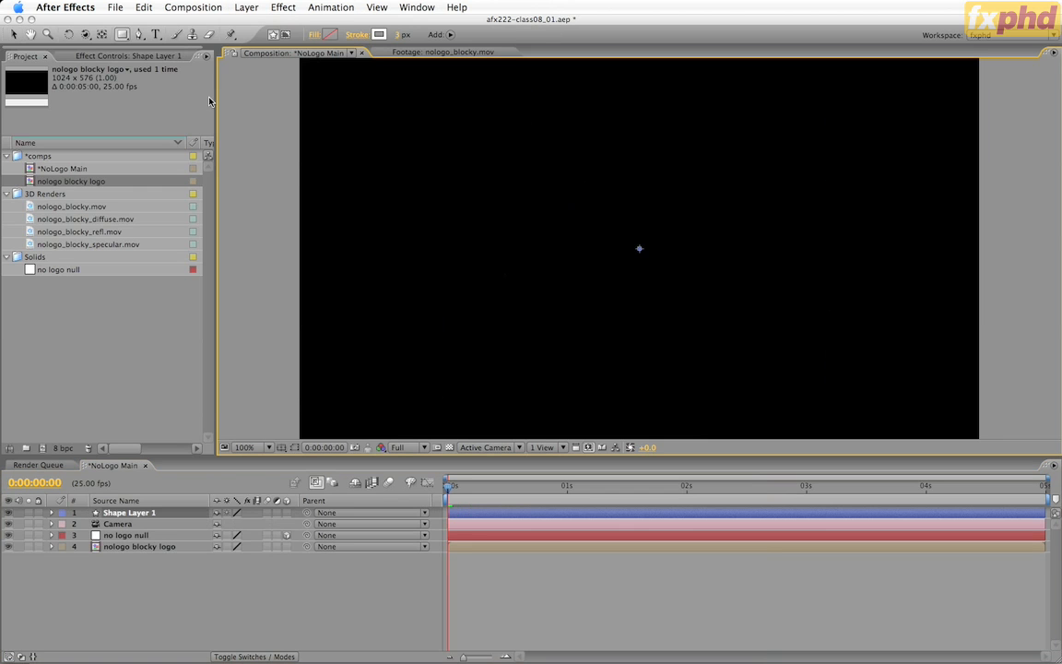
- Draw a straight two-point line with the Pen tool on Shape Layer 1 and select the Path property of its Path 1
{"action": "key", "text": "g"}
{"action": "left_click", "coordinate": [781, 260]}
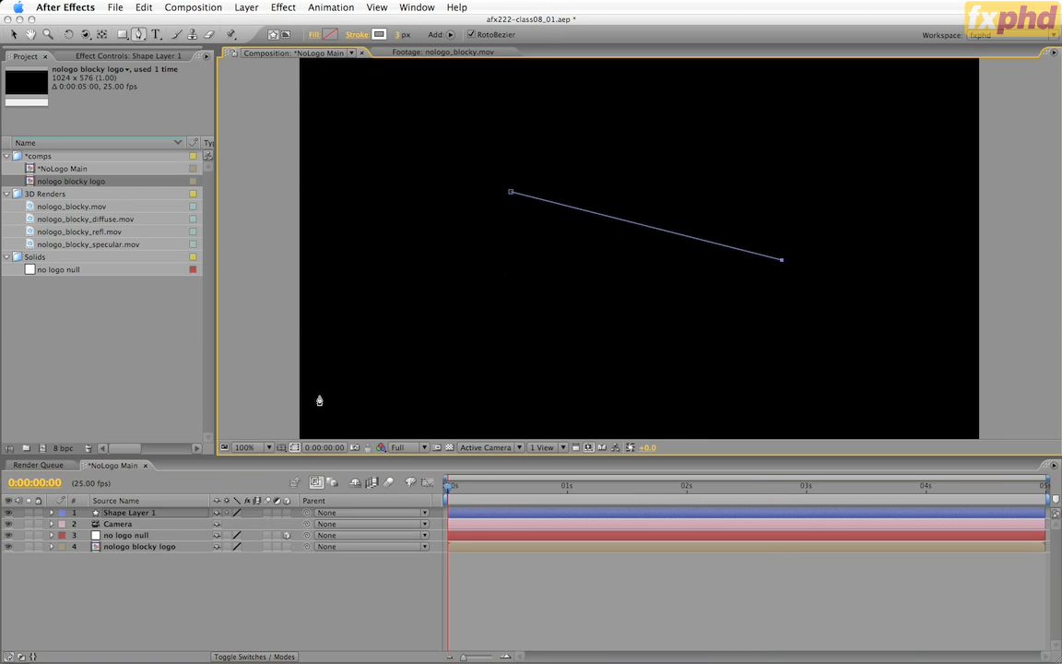
{"action": "left_click", "coordinate": [140, 512]}
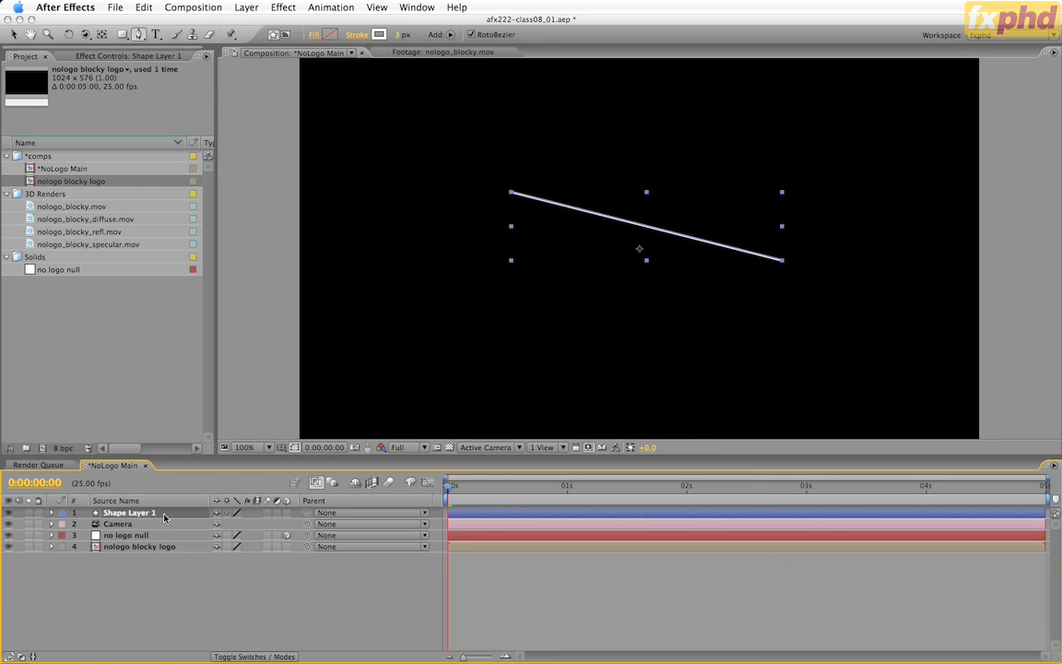
{"action": "left_click", "coordinate": [51, 512]}
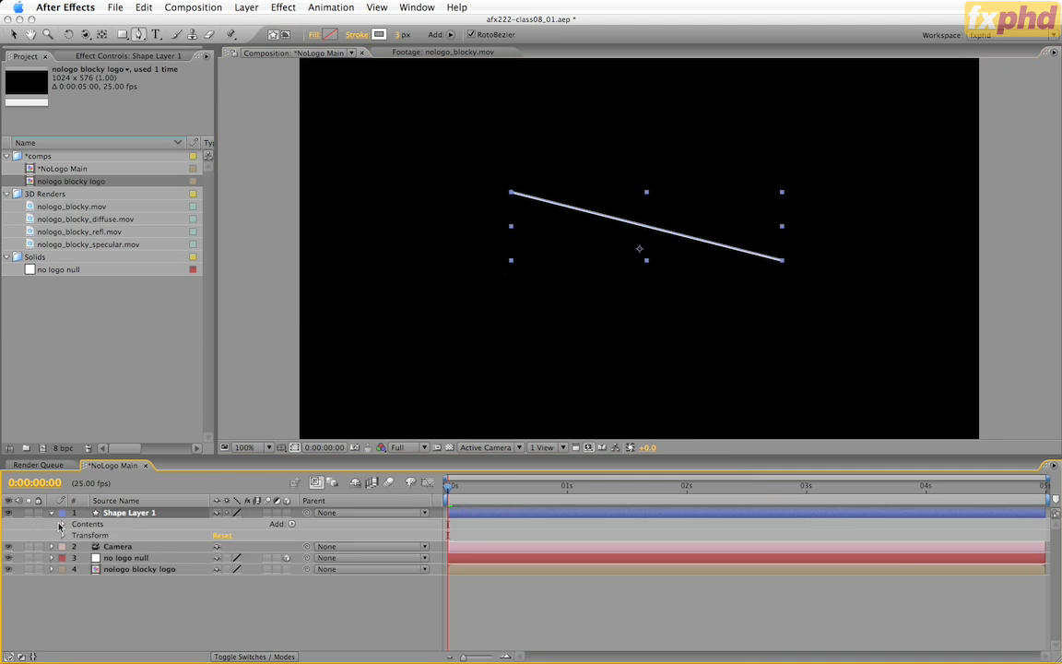
{"action": "left_click", "coordinate": [63, 523]}
{"action": "left_click", "coordinate": [73, 535]}
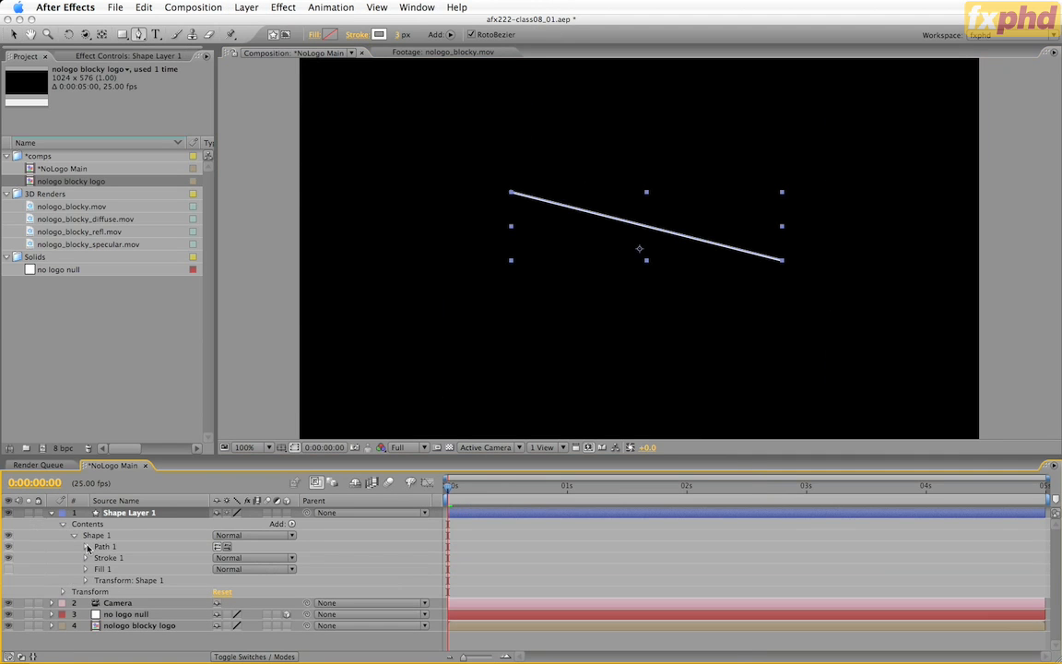
{"action": "left_click", "coordinate": [86, 546]}
{"action": "left_click", "coordinate": [127, 558]}
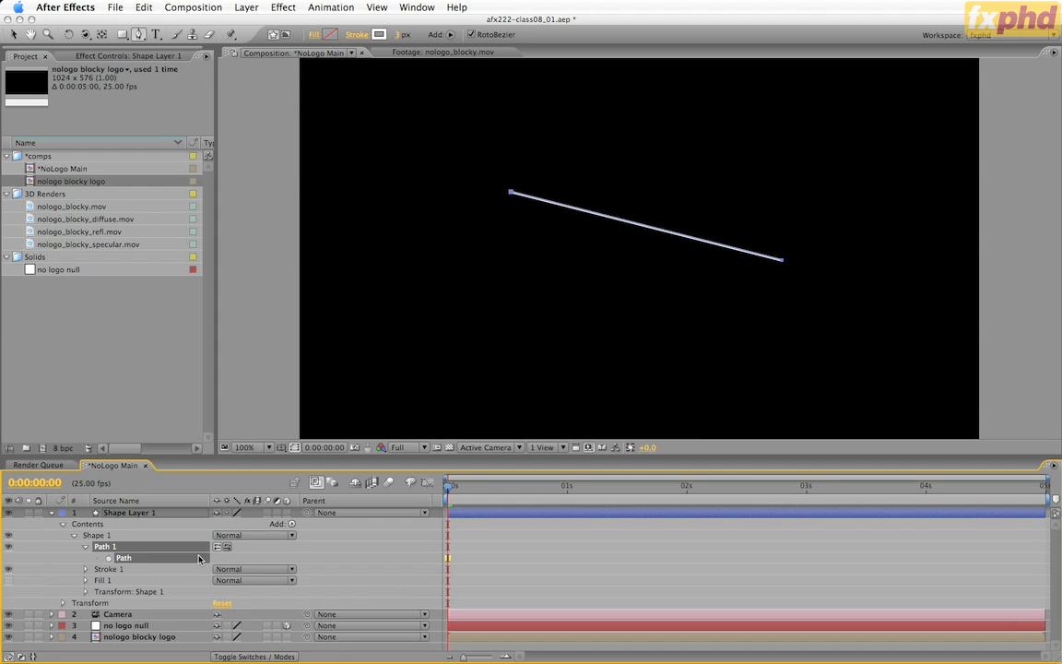
- Try to paste all the copied letter outlines into Path 1, then delete the pasted masks
{"action": "key", "text": "super+v"}
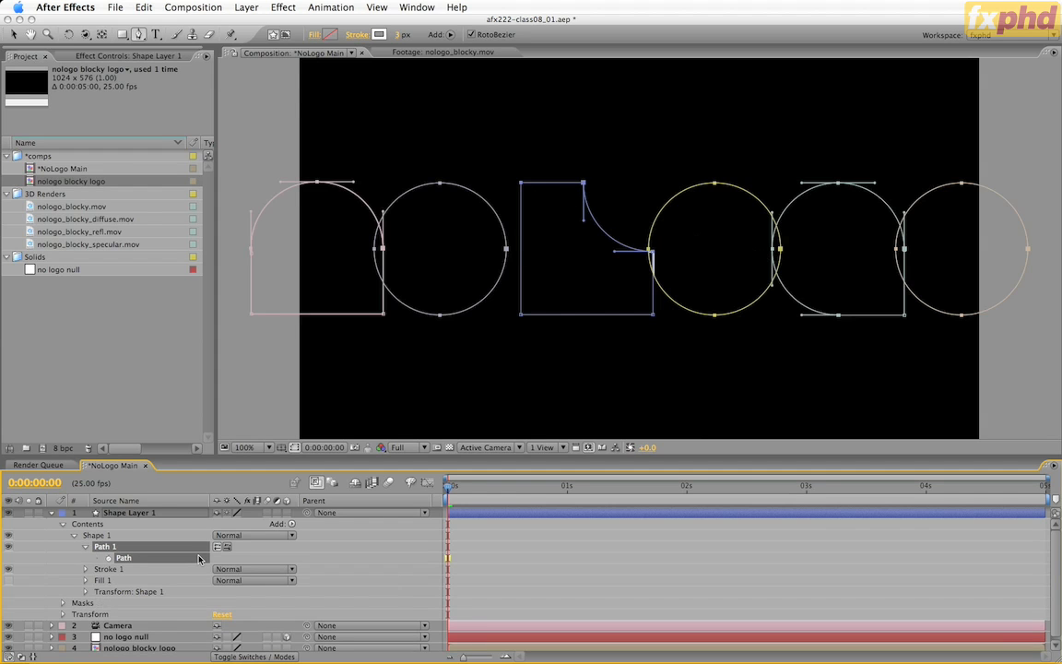
{"action": "left_click", "coordinate": [63, 603]}
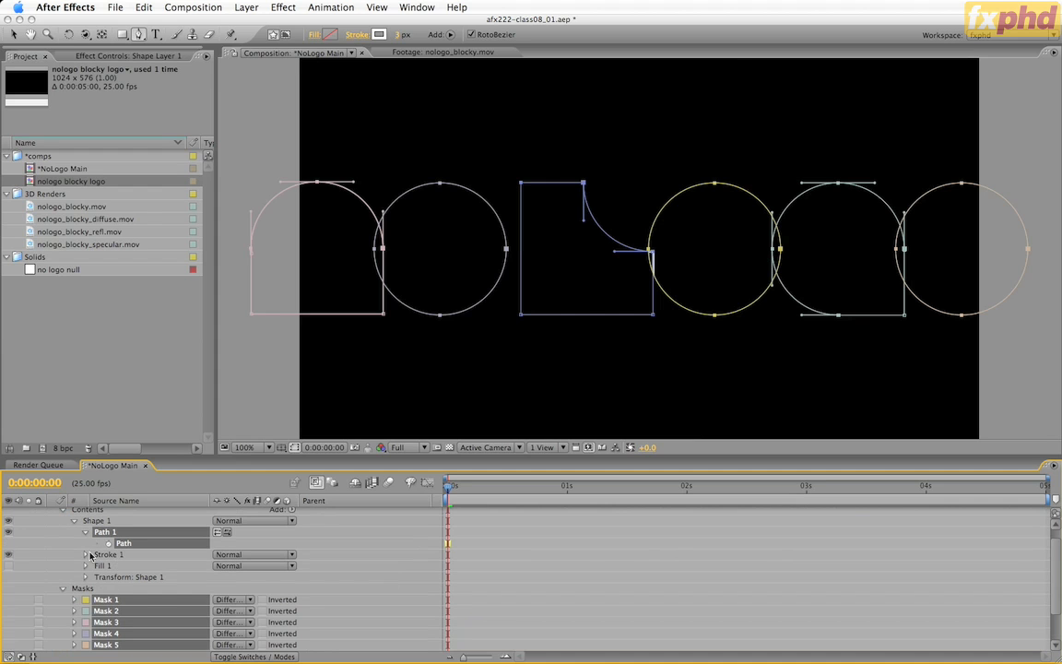
{"action": "key", "text": "Delete"}
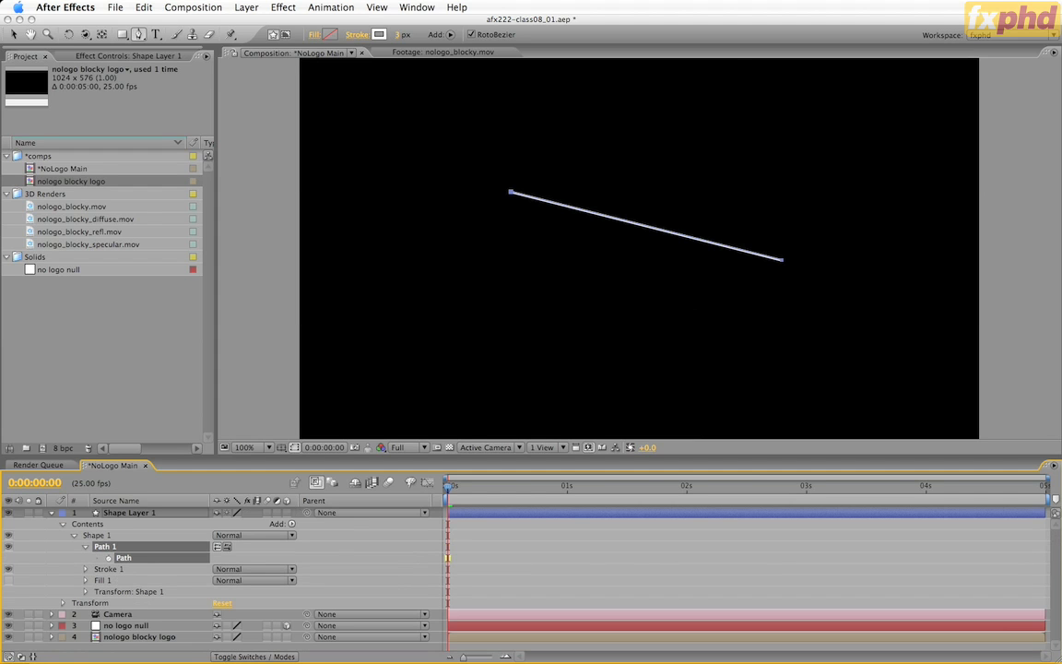
- Switch to Illustrator and copy only the red arched shape that forms the first letter
{"action": "key", "text": "super+Tab"}
{"action": "left_click", "coordinate": [382, 529]}
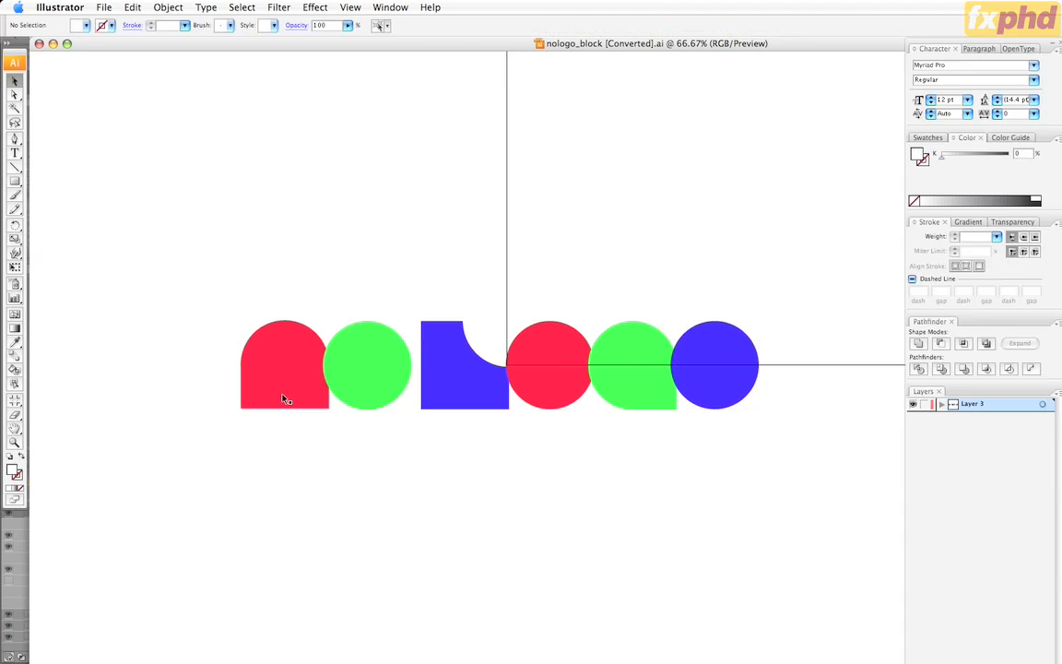
{"action": "left_click", "coordinate": [270, 364]}
{"action": "key", "text": "super+c"}
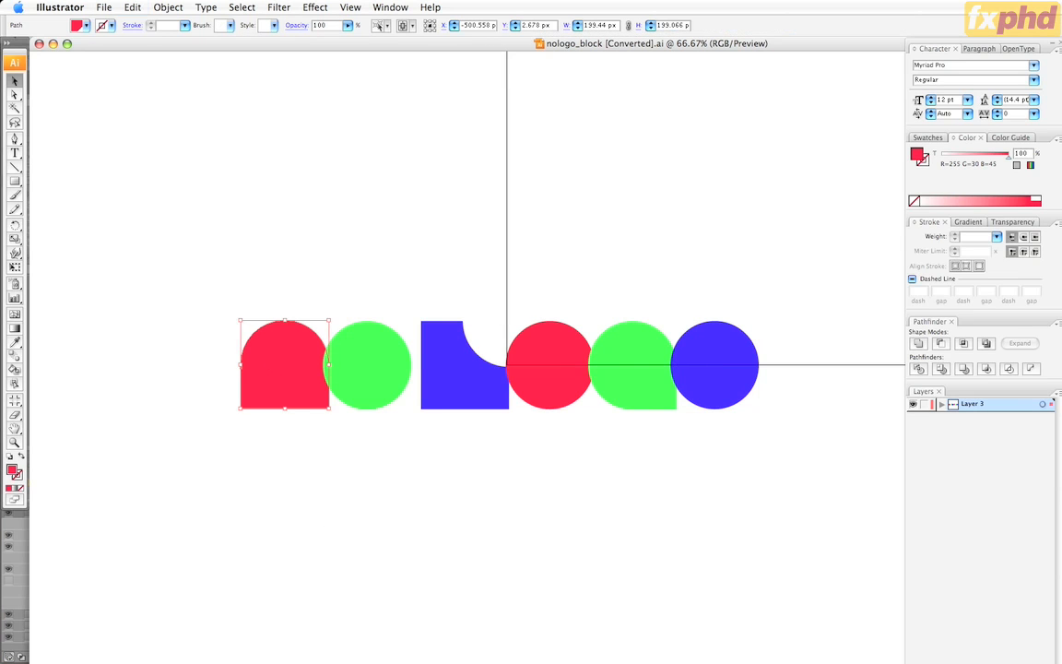
- Switch back to After Effects and replace the line in Path 1 with the copied arch outline
{"action": "key", "text": "super+Tab"}
{"action": "left_click", "coordinate": [111, 511]}
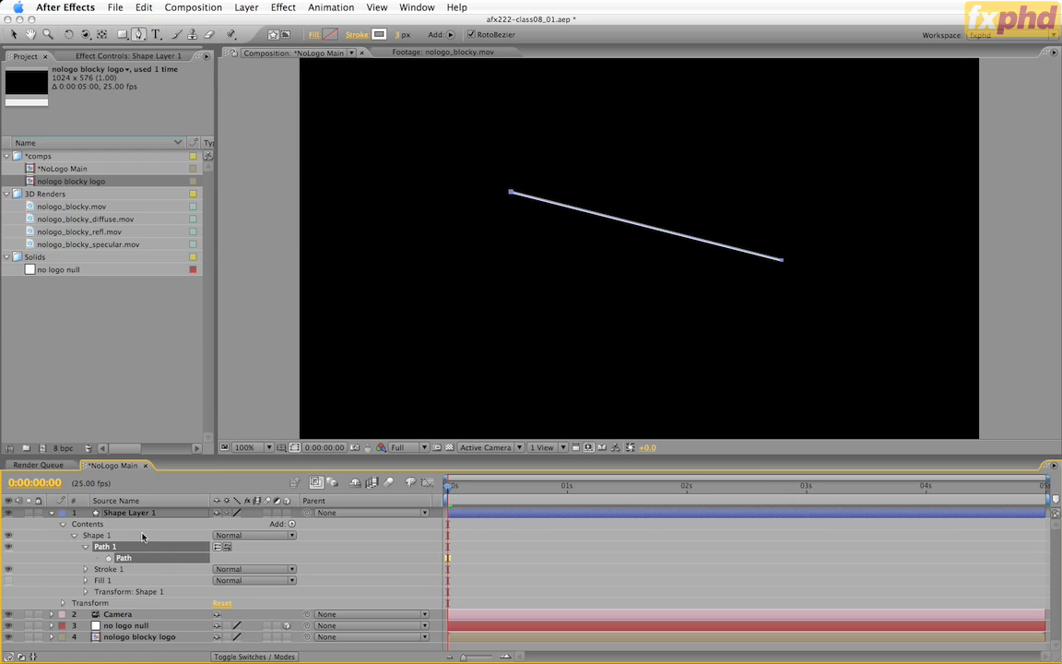
{"action": "left_click", "coordinate": [141, 515]}
{"action": "left_click", "coordinate": [127, 558]}
{"action": "key", "text": "super+v"}
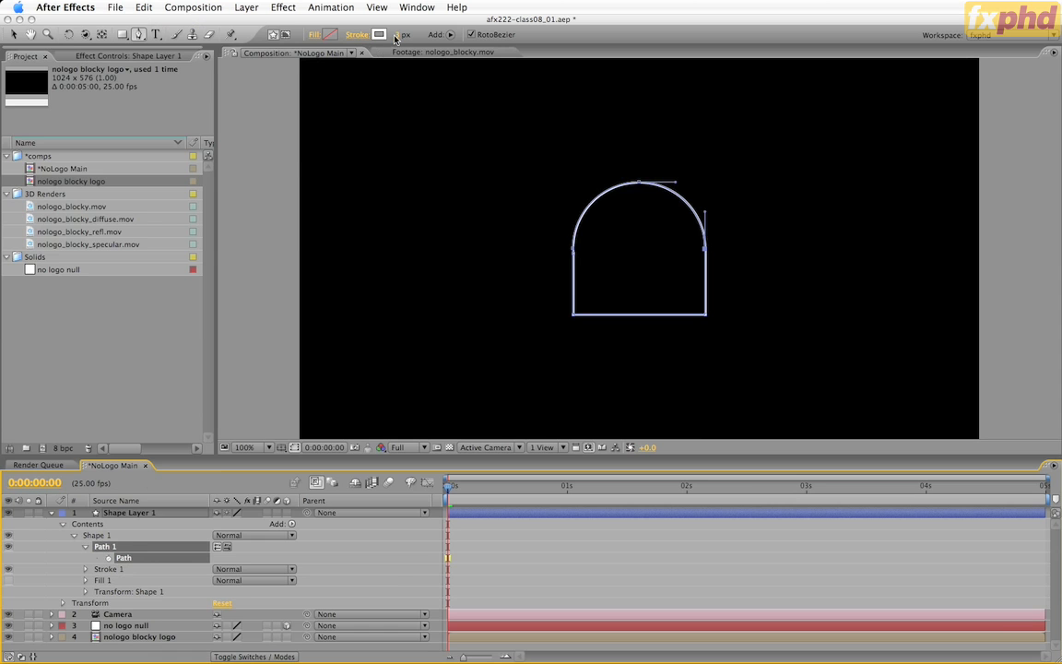
{"action": "mouse_move", "coordinate": [397, 38]}
{"action": "left_mouse_down"}
{"action": "mouse_move", "coordinate": [438, 38]}
{"action": "mouse_move", "coordinate": [398, 40]}
{"action": "mouse_move", "coordinate": [407, 41]}
{"action": "left_mouse_up"}
{"action": "key", "text": "super+z"}
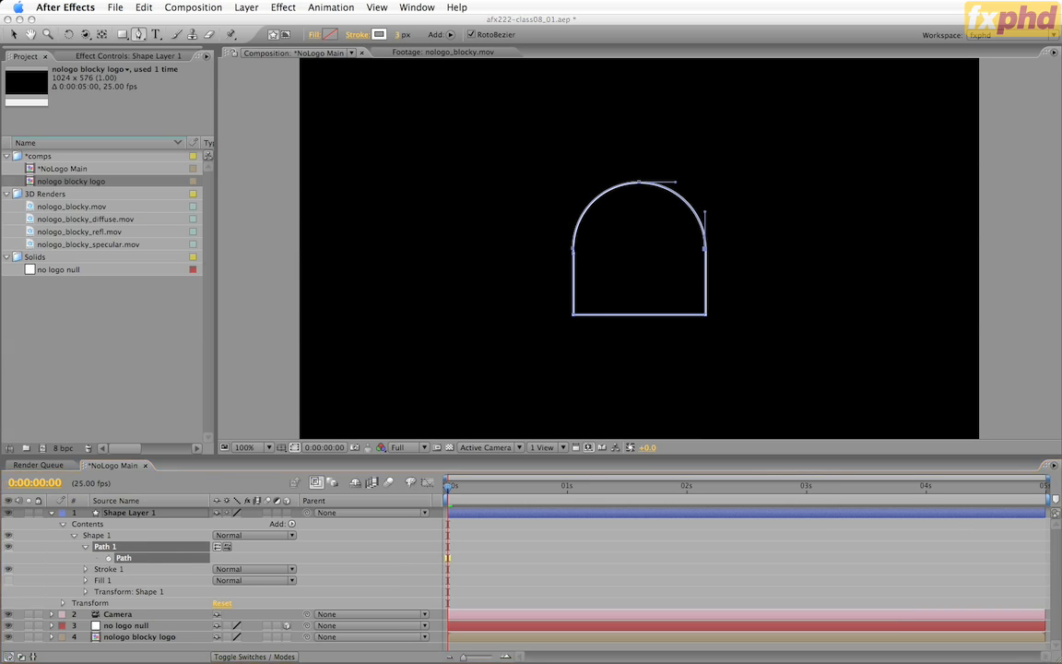
- Switch to Illustrator and copy the green circle next to the red arched shape
{"action": "key", "text": "super+Tab"}
{"action": "left_click", "coordinate": [339, 385]}
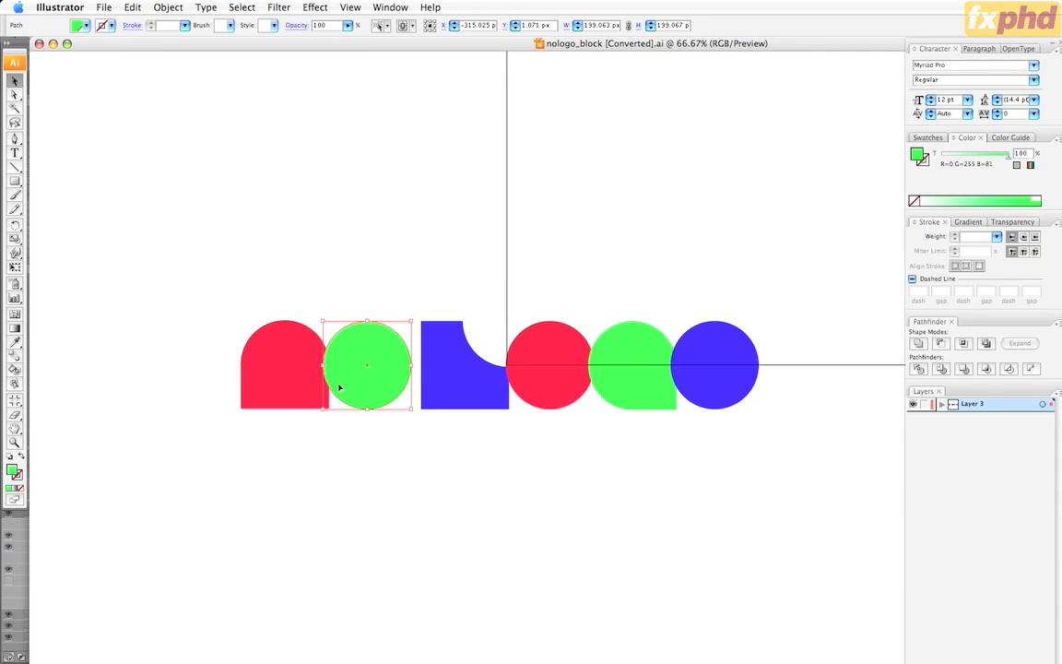
{"action": "key", "text": "a"}
{"action": "key", "text": "v"}
- Switch back to After Effects, paste the circle outline over the arch in Path 1, and undo the paste
{"action": "key", "text": "super+Tab"}
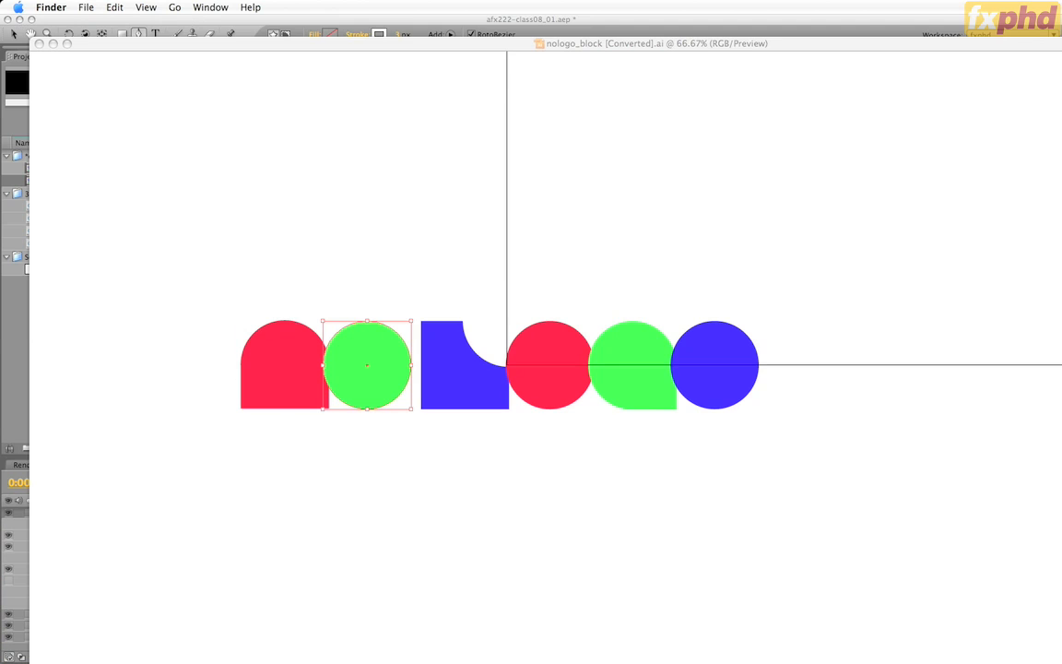
{"action": "key", "text": "super+Tab"}
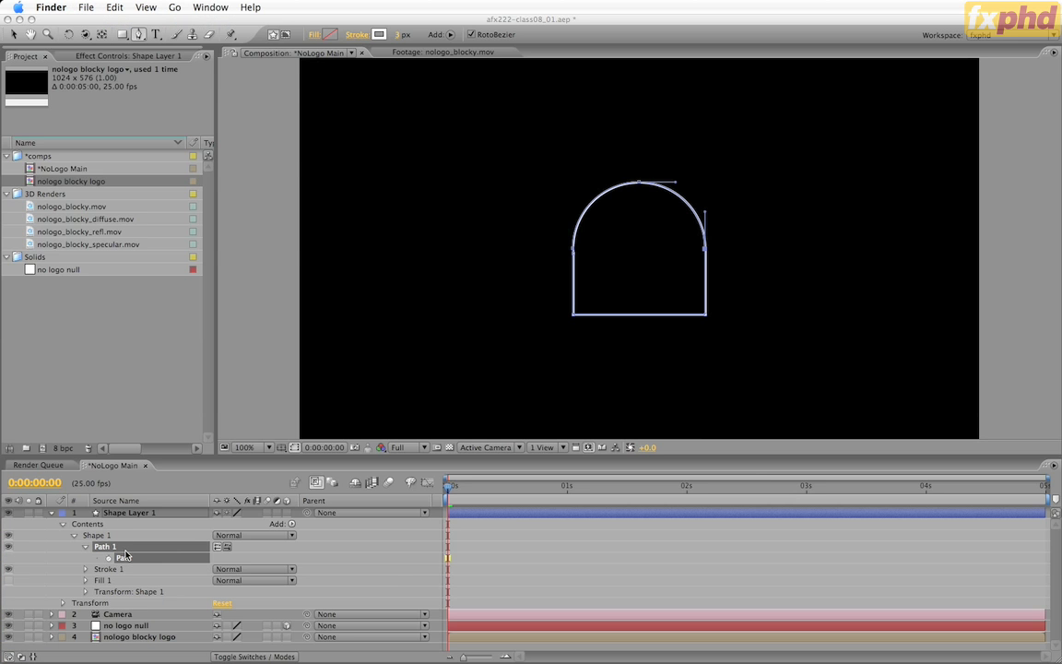
{"action": "left_click", "coordinate": [125, 555]}
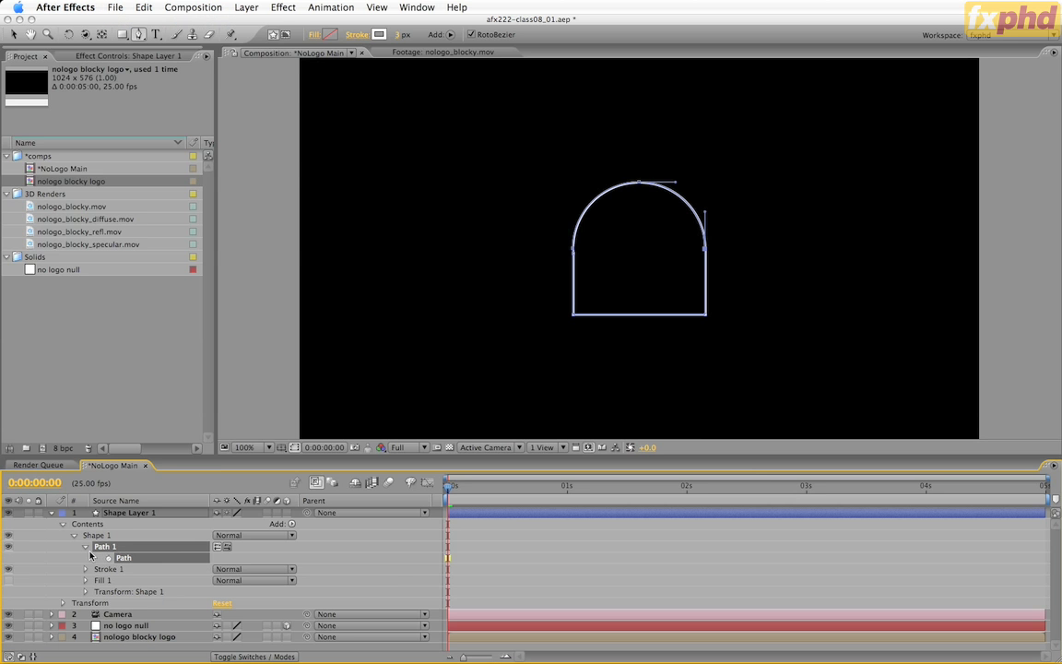
{"action": "key", "text": "super+v"}
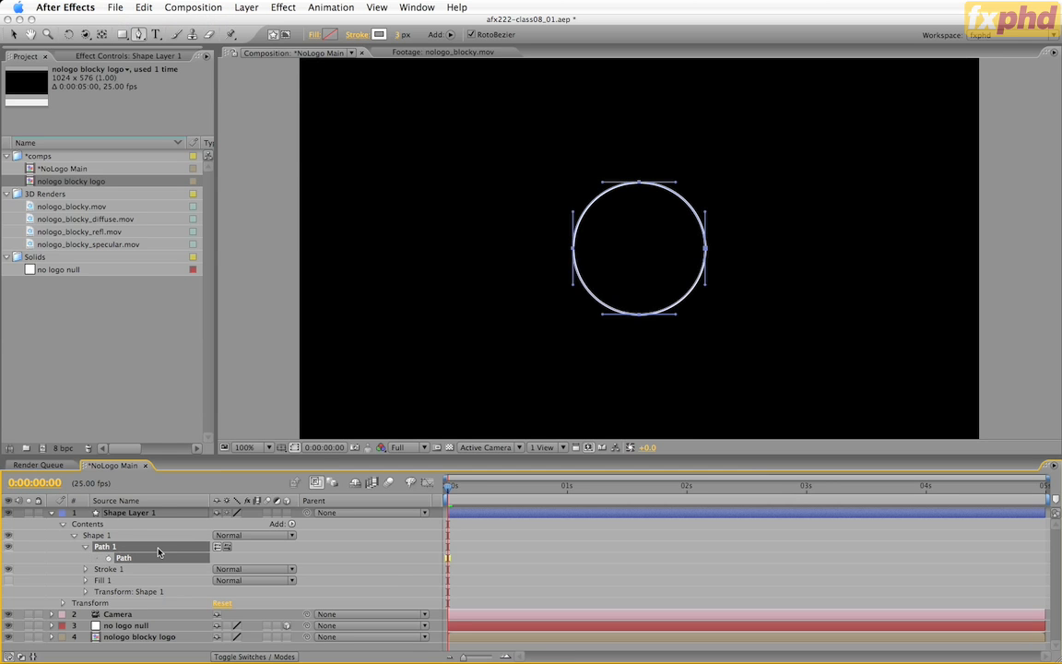
{"action": "key", "text": "super+z"}
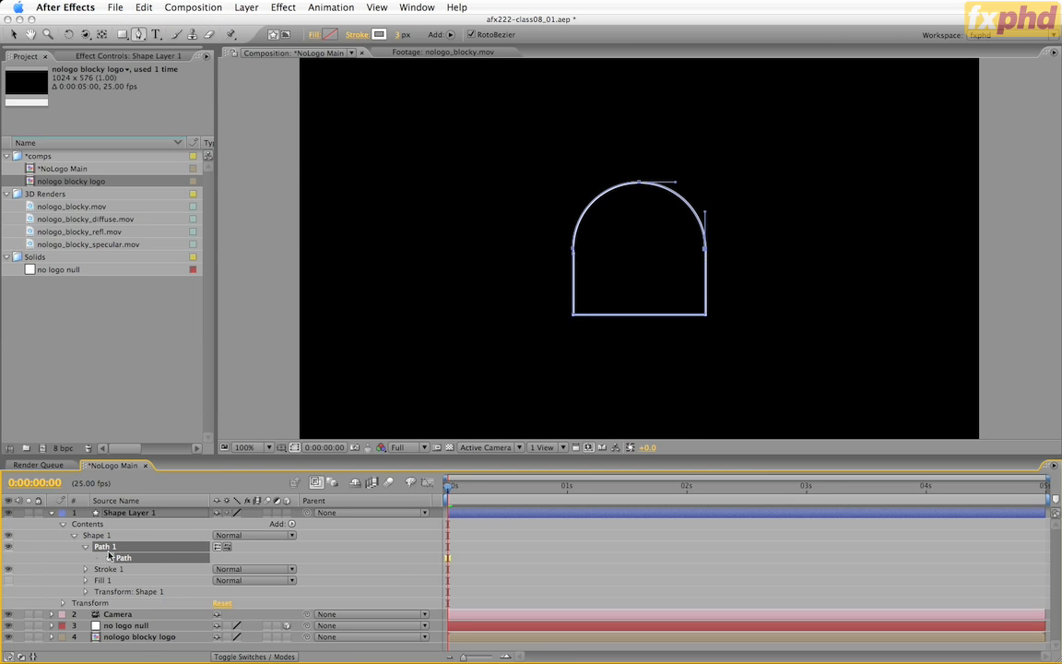
- Duplicate Path 1 within Shape 1 and paste the circle outline into the duplicate's Path property
{"action": "key", "text": "super+d"}
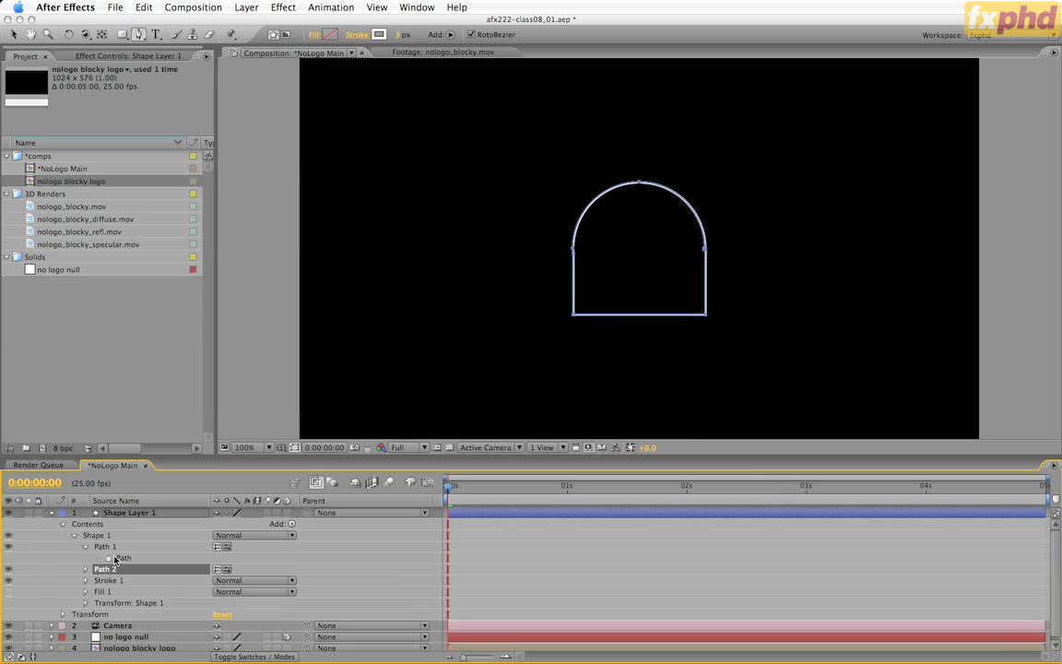
{"action": "left_click", "coordinate": [120, 580]}
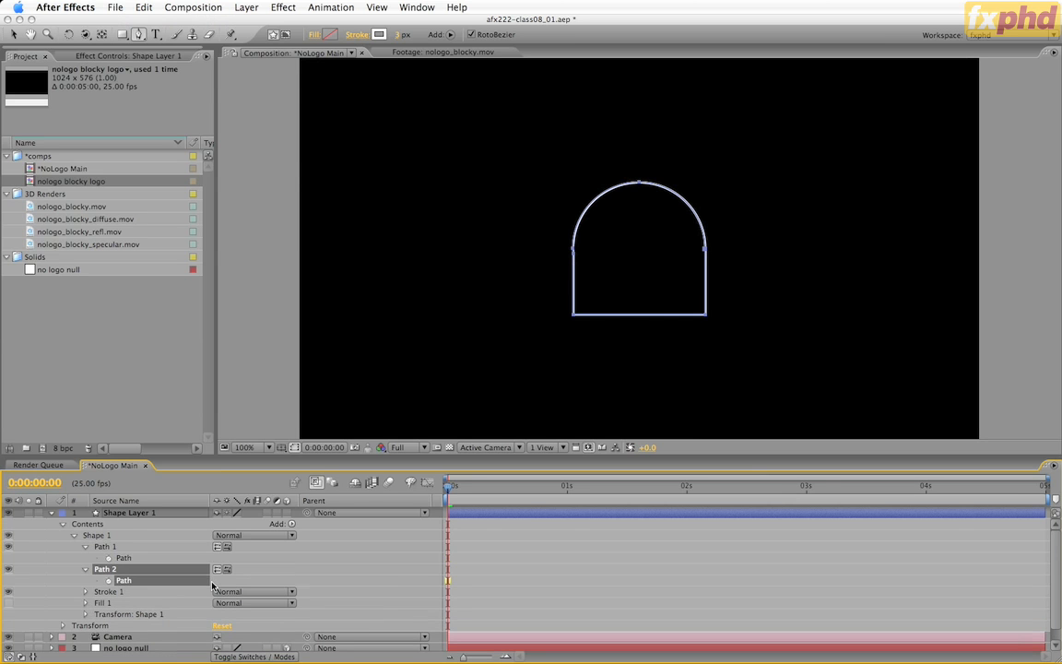
{"action": "key", "text": "super+v"}
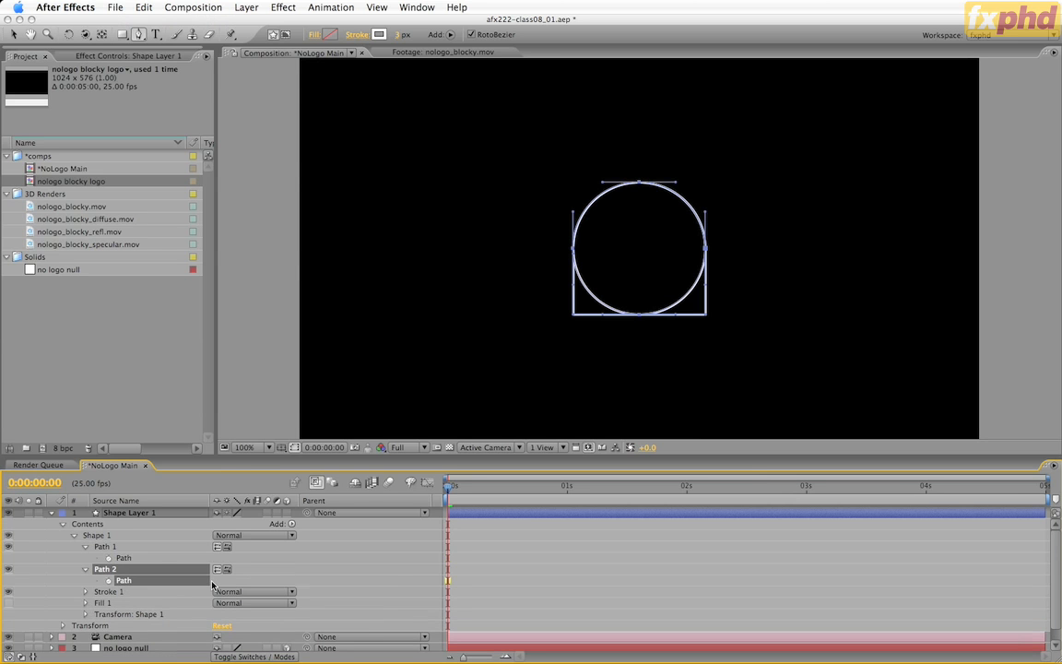
- Try to move the circle path away from the arch in the composition view, then undo the change
{"action": "key", "text": "v"}
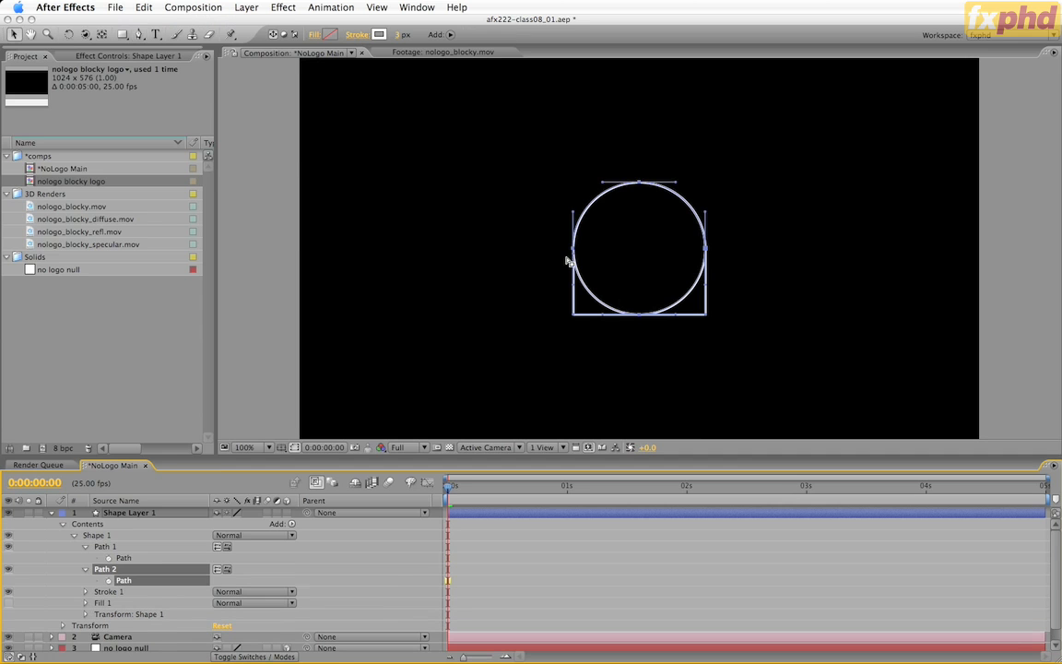
{"action": "left_click", "coordinate": [608, 311]}
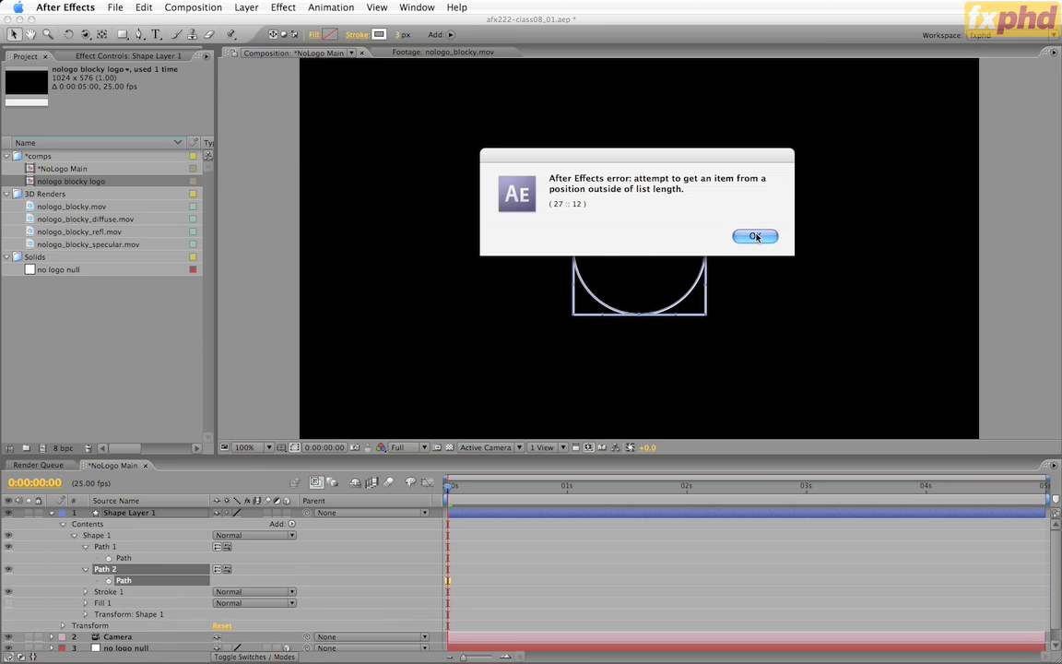
{"action": "left_click", "coordinate": [756, 237]}
{"action": "left_click_drag", "start_coordinate": [688, 296], "coordinate": [727, 295]}
{"action": "key", "text": "super+z"}
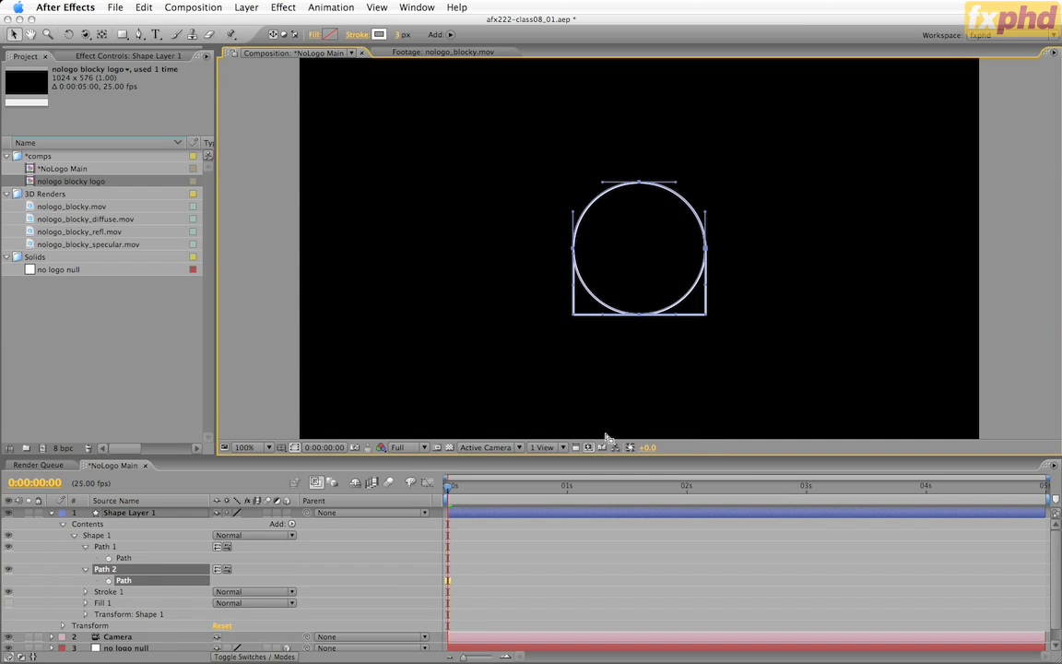
- Nudge the Path 2 circle a short distance to the right of the arch, then delete Path 2
{"action": "left_click", "coordinate": [108, 579]}
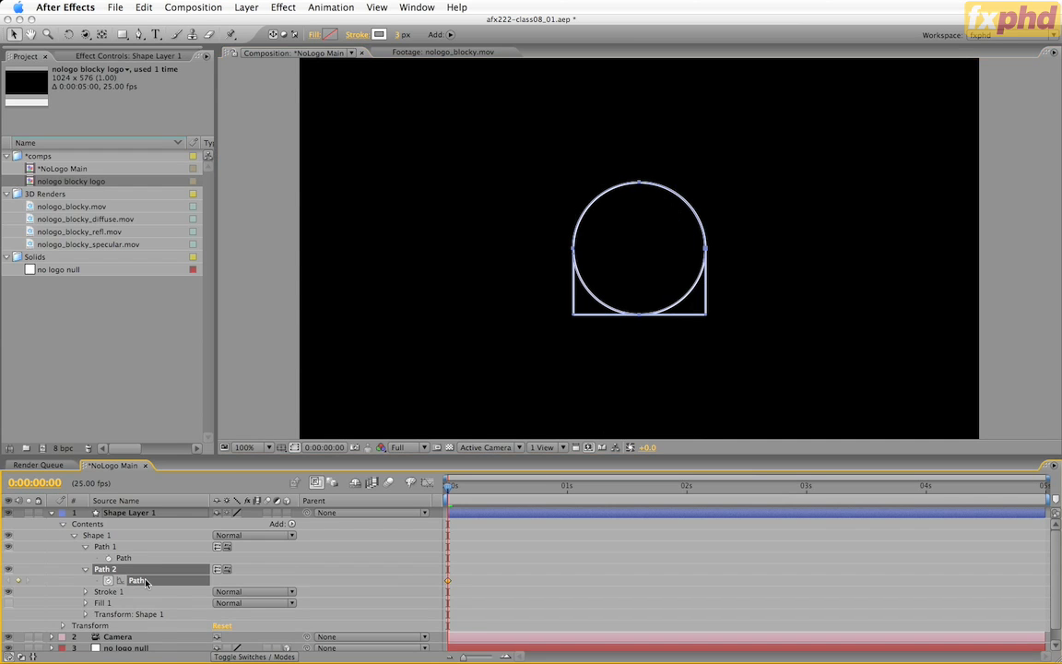
{"action": "left_click", "coordinate": [140, 579]}
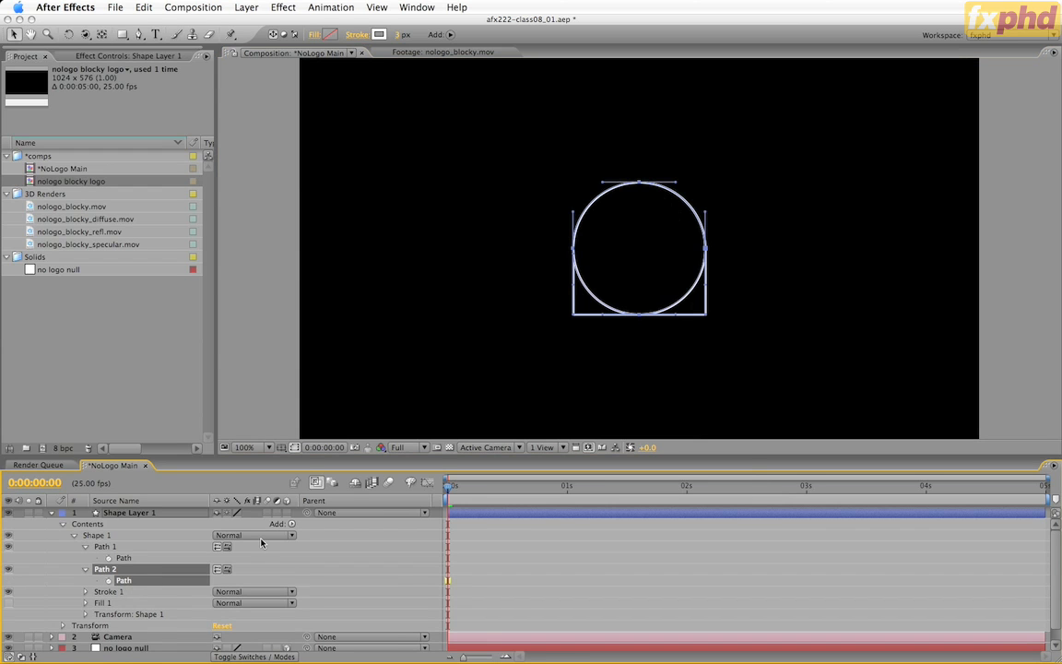
{"action": "key", "text": "shift+Right"}
{"action": "key", "text": "shift+Right"}
{"action": "key", "text": "shift+Right"}
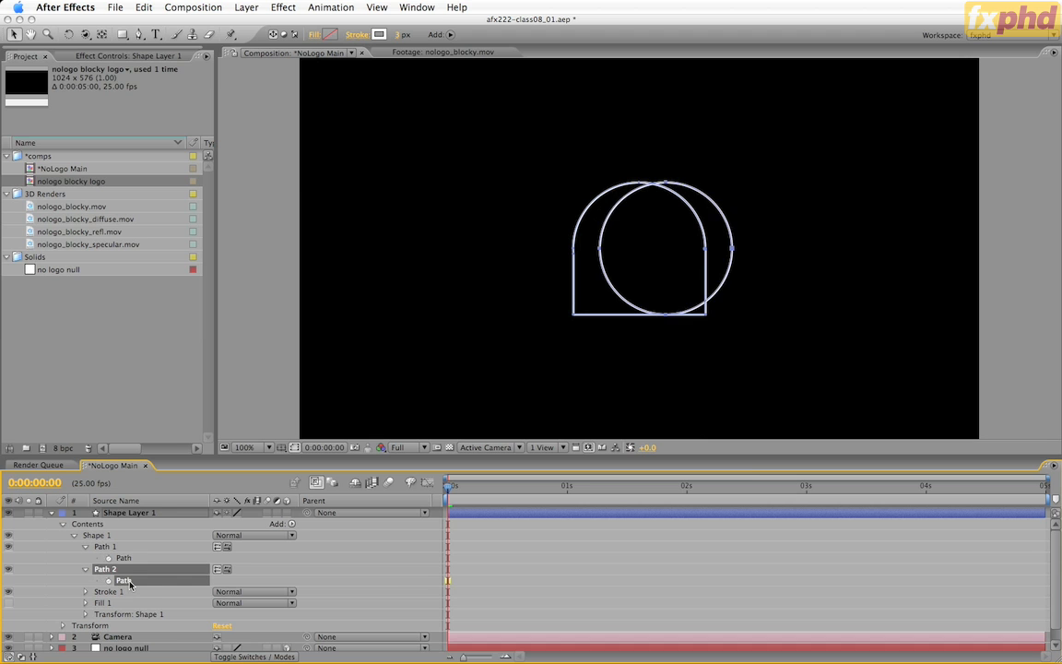
{"action": "key", "text": "Delete"}
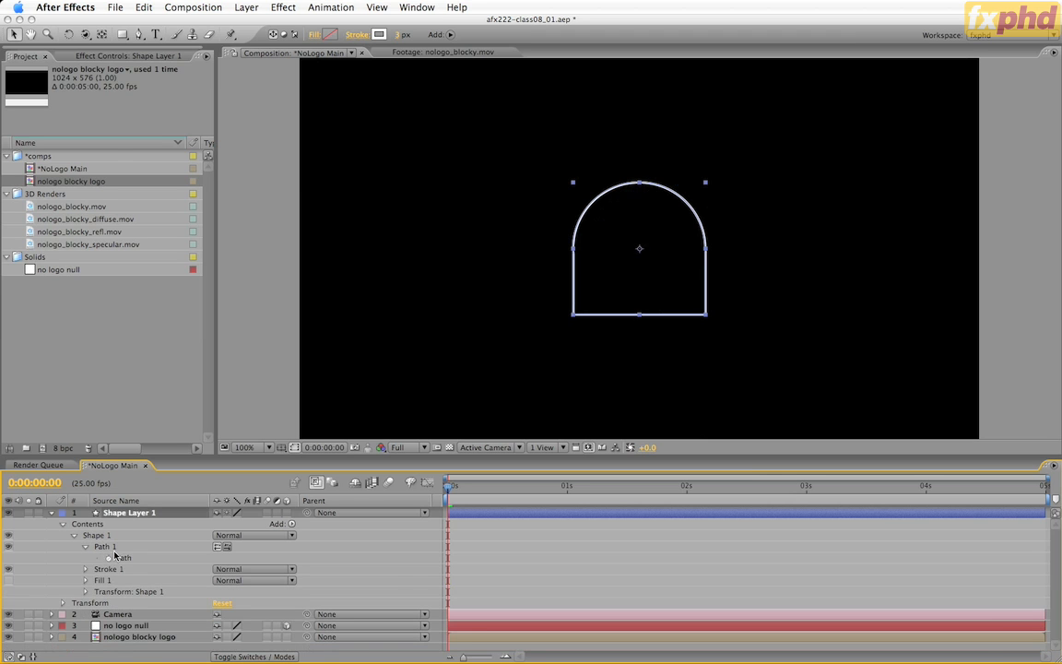
- Select Path 1, then switch to Illustrator and copy all six coloured letter shapes together
{"action": "left_click", "coordinate": [109, 548]}
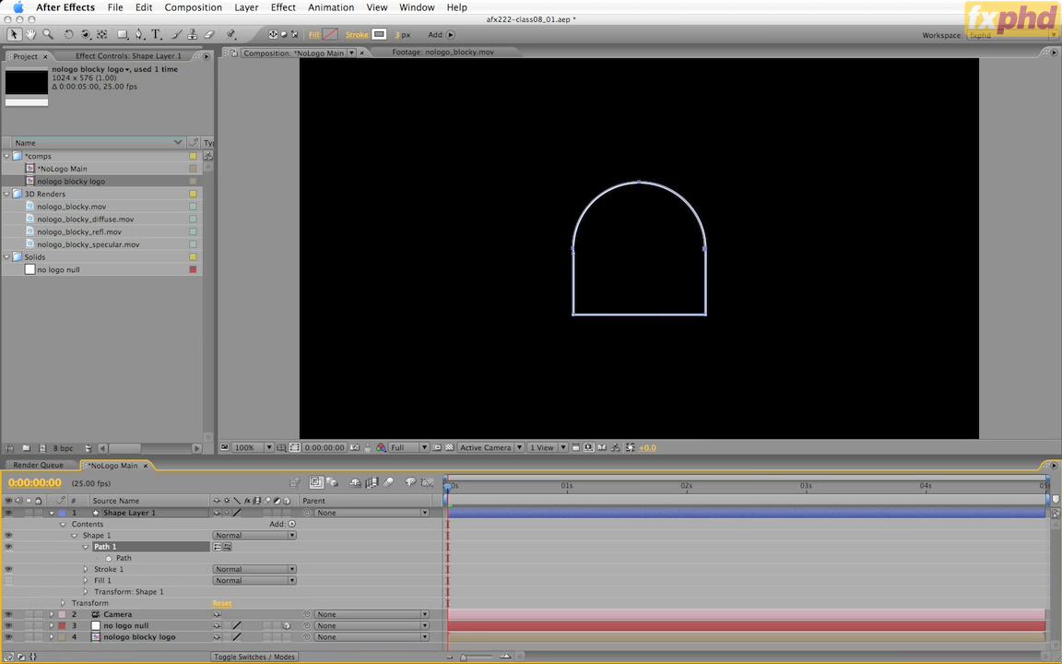
{"action": "key", "text": "super+Tab"}
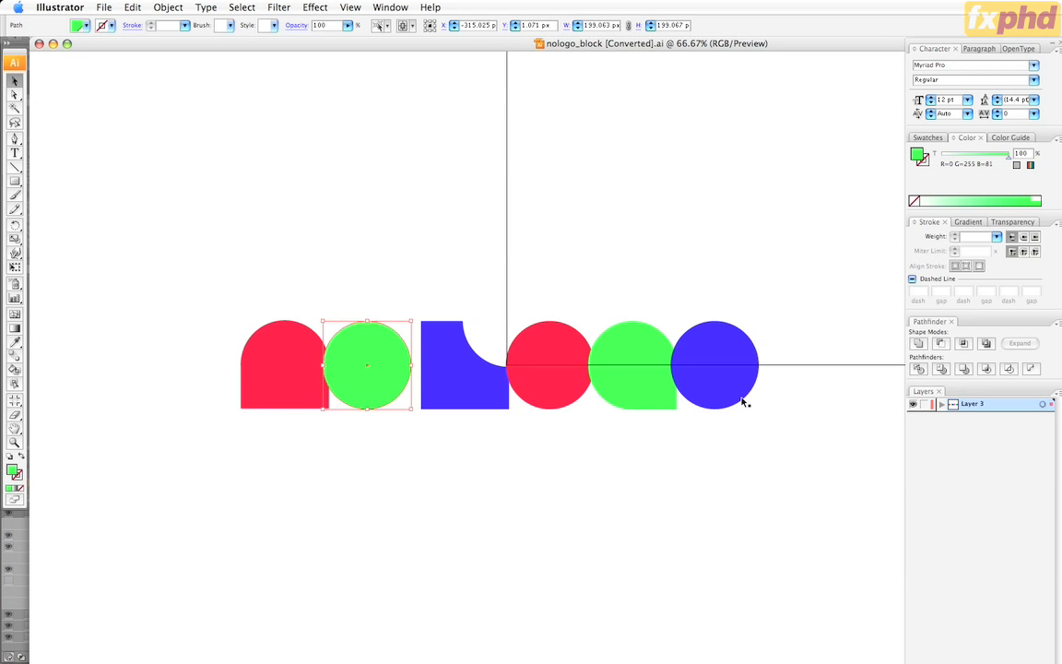
{"action": "left_click_drag", "start_coordinate": [827, 481], "coordinate": [199, 267]}
{"action": "key", "text": "super+c"}
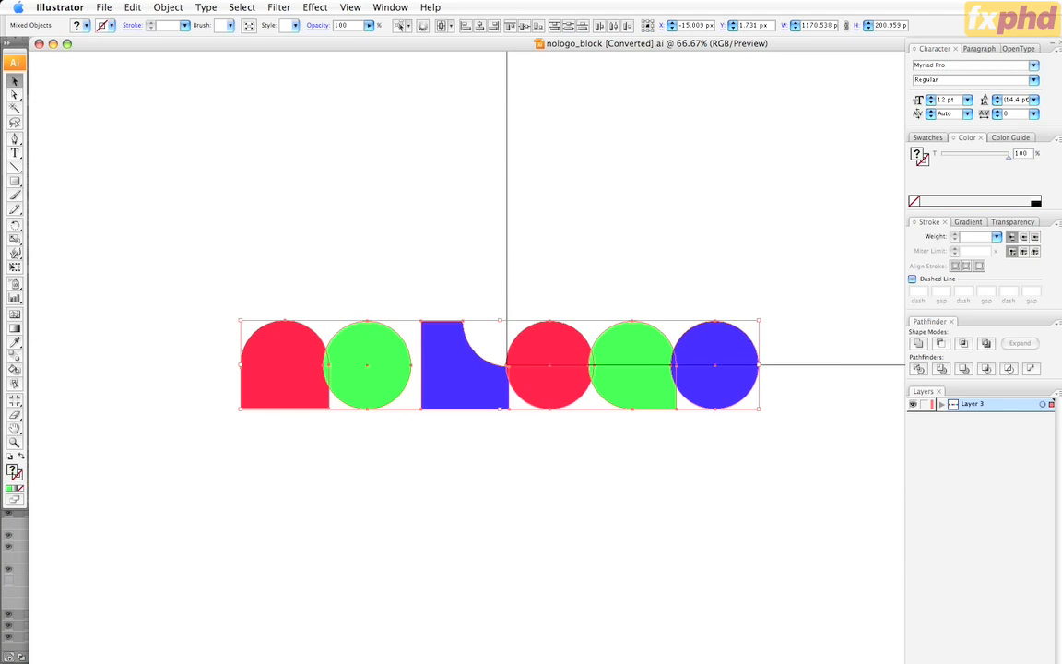
- Switch back to After Effects and duplicate Path 1 five times within Shape 1
{"action": "key", "text": "super+q"}
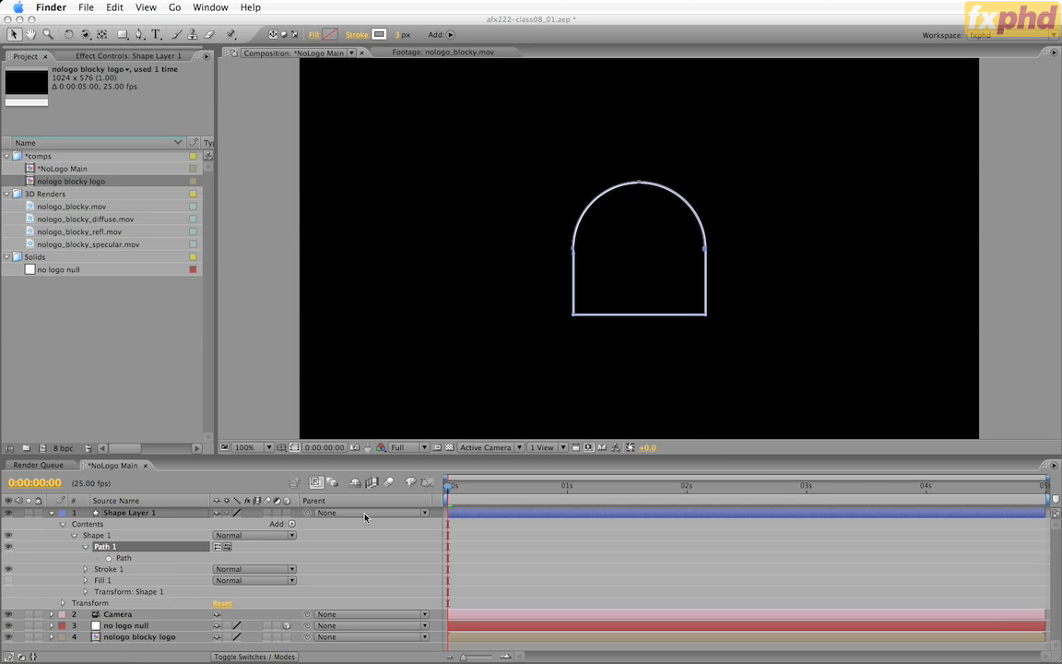
{"action": "left_click", "coordinate": [109, 547]}
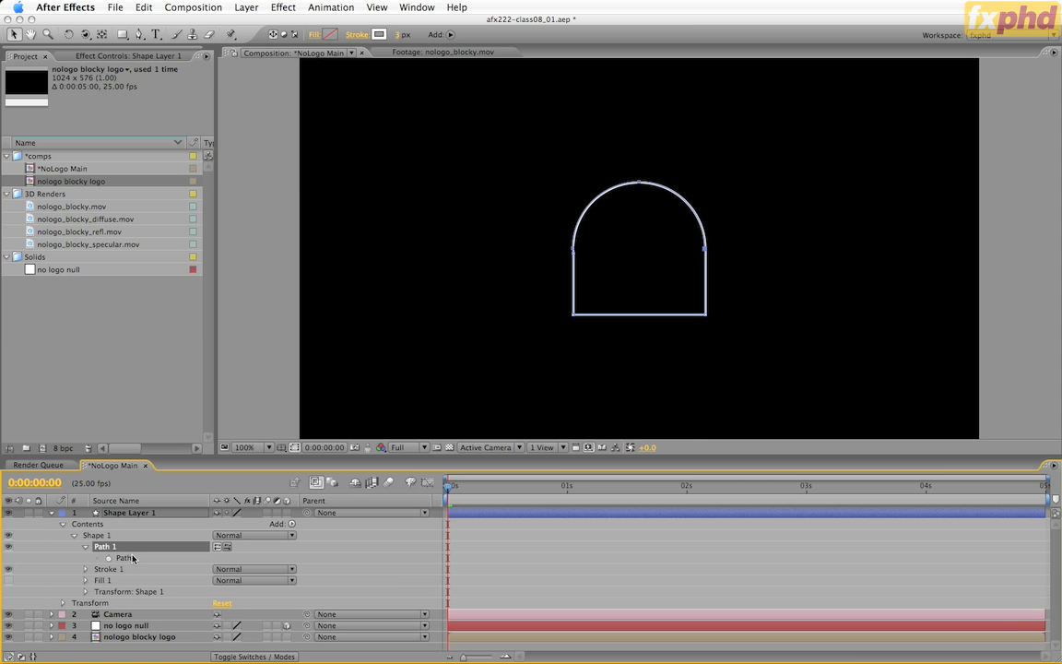
{"action": "key", "text": "super+d"}
{"action": "key", "text": "super+d"}
{"action": "key", "text": "super+d"}
{"action": "key", "text": "super+d"}
{"action": "key", "text": "super+d"}
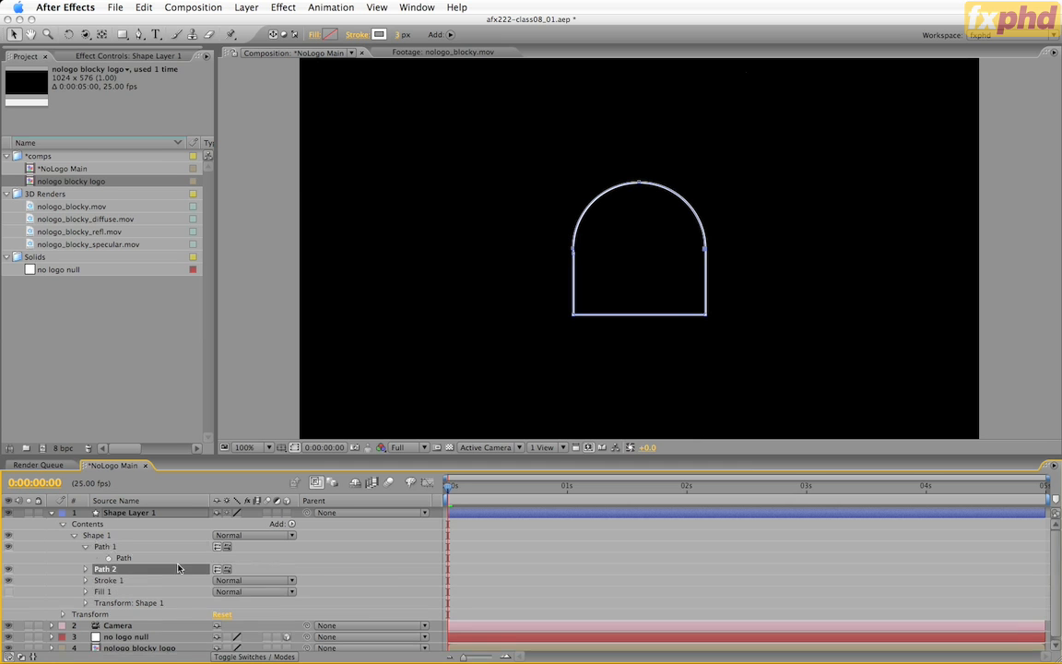
- Reveal the Path property of each of the six paths, Path 1 through Path 6, in Shape 1
{"action": "left_click", "coordinate": [85, 569]}
{"action": "left_click", "coordinate": [85, 592]}
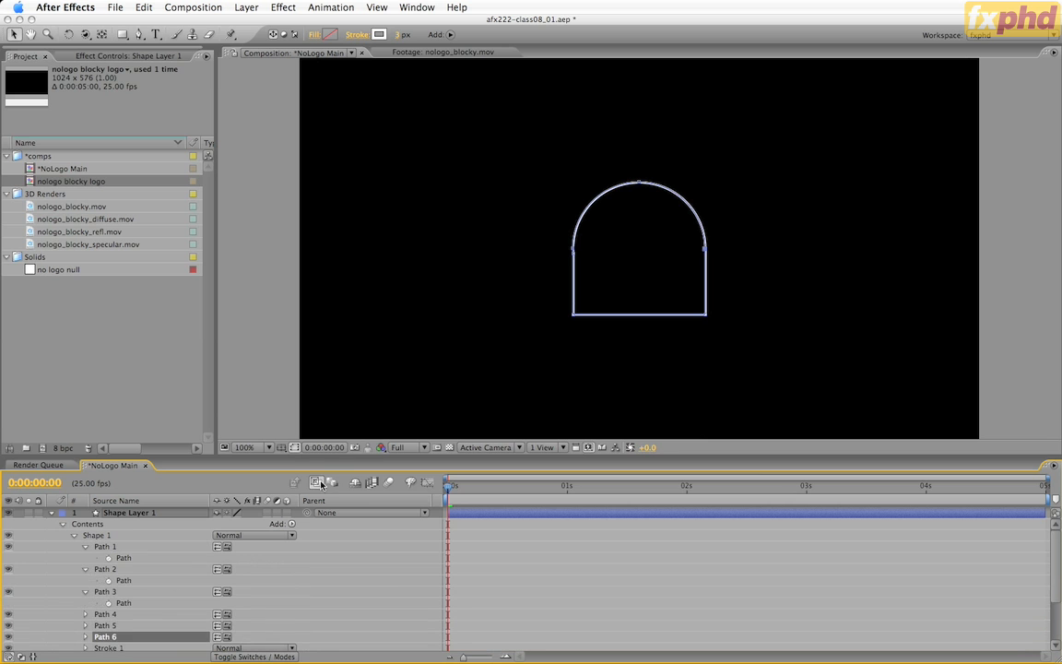
{"action": "left_click_drag", "start_coordinate": [318, 456], "coordinate": [307, 318]}
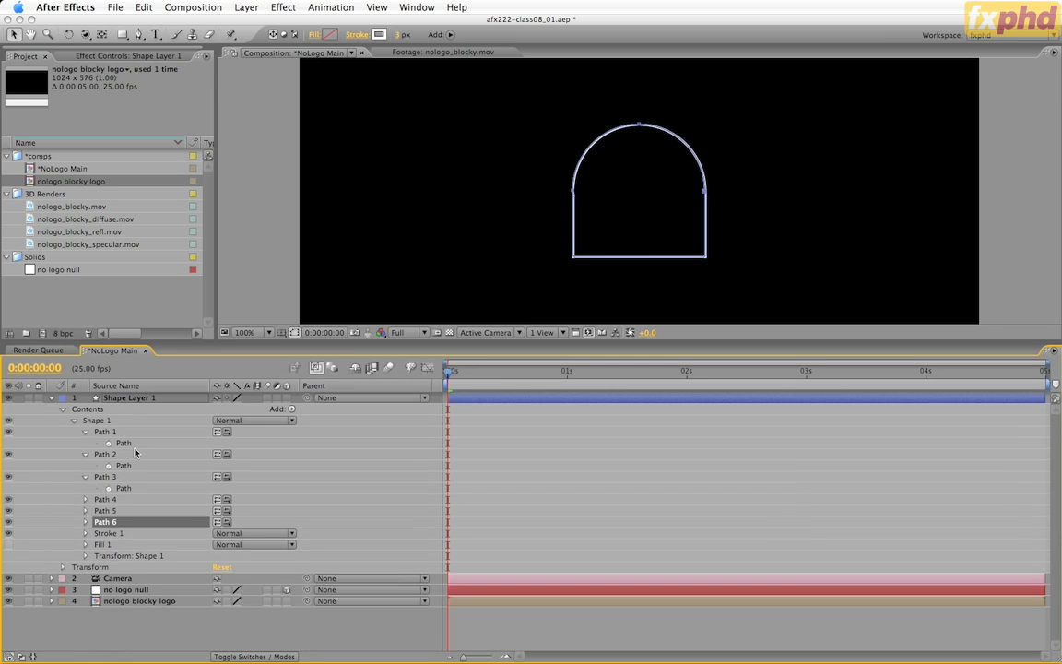
{"action": "left_click", "coordinate": [85, 498]}
{"action": "left_click", "coordinate": [85, 521]}
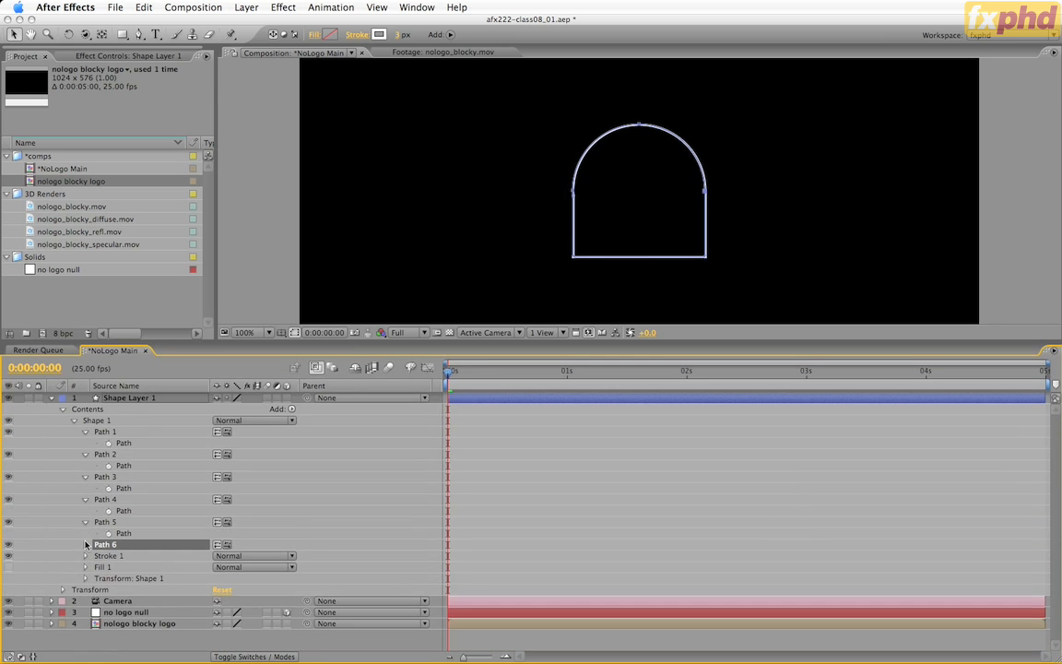
{"action": "left_click", "coordinate": [77, 497]}
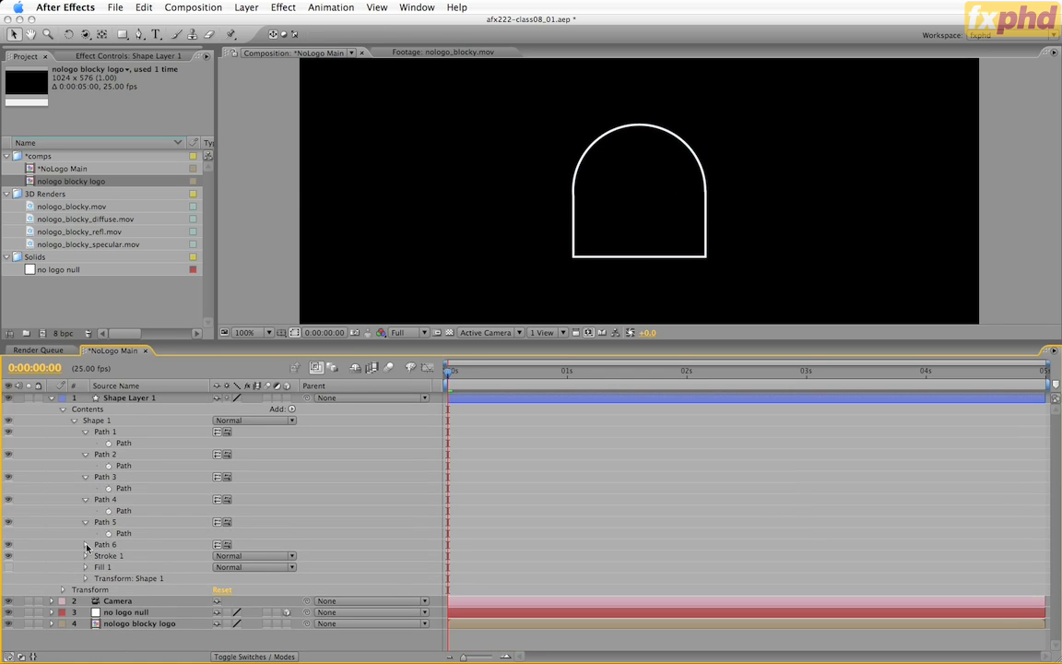
{"action": "left_click", "coordinate": [85, 544]}
- Select the Path properties of Path 1 through Path 6 together and paste the six copied Illustrator letter outlines into them
{"action": "left_click", "coordinate": [122, 443]}
{"action": "left_click", "coordinate": [122, 465], "text": "shift"}
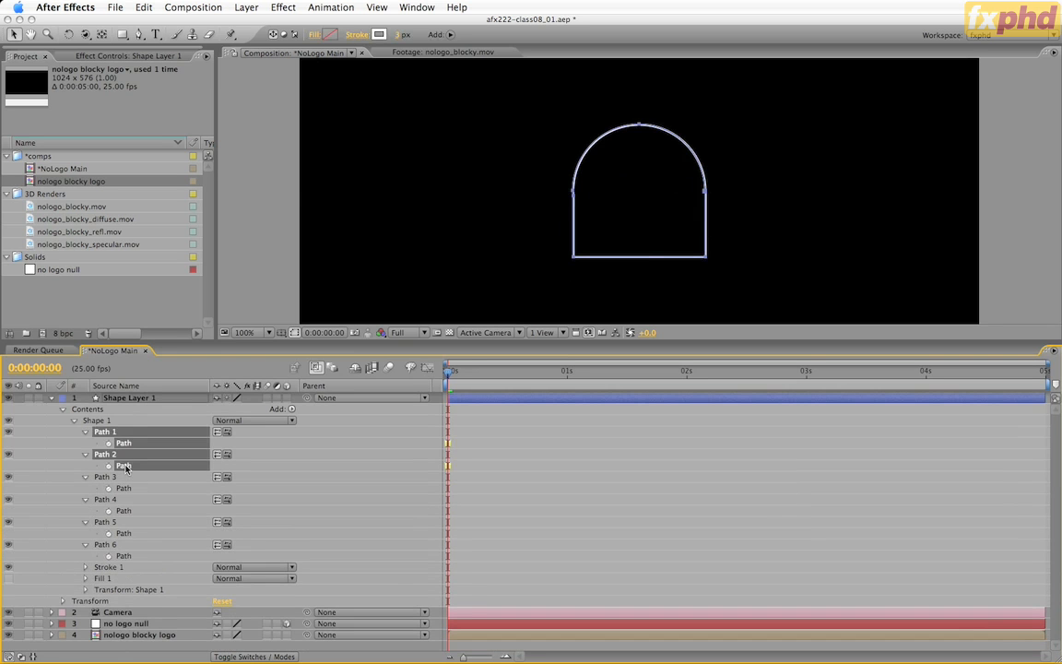
{"action": "left_click", "coordinate": [123, 488], "text": "shift"}
{"action": "left_click", "coordinate": [123, 509], "text": "shift"}
{"action": "left_click", "coordinate": [123, 533], "text": "shift"}
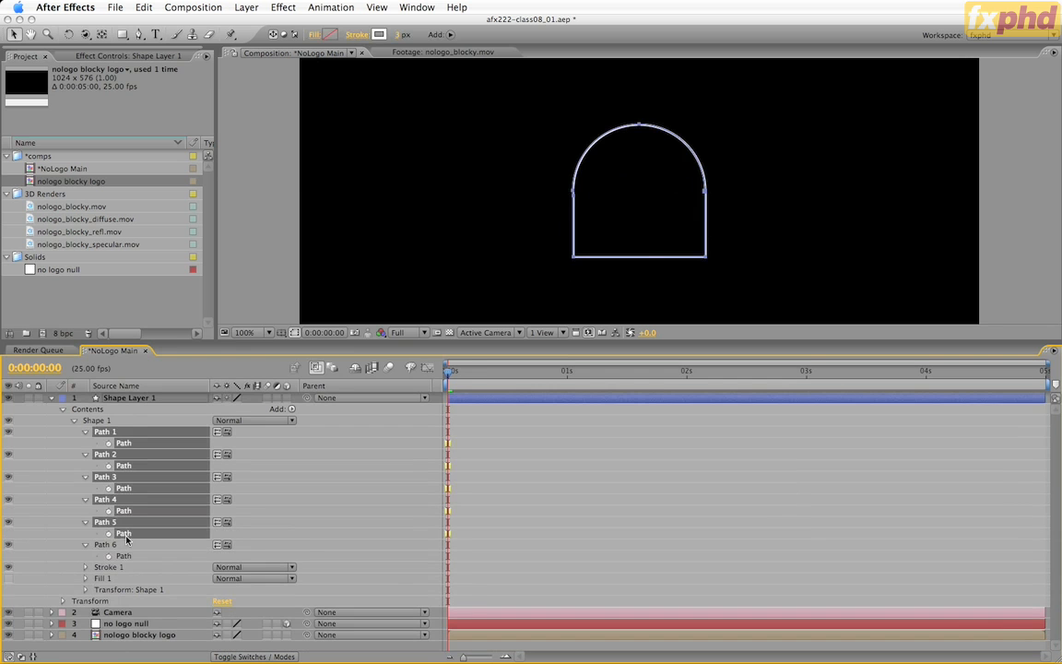
{"action": "left_click", "coordinate": [122, 556], "text": "shift"}
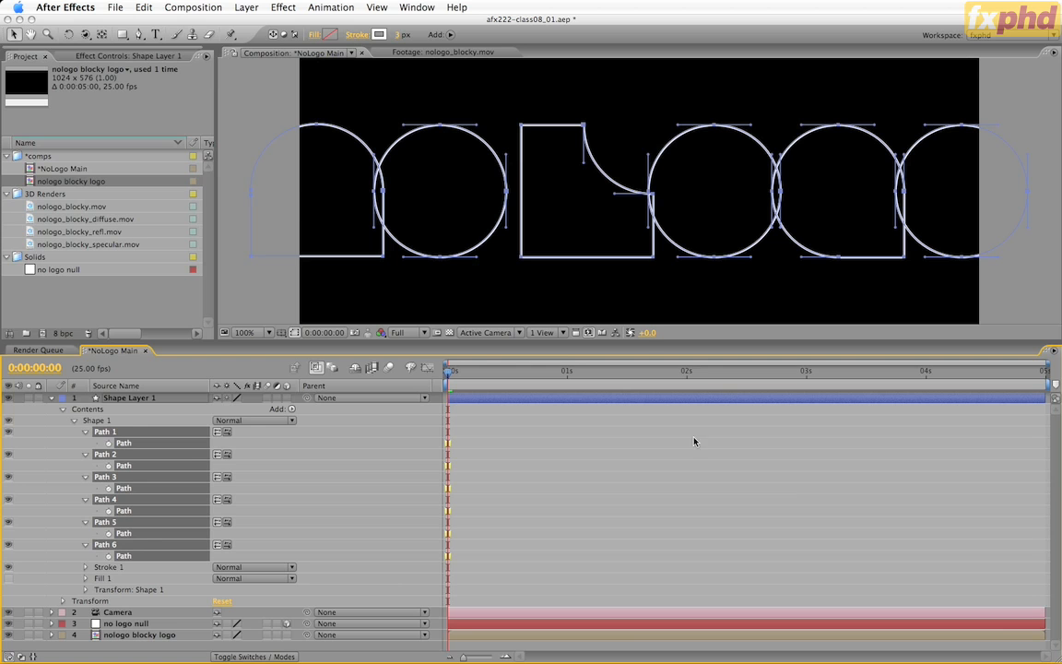
- Enlarge the composition view and look over the items that can be added to the shape layer's contents, without adding any
{"action": "left_click_drag", "start_coordinate": [638, 340], "coordinate": [643, 416]}
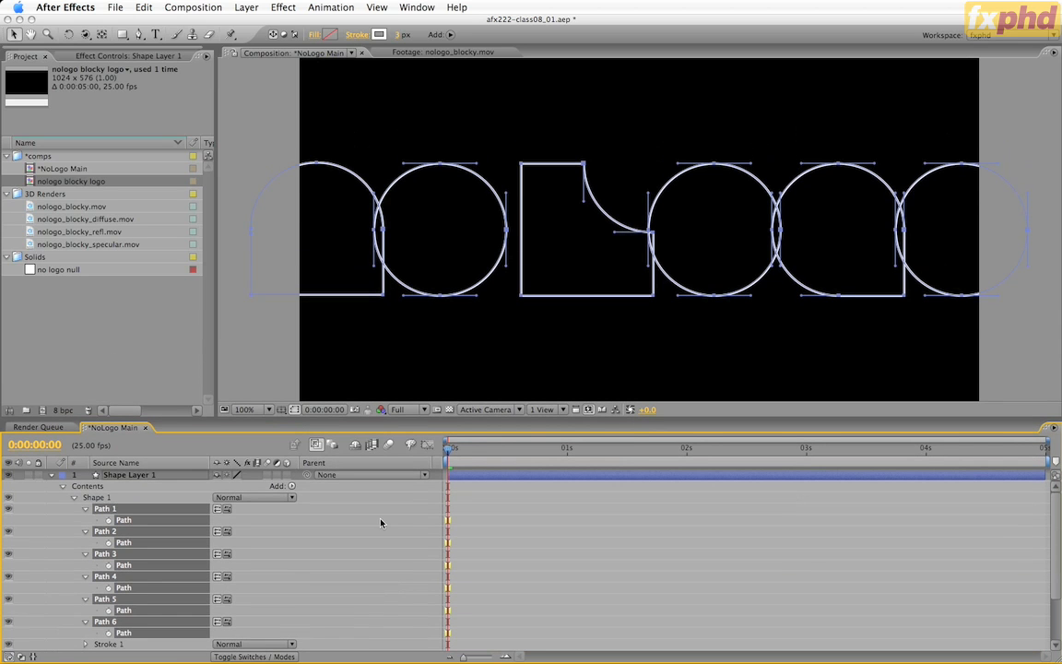
{"action": "left_click", "coordinate": [291, 486]}
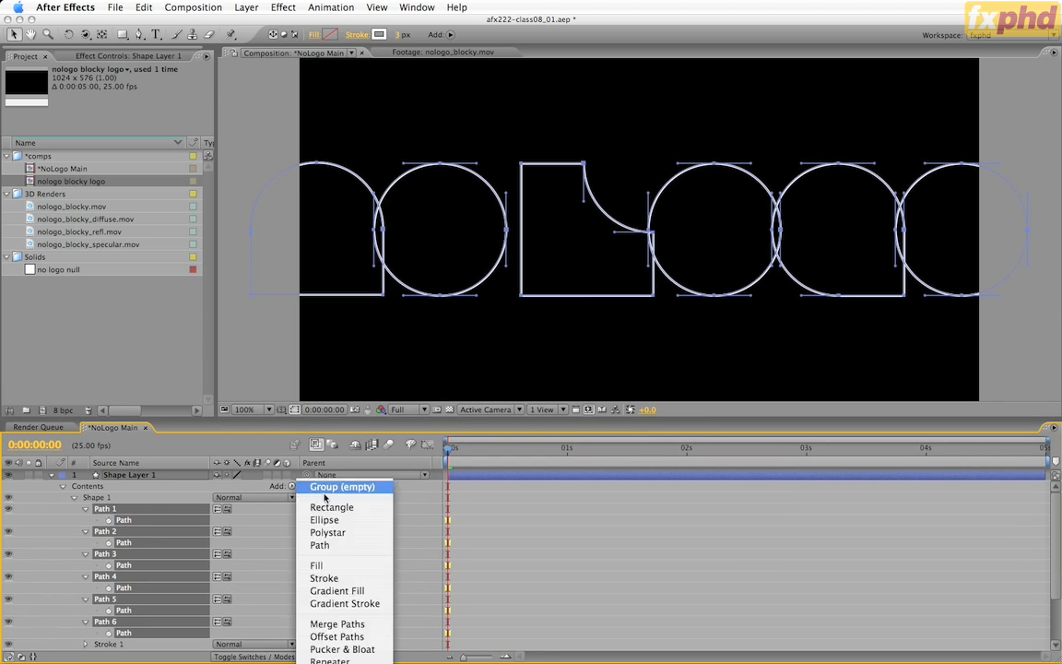
{"action": "left_click", "coordinate": [588, 377]}
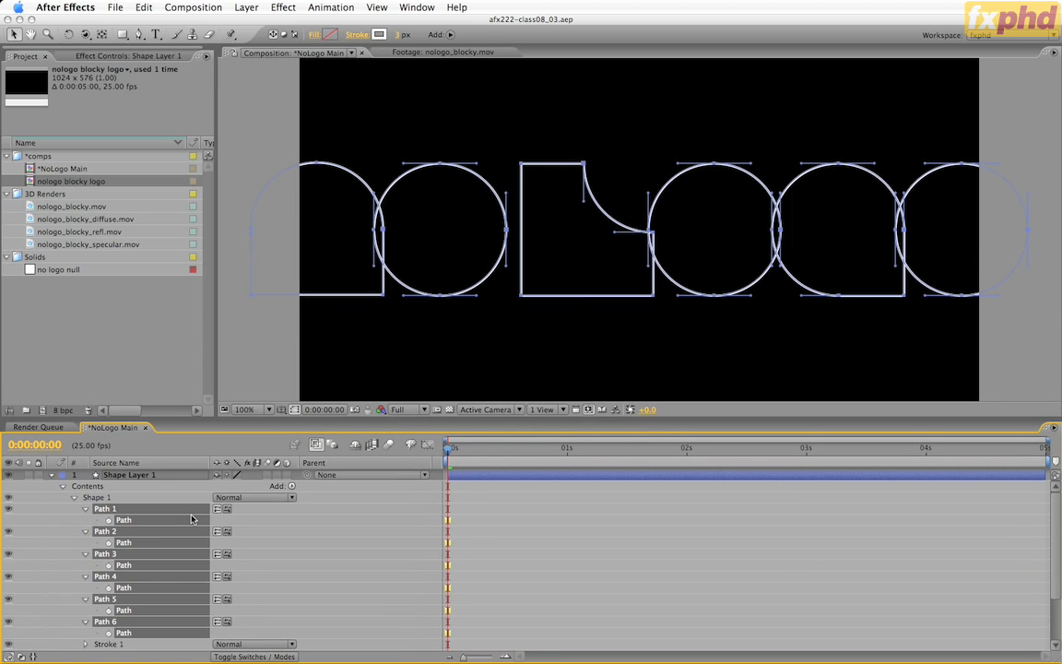
- Collapse Shape Layer 1's contents and make it a 3D layer
{"action": "left_click", "coordinate": [135, 477]}
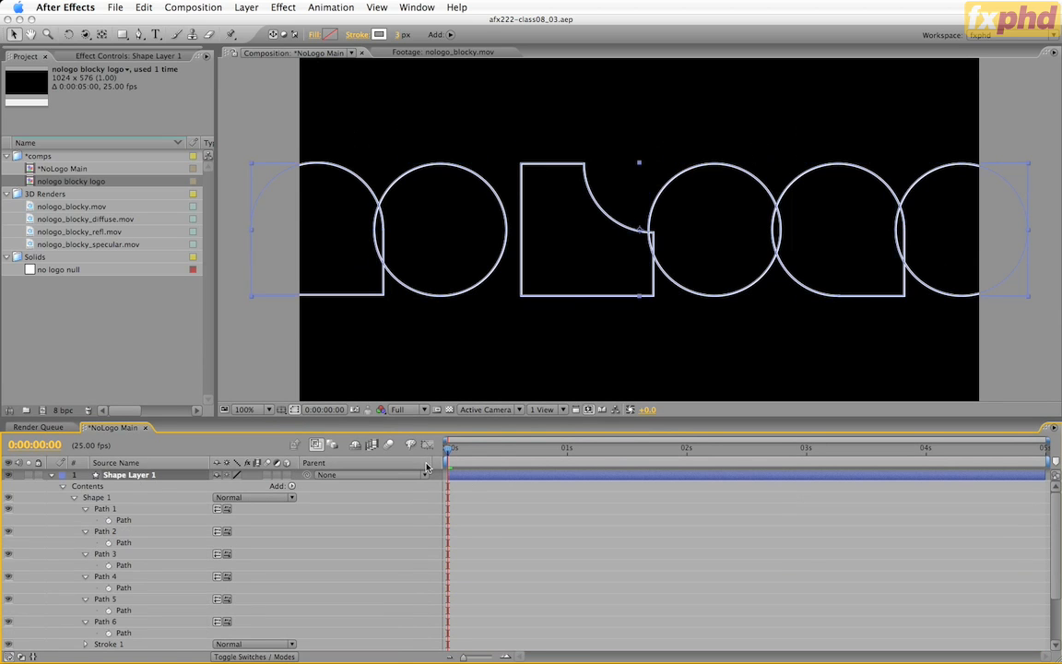
{"action": "left_click", "coordinate": [51, 475]}
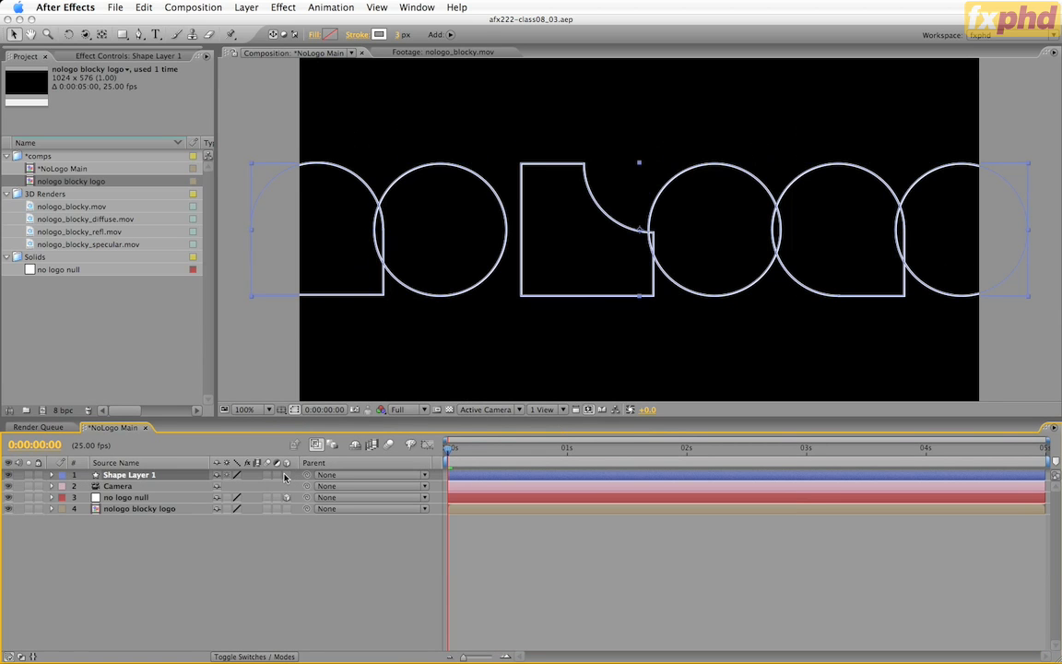
{"action": "left_click", "coordinate": [286, 474]}
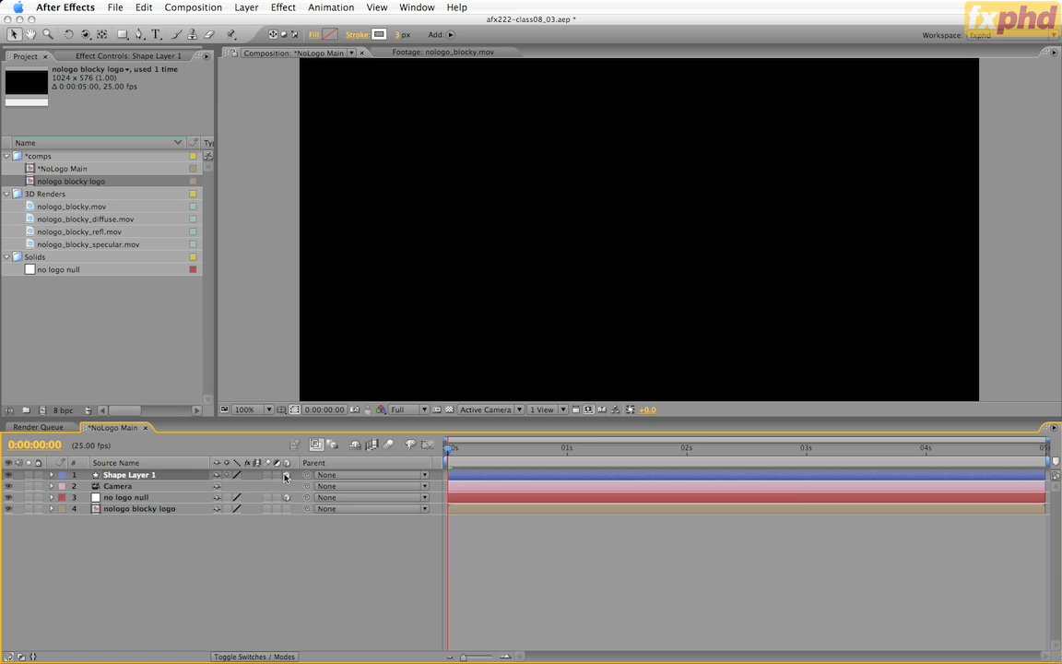
- Set Shape Layer 1's position to -14, 0, 0 and check its outlines against the rendered letters, ending at 0:00:02:21
{"action": "left_click_drag", "start_coordinate": [531, 451], "coordinate": [806, 450]}
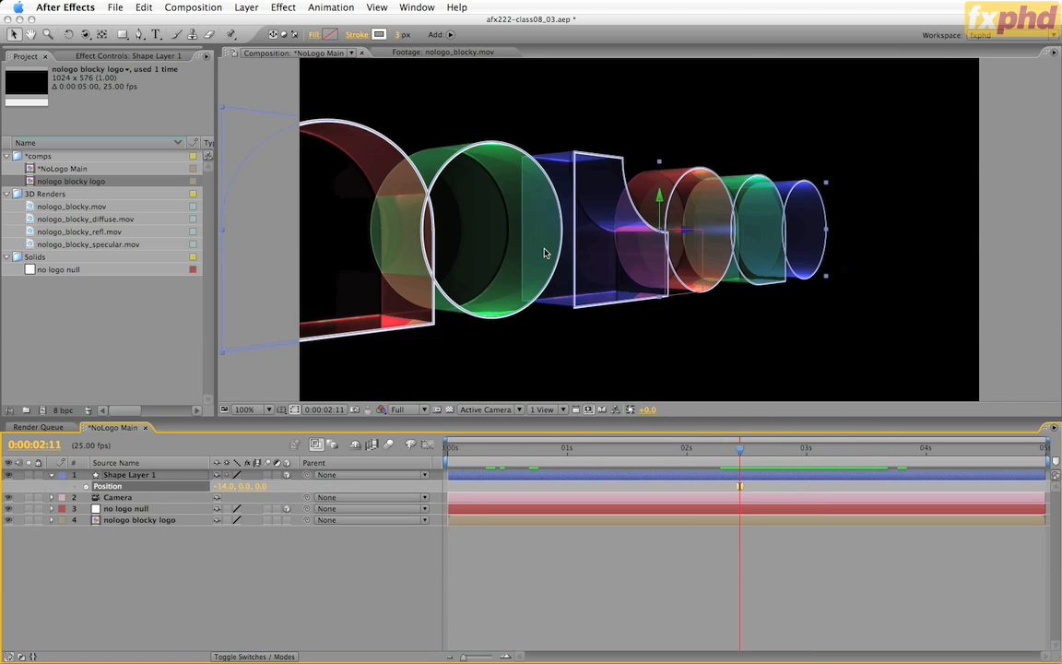
{"action": "mouse_move", "coordinate": [739, 447]}
{"action": "left_mouse_down"}
{"action": "mouse_move", "coordinate": [783, 441]}
{"action": "mouse_move", "coordinate": [759, 444]}
{"action": "left_mouse_up"}
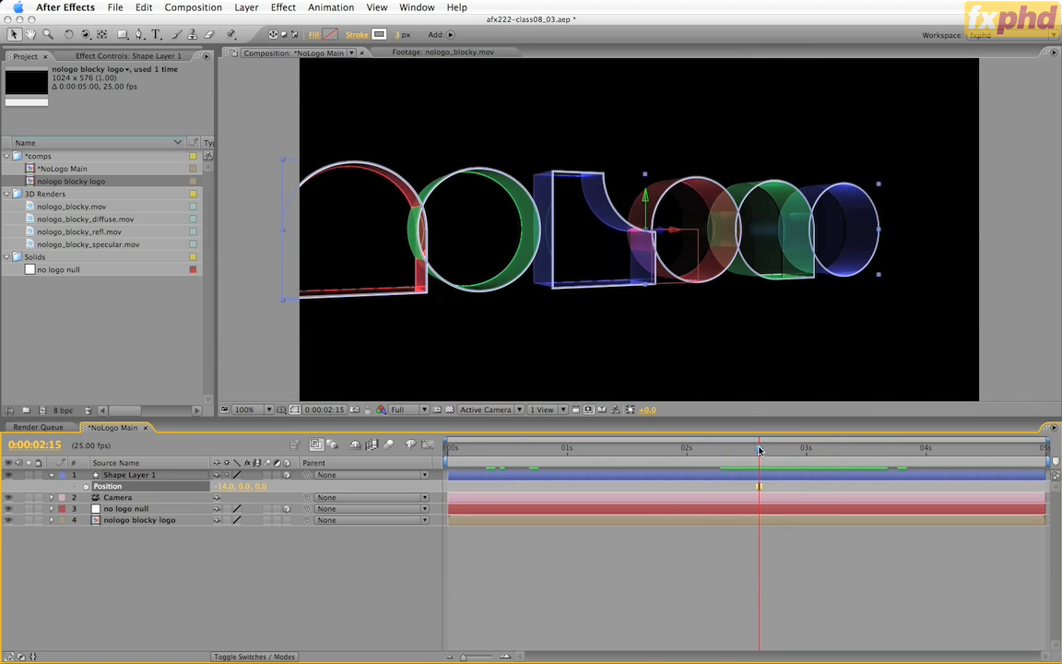
{"action": "left_click_drag", "start_coordinate": [759, 450], "coordinate": [787, 462]}
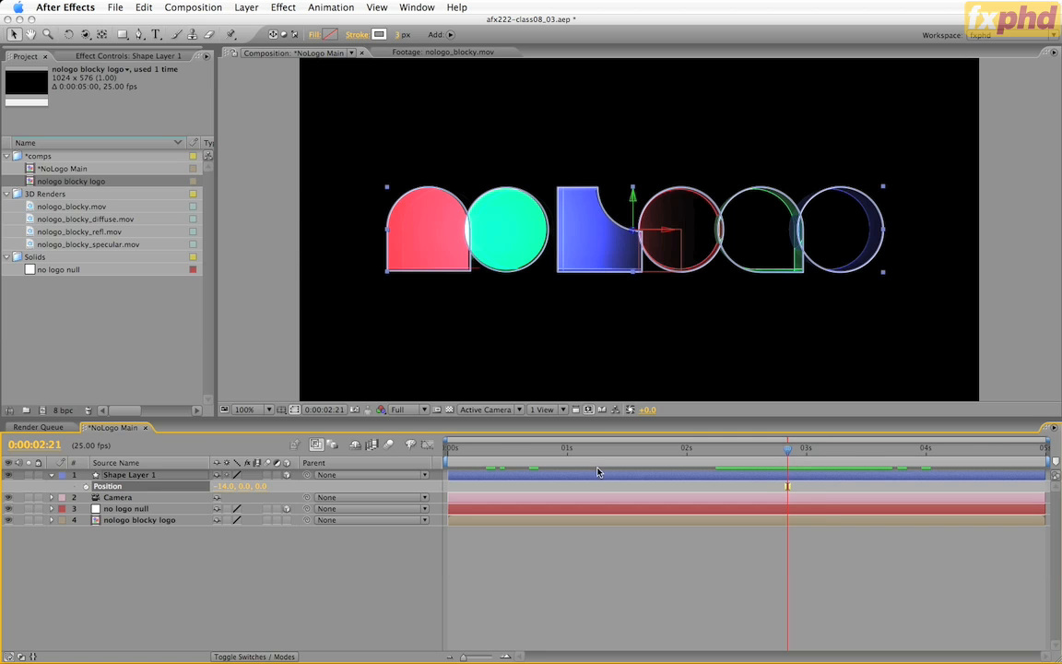
- With Shape Layer 1 selected, open the Swatch You Want script panel and make it narrower
{"action": "left_click", "coordinate": [157, 473]}
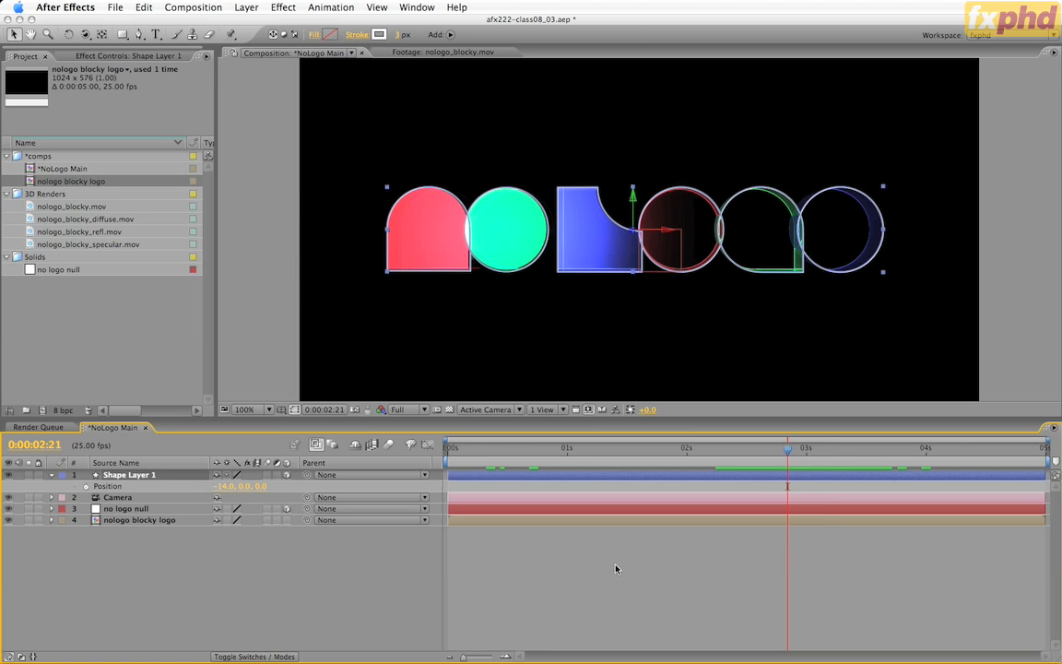
{"action": "left_click", "coordinate": [417, 7]}
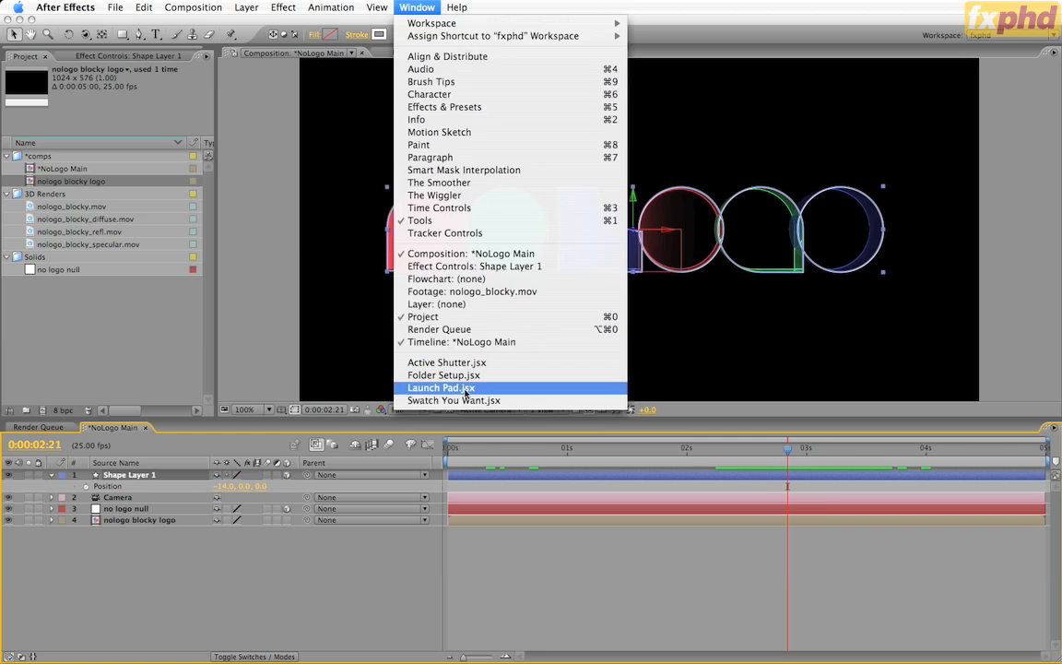
{"action": "left_click", "coordinate": [468, 402]}
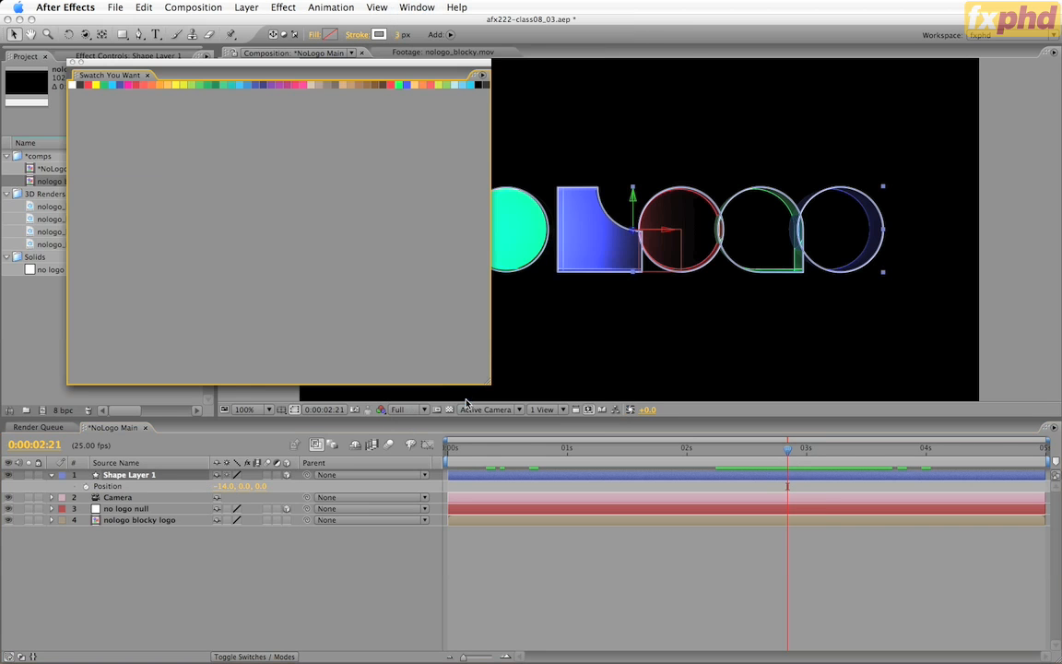
{"action": "left_click_drag", "start_coordinate": [184, 72], "coordinate": [260, 104]}
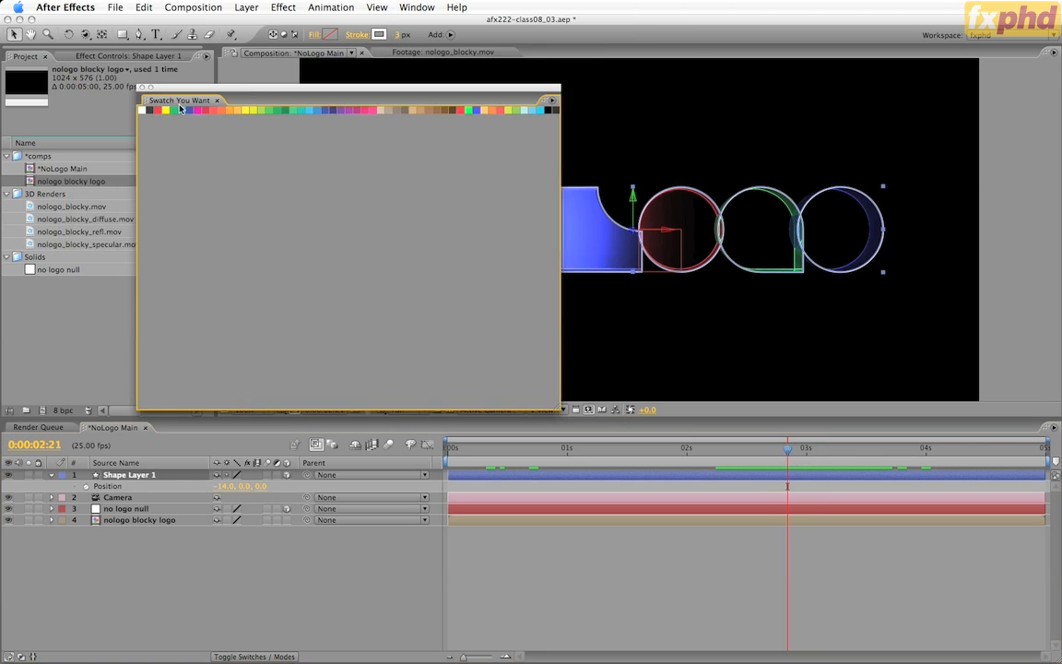
{"action": "left_click_drag", "start_coordinate": [557, 407], "coordinate": [289, 368]}
- Import the blockylogo01.ase swatch file into Swatch You Want, then dock that panel beneath the Project panel and shorten it
{"action": "left_click", "coordinate": [149, 150]}
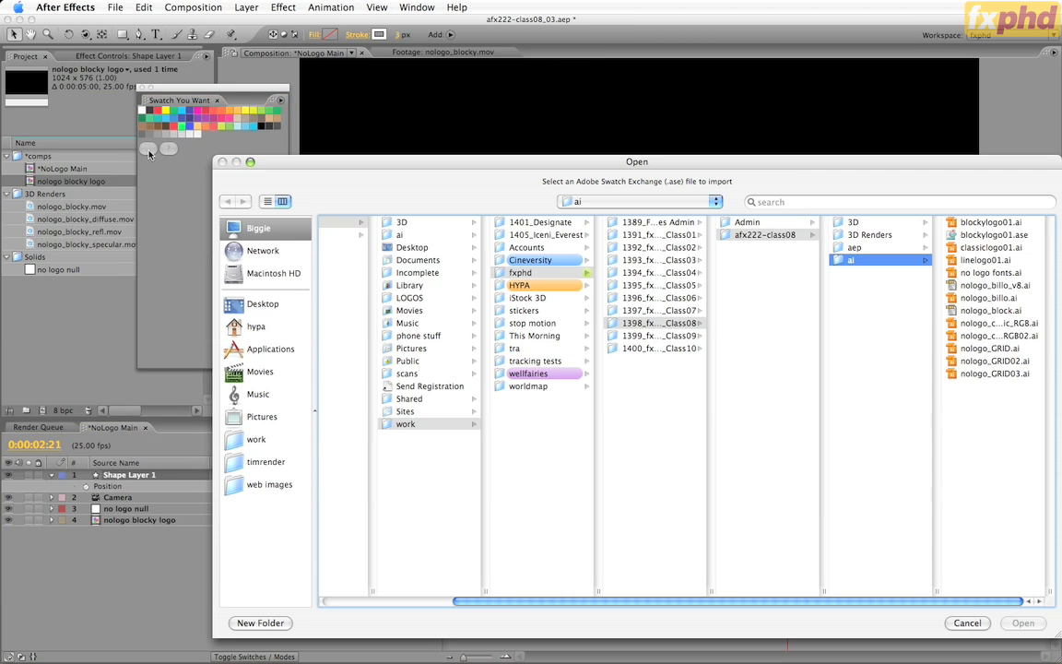
{"action": "left_click", "coordinate": [981, 235]}
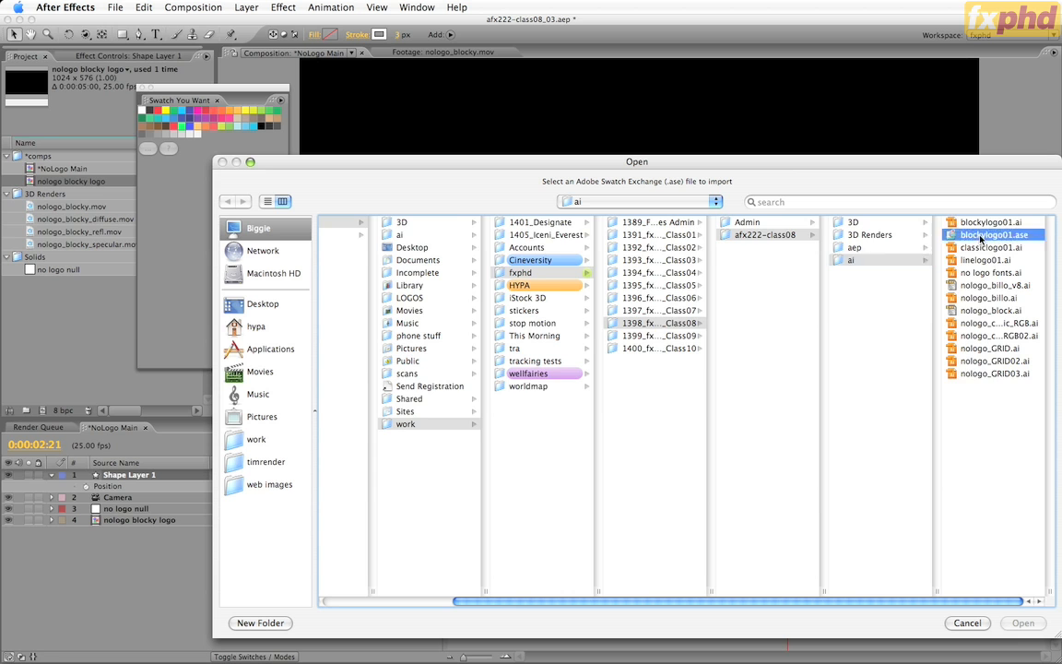
{"action": "key", "text": "Return"}
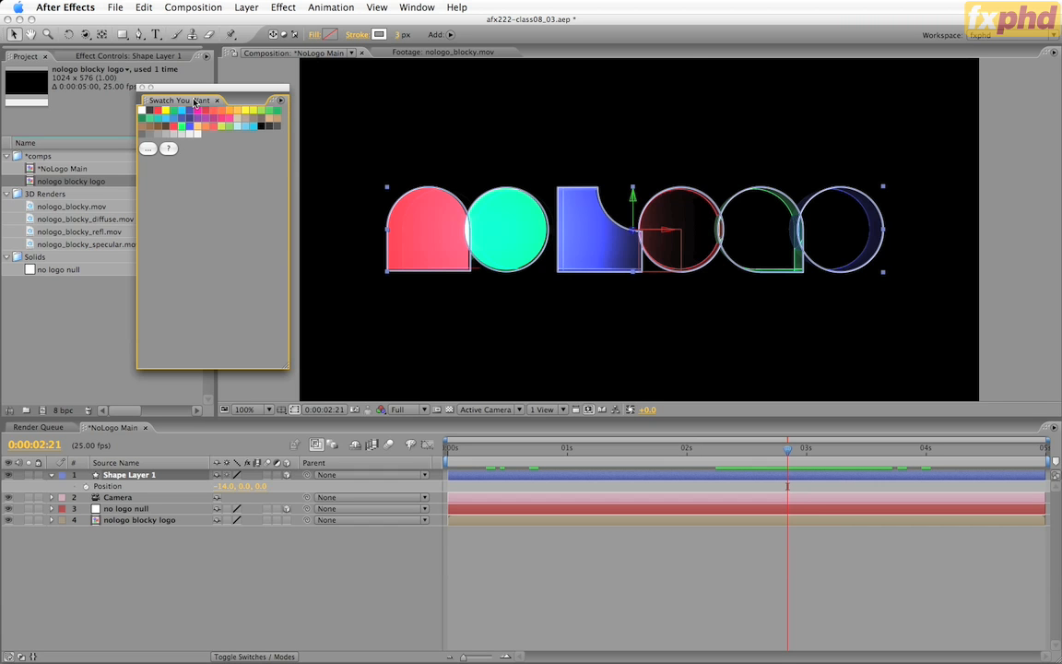
{"action": "left_click_drag", "start_coordinate": [194, 101], "coordinate": [92, 369]}
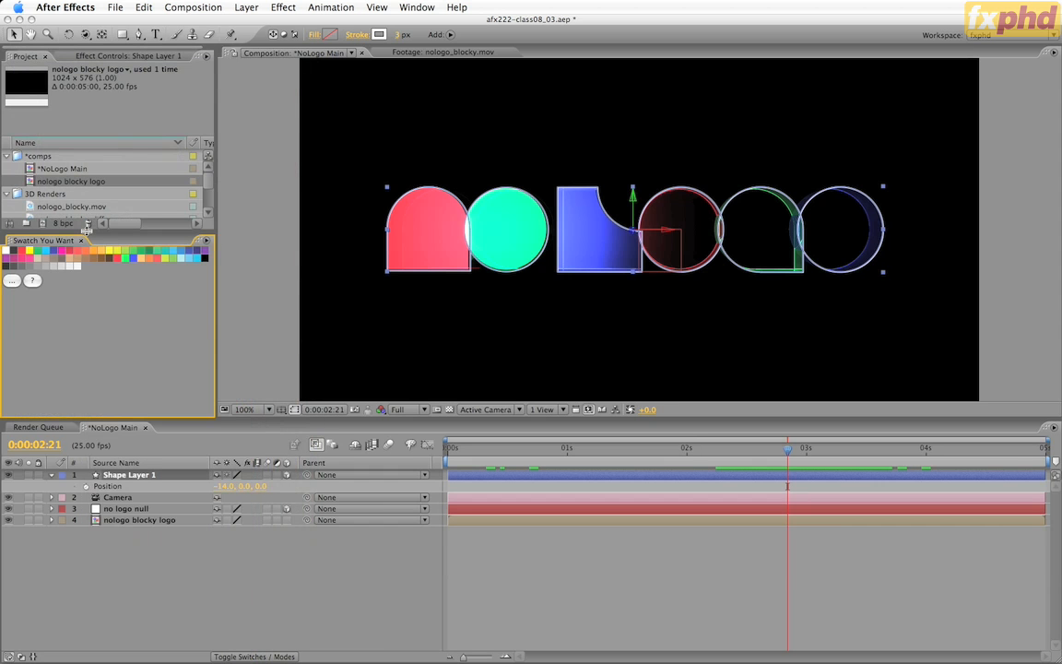
{"action": "left_click_drag", "start_coordinate": [87, 226], "coordinate": [86, 320]}
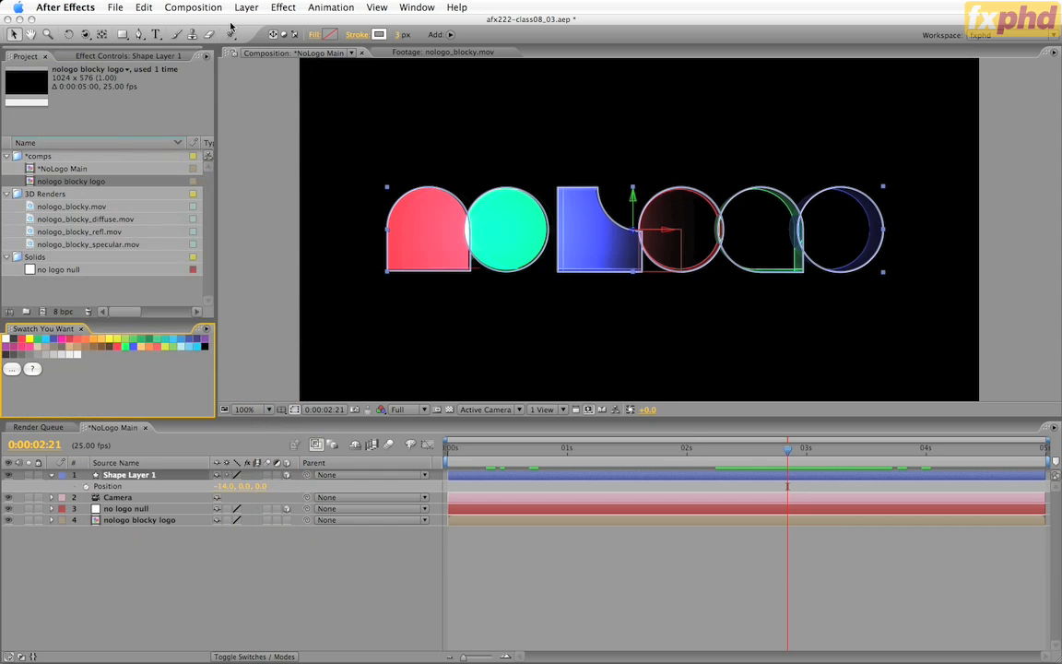
- Set Shape Layer 1's fill to the logo red FF1E2D, sampled from the imported swatches
{"action": "left_click", "coordinate": [330, 36]}
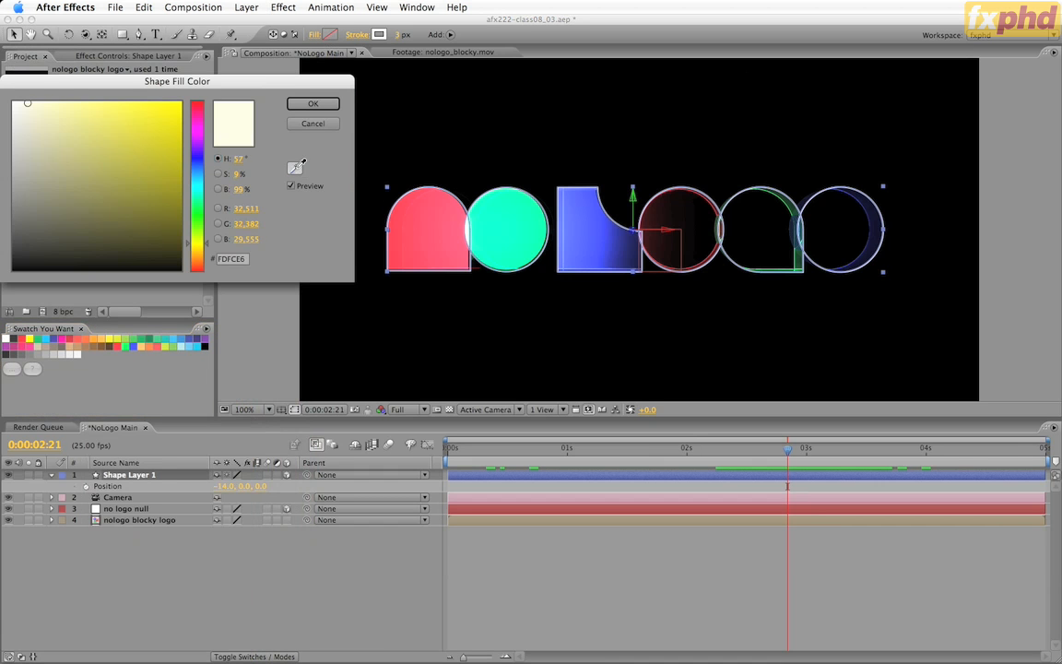
{"action": "left_click", "coordinate": [297, 166]}
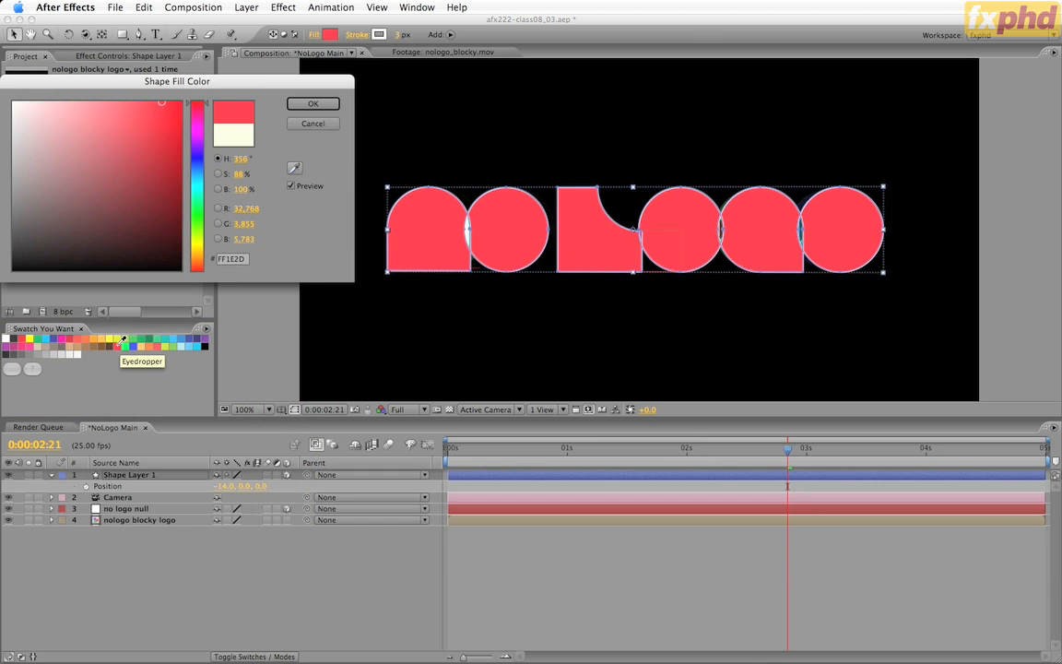
{"action": "left_click", "coordinate": [120, 341]}
{"action": "left_click", "coordinate": [304, 103]}
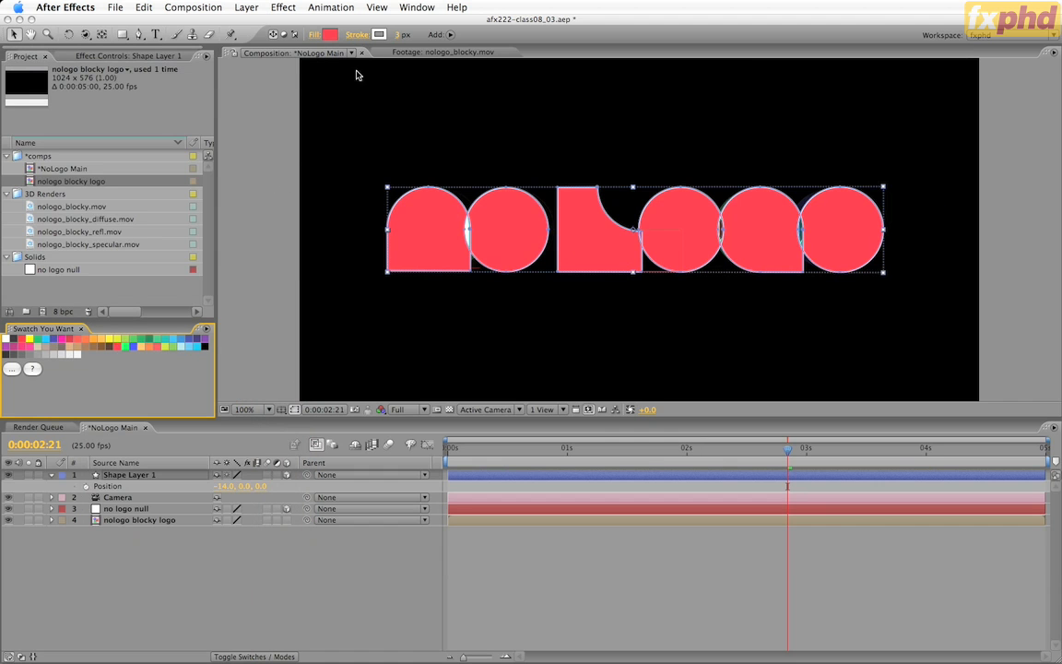
- Set the shape's stroke colour to the same logo red sampled from the swatches
{"action": "left_click", "coordinate": [379, 36]}
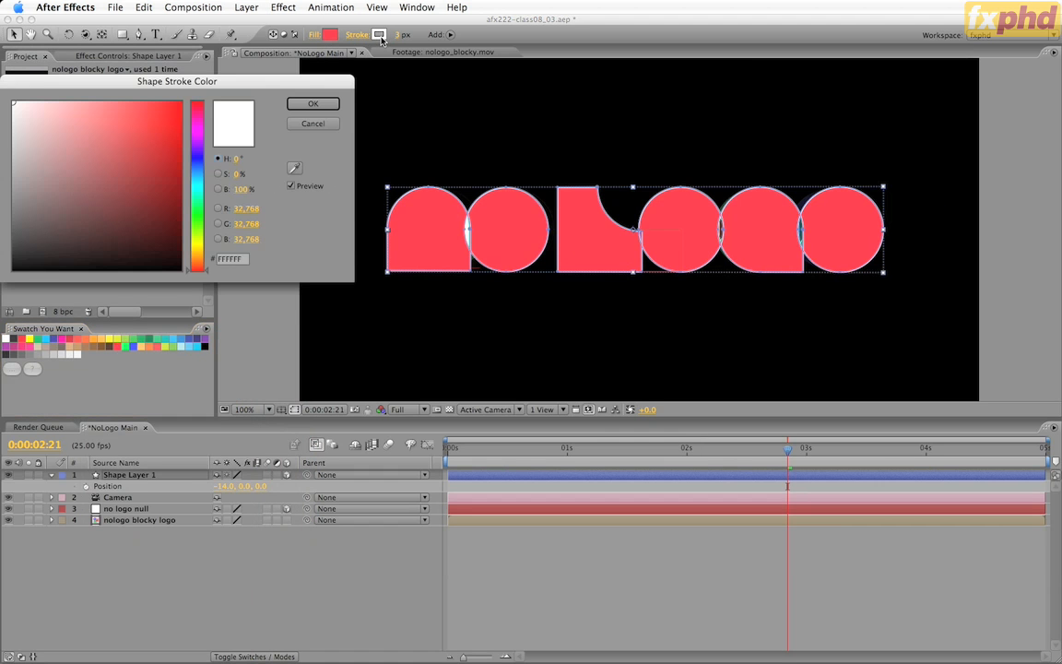
{"action": "left_click", "coordinate": [294, 168]}
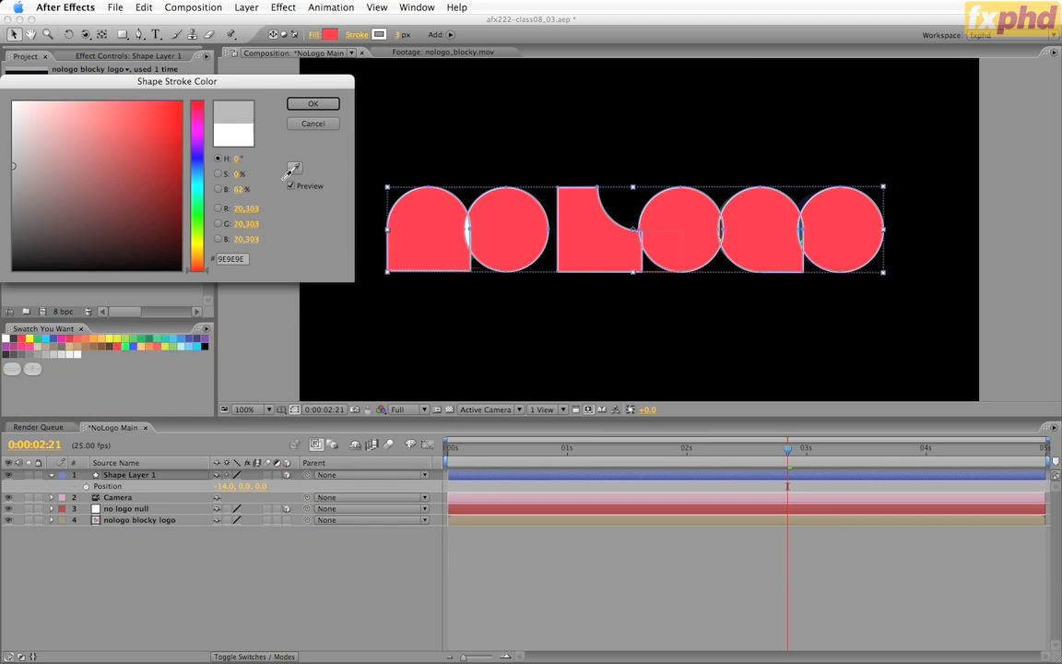
{"action": "left_click", "coordinate": [119, 340]}
{"action": "left_click", "coordinate": [314, 103]}
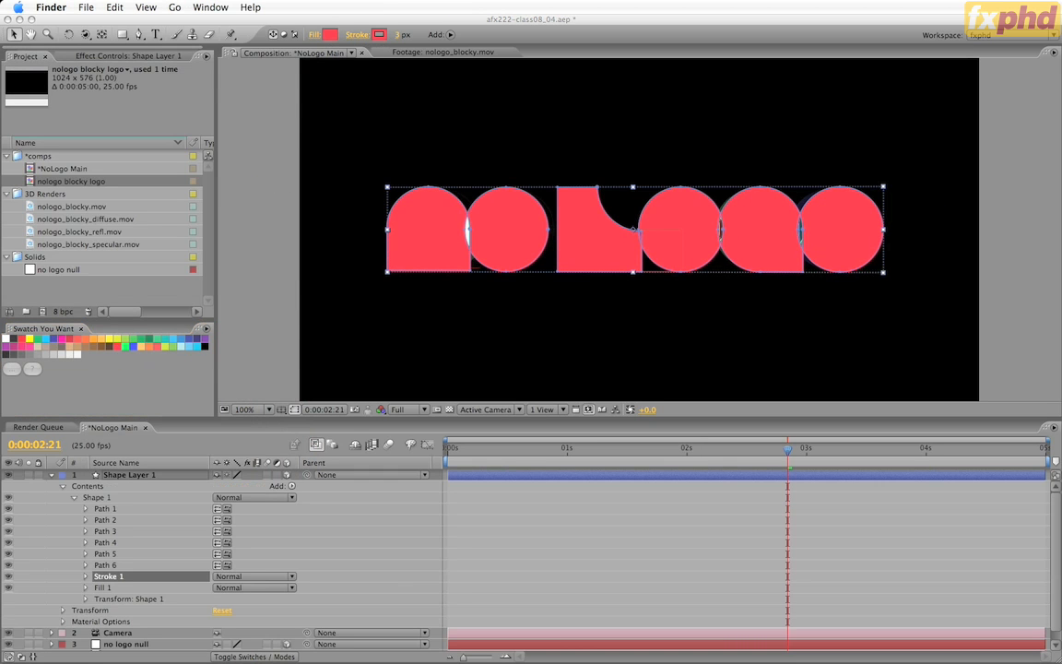
- Set the Stroke Width of Stroke 1 to 0.1 and collapse the stroke's properties
{"action": "left_click", "coordinate": [87, 578]}
{"action": "left_click", "coordinate": [86, 576]}
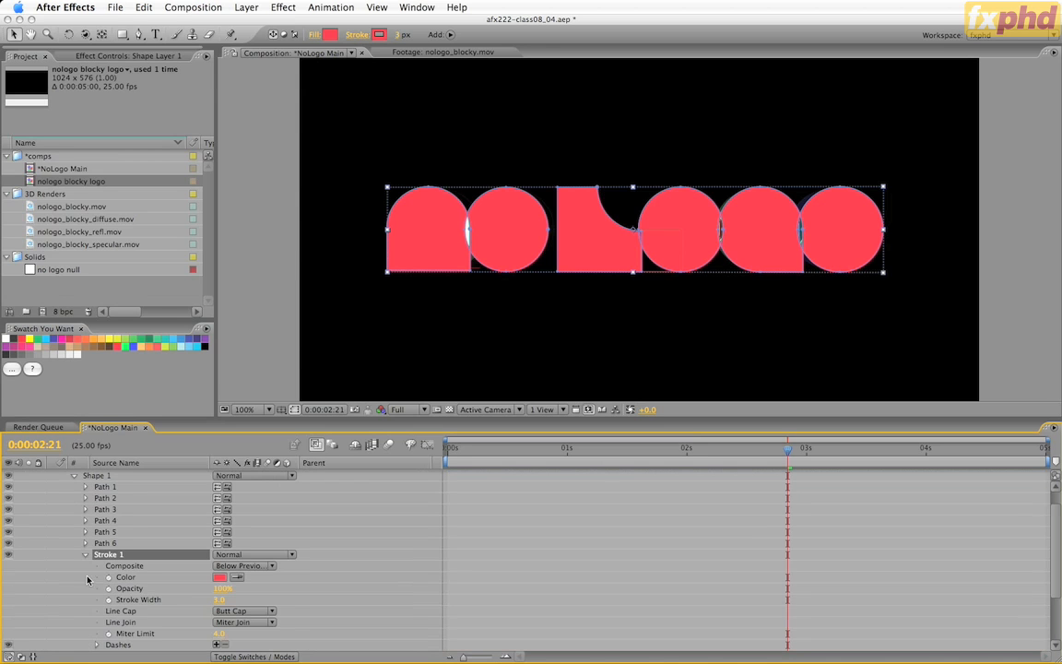
{"action": "left_click", "coordinate": [220, 599]}
{"action": "type", "text": "0.1"}
{"action": "key", "text": "Return"}
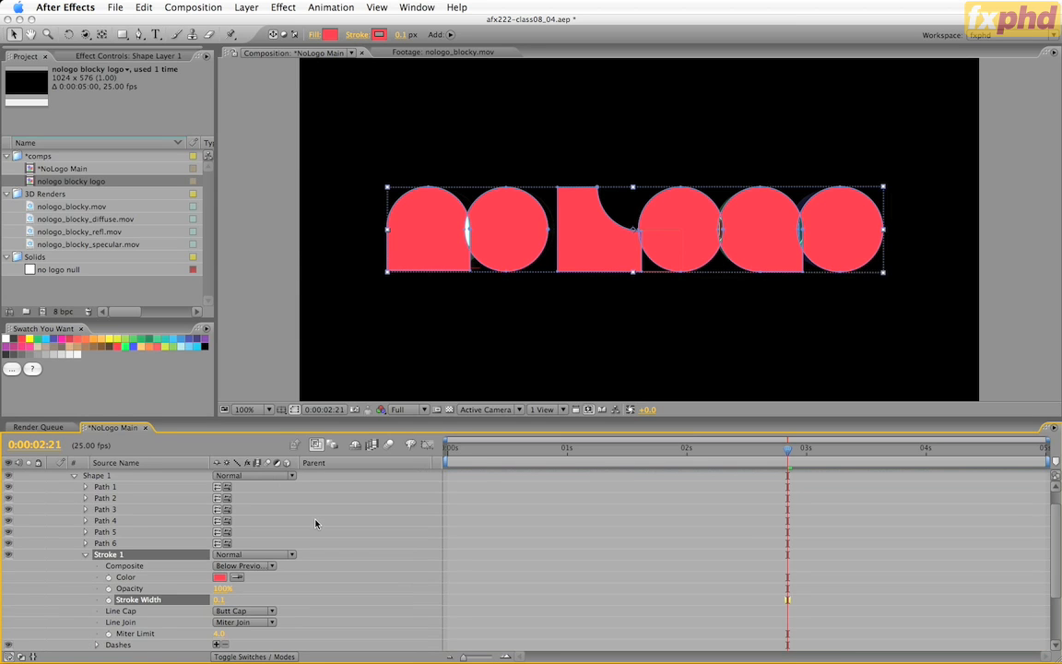
{"action": "left_click", "coordinate": [86, 555]}
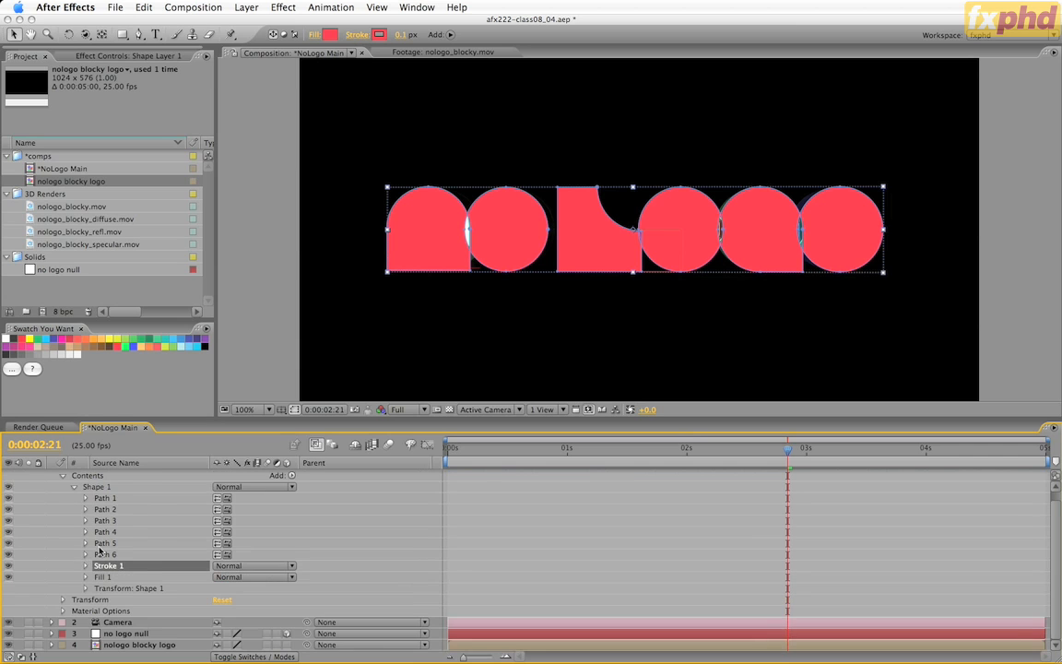
{"action": "scroll", "coordinate": [324, 519], "scroll_direction": "up", "scroll_amount": 1}
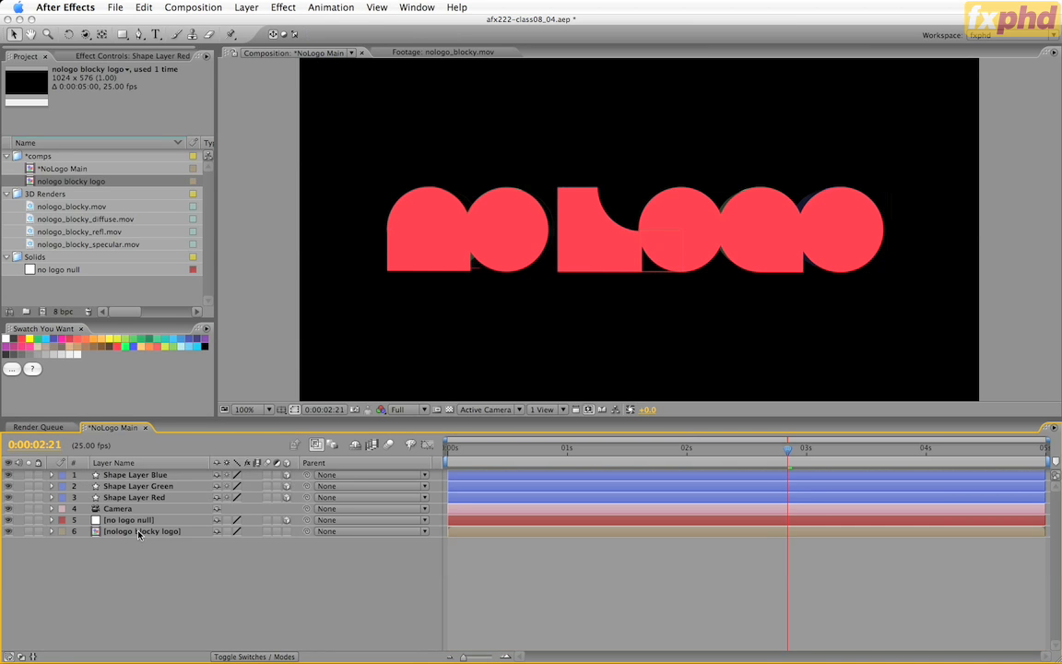
- Try to move Shape Layer Green in the composition view, then undo the move and deselect the layer
{"action": "left_click", "coordinate": [112, 486]}
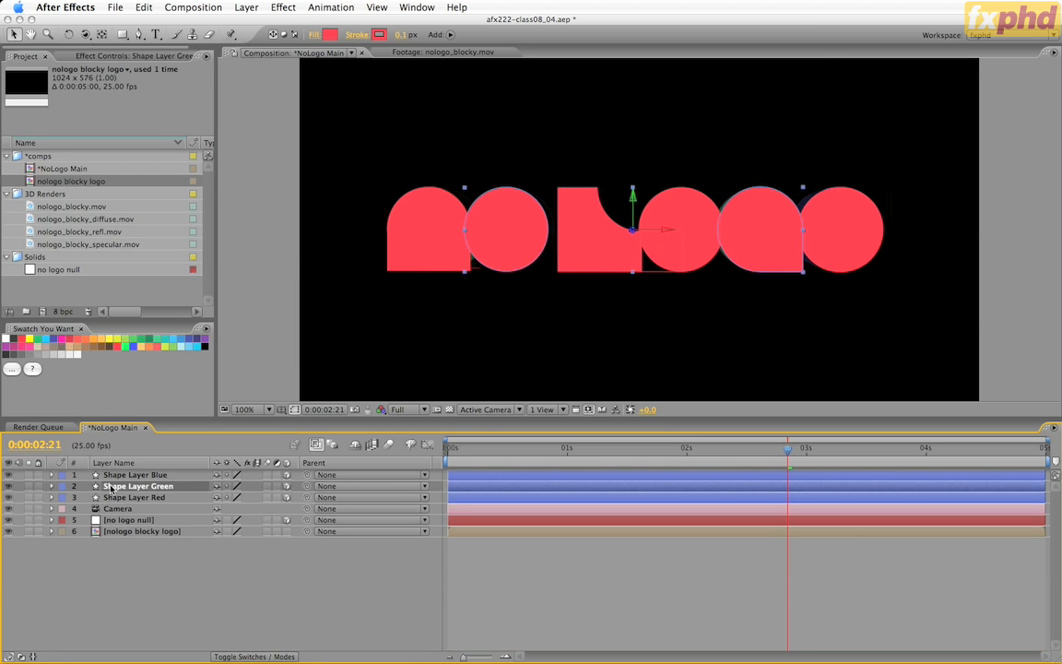
{"action": "mouse_move", "coordinate": [628, 219]}
{"action": "left_mouse_down"}
{"action": "mouse_move", "coordinate": [635, 128]}
{"action": "mouse_move", "coordinate": [627, 255]}
{"action": "mouse_move", "coordinate": [613, 233]}
{"action": "left_mouse_up"}
{"action": "key", "text": "super+z"}
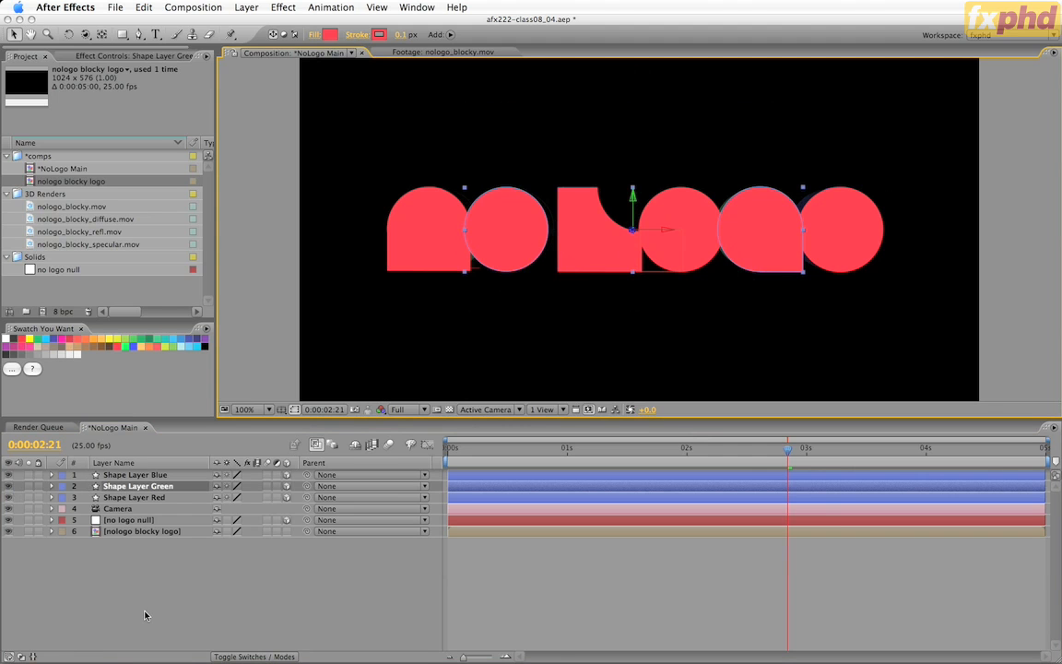
{"action": "left_click", "coordinate": [182, 596]}
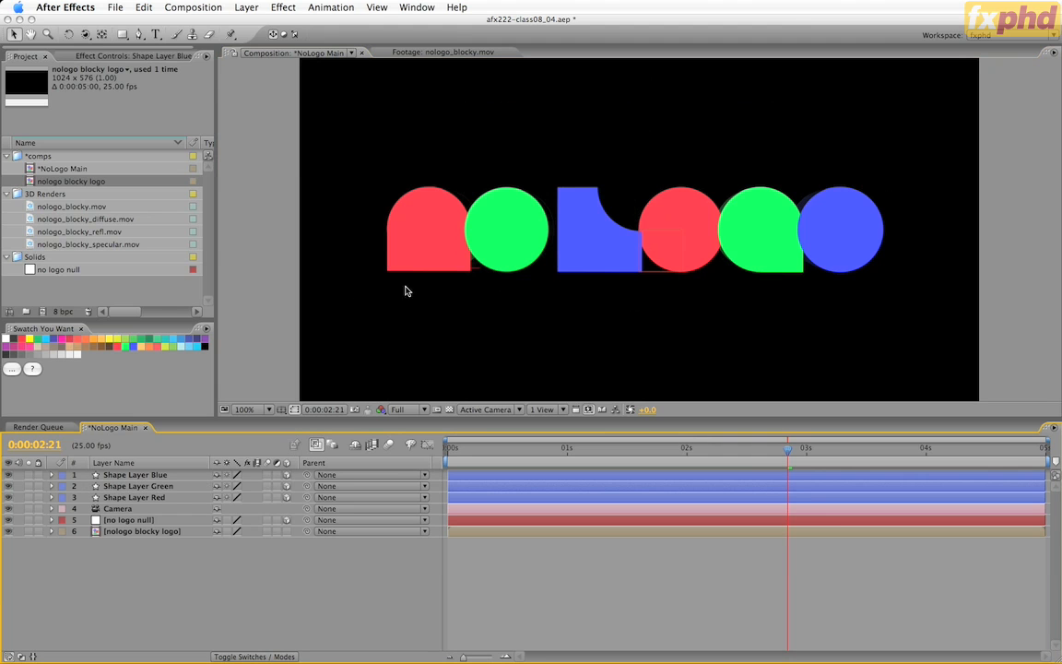
- Set the blending mode of the blue, green and red shape layers to Add
{"action": "left_click", "coordinate": [151, 486]}
{"action": "key", "text": "F4"}
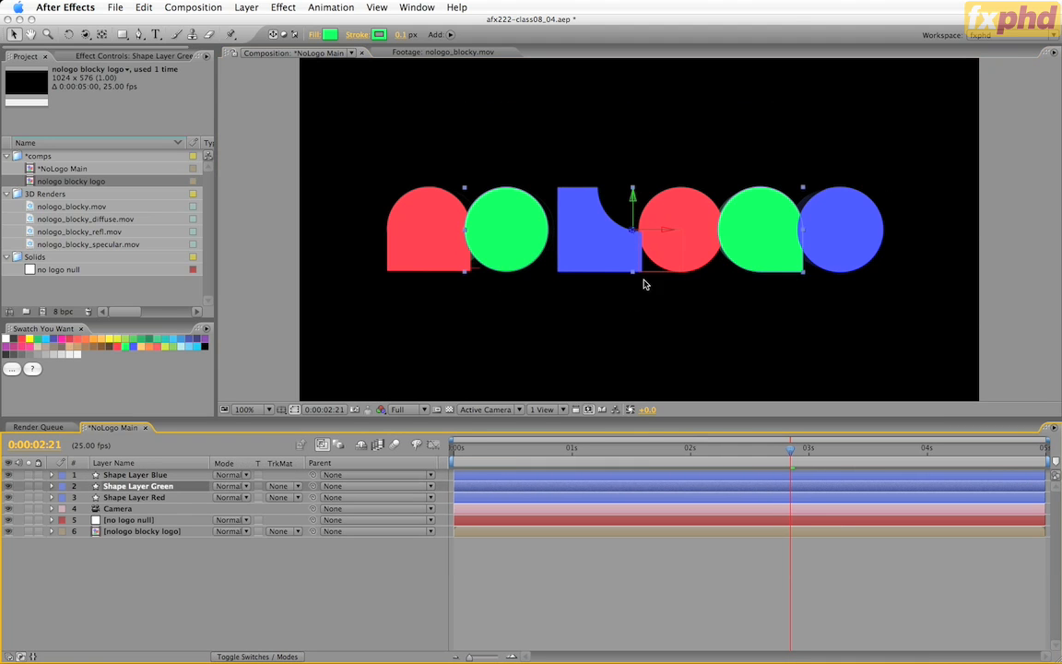
{"action": "left_click", "coordinate": [164, 476], "text": "shift"}
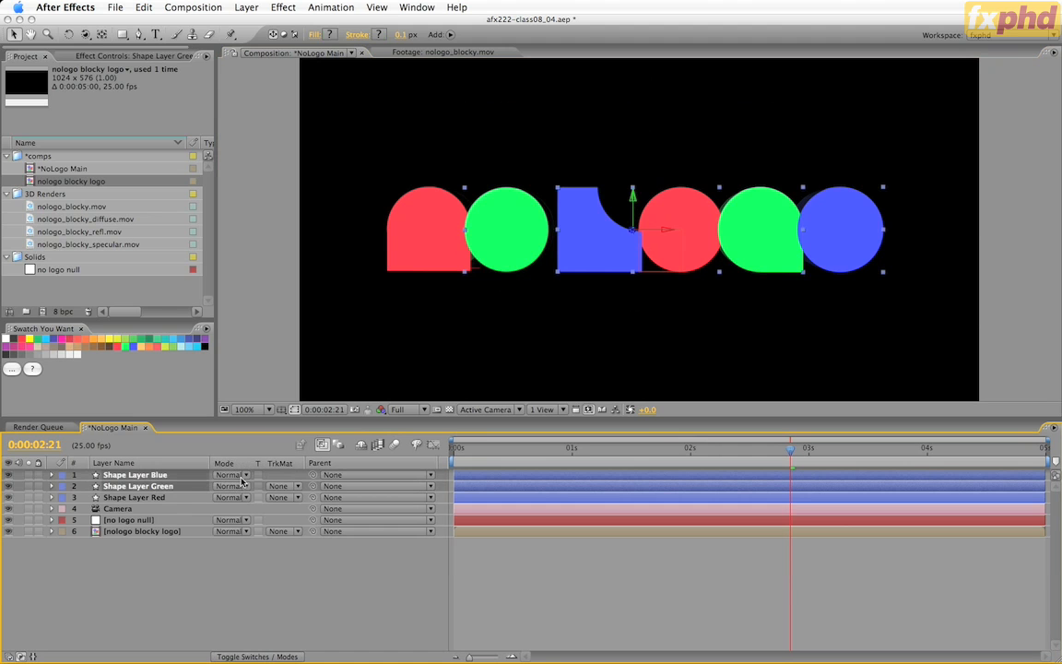
{"action": "left_click", "coordinate": [180, 499], "text": "shift"}
{"action": "left_click", "coordinate": [242, 477]}
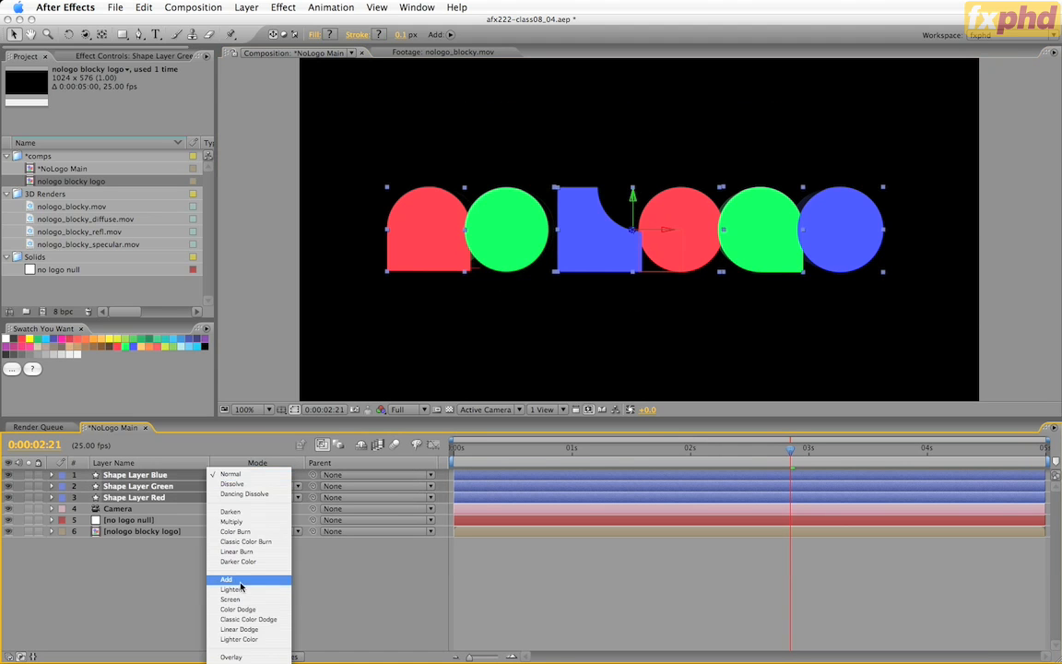
{"action": "left_click", "coordinate": [240, 579]}
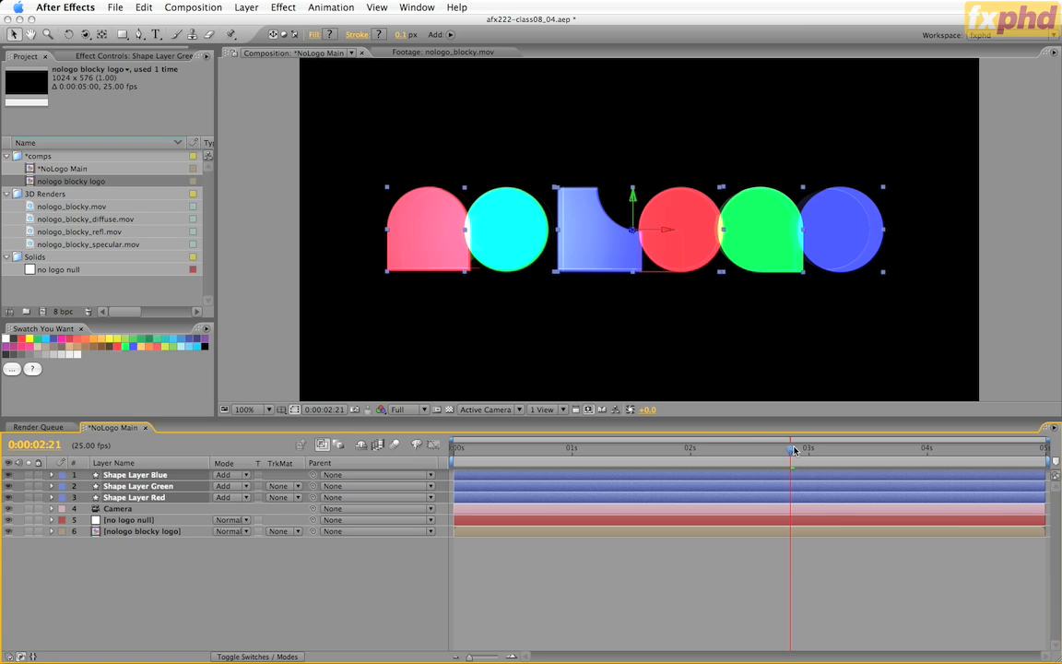
- Add a 100% opacity keyframe to the nologo blocky logo layer at 0:00:03:00
{"action": "mouse_move", "coordinate": [791, 449]}
{"action": "left_mouse_down"}
{"action": "mouse_move", "coordinate": [700, 461]}
{"action": "mouse_move", "coordinate": [811, 462]}
{"action": "mouse_move", "coordinate": [668, 463]}
{"action": "mouse_move", "coordinate": [801, 458]}
{"action": "left_mouse_up"}
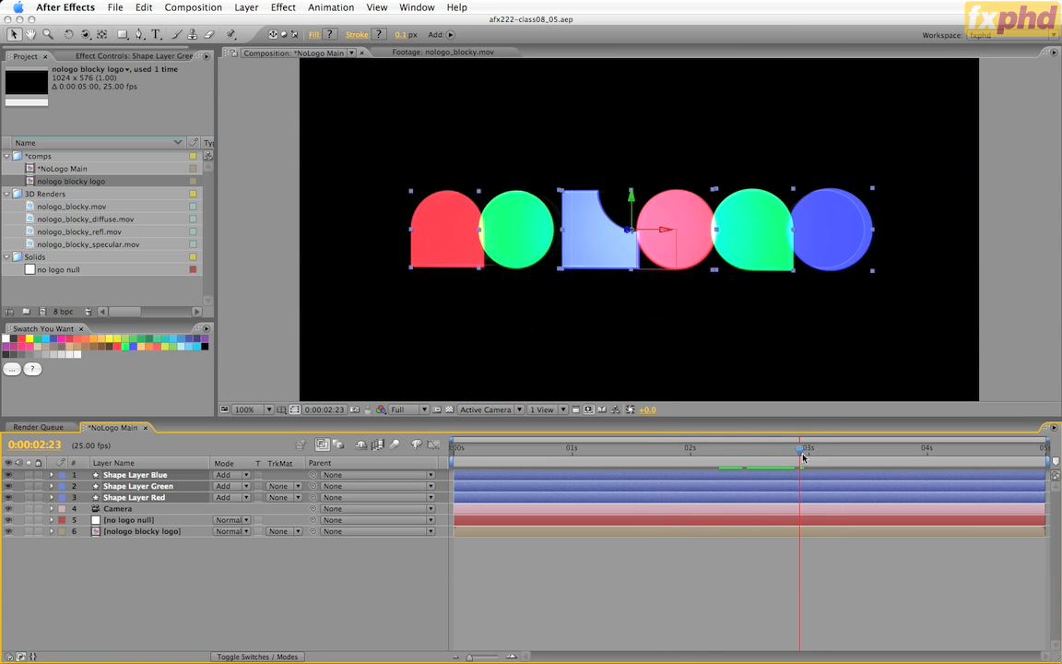
{"action": "left_click", "coordinate": [809, 450]}
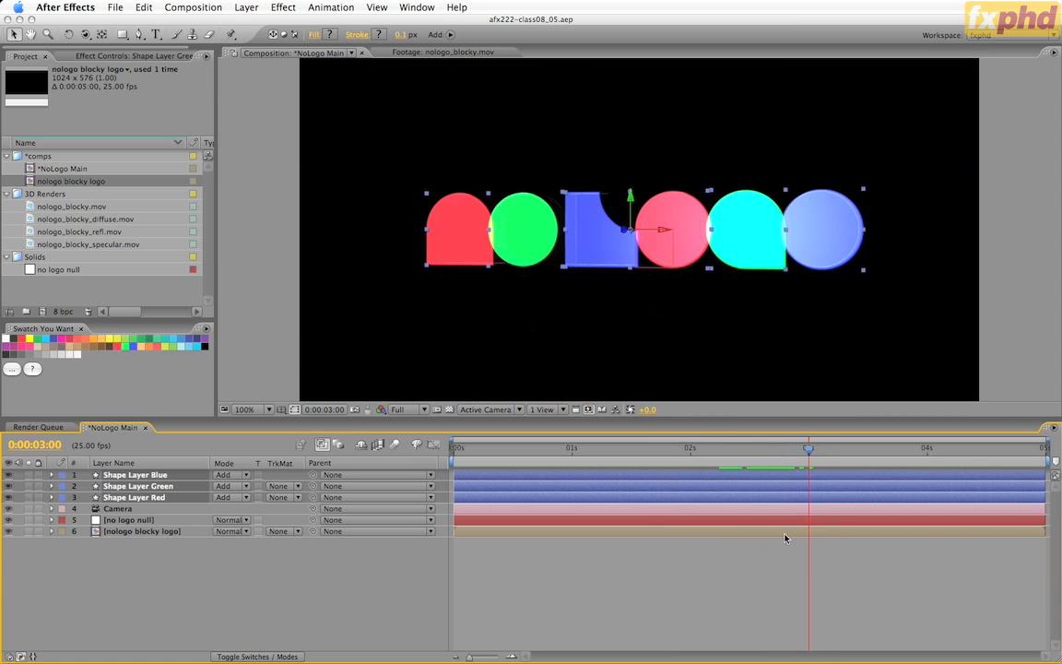
{"action": "left_click", "coordinate": [138, 531]}
{"action": "key", "text": "t"}
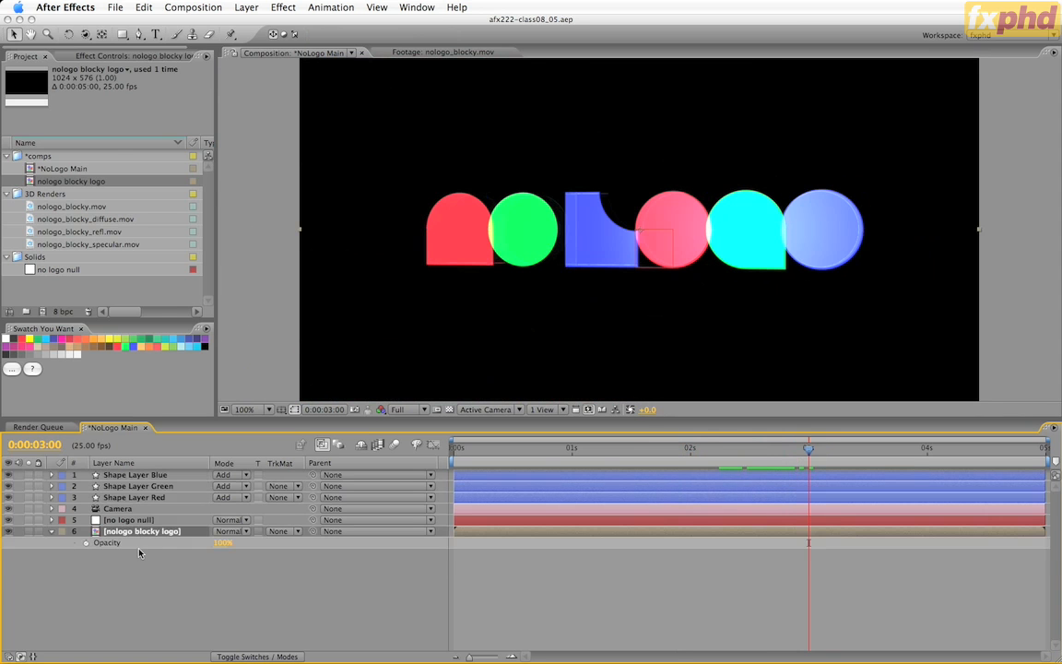
{"action": "left_click", "coordinate": [86, 543]}
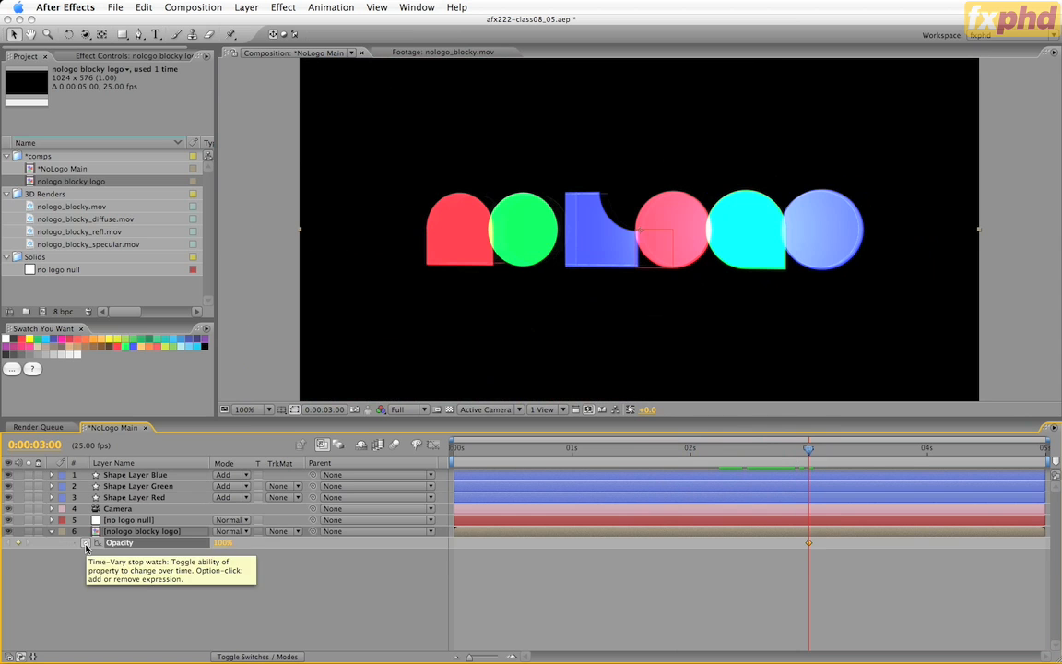
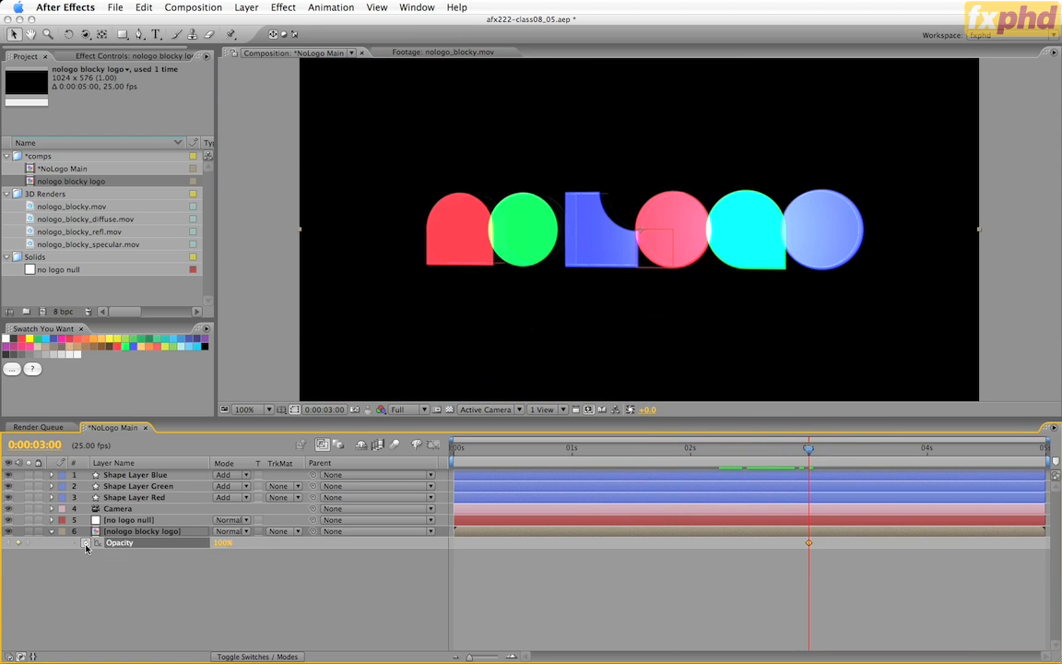
- Fade the nologo blocky logo layer to 0% opacity at 0:00:03:10 with eased keyframes, and trim the layer's end to that frame
{"action": "key", "text": "shift+Page_Down"}
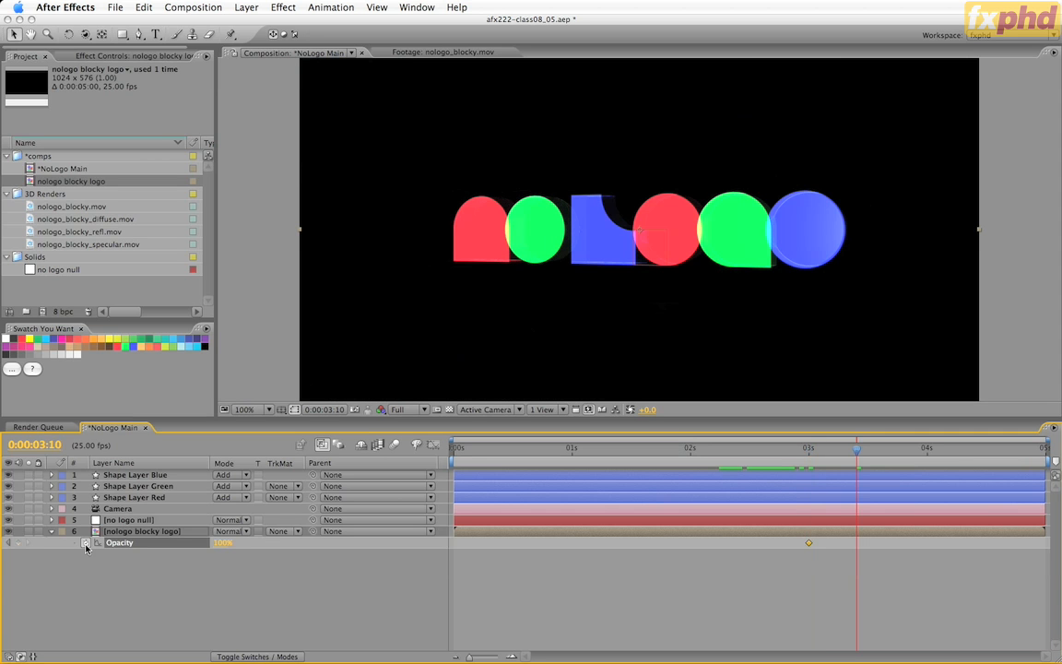
{"action": "left_click_drag", "start_coordinate": [219, 542], "coordinate": [37, 553]}
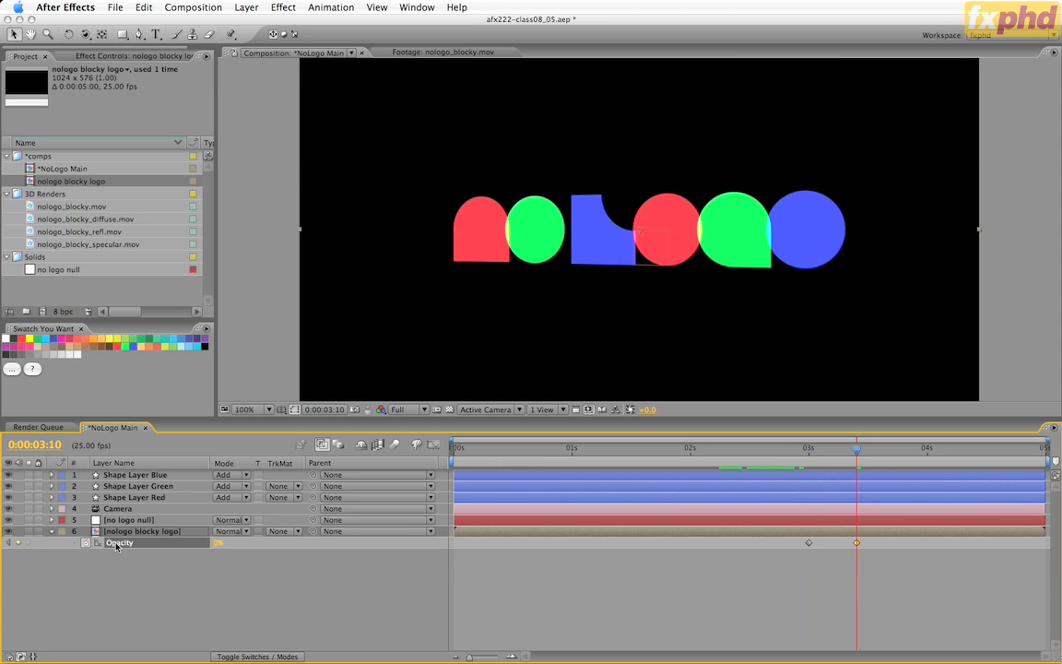
{"action": "key", "text": "F9"}
{"action": "key", "text": "alt+bracketright"}
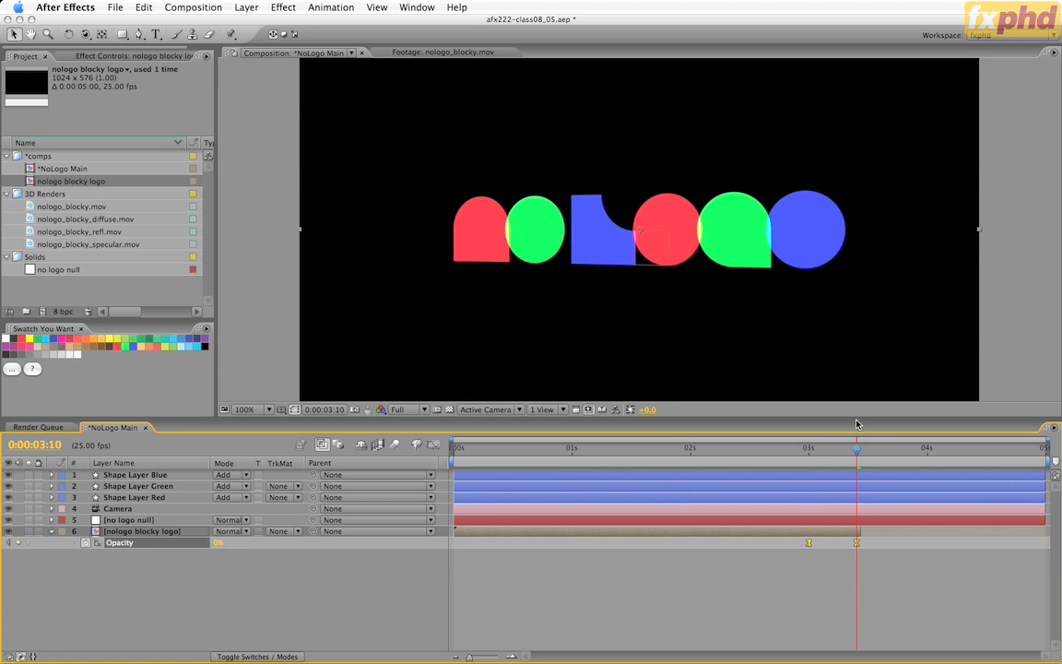
- Scrub through the composition to review the transition between the 3D render and the flat shapes, stopping at 0:00:02:04
{"action": "left_click_drag", "start_coordinate": [857, 451], "coordinate": [694, 513]}
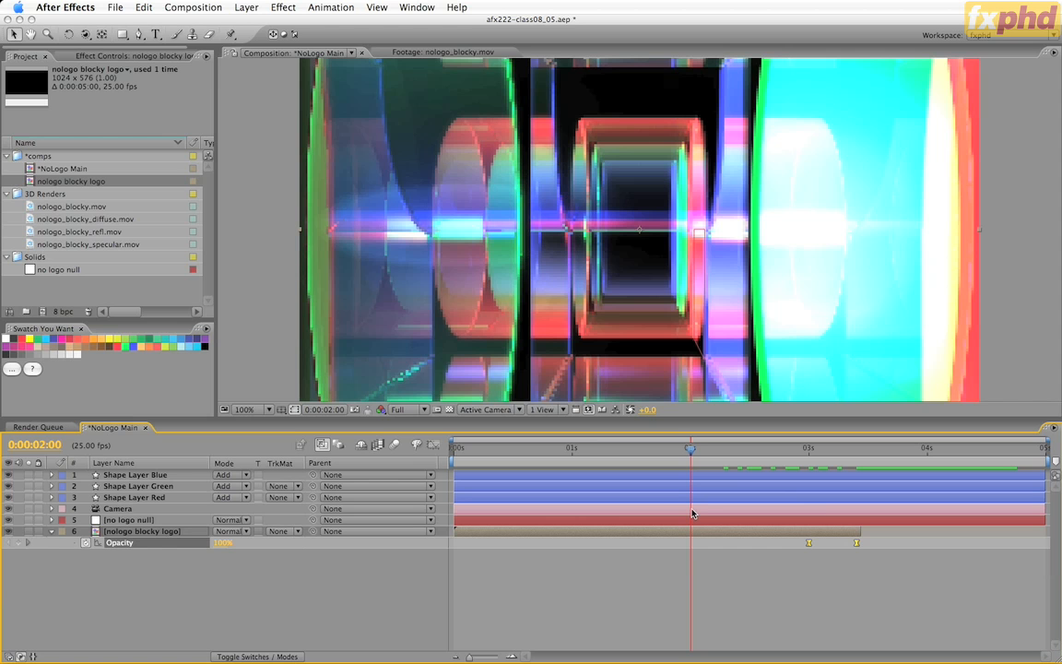
{"action": "left_click_drag", "start_coordinate": [692, 513], "coordinate": [813, 503]}
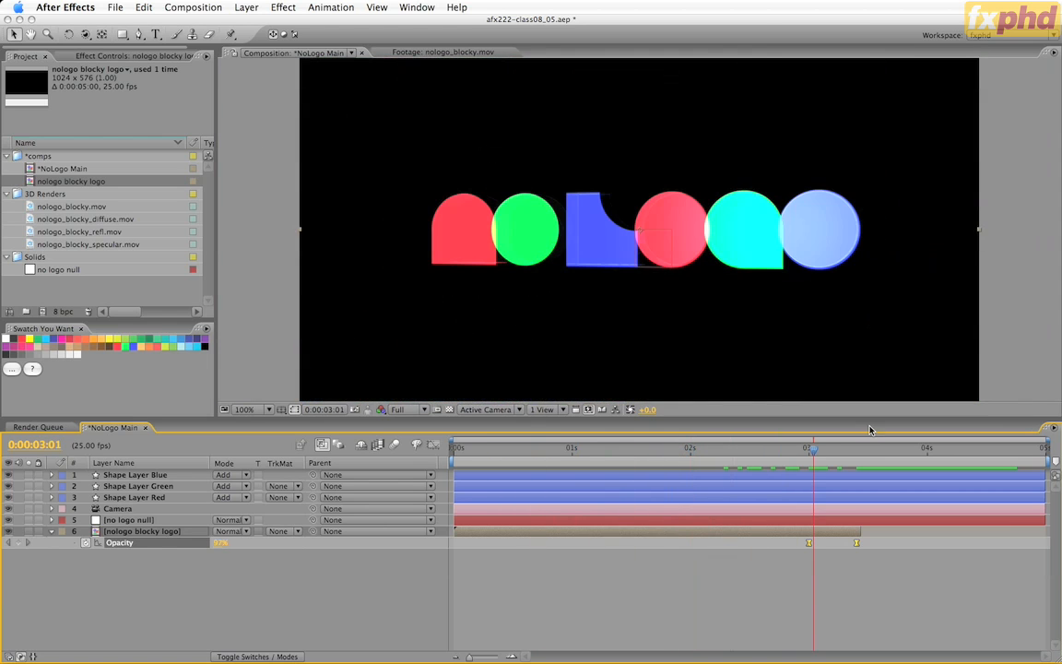
{"action": "left_click", "coordinate": [478, 453]}
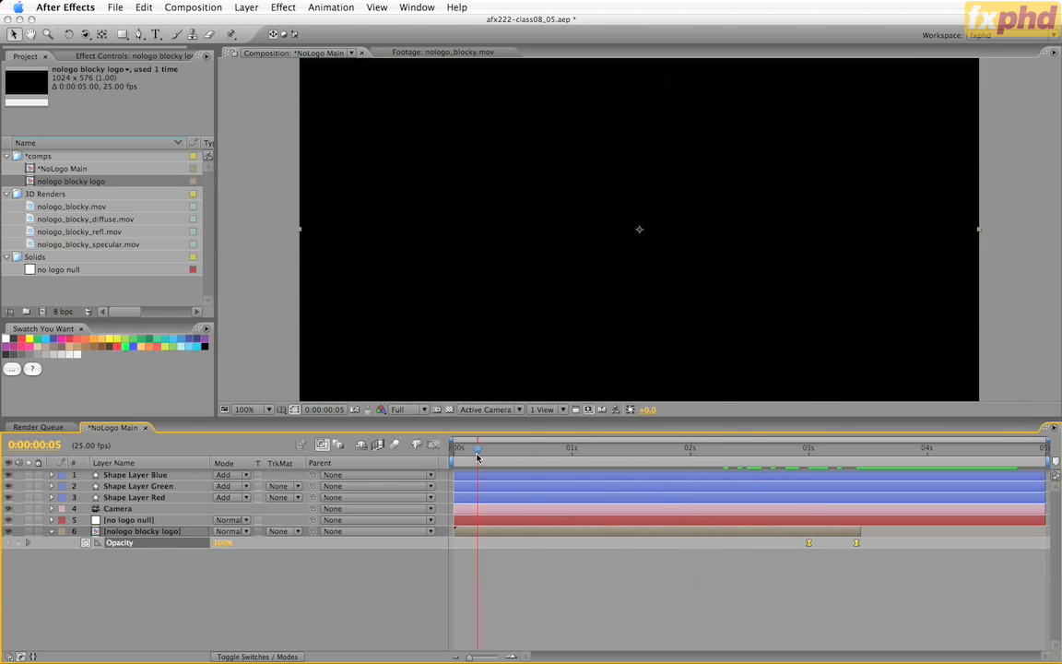
{"action": "left_click_drag", "start_coordinate": [477, 456], "coordinate": [624, 454]}
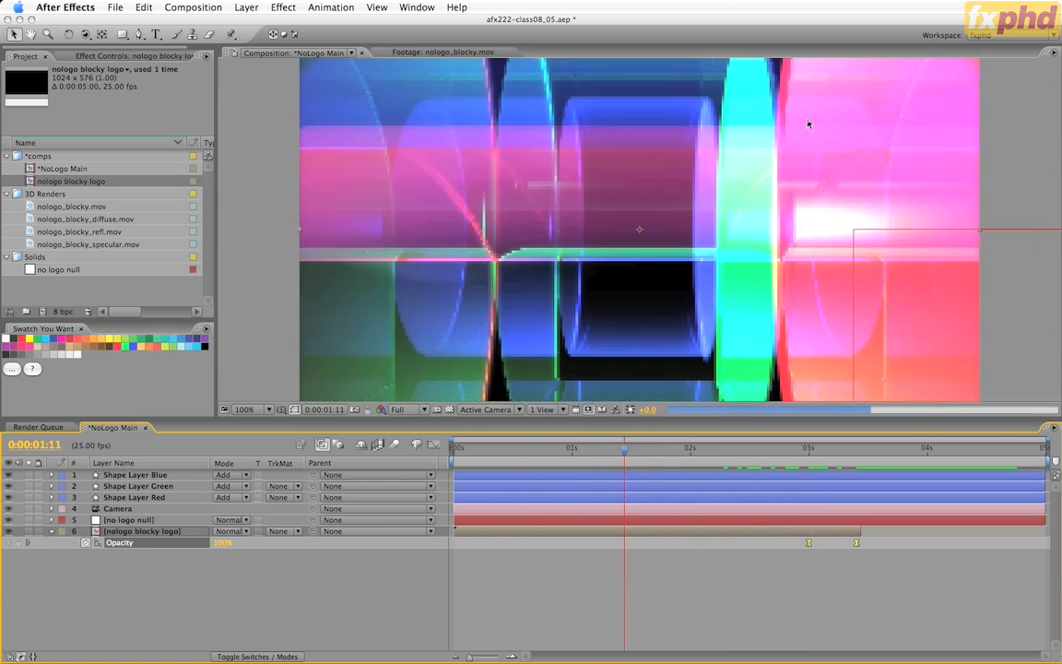
{"action": "left_click", "coordinate": [693, 451]}
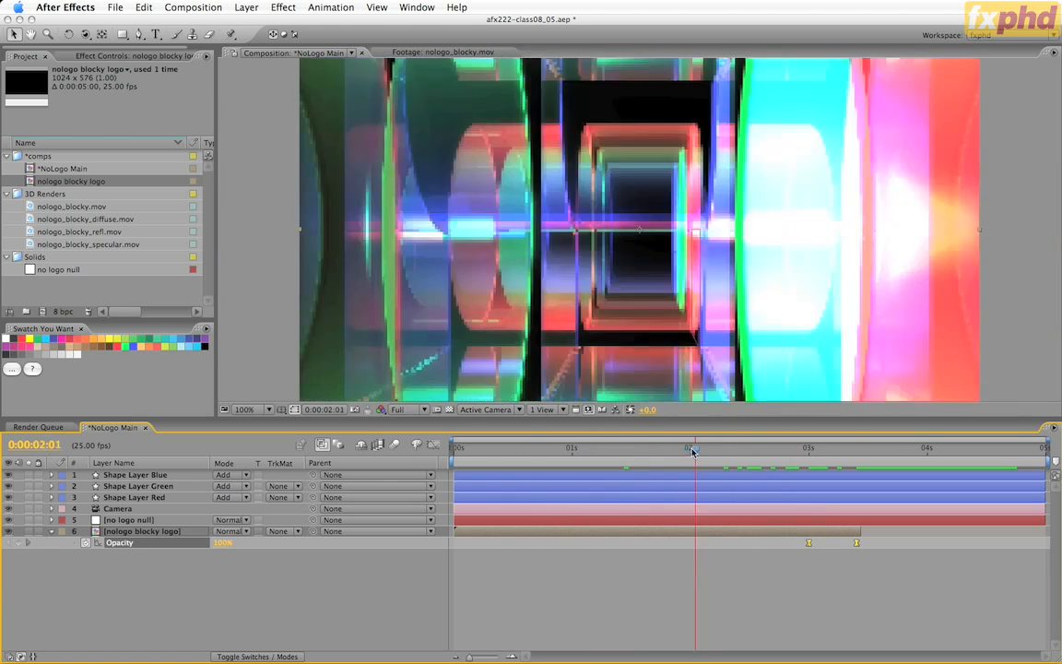
{"action": "left_click_drag", "start_coordinate": [693, 450], "coordinate": [771, 451]}
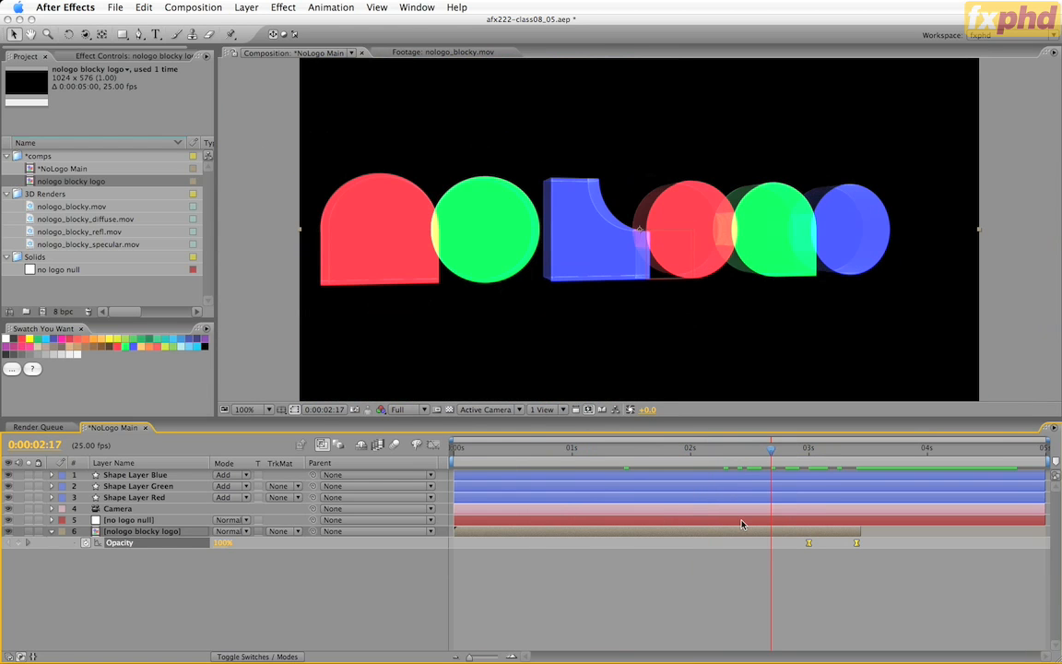
{"action": "left_click", "coordinate": [692, 450]}
{"action": "left_click_drag", "start_coordinate": [692, 451], "coordinate": [708, 453]}
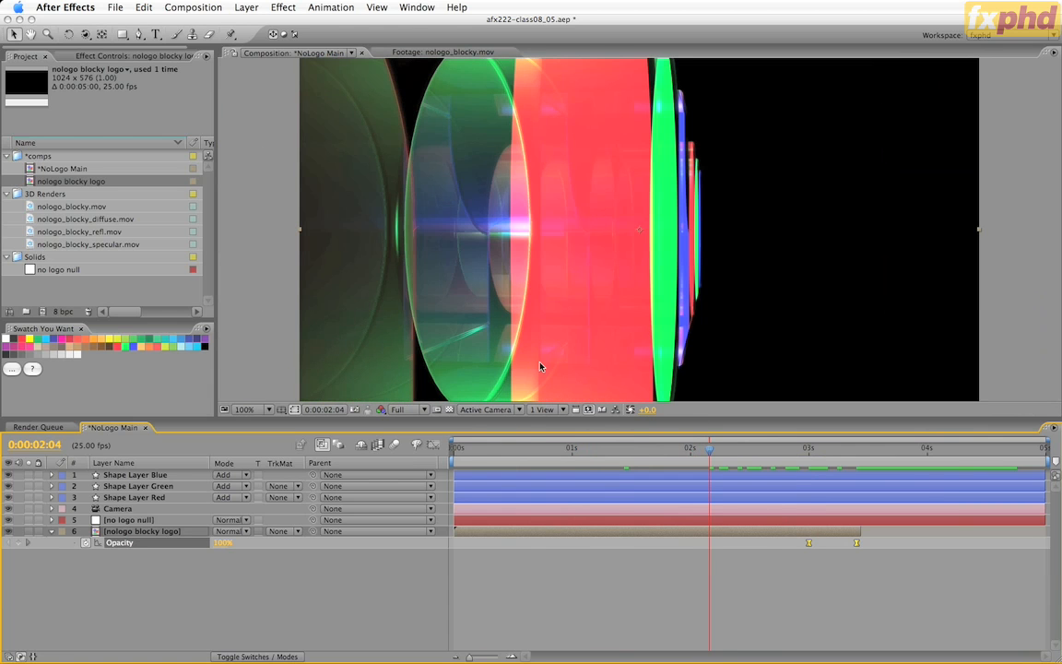
{"action": "left_click", "coordinate": [611, 498], "text": "shift"}
{"action": "left_click", "coordinate": [611, 474], "text": "shift"}
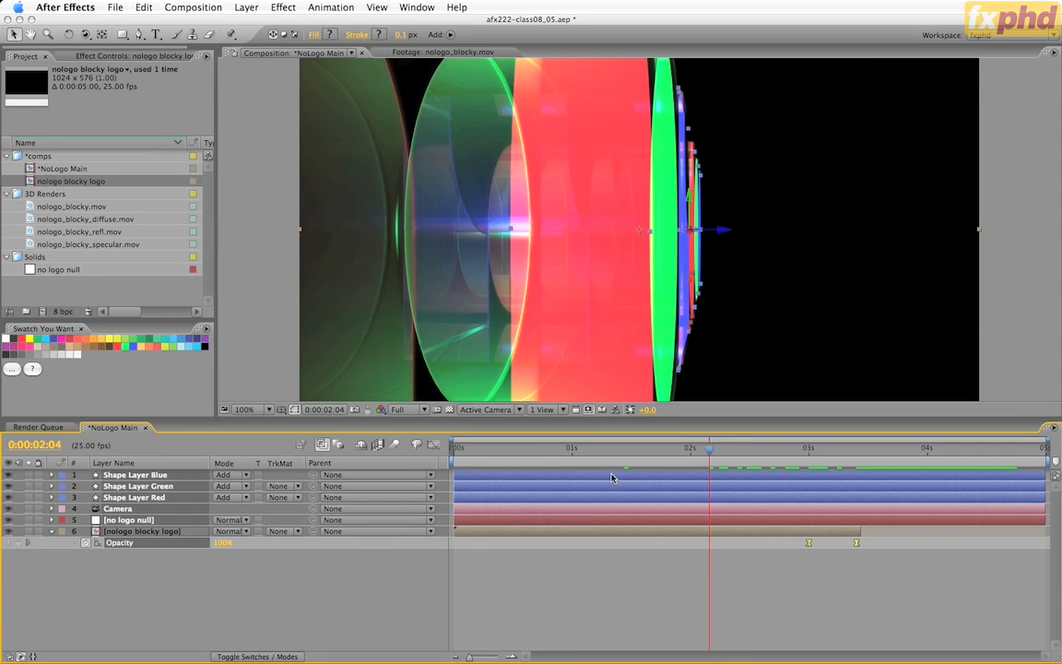
{"action": "key", "text": "alt+bracketleft"}
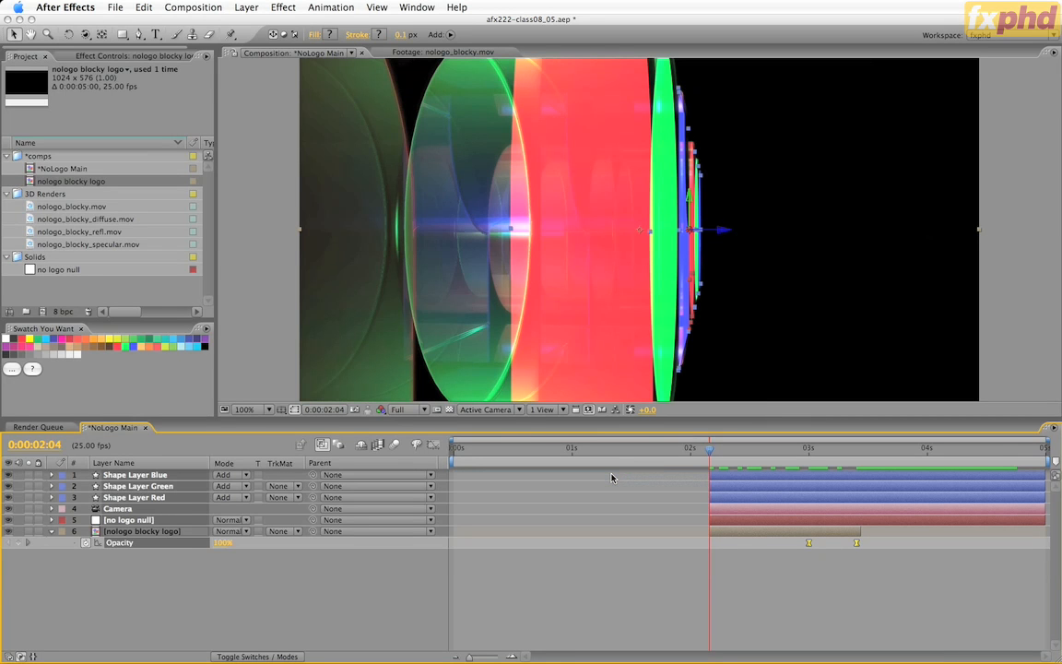
{"action": "key", "text": "super+z"}
{"action": "key", "text": "super+shift+a"}
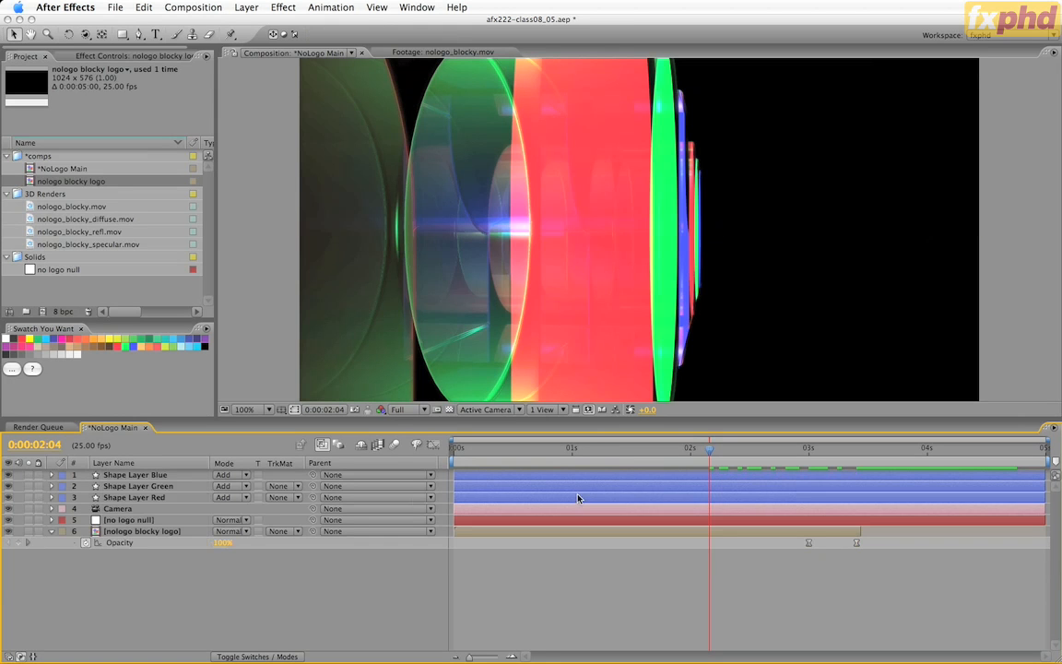
- Trim the start of the red, green and blue shape layers to 0:00:02:04
{"action": "left_click", "coordinate": [147, 496]}
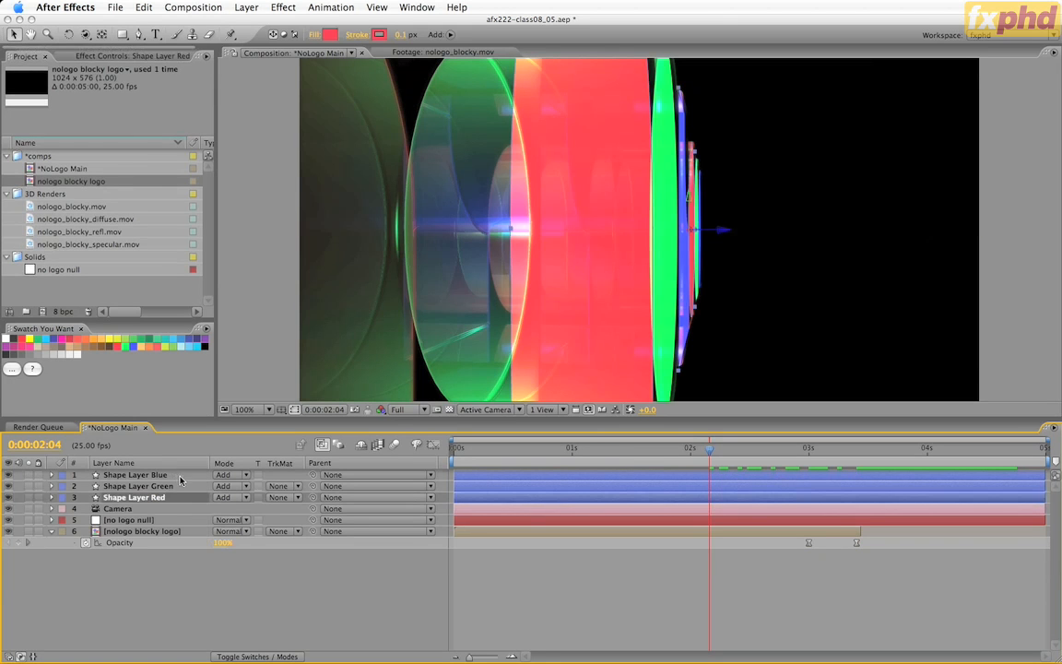
{"action": "left_click", "coordinate": [181, 475], "text": "shift"}
{"action": "key", "text": "alt+bracketleft"}
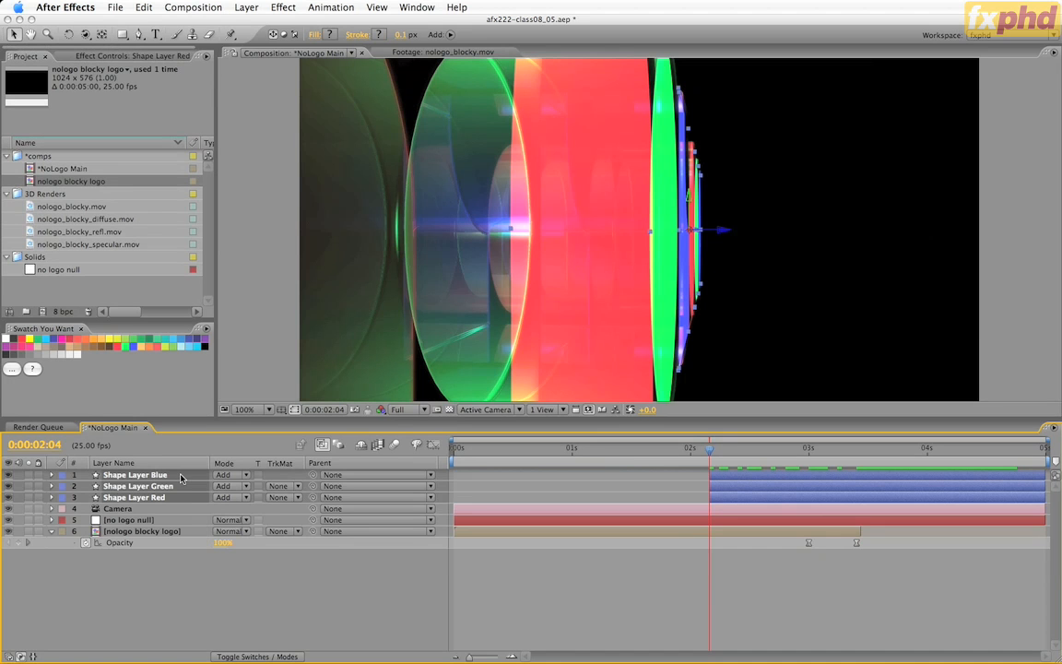
- Set the opacity of the three shape layers to 0% and keyframe it at 0:00:02:04
{"action": "key", "text": "t"}
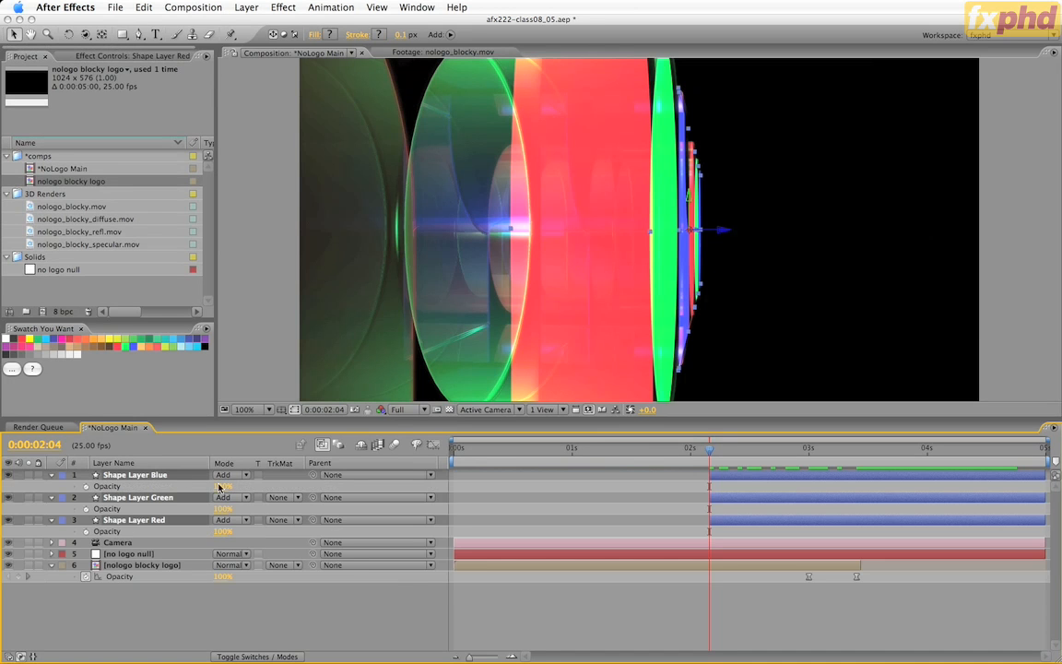
{"action": "key", "text": "super+shift+a"}
{"action": "left_click", "coordinate": [173, 478]}
{"action": "left_click", "coordinate": [174, 518], "text": "shift"}
{"action": "left_click", "coordinate": [224, 487]}
{"action": "type", "text": "0"}
{"action": "key", "text": "Return"}
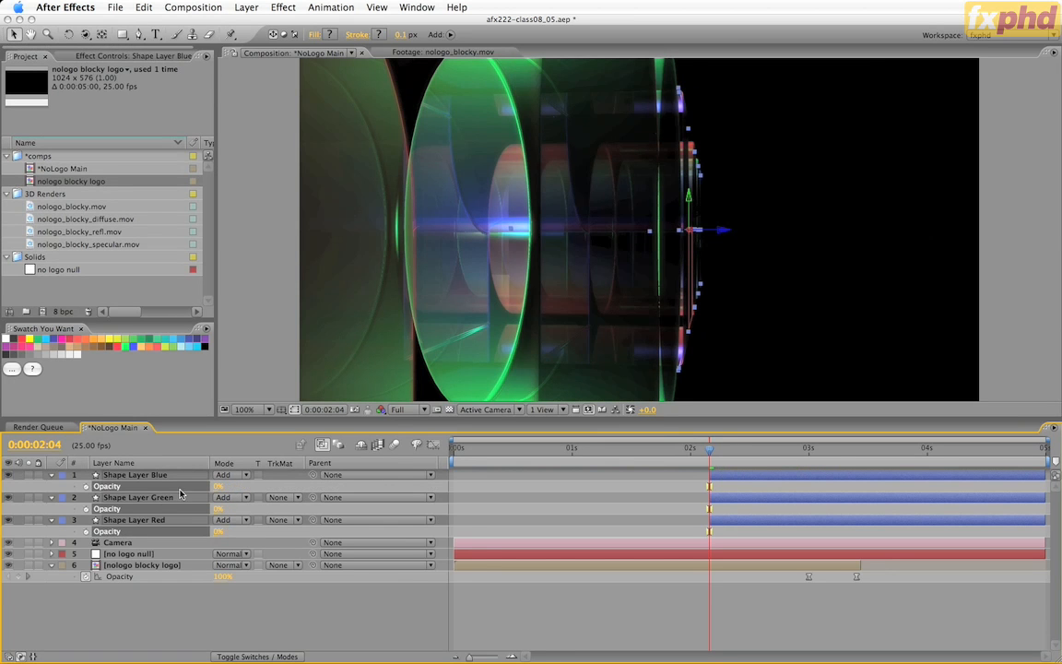
{"action": "left_click", "coordinate": [86, 487]}
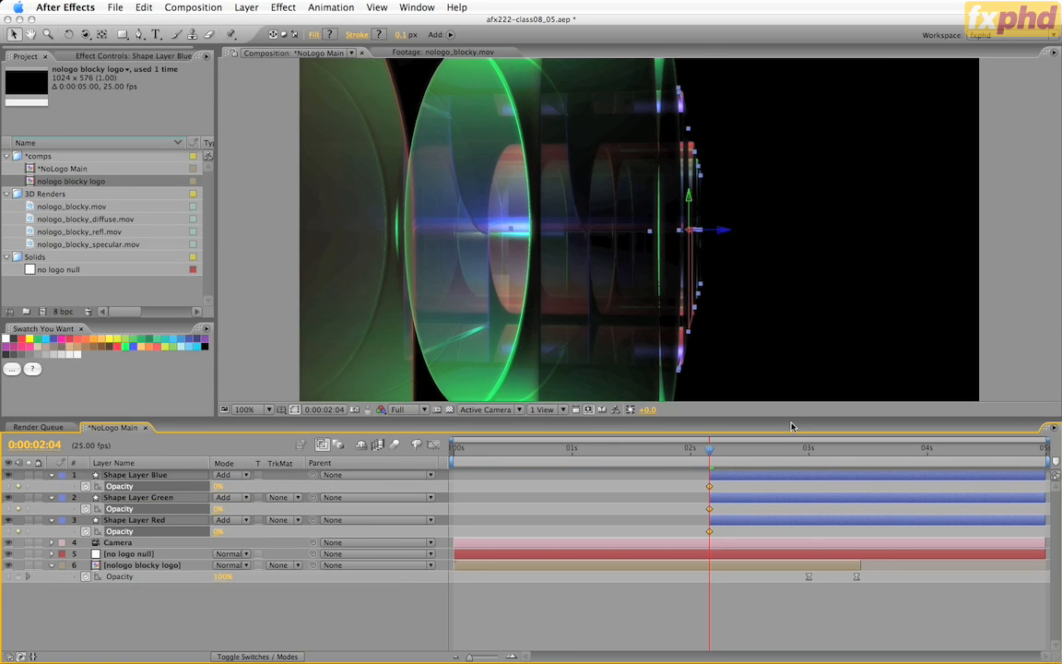
- Keyframe the three shape layers' opacity to 100% at 0:00:03:00, ease those keyframes, and scrub through the fade-in
{"action": "left_click", "coordinate": [808, 450]}
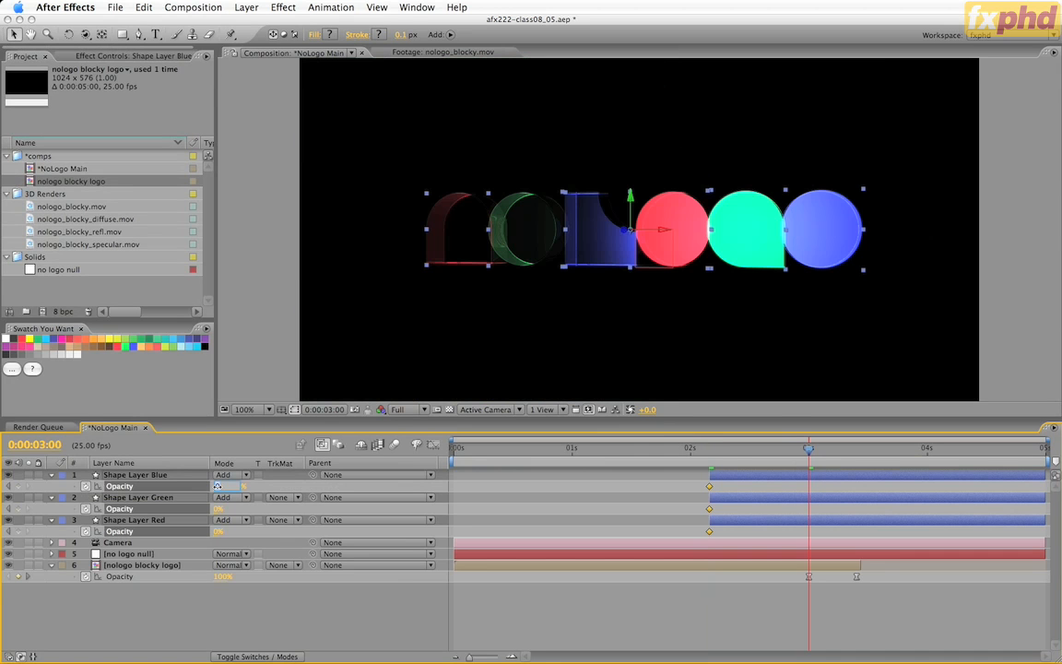
{"action": "type", "text": "100"}
{"action": "key", "text": "Return"}
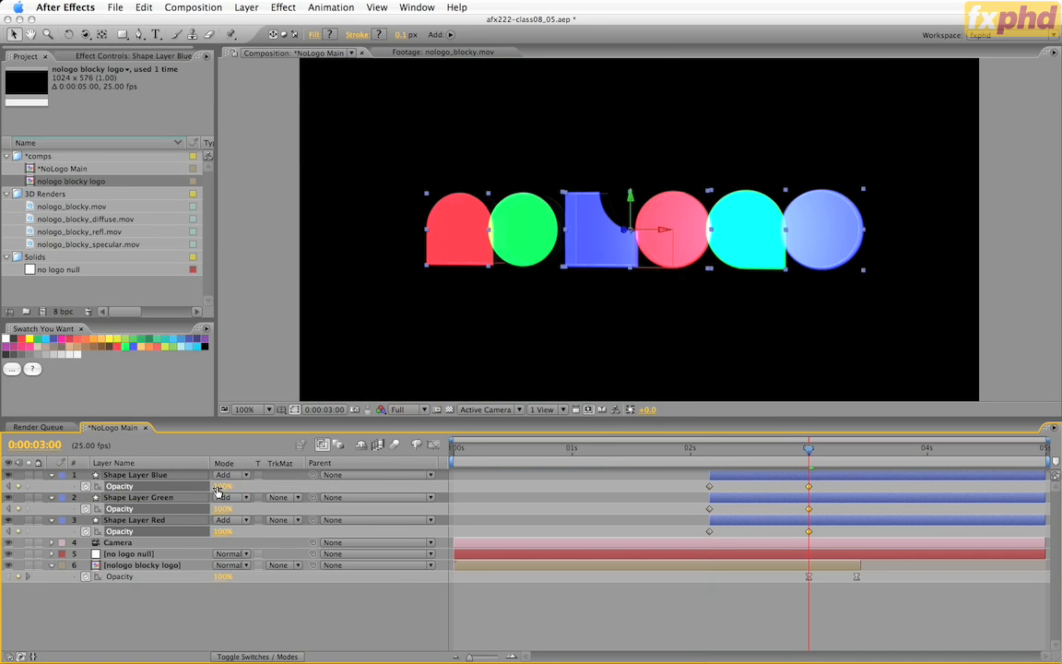
{"action": "key", "text": "F9"}
{"action": "left_click", "coordinate": [717, 450]}
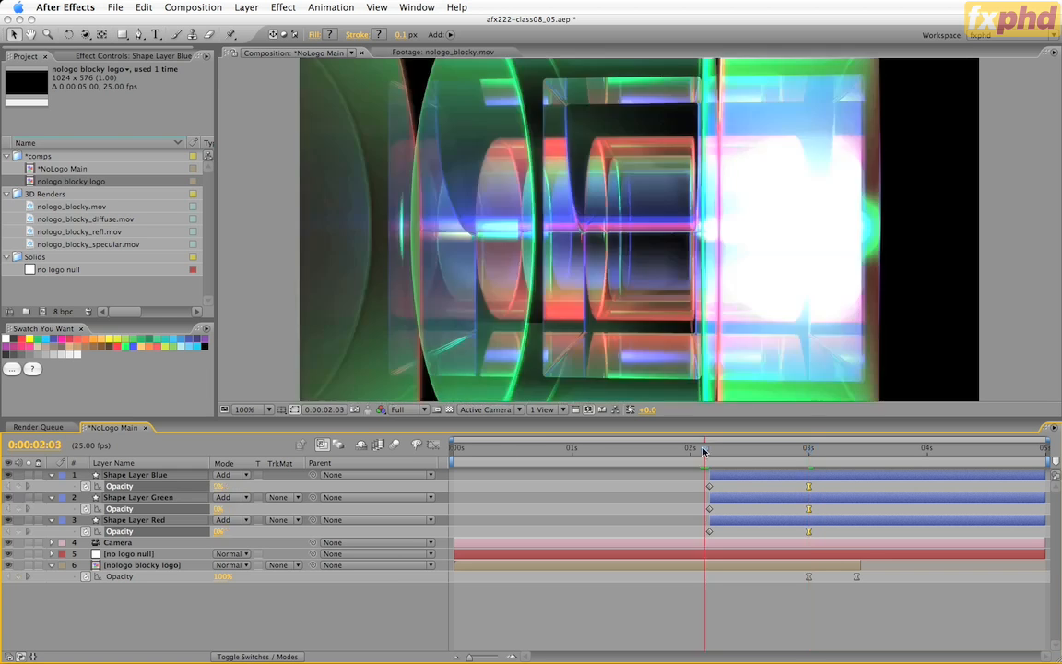
{"action": "left_click_drag", "start_coordinate": [717, 450], "coordinate": [810, 465]}
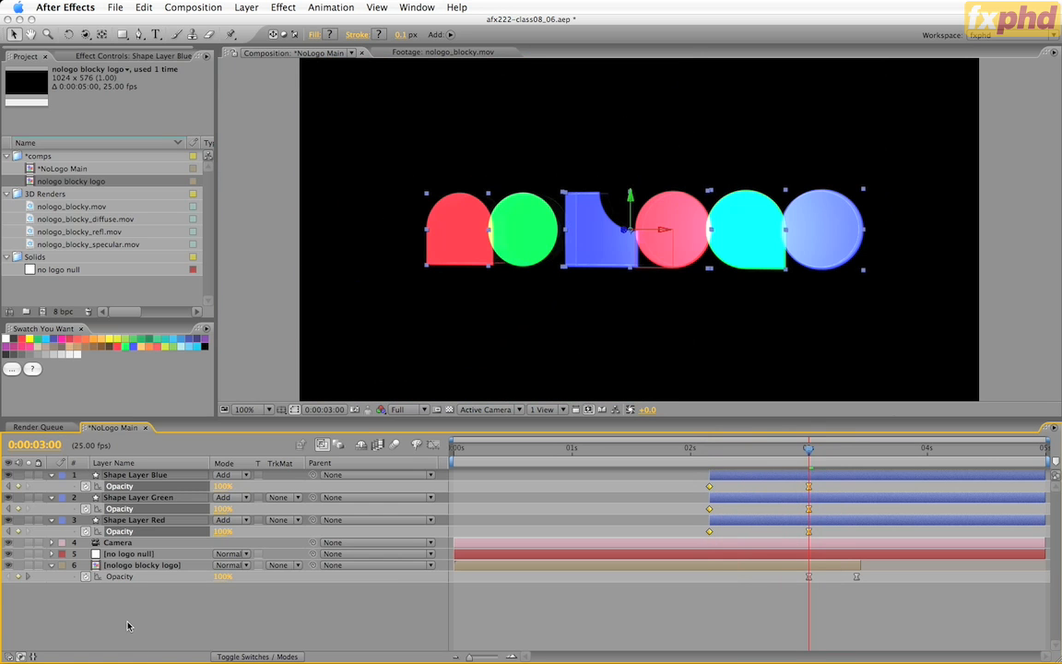
- Duplicate Shape Layer Blue and rename the copy Shape Layer Line
{"action": "left_click", "coordinate": [130, 476]}
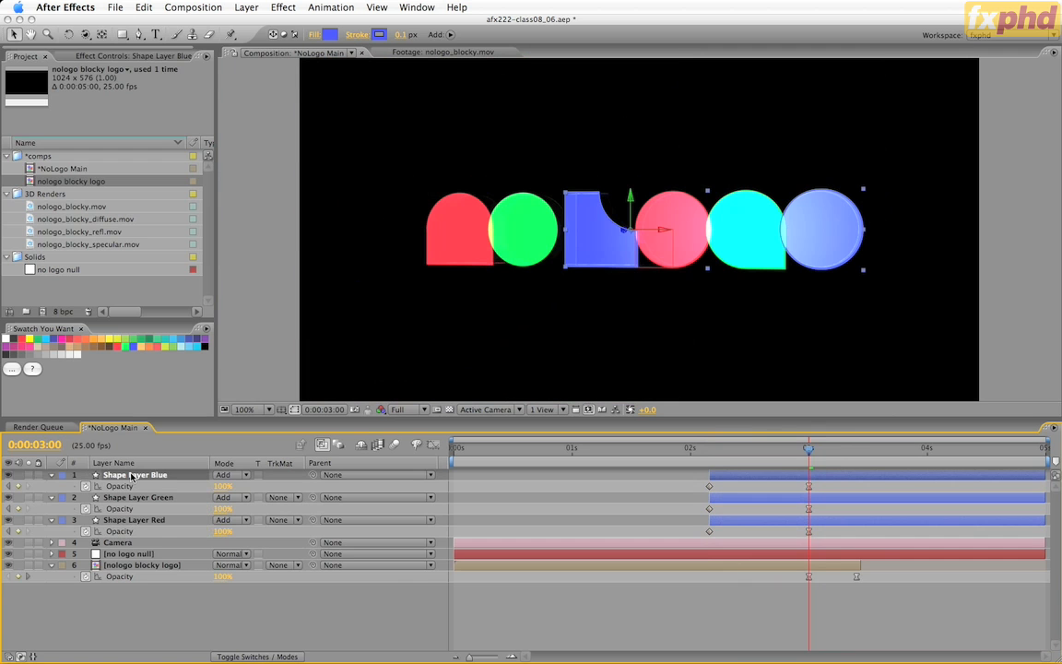
{"action": "key", "text": "super+d"}
{"action": "key", "text": "Return"}
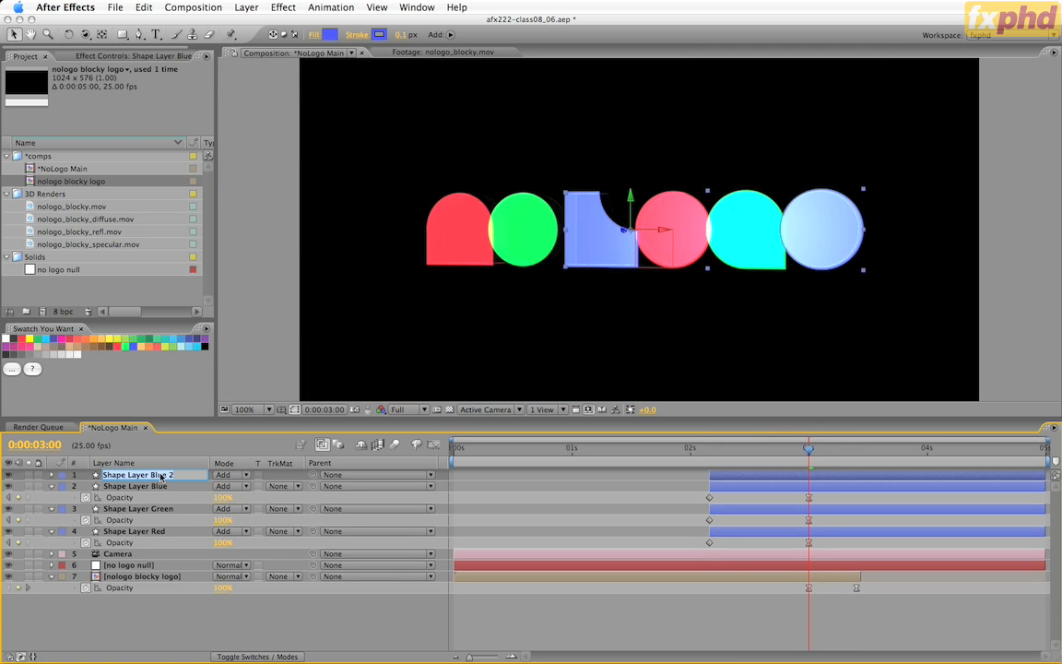
{"action": "type", "text": "Line"}
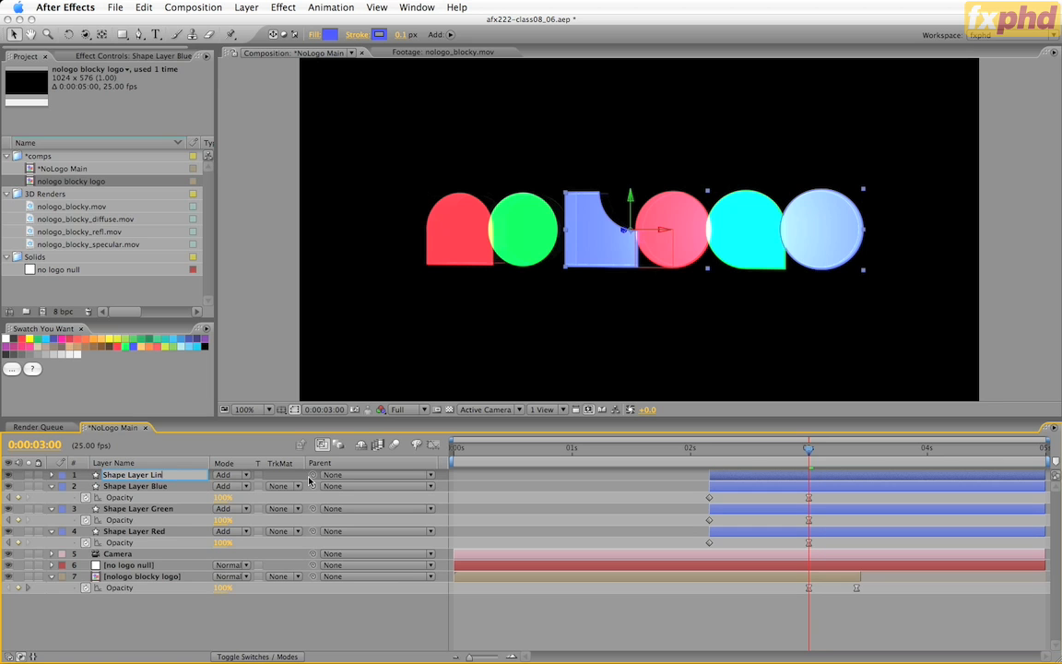
{"action": "key", "text": "Return"}
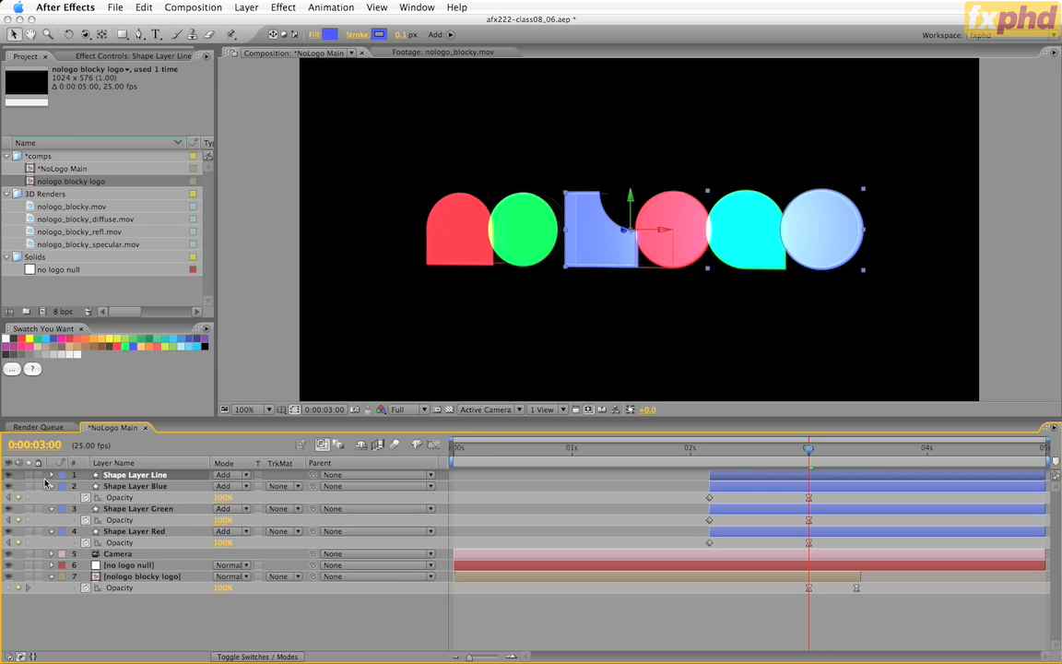
- Expand the contents of Shape Layer Green to list the paths inside its Shape 1 group
{"action": "left_click", "coordinate": [51, 486]}
{"action": "left_click", "coordinate": [51, 498]}
{"action": "left_click", "coordinate": [52, 497]}
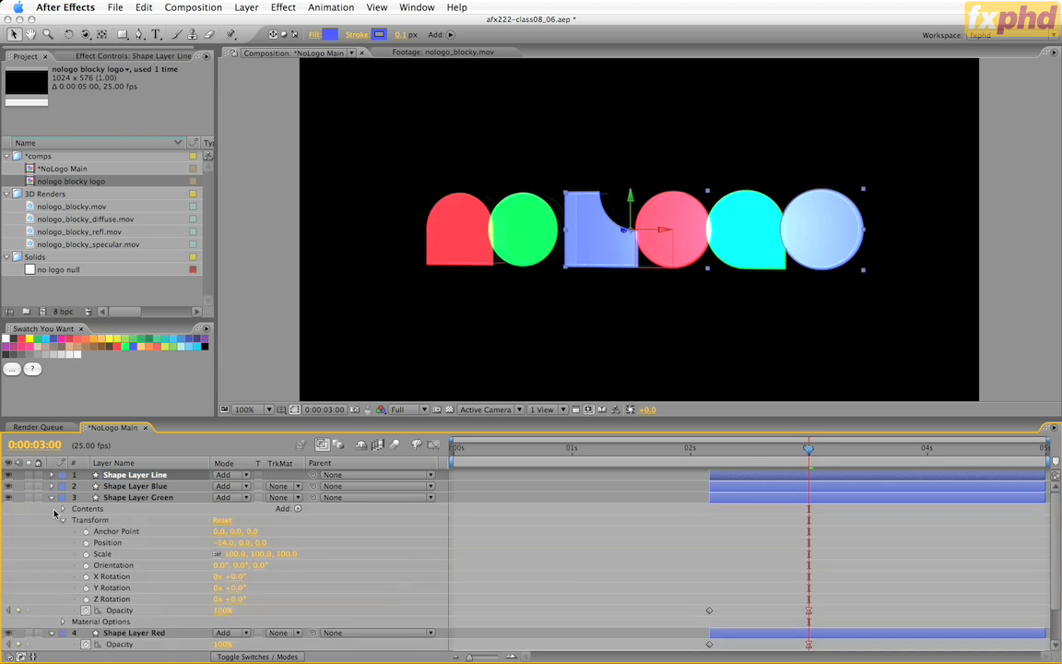
{"action": "left_click", "coordinate": [63, 520]}
{"action": "left_click", "coordinate": [63, 509]}
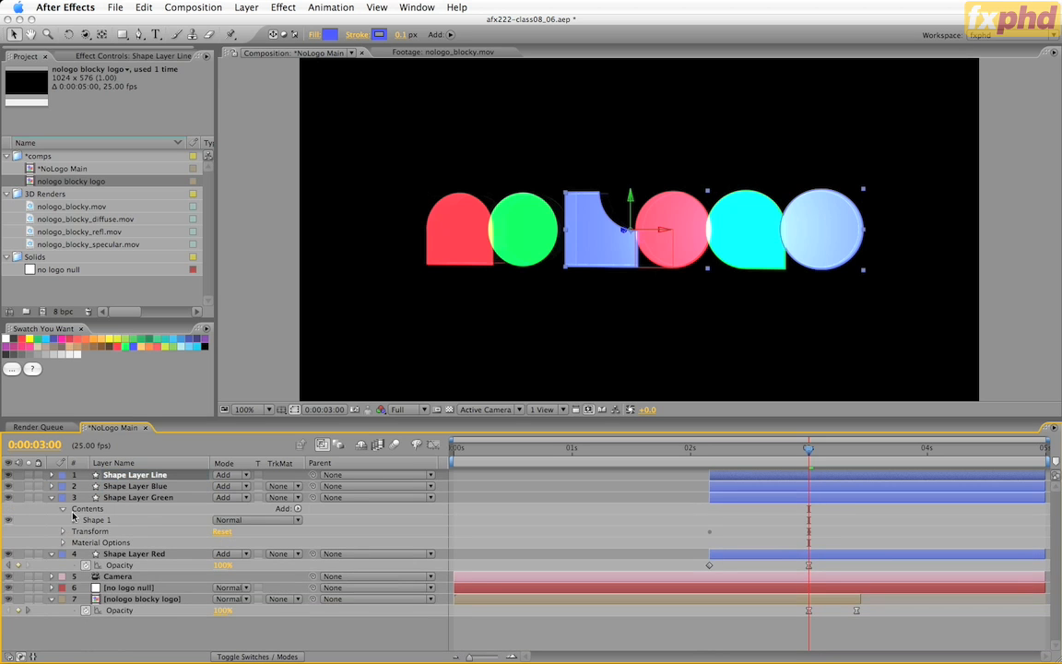
{"action": "left_click", "coordinate": [74, 520]}
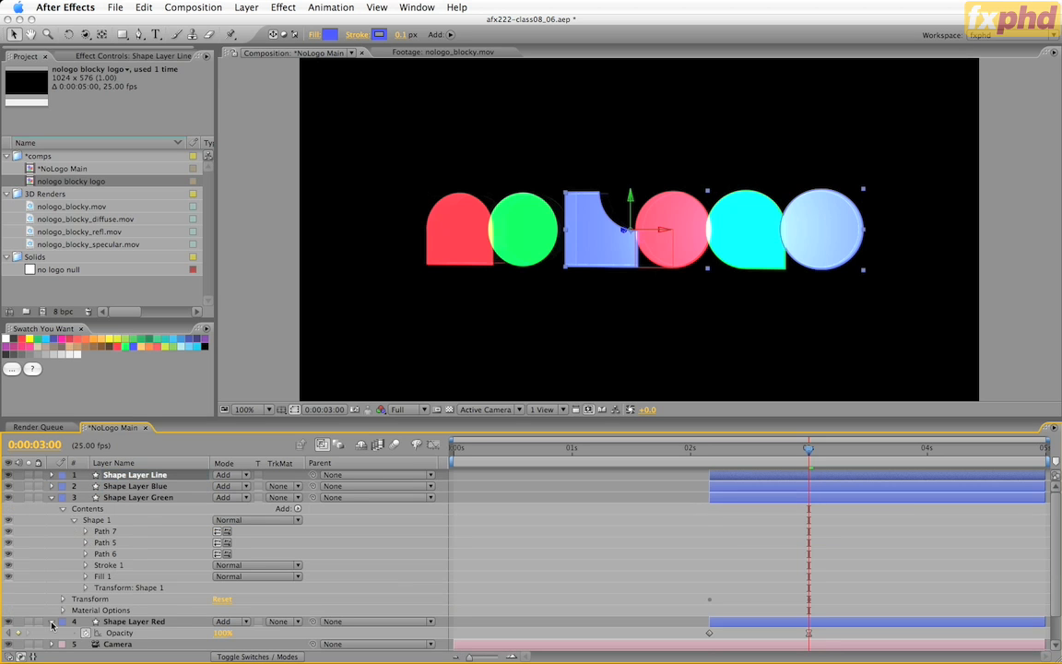
- Expand the contents of Shape Layer Red to list the paths inside its Shape 1 group
{"action": "left_click", "coordinate": [52, 622]}
{"action": "left_click", "coordinate": [51, 622]}
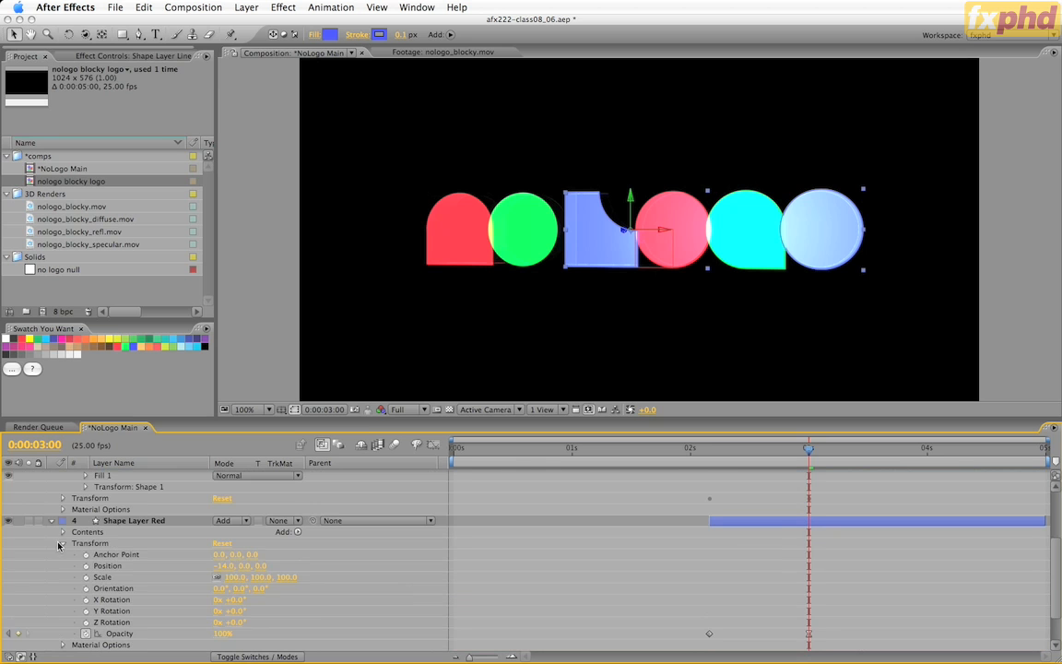
{"action": "left_click", "coordinate": [62, 544]}
{"action": "left_click", "coordinate": [63, 577]}
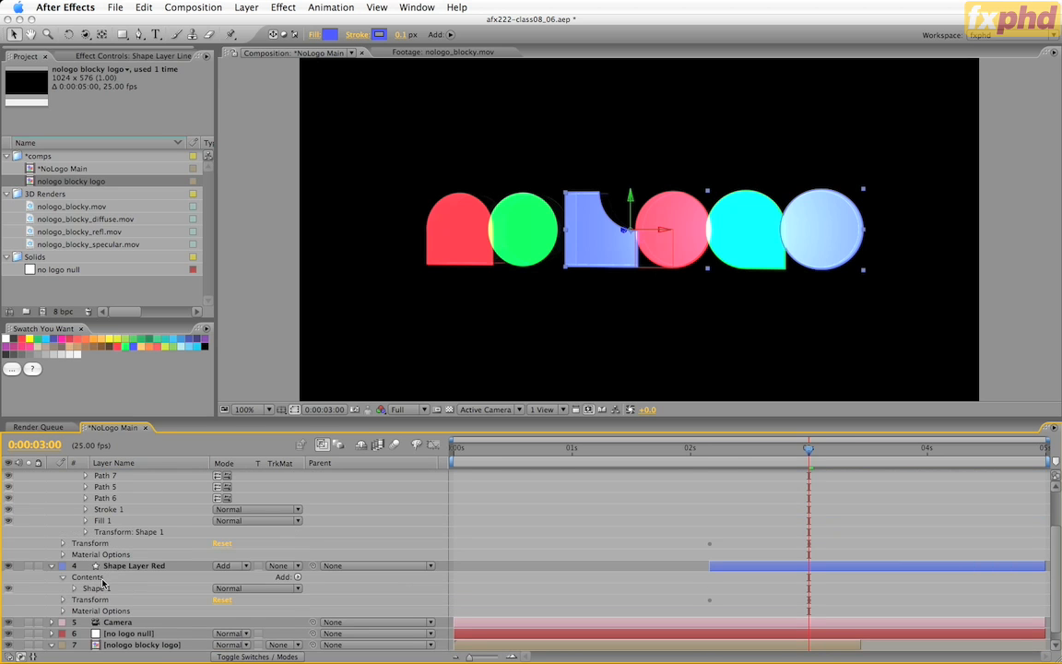
{"action": "left_click", "coordinate": [74, 588]}
{"action": "scroll", "coordinate": [161, 586], "scroll_direction": "down", "scroll_amount": 3}
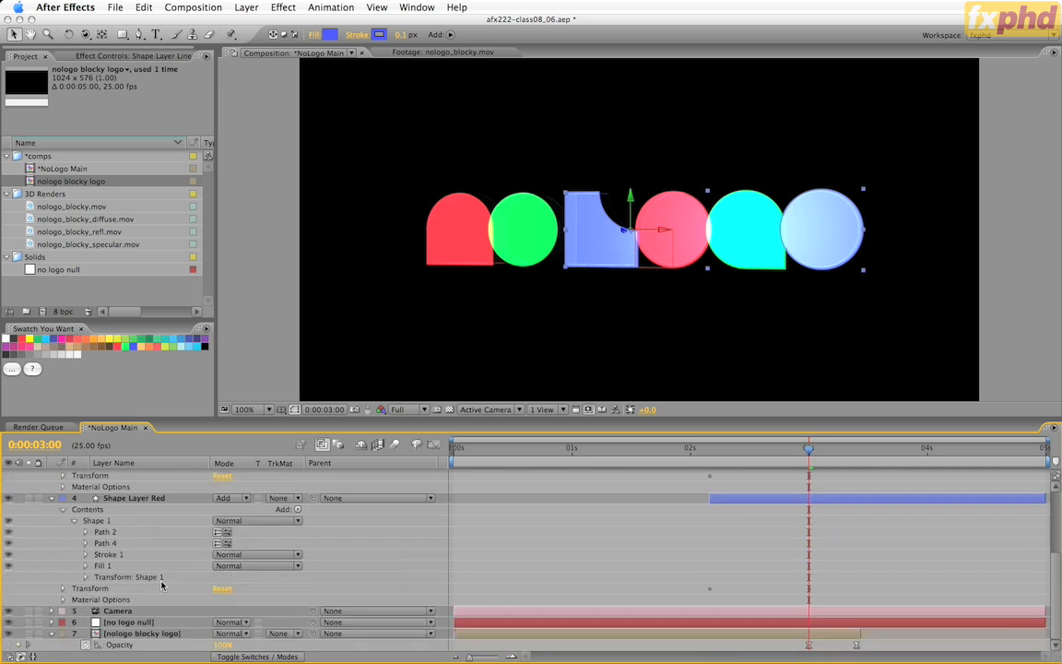
{"action": "scroll", "coordinate": [161, 562], "scroll_direction": "up", "scroll_amount": 5}
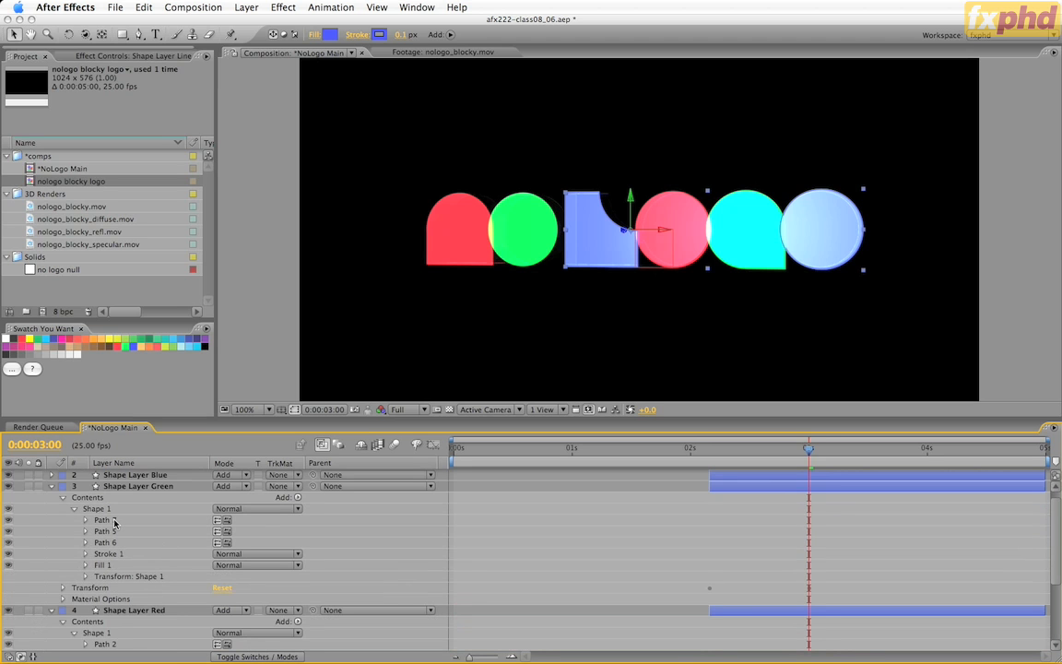
- Compare the paths in Shape Layer Green, delete the duplicate Path 5, and check the layer in isolation
{"action": "left_click", "coordinate": [114, 521]}
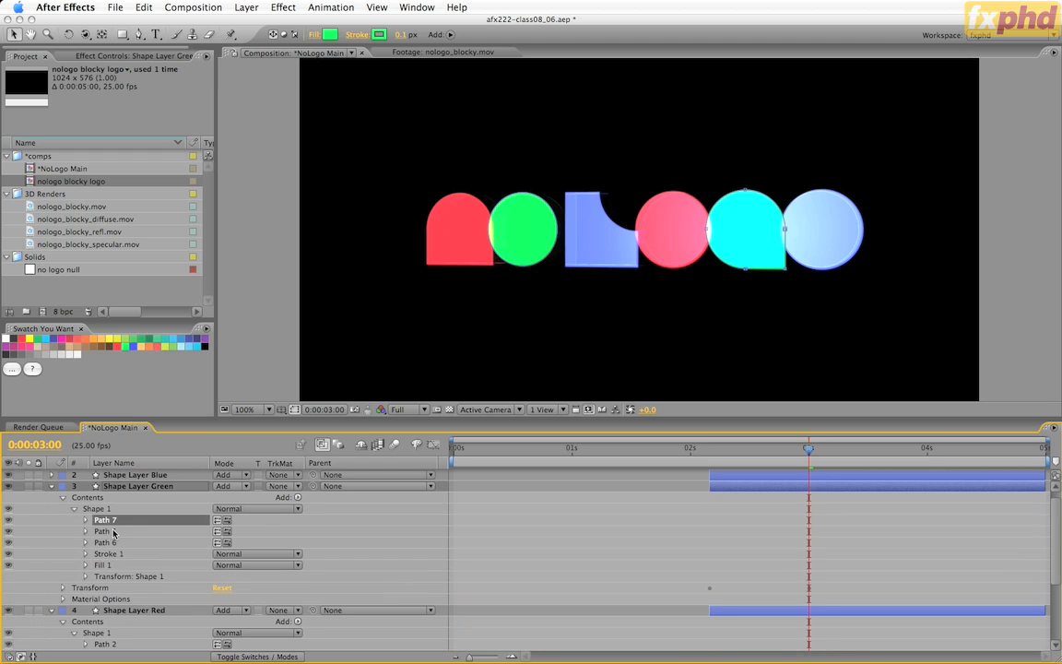
{"action": "left_click", "coordinate": [113, 532]}
{"action": "left_click", "coordinate": [111, 543]}
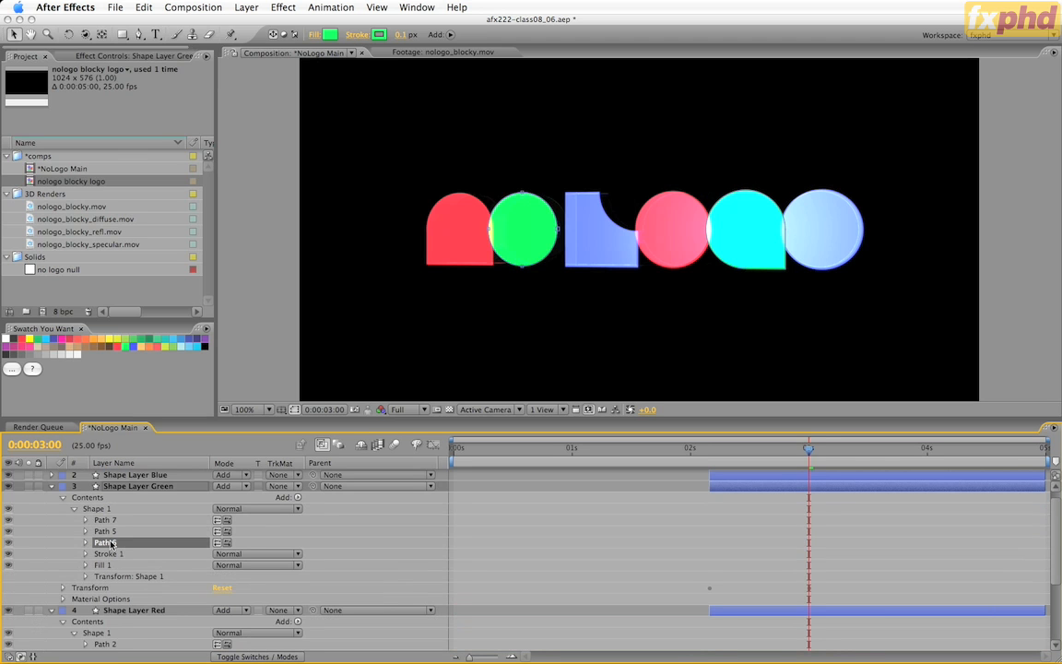
{"action": "left_click", "coordinate": [109, 532]}
{"action": "left_click", "coordinate": [108, 543]}
{"action": "left_click", "coordinate": [108, 532]}
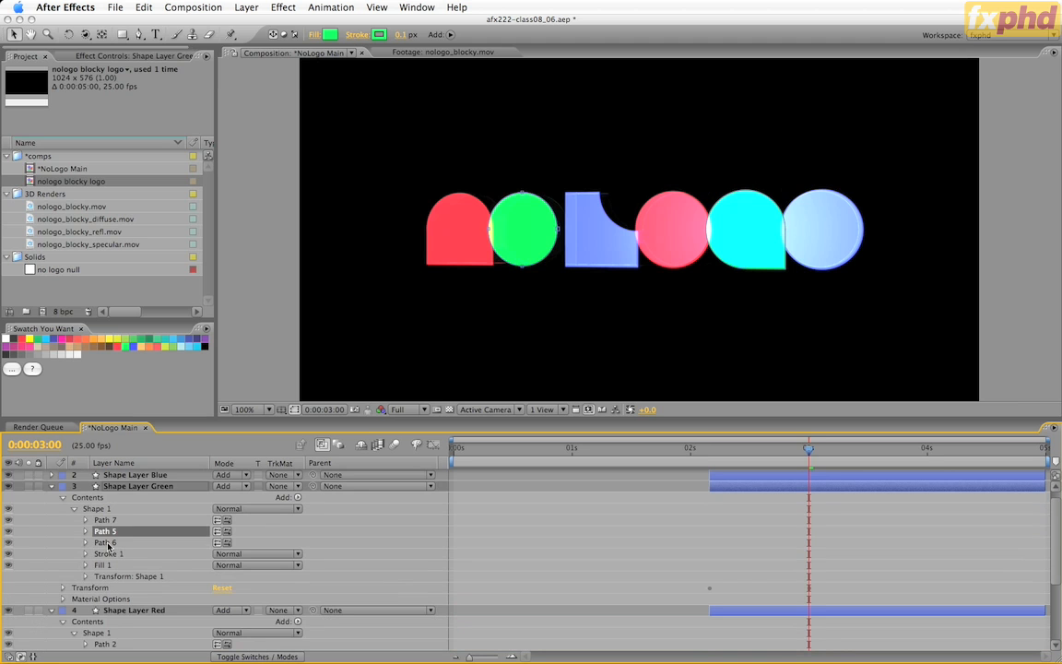
{"action": "key", "text": "Delete"}
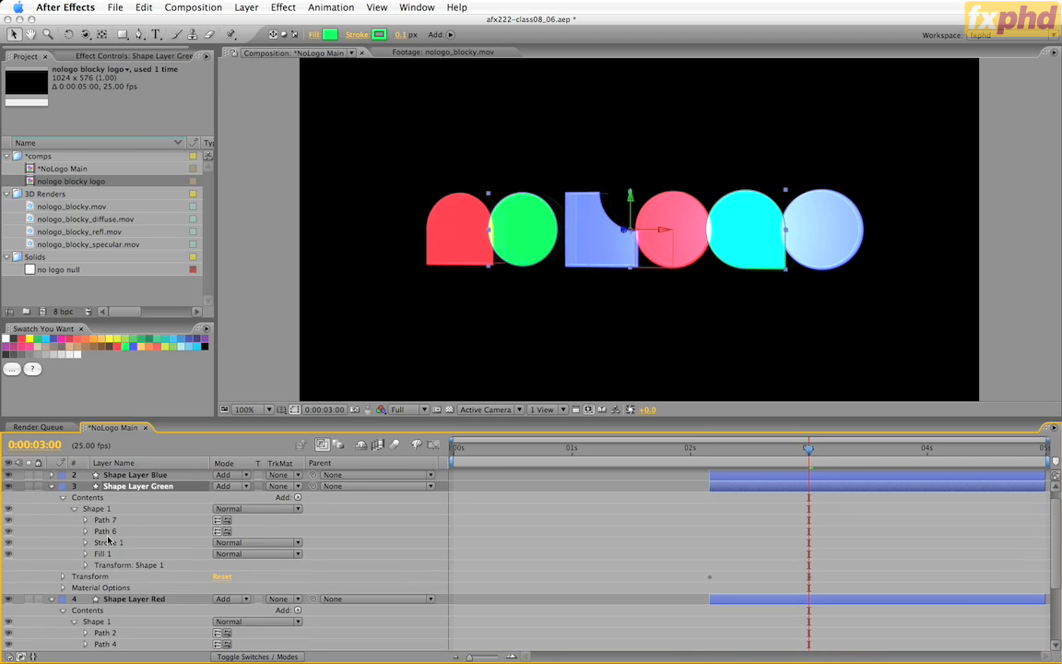
{"action": "left_click", "coordinate": [30, 485]}
{"action": "left_click", "coordinate": [30, 486]}
{"action": "left_click", "coordinate": [29, 485]}
{"action": "left_click", "coordinate": [29, 486]}
- Copy Path 7 and Path 6 from Shape Layer Green into Shape Layer Line's Shape 1, placing them above Stroke 1
{"action": "scroll", "coordinate": [170, 523], "scroll_direction": "up", "scroll_amount": 1}
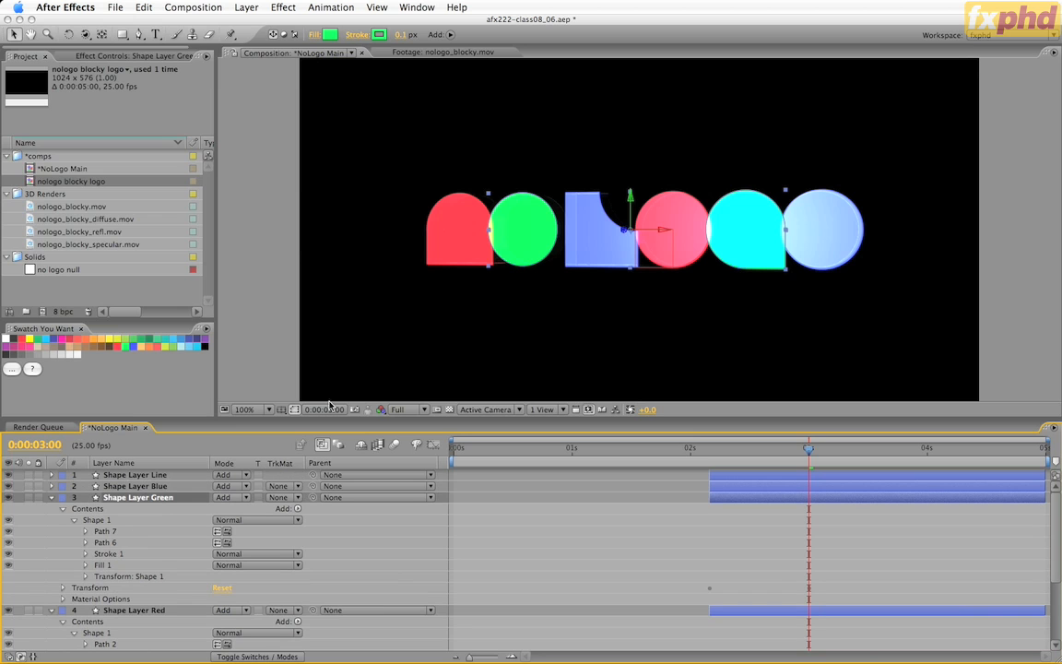
{"action": "left_click", "coordinate": [103, 532]}
{"action": "left_click", "coordinate": [110, 541], "text": "shift"}
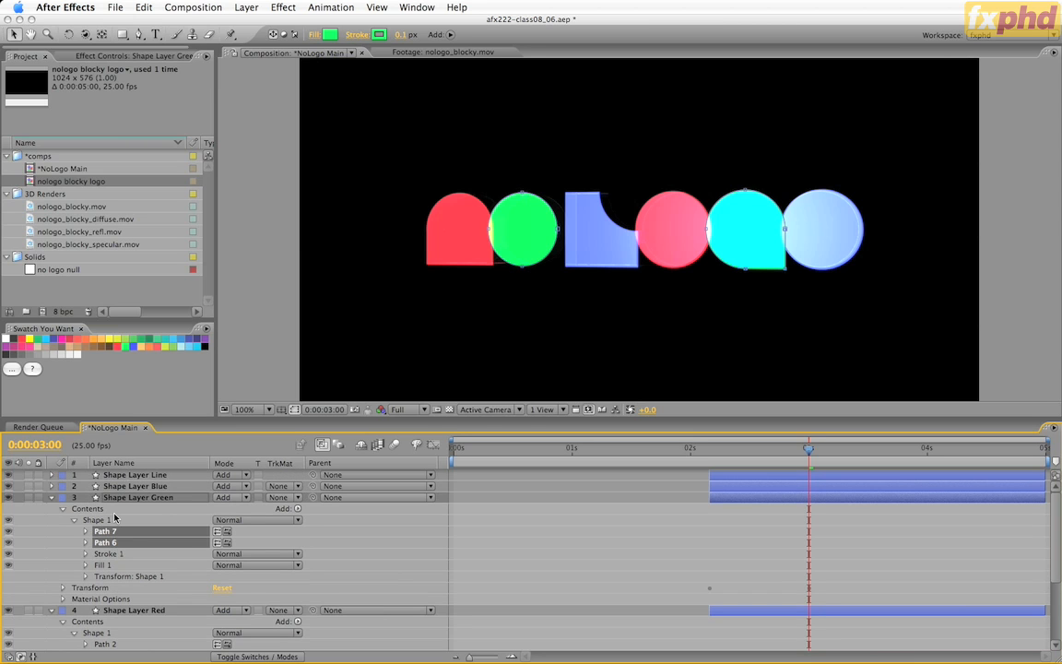
{"action": "left_click", "coordinate": [52, 474]}
{"action": "left_click", "coordinate": [62, 486]}
{"action": "left_click", "coordinate": [92, 497]}
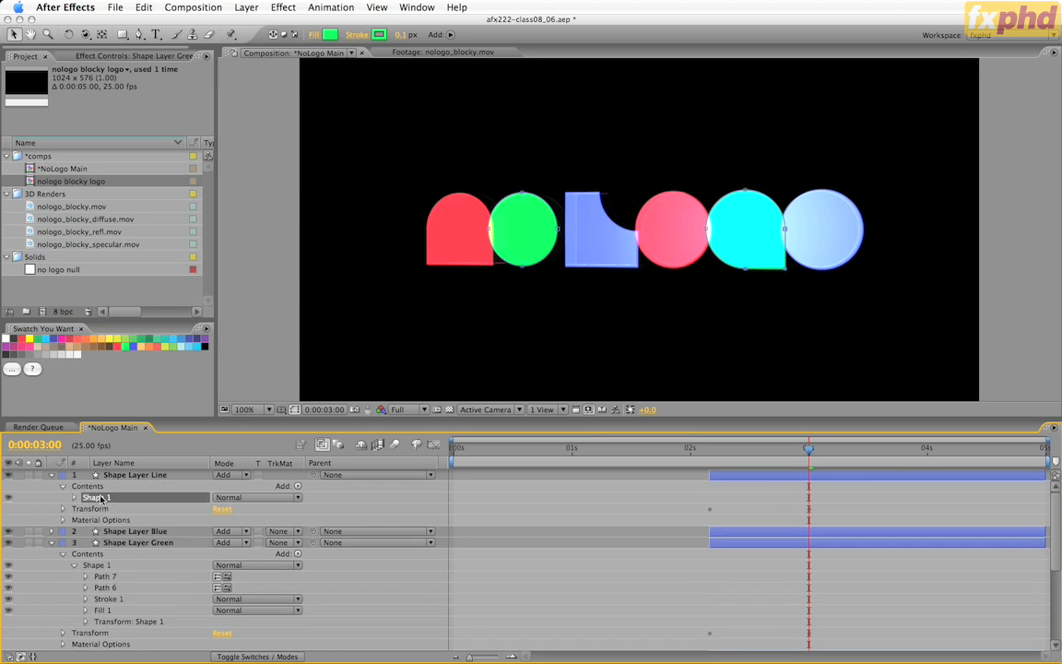
{"action": "left_click", "coordinate": [74, 498]}
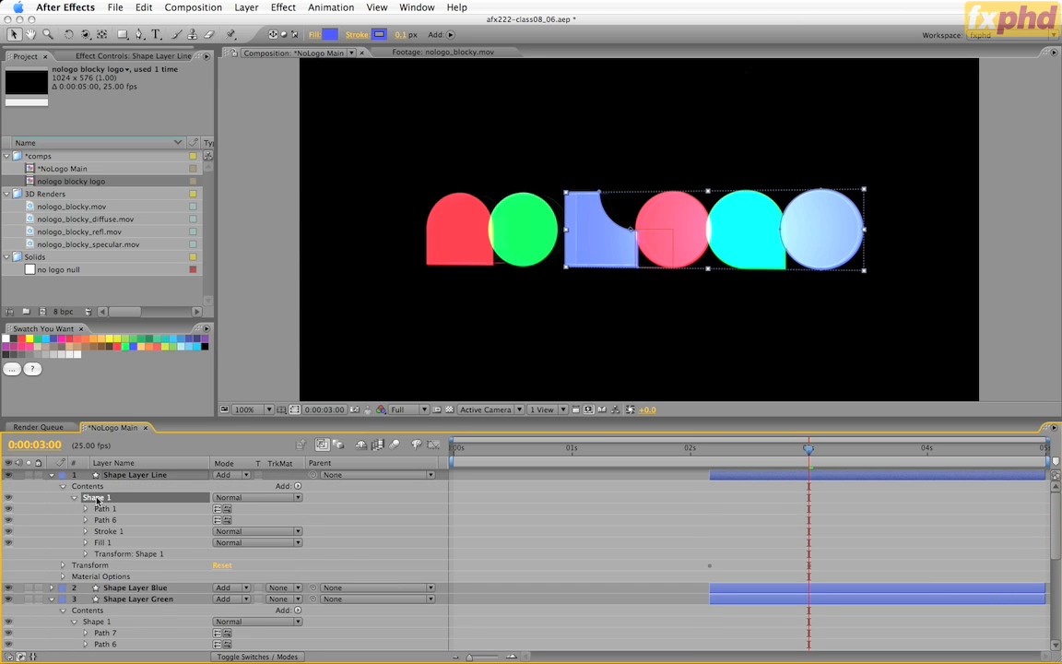
{"action": "key", "text": "super+v"}
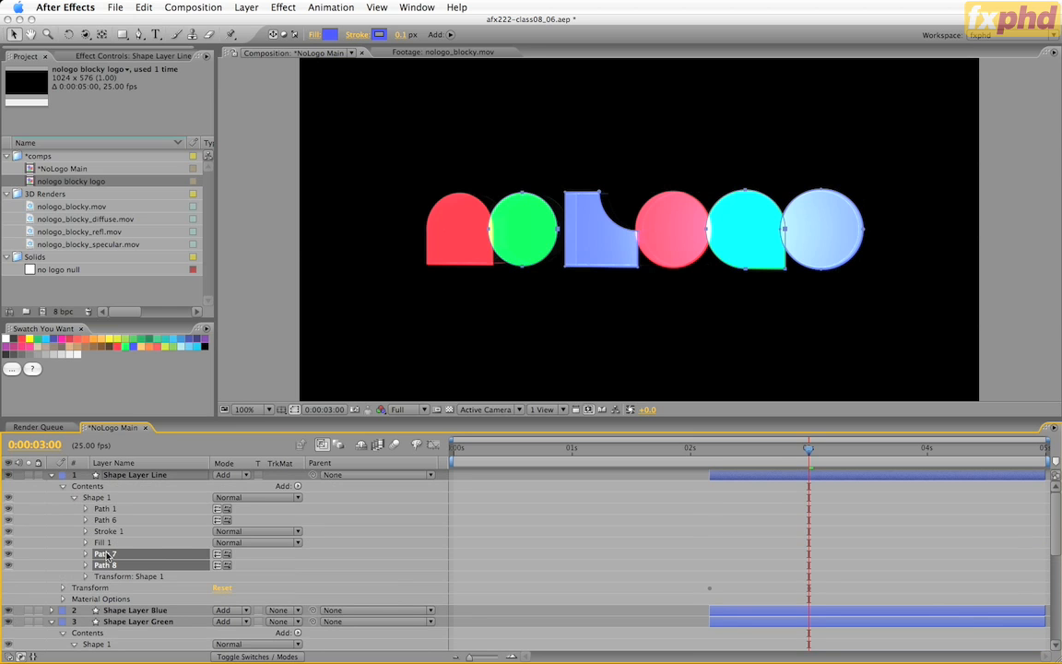
{"action": "left_click_drag", "start_coordinate": [106, 554], "coordinate": [106, 532]}
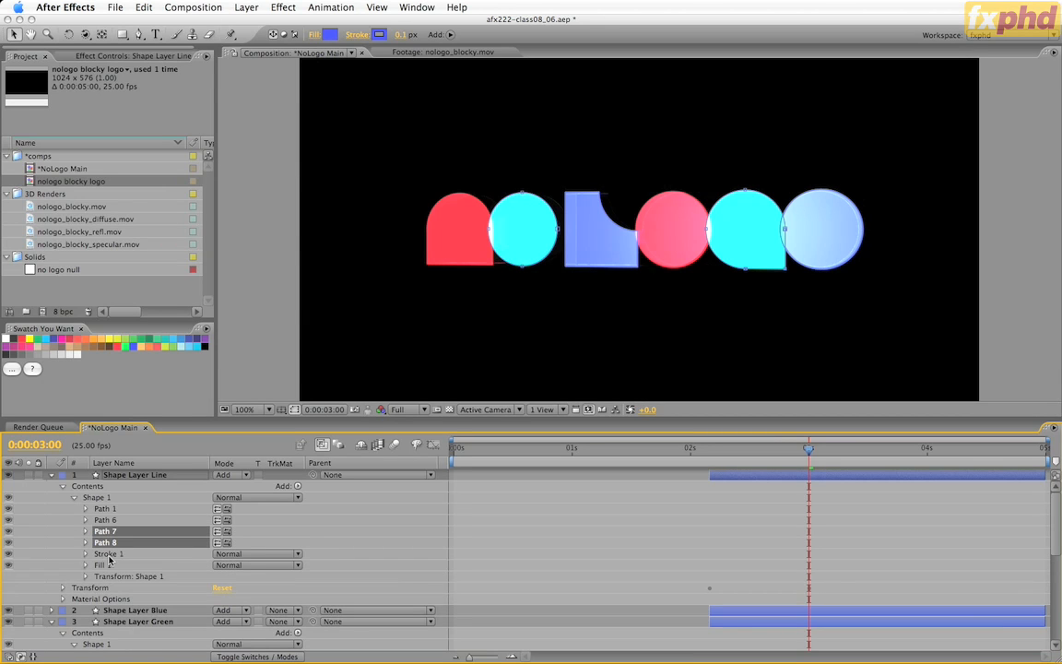
- Copy Path 2 and Path 4 from Shape Layer Red into Shape Layer Line's Shape 1, placing them above Stroke 1
{"action": "scroll", "coordinate": [162, 558], "scroll_direction": "down", "scroll_amount": 3}
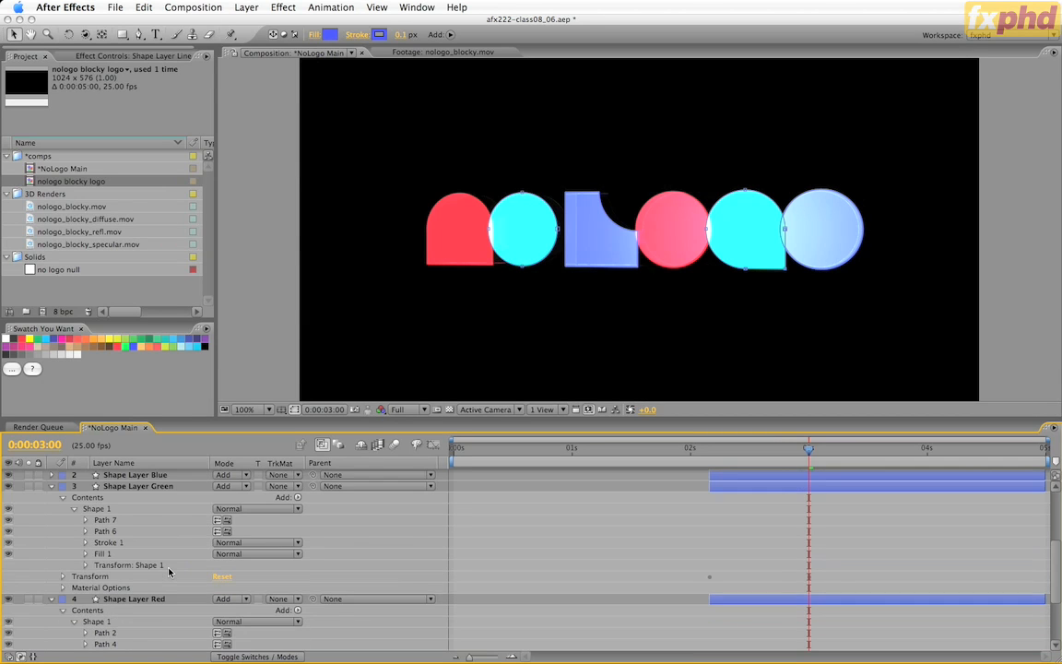
{"action": "scroll", "coordinate": [169, 572], "scroll_direction": "down", "scroll_amount": 2}
{"action": "left_click", "coordinate": [105, 576]}
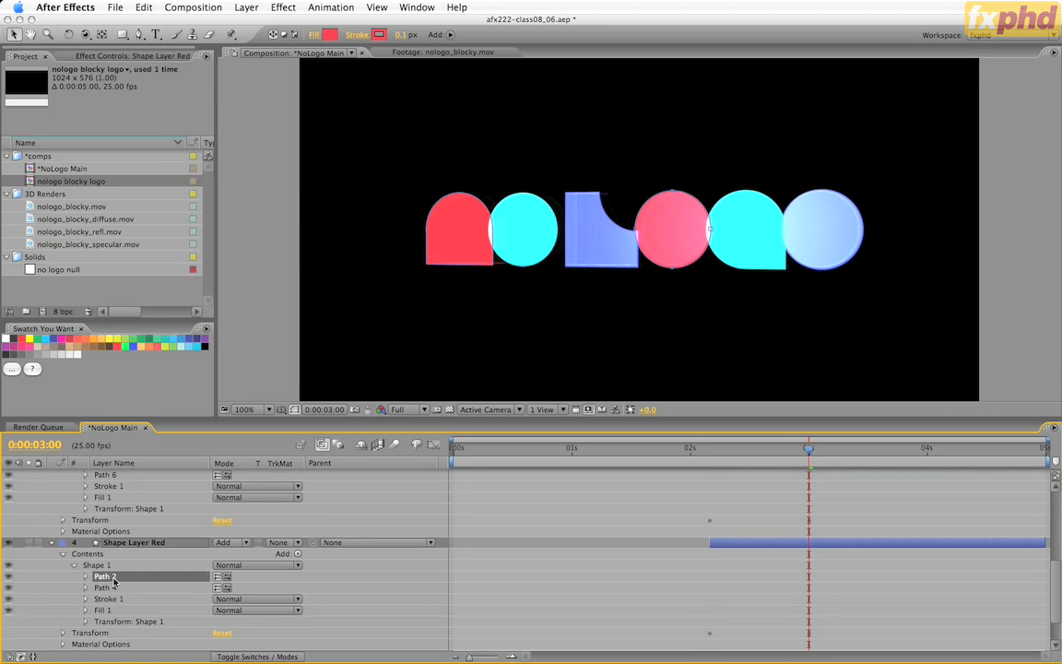
{"action": "left_click", "coordinate": [112, 588], "text": "shift"}
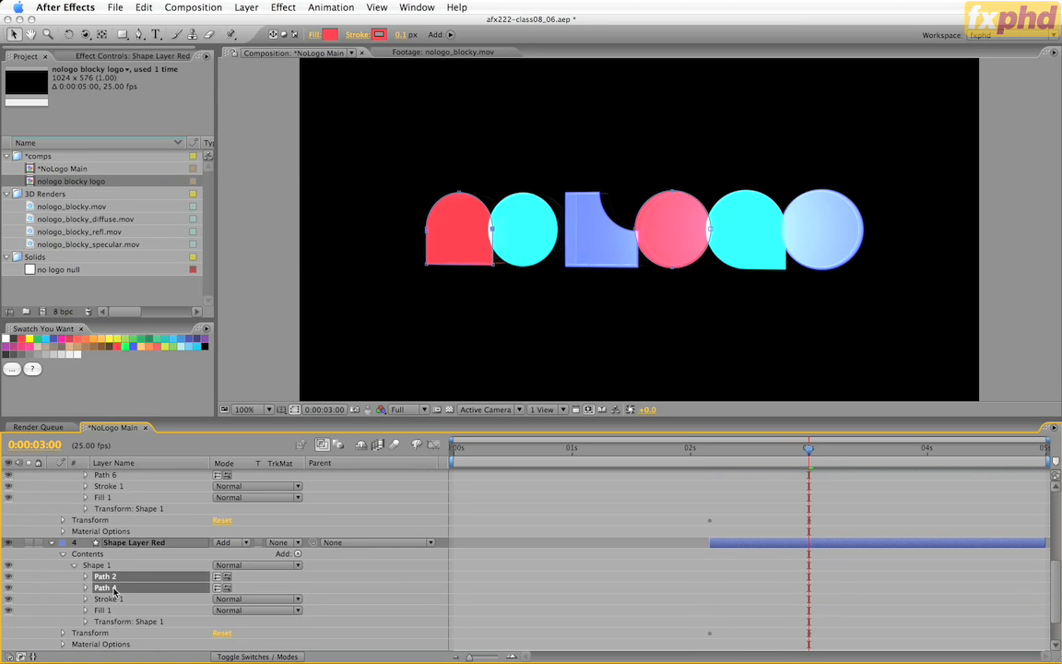
{"action": "left_click", "coordinate": [50, 542]}
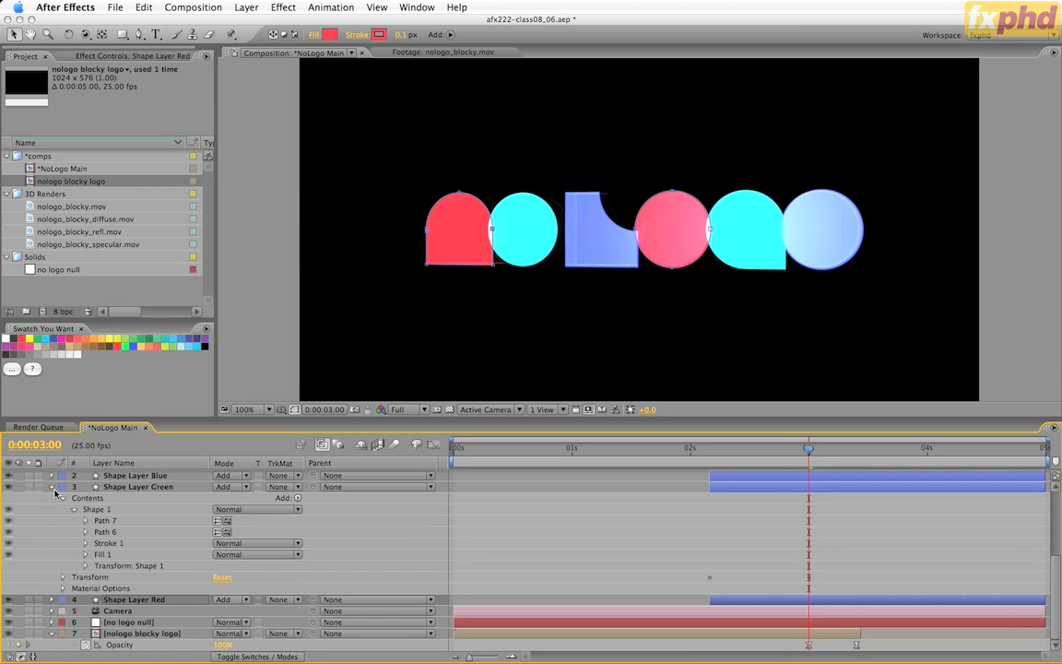
{"action": "left_click", "coordinate": [52, 487]}
{"action": "scroll", "coordinate": [144, 507], "scroll_direction": "up", "scroll_amount": 1}
{"action": "left_click", "coordinate": [97, 497]}
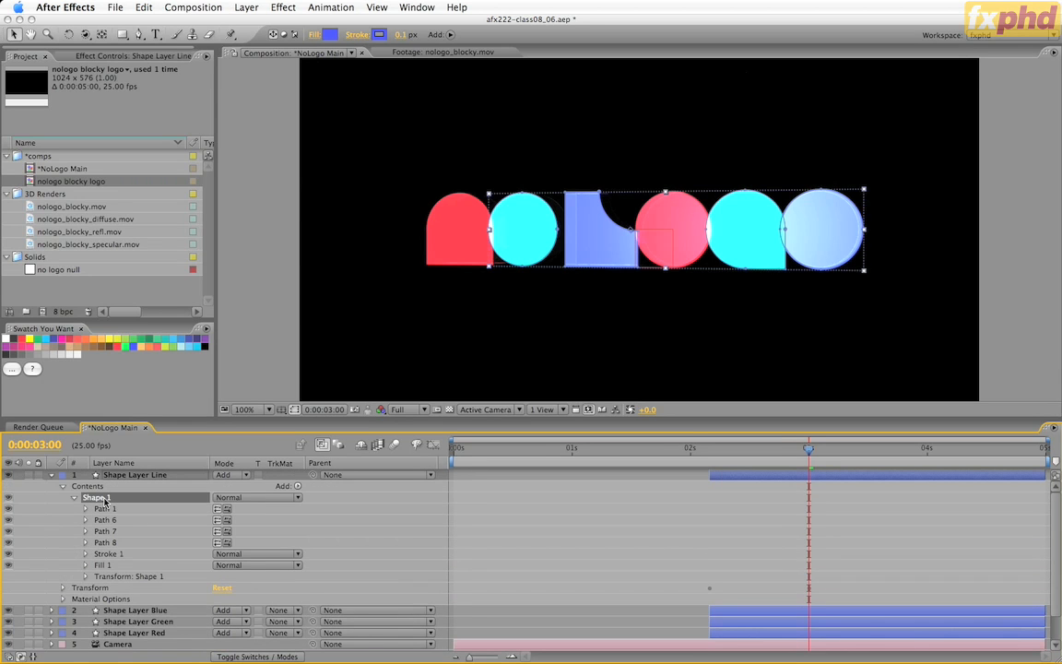
{"action": "key", "text": "cmd+v"}
{"action": "left_click_drag", "start_coordinate": [103, 576], "coordinate": [104, 551]}
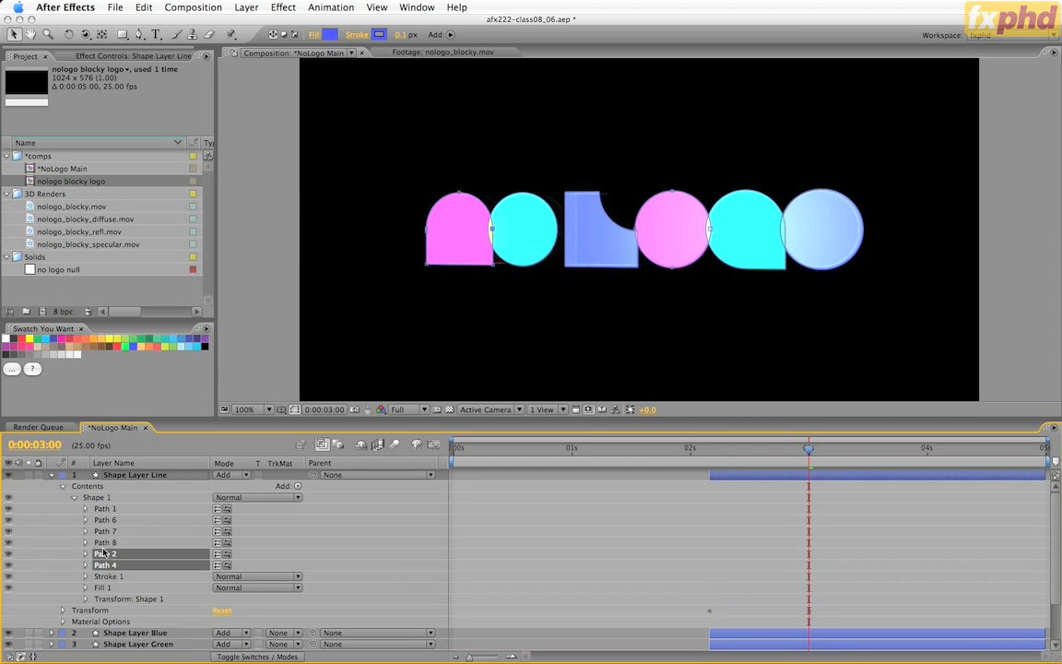
- Solo Shape Layer Line and turn off the visibility of its Fill 1
{"action": "left_click", "coordinate": [31, 477]}
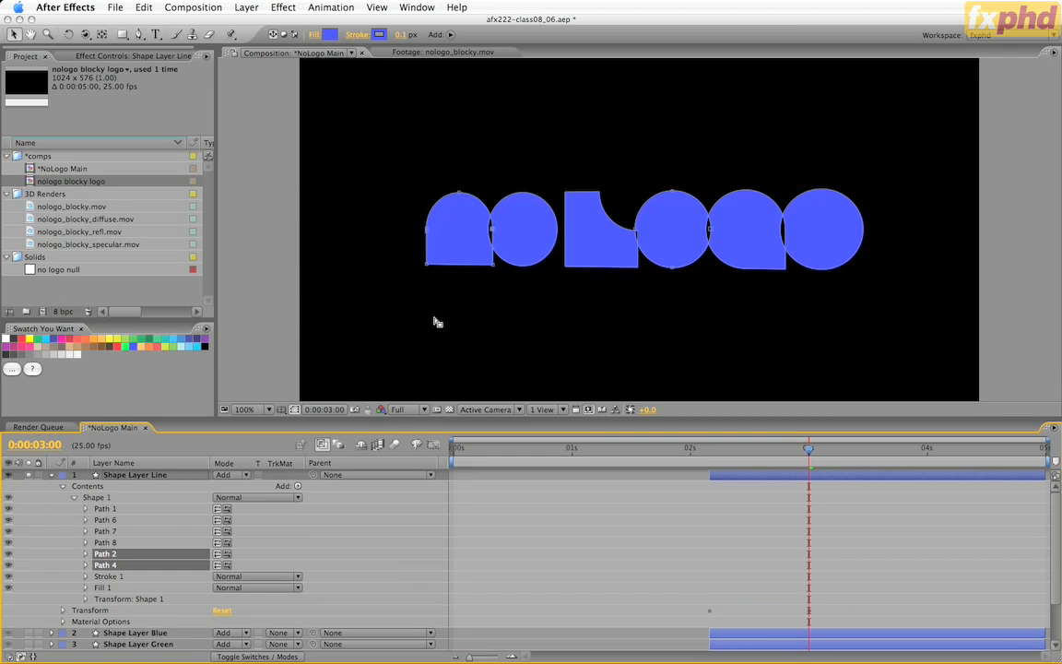
{"action": "left_click", "coordinate": [101, 588]}
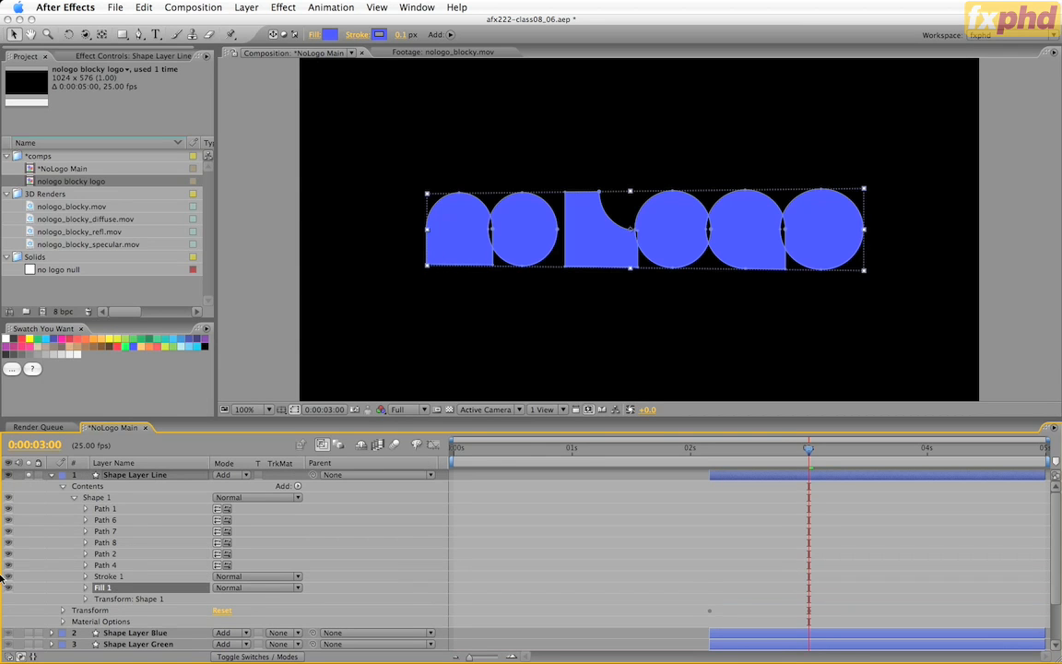
{"action": "left_click", "coordinate": [8, 587]}
- Set Shape Layer Line's Stroke 1 to white with a width of 2 px
{"action": "left_click", "coordinate": [103, 576]}
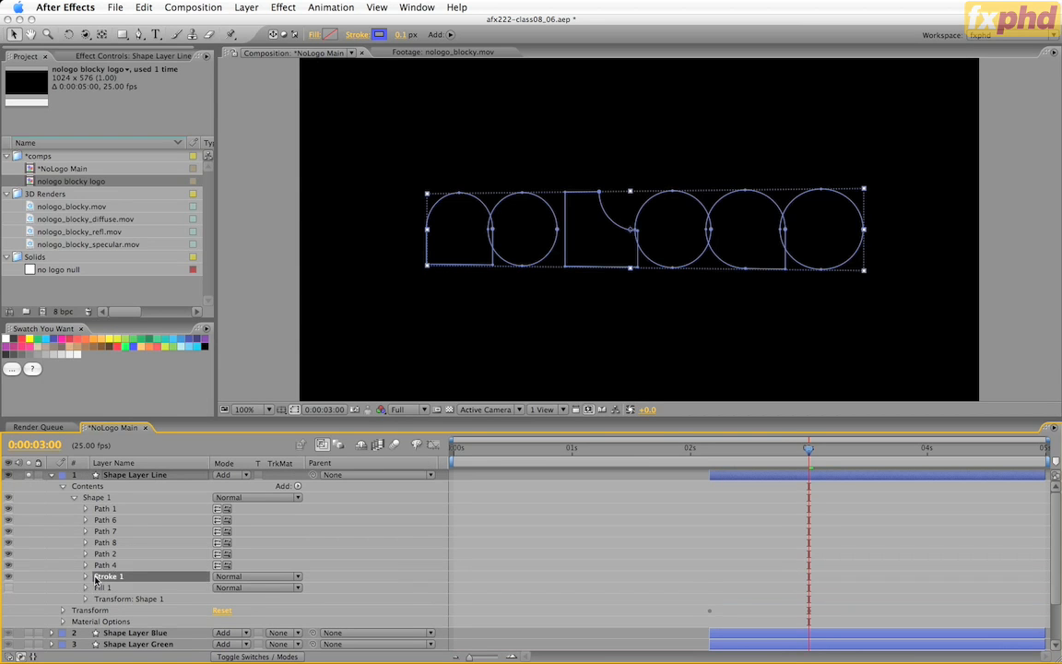
{"action": "left_click", "coordinate": [378, 35]}
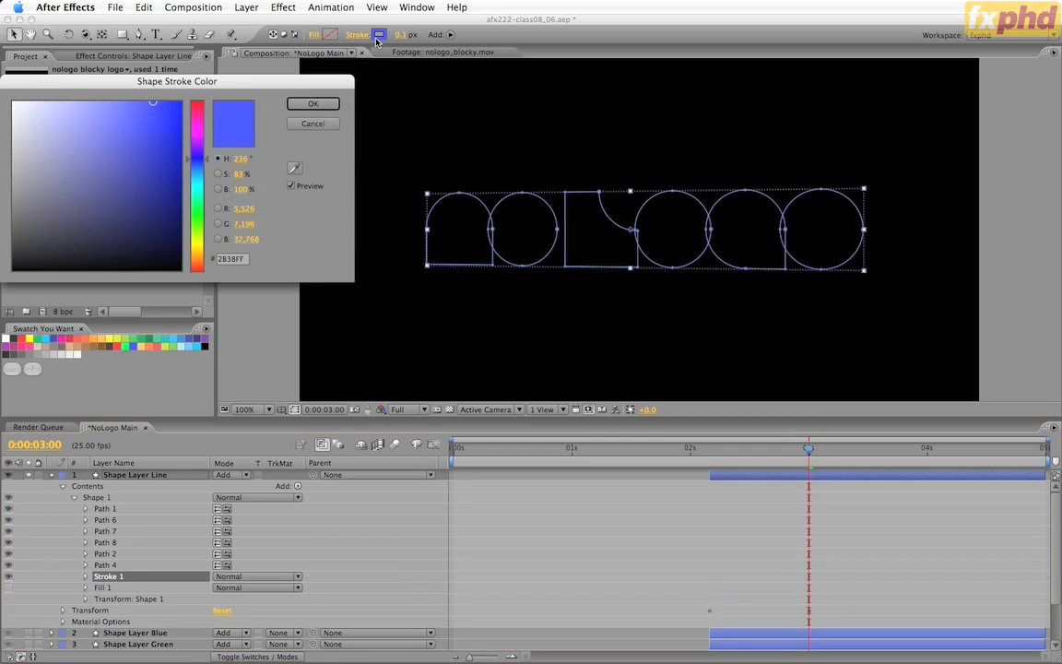
{"action": "left_click_drag", "start_coordinate": [132, 168], "coordinate": [13, 103]}
{"action": "left_click", "coordinate": [304, 103]}
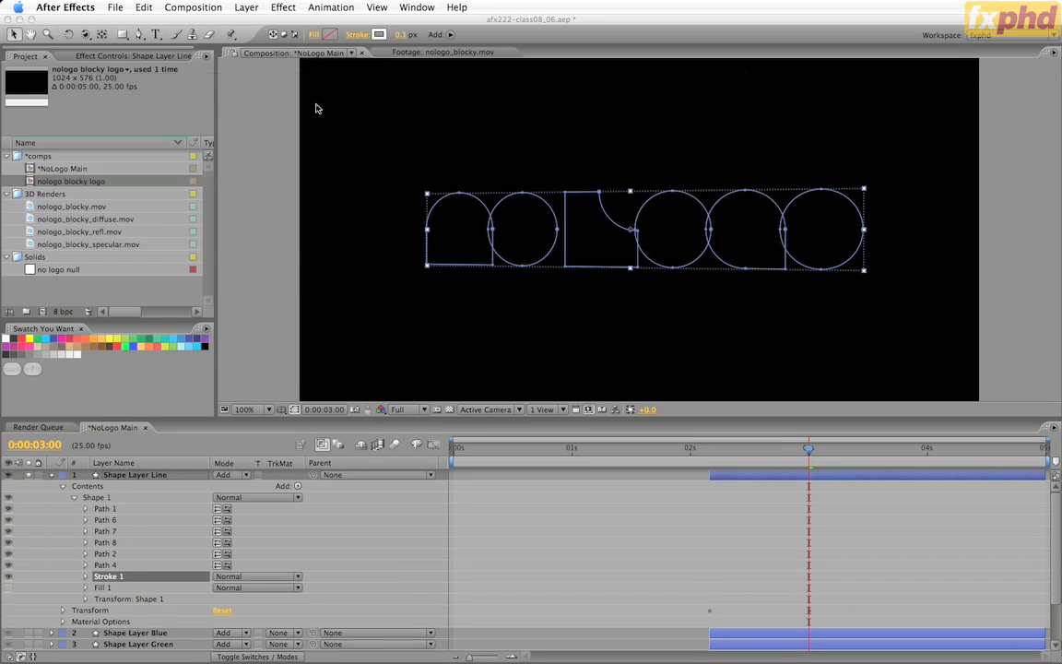
{"action": "left_click", "coordinate": [401, 34]}
{"action": "type", "text": "2"}
{"action": "key", "text": "Return"}
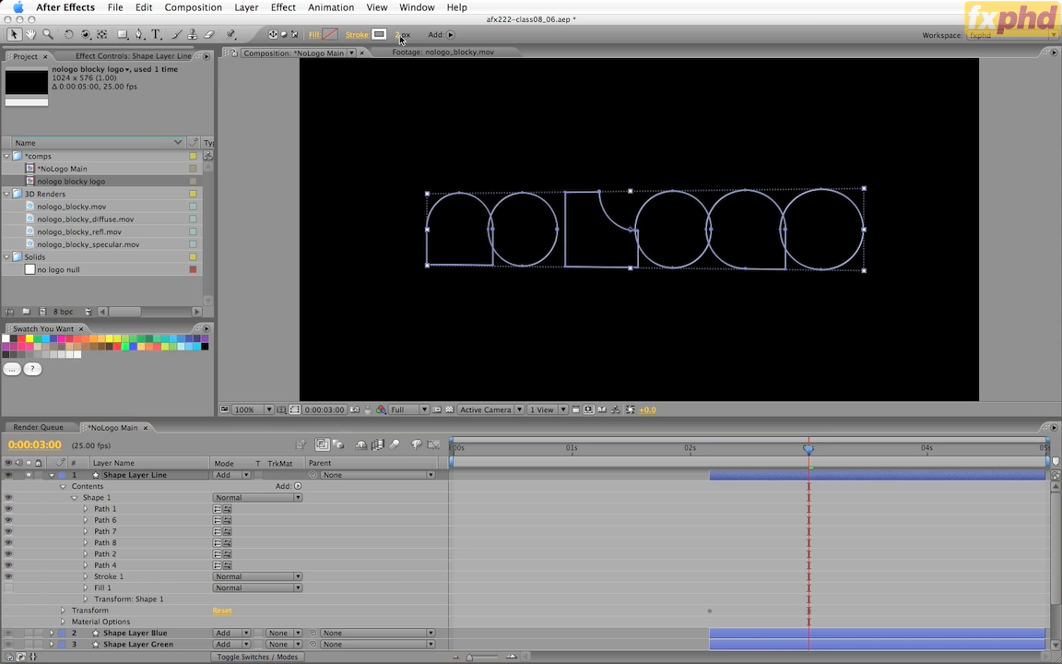
- Hide the shape path outlines in the viewer, unsolo Shape Layer Line, and scrub back to 0:00:02:13 to check the lines
{"action": "left_click", "coordinate": [295, 411]}
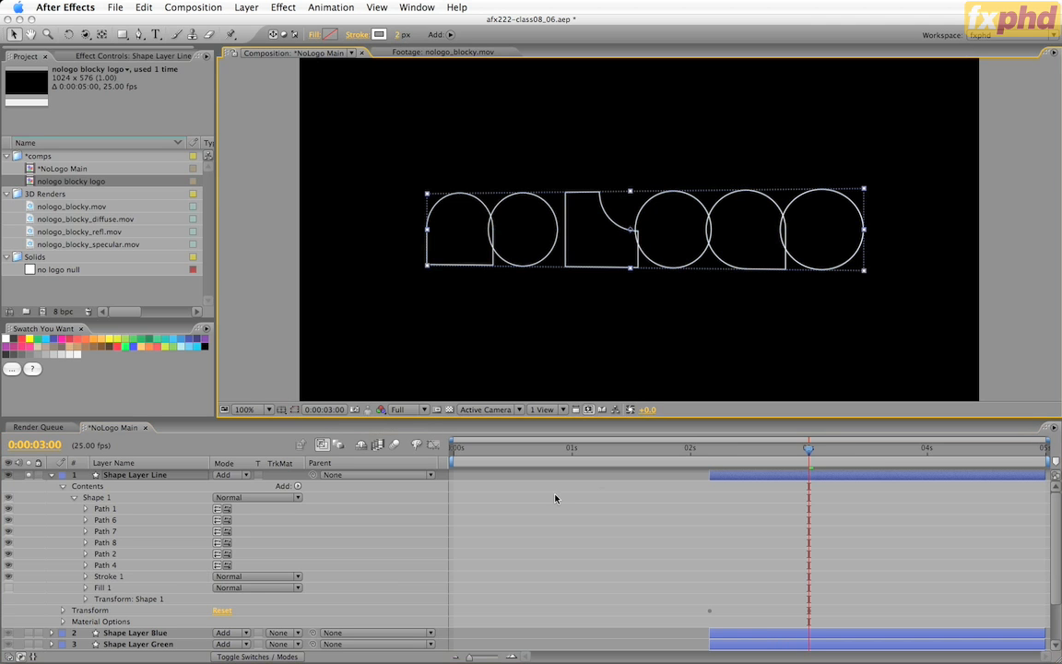
{"action": "left_click_drag", "start_coordinate": [808, 451], "coordinate": [757, 451]}
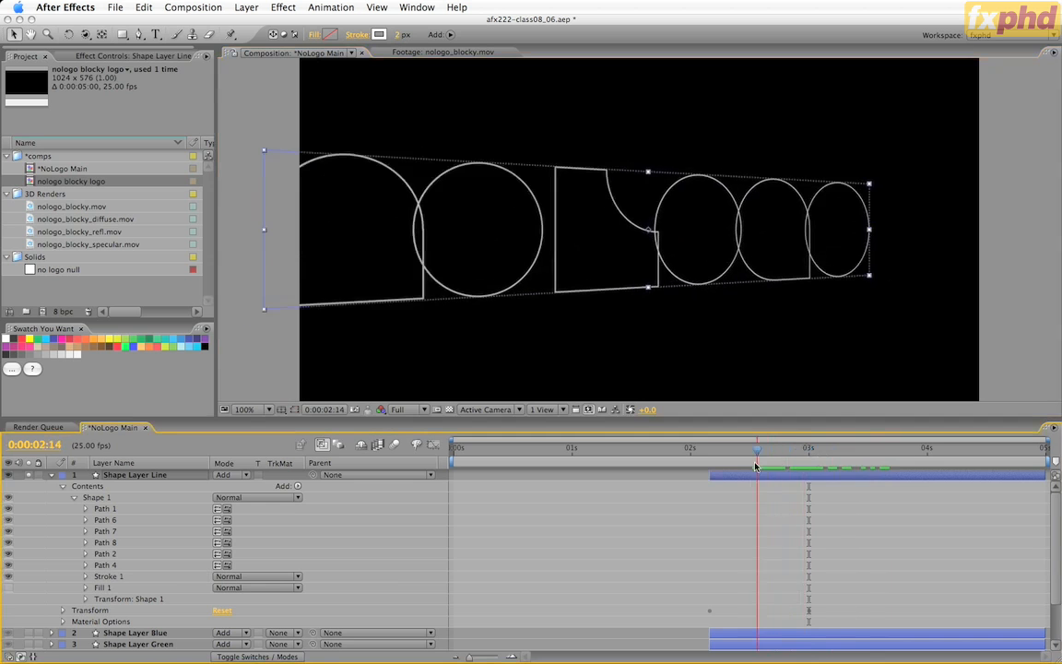
{"action": "left_click", "coordinate": [29, 475]}
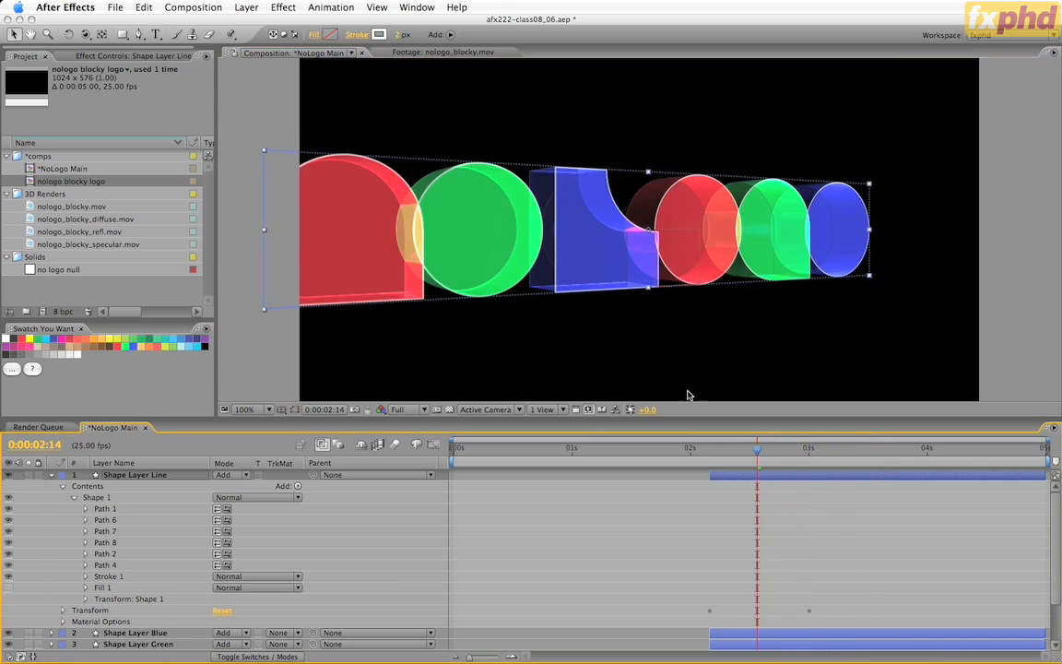
{"action": "mouse_move", "coordinate": [758, 451]}
{"action": "left_mouse_down"}
{"action": "mouse_move", "coordinate": [842, 451]}
{"action": "mouse_move", "coordinate": [752, 456]}
{"action": "left_mouse_up"}
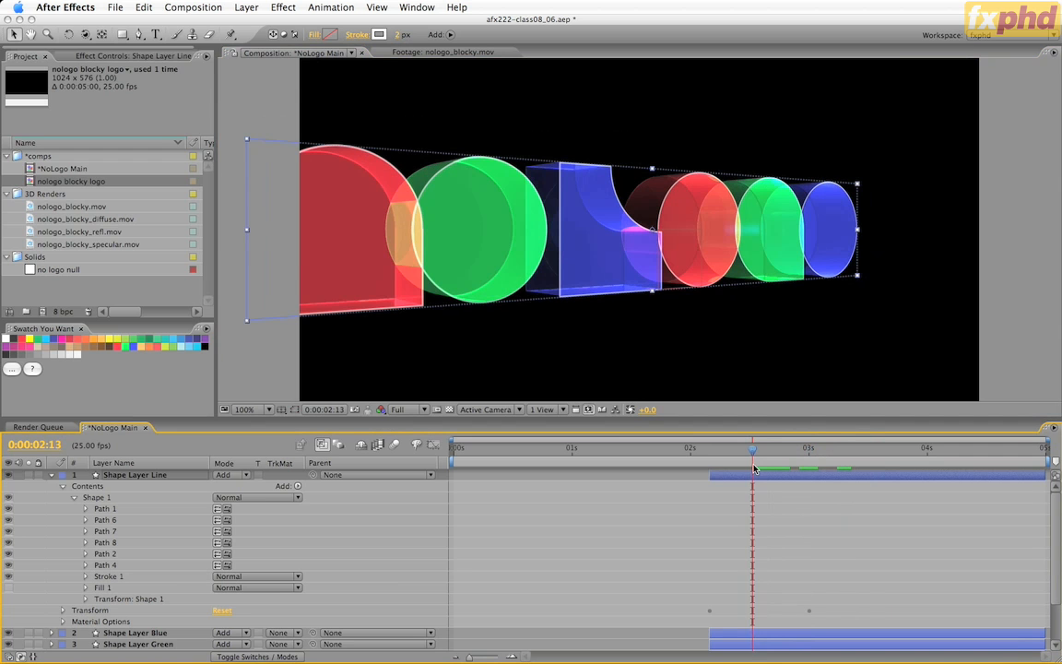
- Set the Z position of Shape Layer Line to -50 to bring the outlines in front of the logo
{"action": "left_click", "coordinate": [159, 476]}
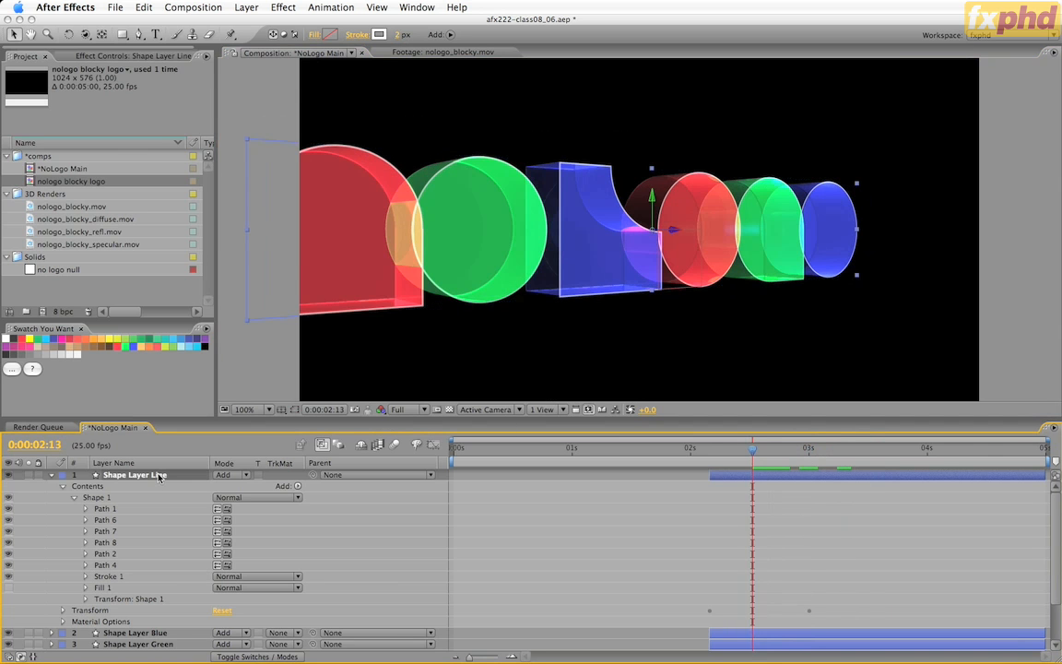
{"action": "key", "text": "u"}
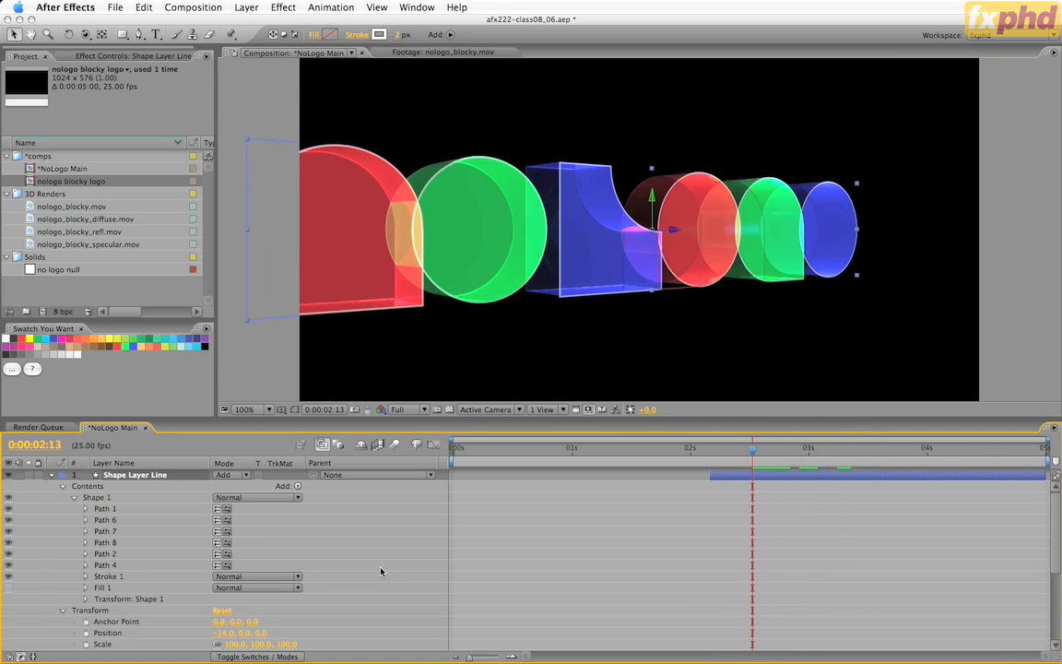
{"action": "scroll", "coordinate": [381, 572], "scroll_direction": "down", "scroll_amount": 4}
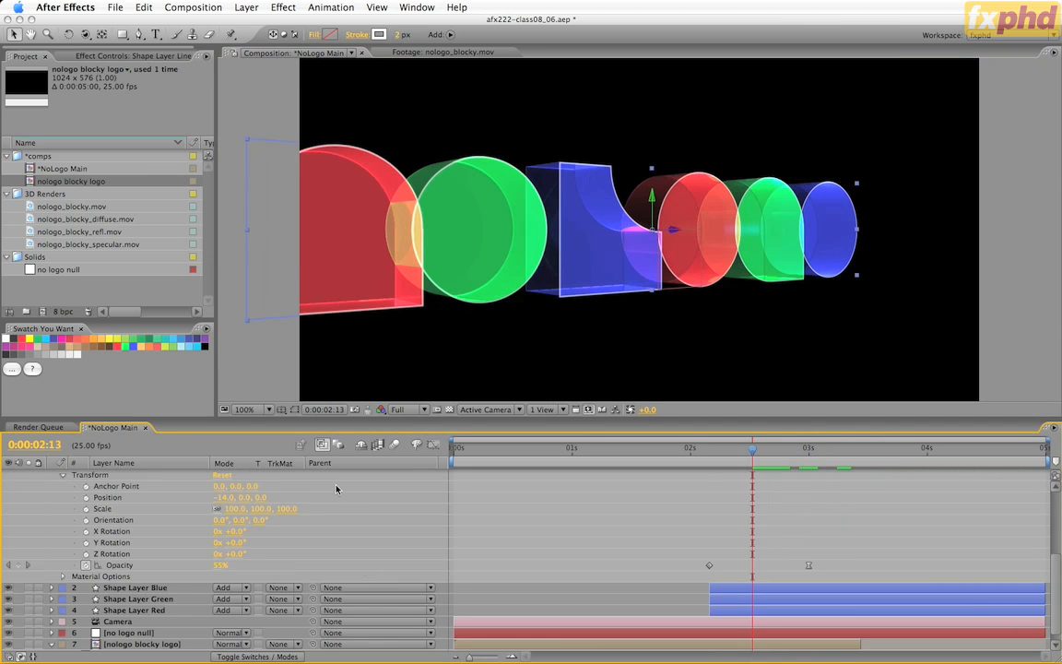
{"action": "left_click", "coordinate": [260, 497]}
{"action": "type", "text": "-50"}
{"action": "key", "text": "Return"}
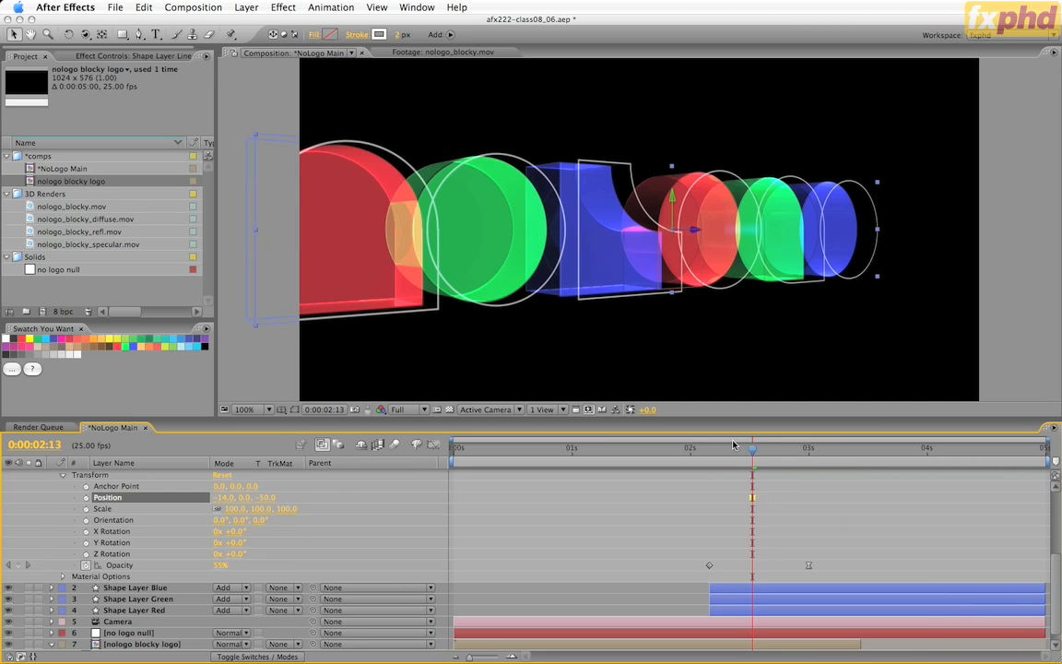
- Add an Offset Paths operator to Shape 1 of Shape Layer Line
{"action": "left_click_drag", "start_coordinate": [728, 447], "coordinate": [708, 469]}
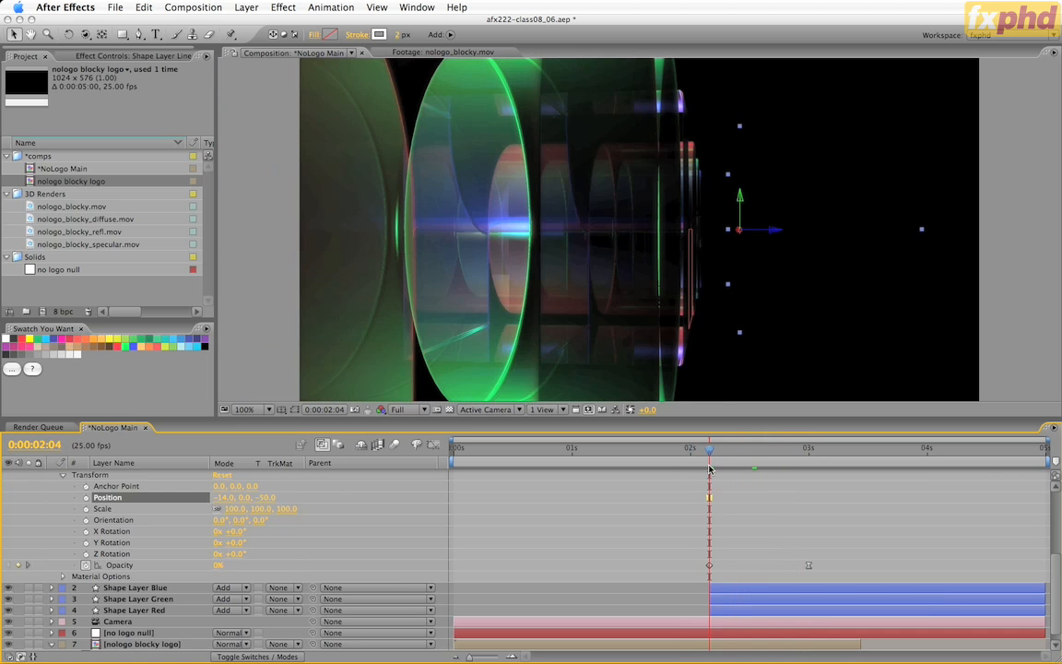
{"action": "left_click", "coordinate": [62, 477]}
{"action": "scroll", "coordinate": [364, 535], "scroll_direction": "up", "scroll_amount": 3}
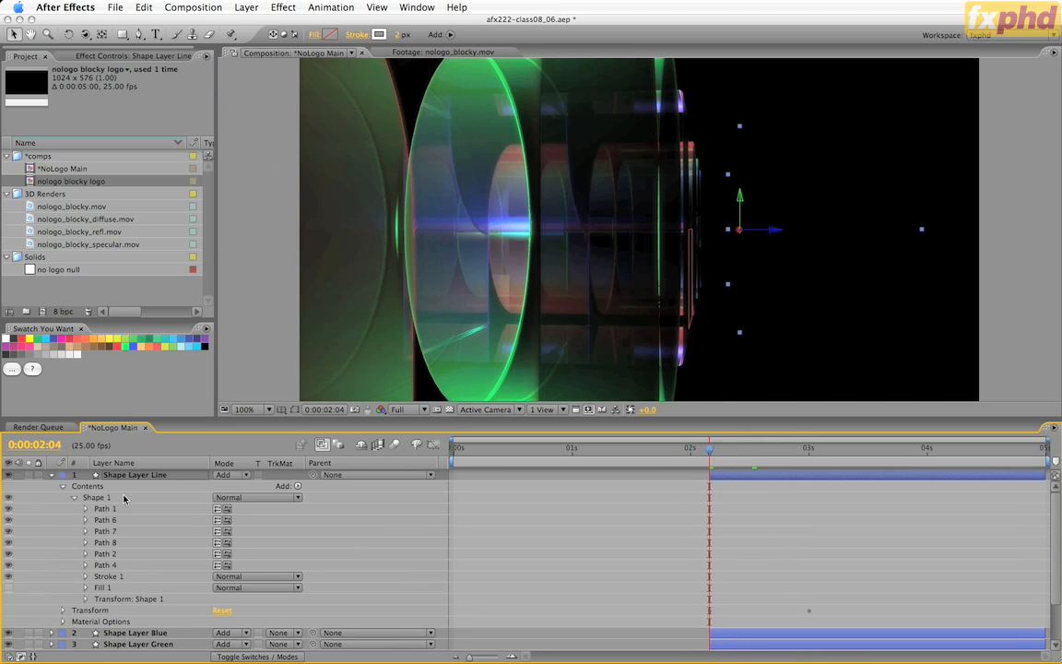
{"action": "left_click", "coordinate": [96, 497]}
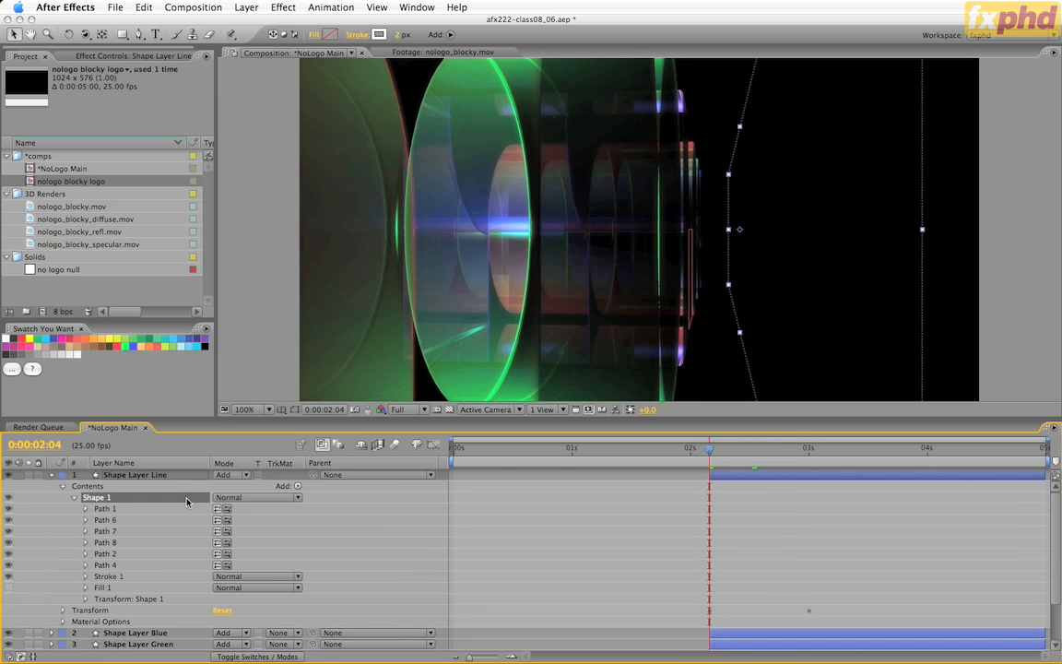
{"action": "left_click", "coordinate": [297, 486]}
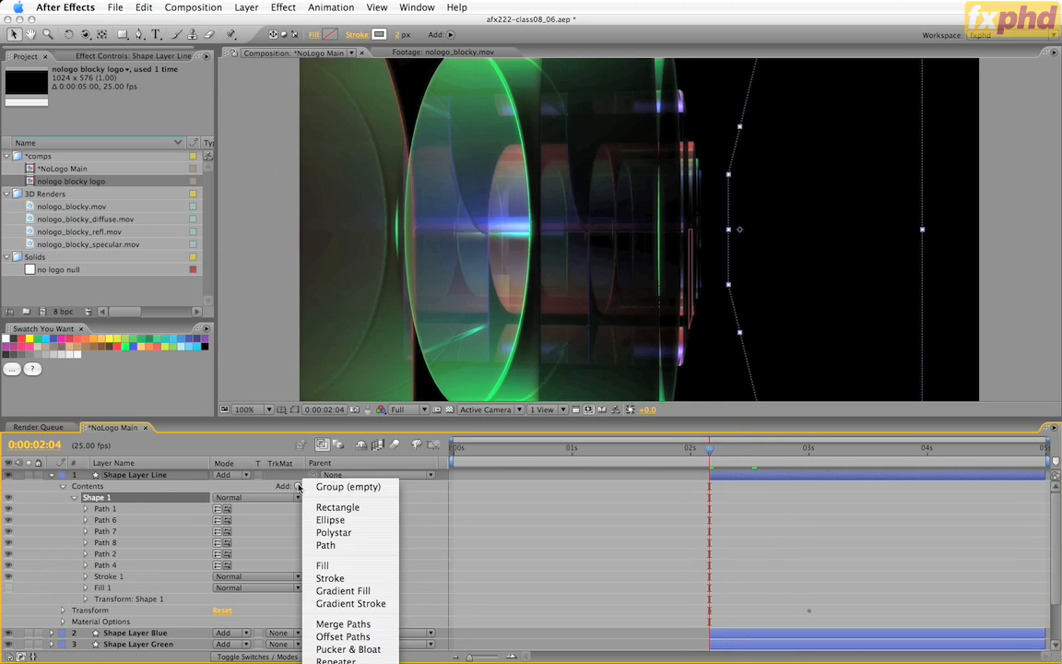
{"action": "left_click", "coordinate": [354, 636]}
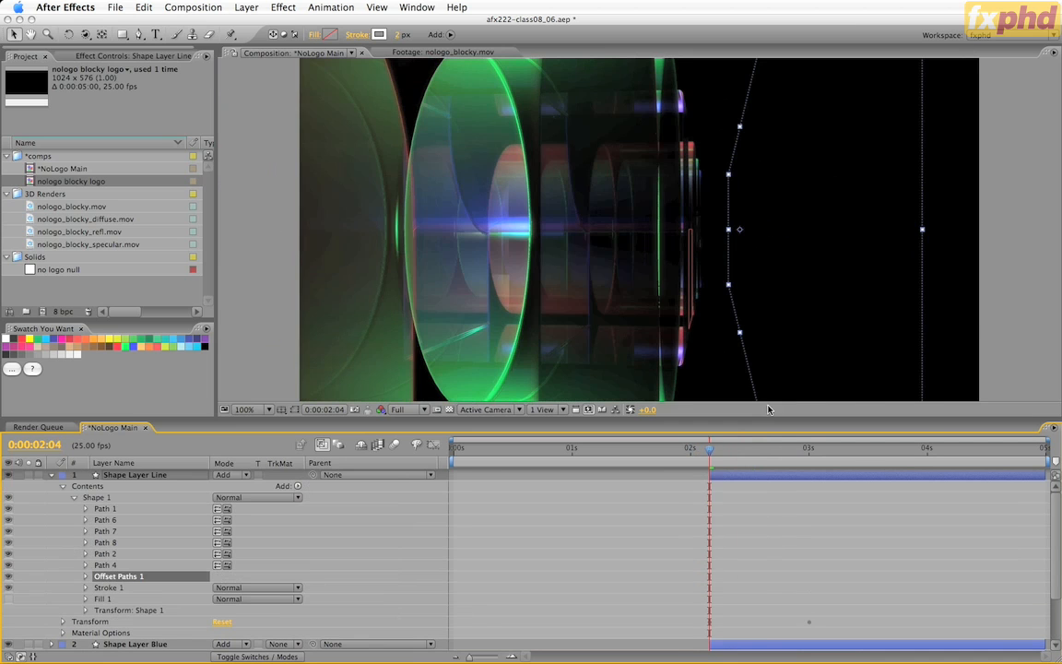
- Preview the offset at 0:00:02:14 and set Offset Paths 1 to Round Join with an Amount of 20
{"action": "left_click_drag", "start_coordinate": [708, 450], "coordinate": [758, 460]}
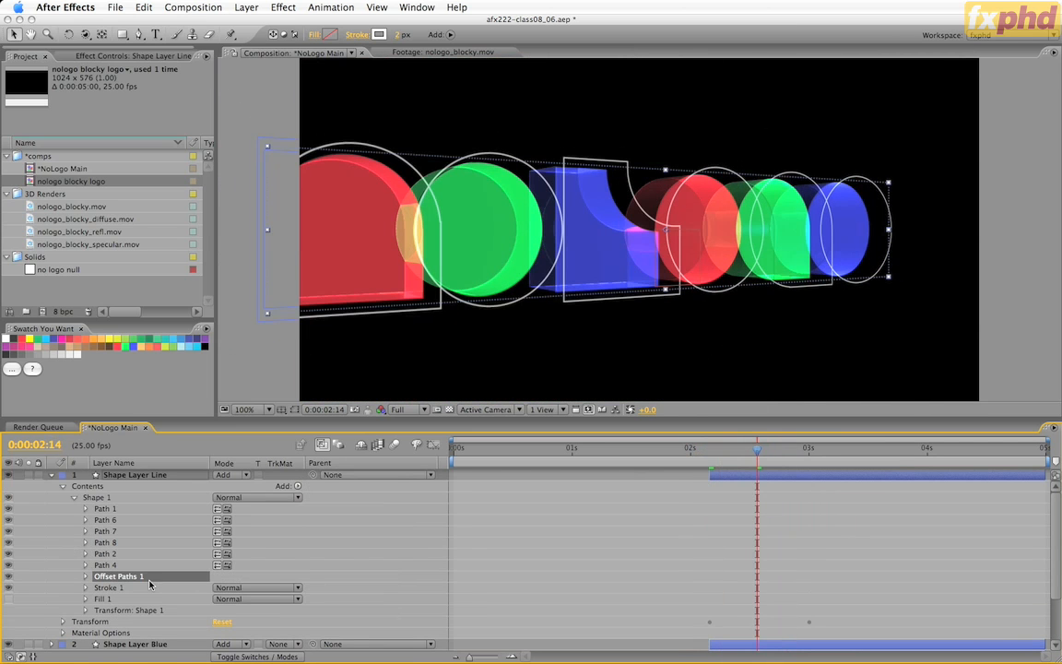
{"action": "left_click", "coordinate": [86, 578]}
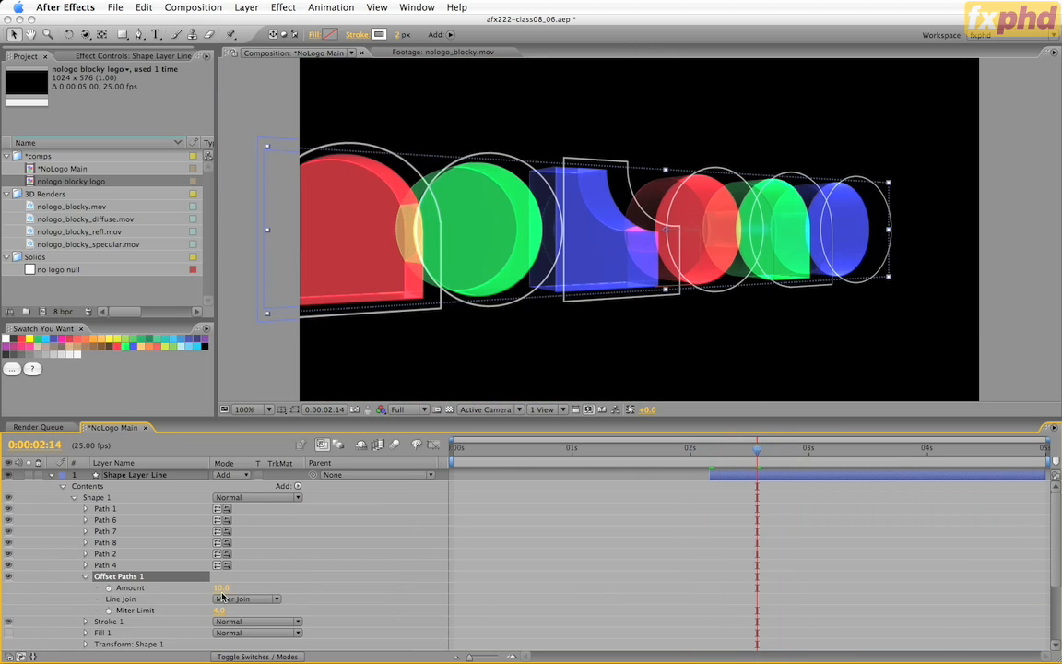
{"action": "mouse_move", "coordinate": [224, 587]}
{"action": "left_mouse_down"}
{"action": "mouse_move", "coordinate": [209, 591]}
{"action": "mouse_move", "coordinate": [250, 599]}
{"action": "mouse_move", "coordinate": [239, 599]}
{"action": "left_mouse_up"}
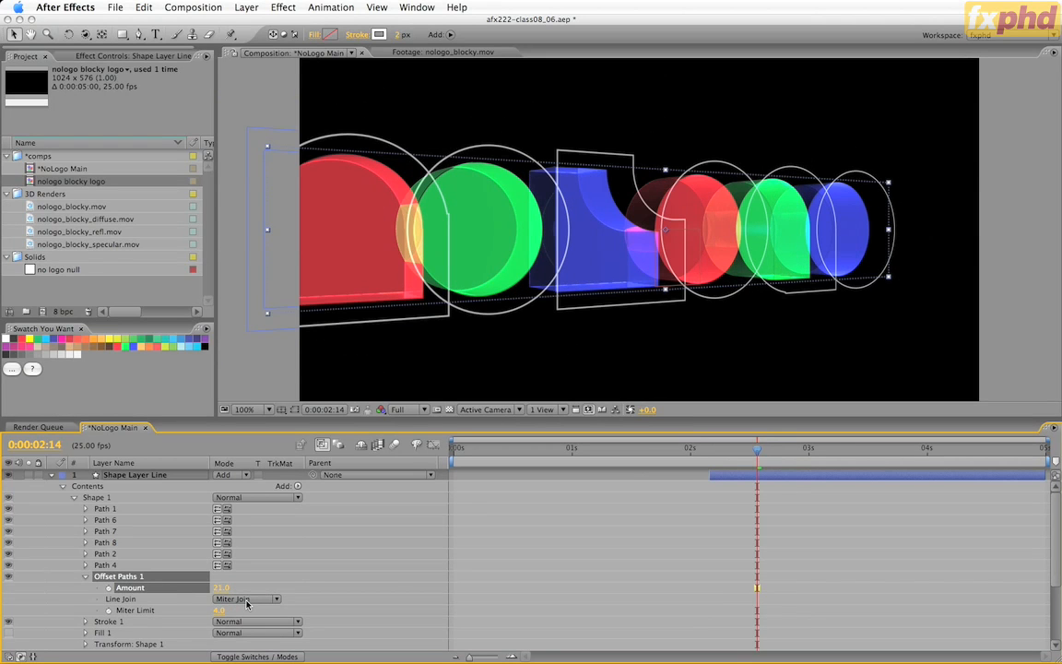
{"action": "left_click", "coordinate": [247, 603]}
{"action": "left_click", "coordinate": [244, 608]}
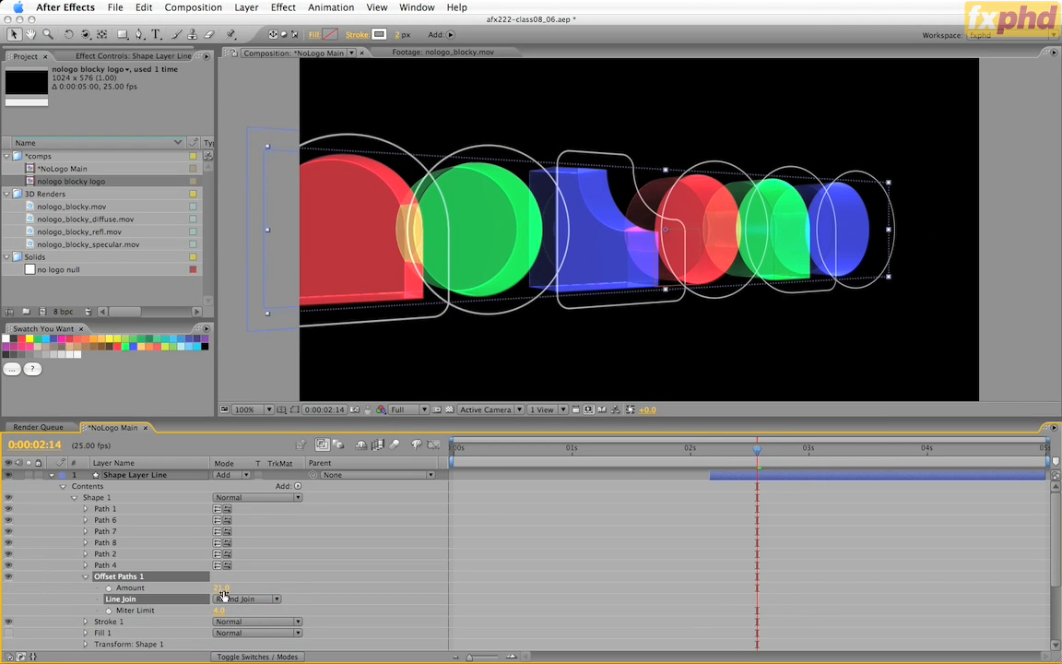
{"action": "left_click", "coordinate": [224, 588]}
{"action": "type", "text": "20"}
{"action": "key", "text": "Return"}
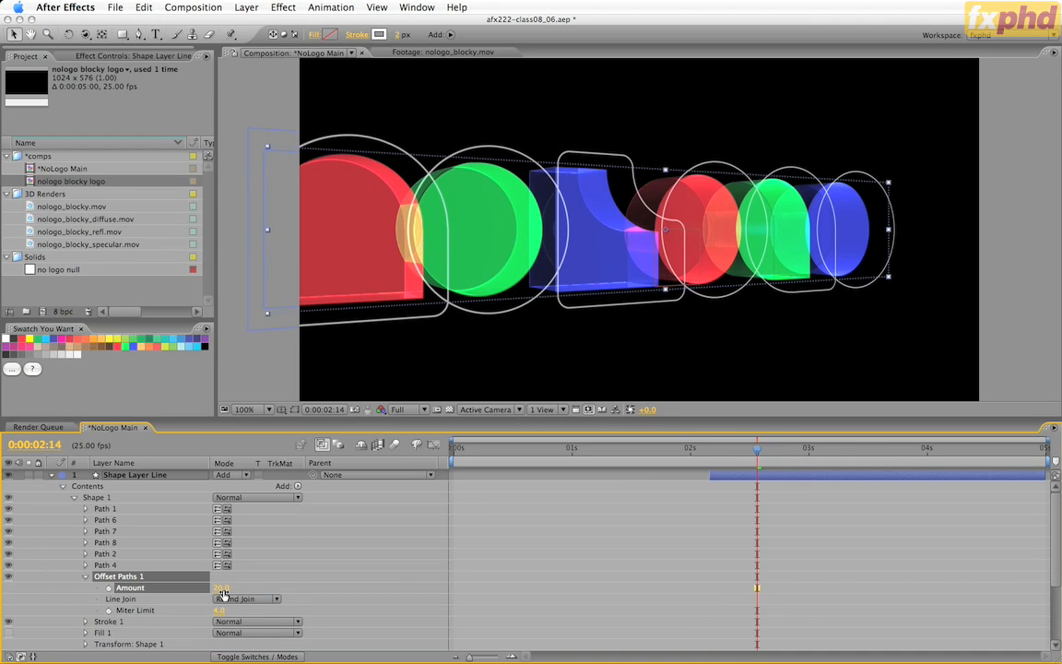
- Keyframe the Offset Paths Amount at 20 on 0:00:02:07 and at 80 on 0:00:03:06
{"action": "left_click_drag", "start_coordinate": [757, 450], "coordinate": [721, 455]}
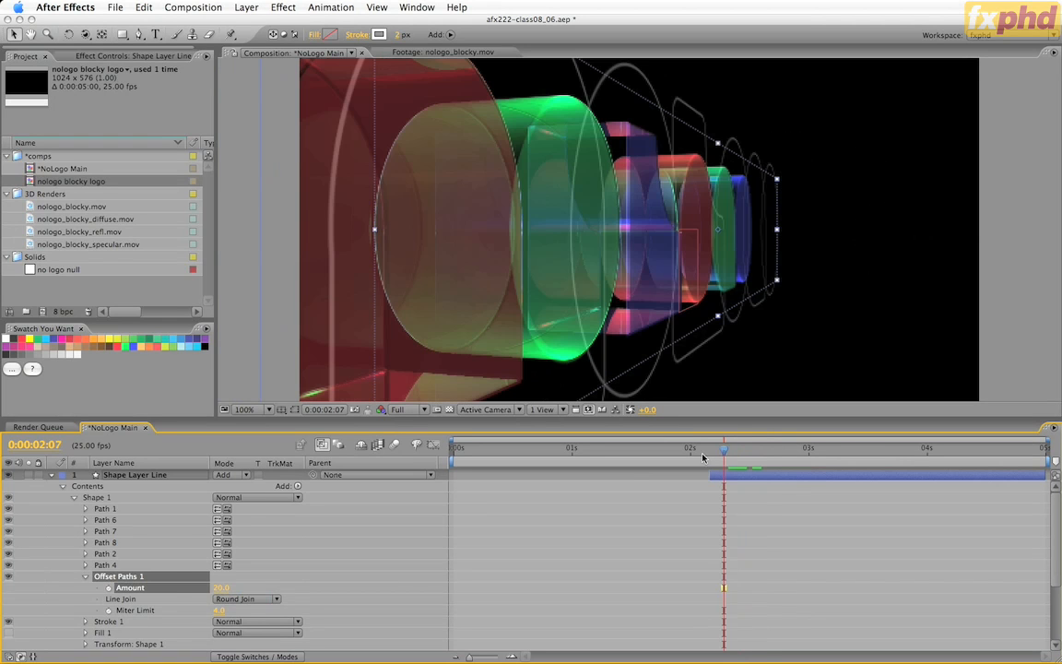
{"action": "left_click", "coordinate": [108, 588]}
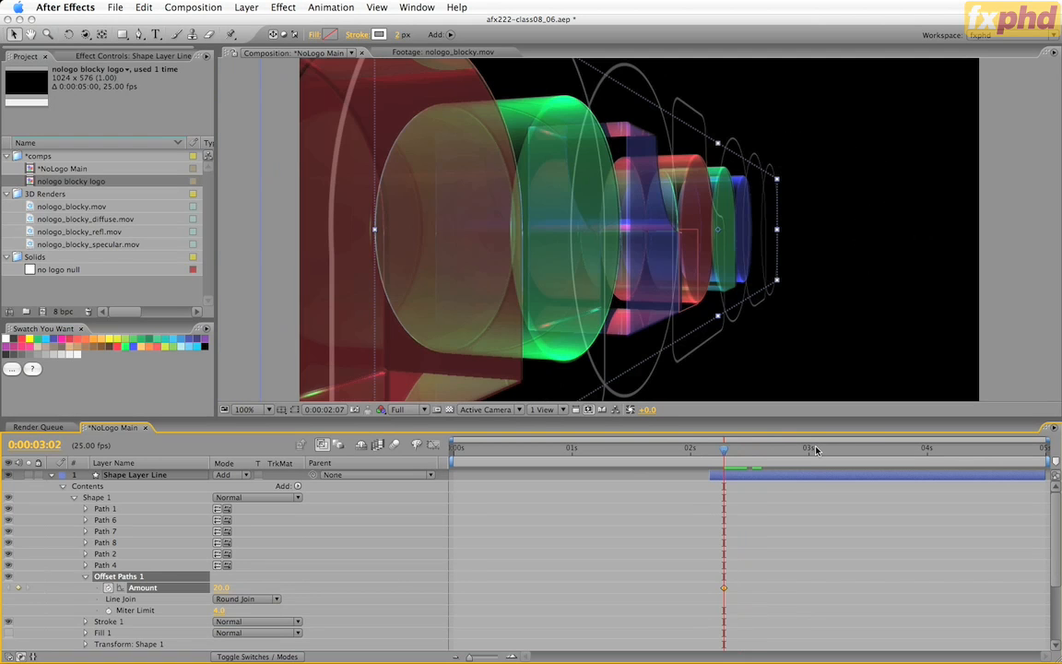
{"action": "left_click_drag", "start_coordinate": [816, 448], "coordinate": [837, 449]}
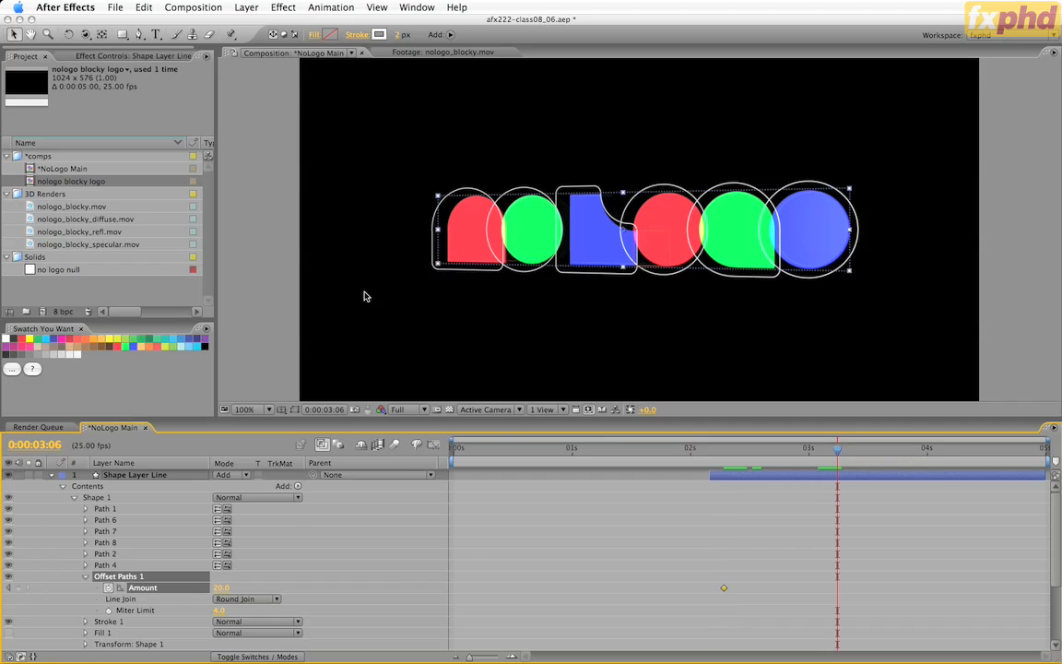
{"action": "left_click", "coordinate": [221, 587]}
{"action": "type", "text": "80"}
{"action": "key", "text": "Return"}
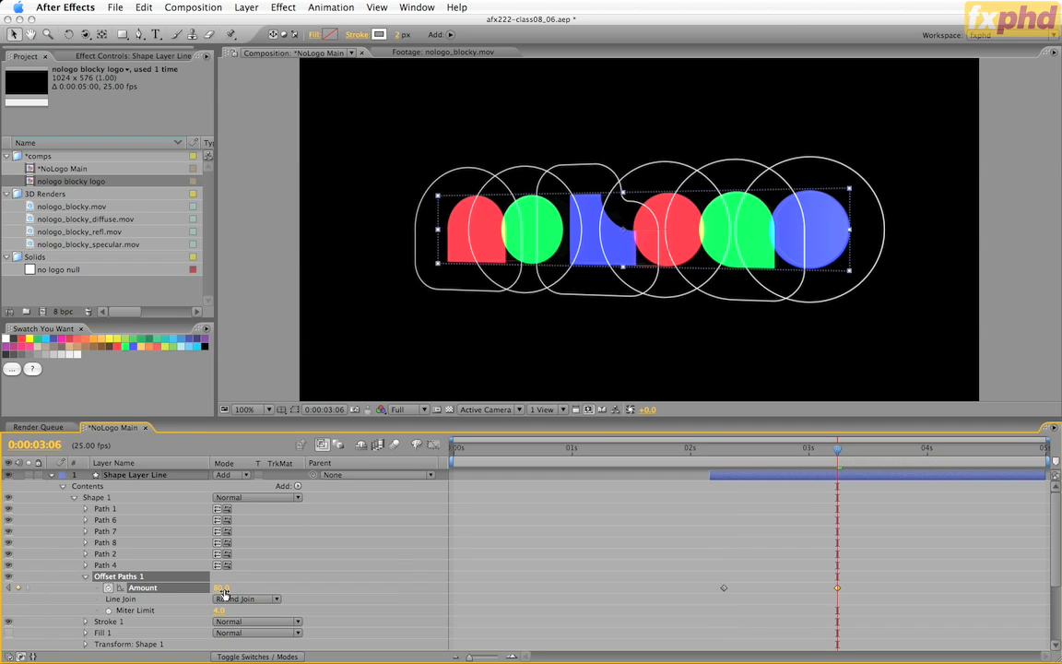
- Return to 0:00:02:07 and add a Trim Paths operator to Shape 1 of Shape Layer Line
{"action": "left_click", "coordinate": [819, 461]}
{"action": "left_click_drag", "start_coordinate": [820, 461], "coordinate": [725, 482]}
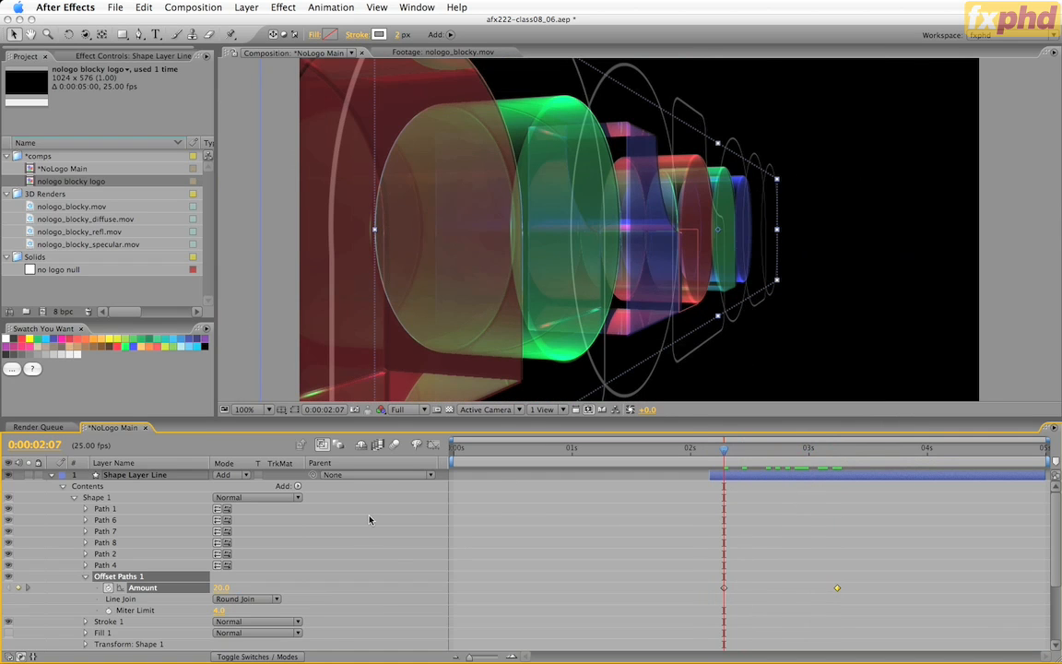
{"action": "left_click", "coordinate": [86, 576]}
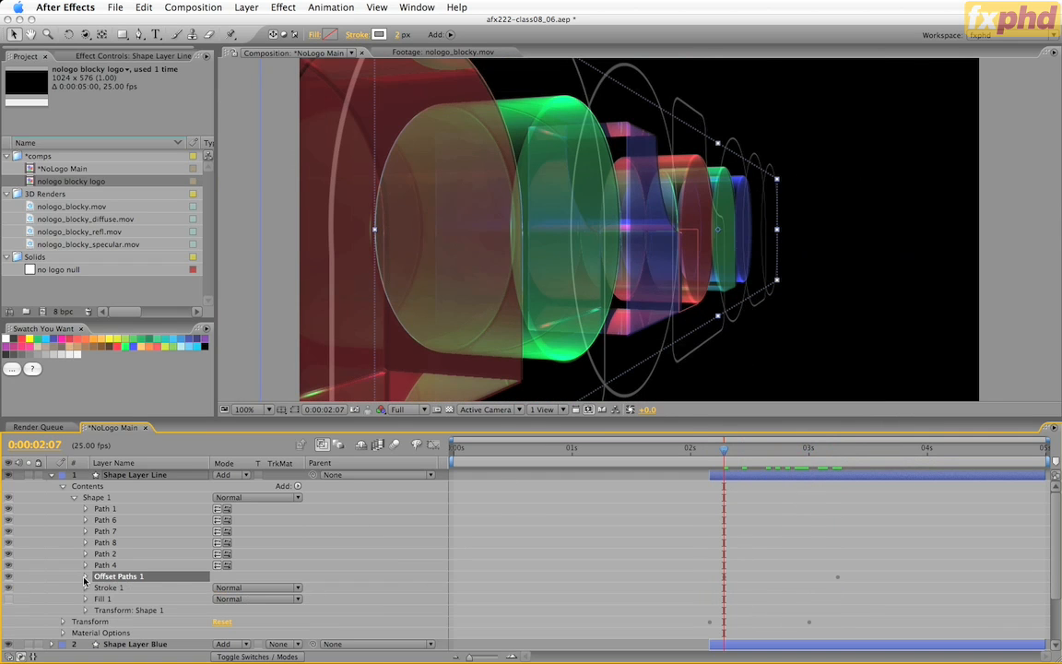
{"action": "left_click", "coordinate": [96, 497]}
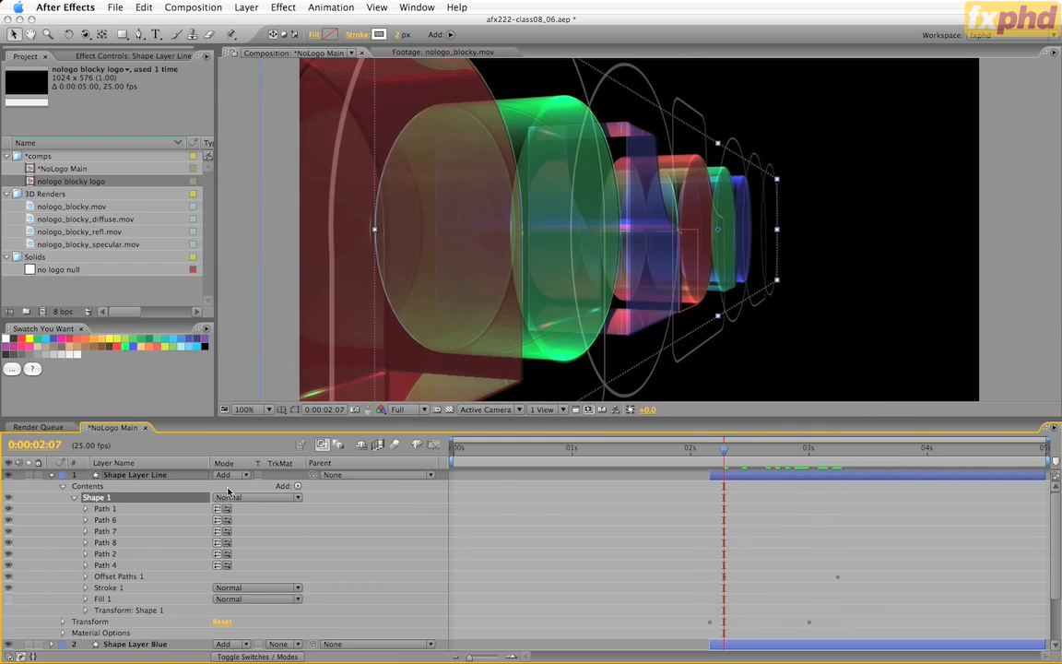
{"action": "left_click", "coordinate": [296, 487]}
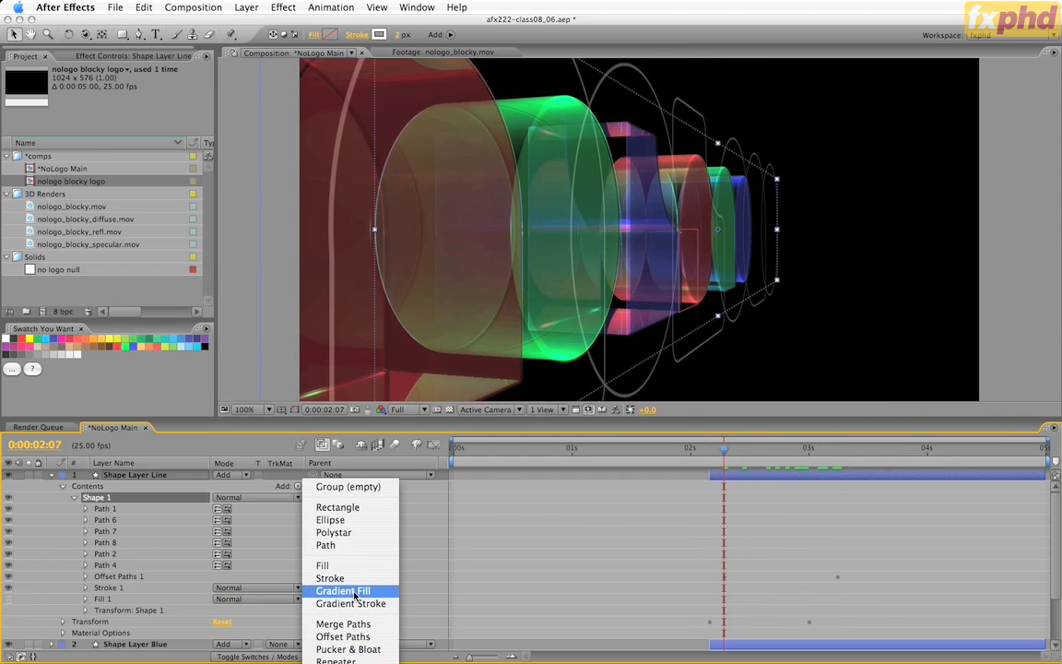
{"action": "left_click", "coordinate": [355, 595]}
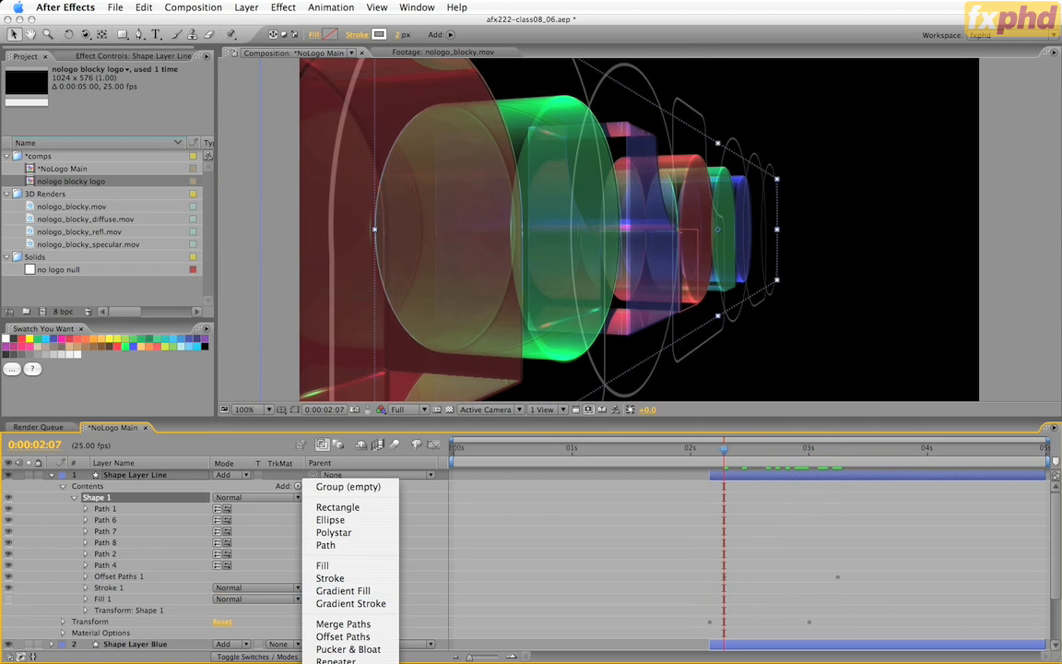
{"action": "left_click", "coordinate": [339, 663]}
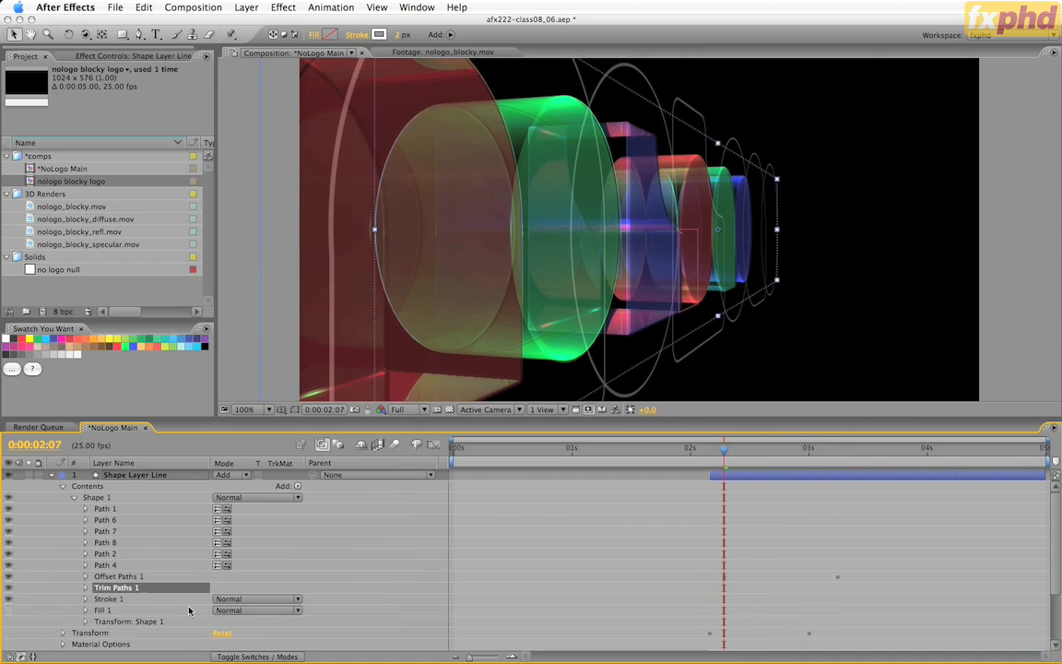
- Set the Trim Paths End to 0% and start keyframing both End and Offset at 0:00:02:07
{"action": "left_click", "coordinate": [84, 587]}
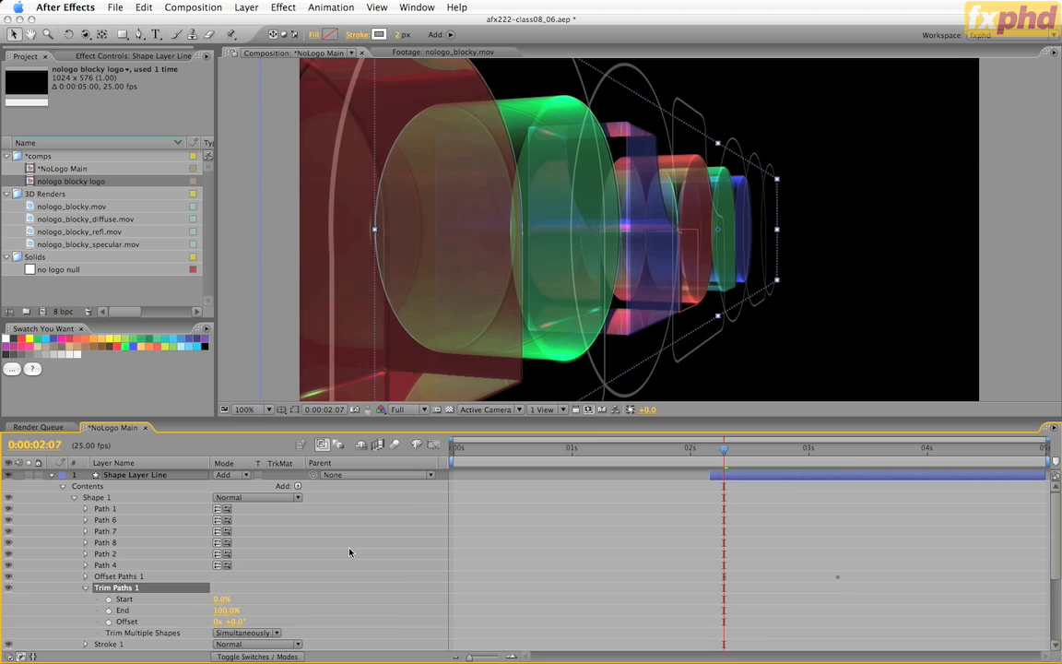
{"action": "left_click", "coordinate": [214, 610]}
{"action": "type", "text": "0"}
{"action": "key", "text": "Return"}
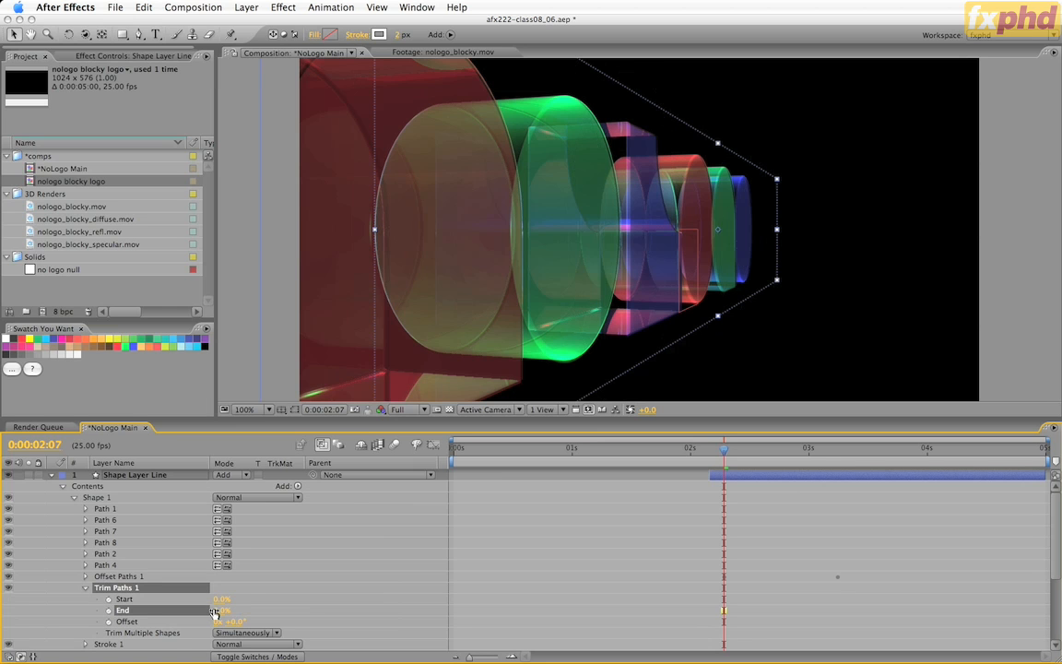
{"action": "left_click", "coordinate": [108, 609]}
{"action": "left_click", "coordinate": [109, 622]}
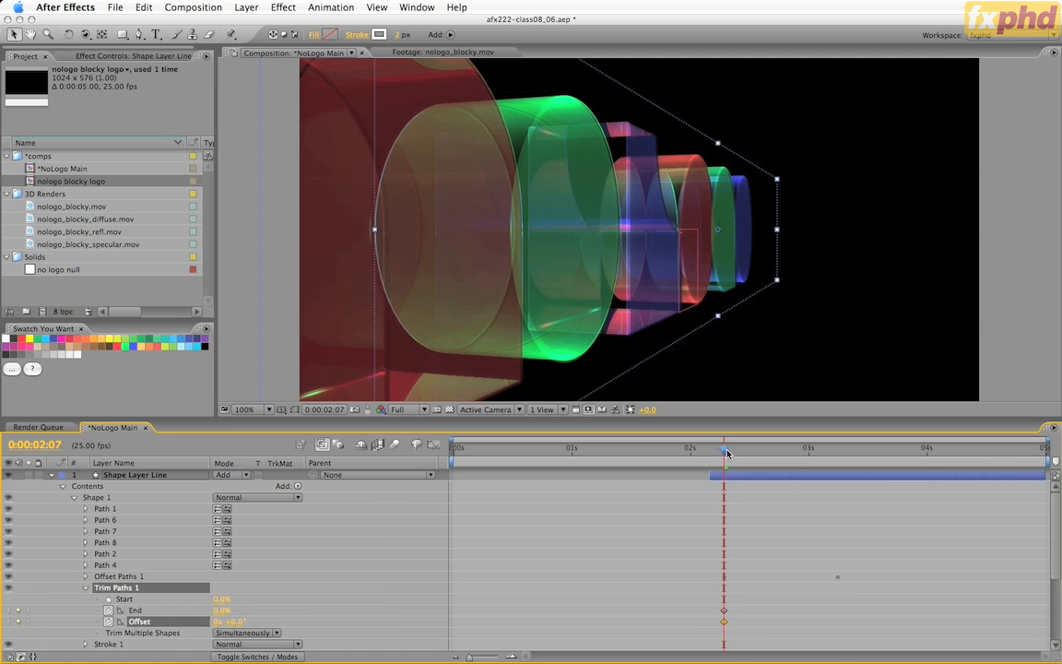
- At 0:00:03:06, add a Trim Paths End keyframe at 0% and set the Offset to one full revolution
{"action": "left_click_drag", "start_coordinate": [780, 453], "coordinate": [841, 461]}
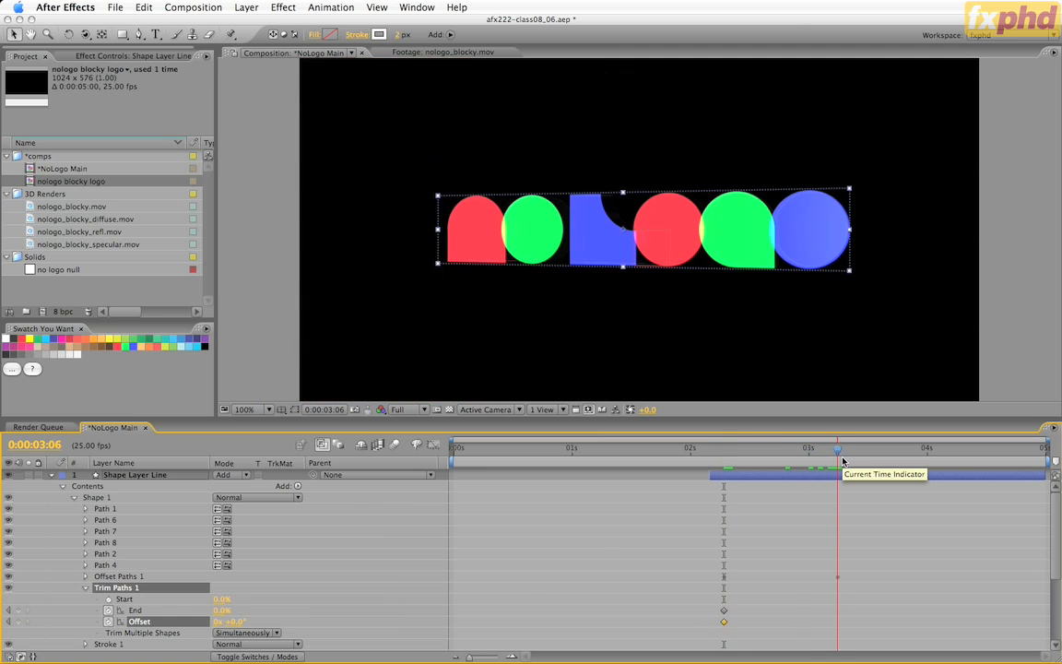
{"action": "key", "text": "u"}
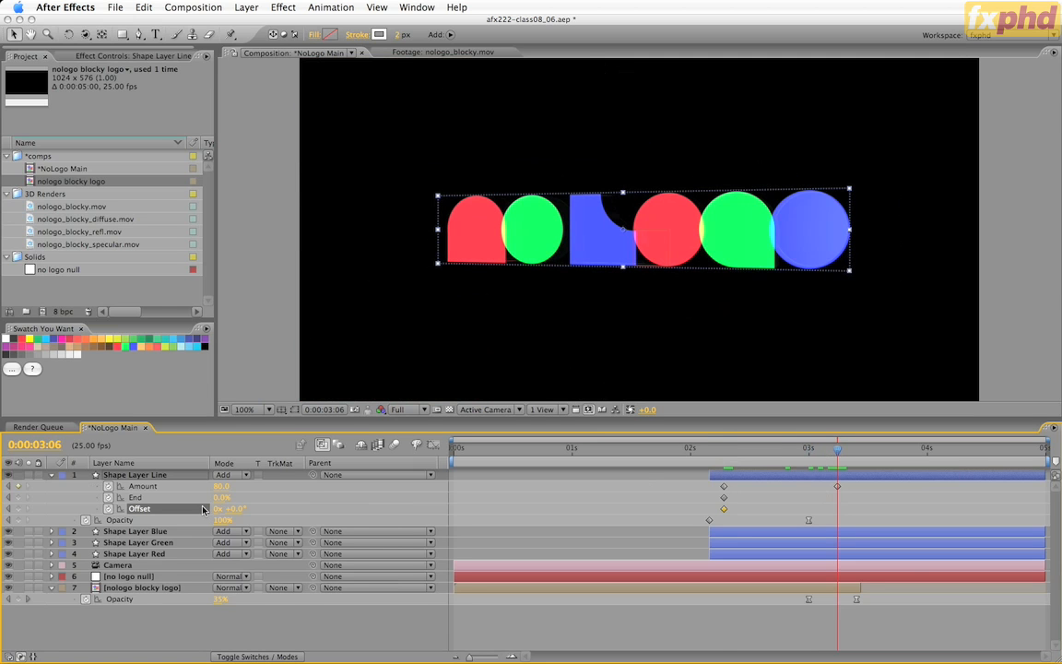
{"action": "left_click", "coordinate": [18, 498]}
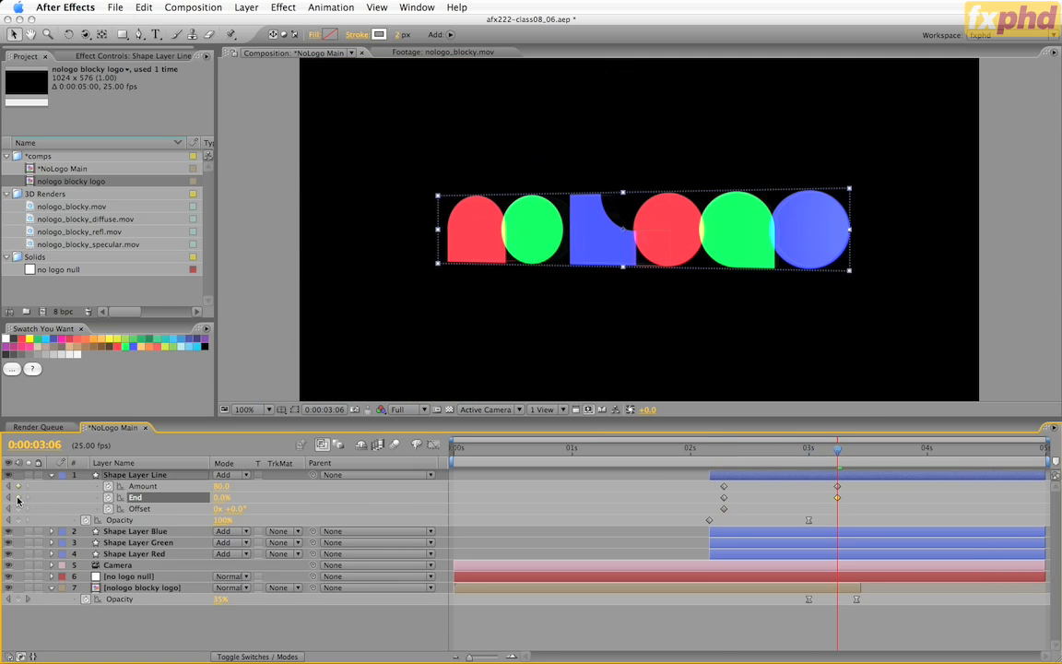
{"action": "left_click", "coordinate": [215, 509]}
{"action": "type", "text": "1"}
{"action": "key", "text": "Return"}
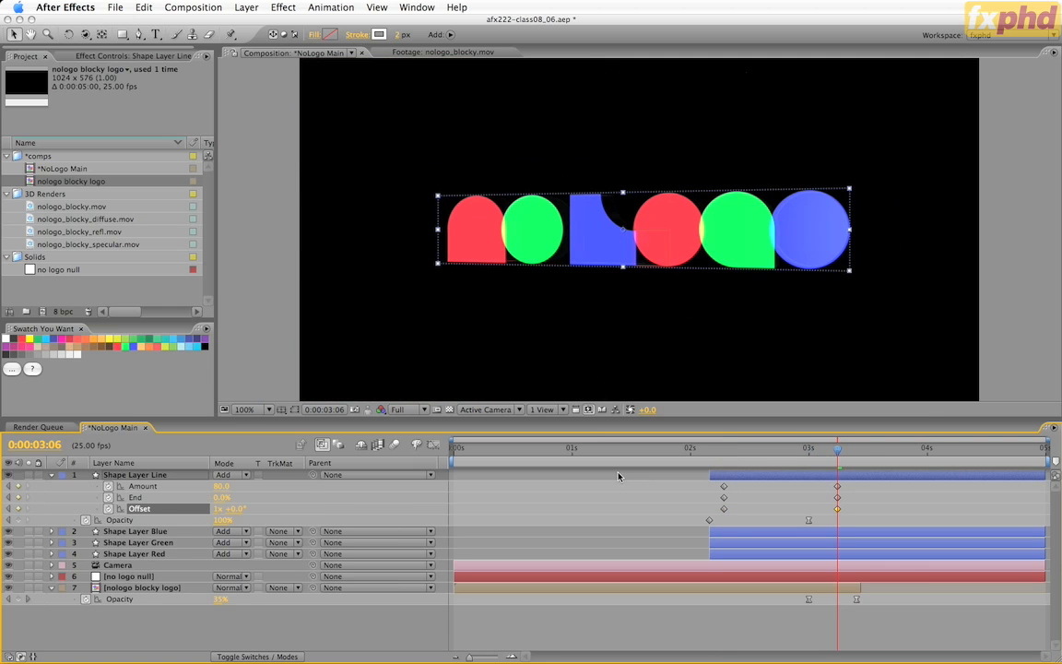
- Set the Trim Paths End to 50% at 0:00:02:19
{"action": "left_click_drag", "start_coordinate": [716, 450], "coordinate": [781, 452]}
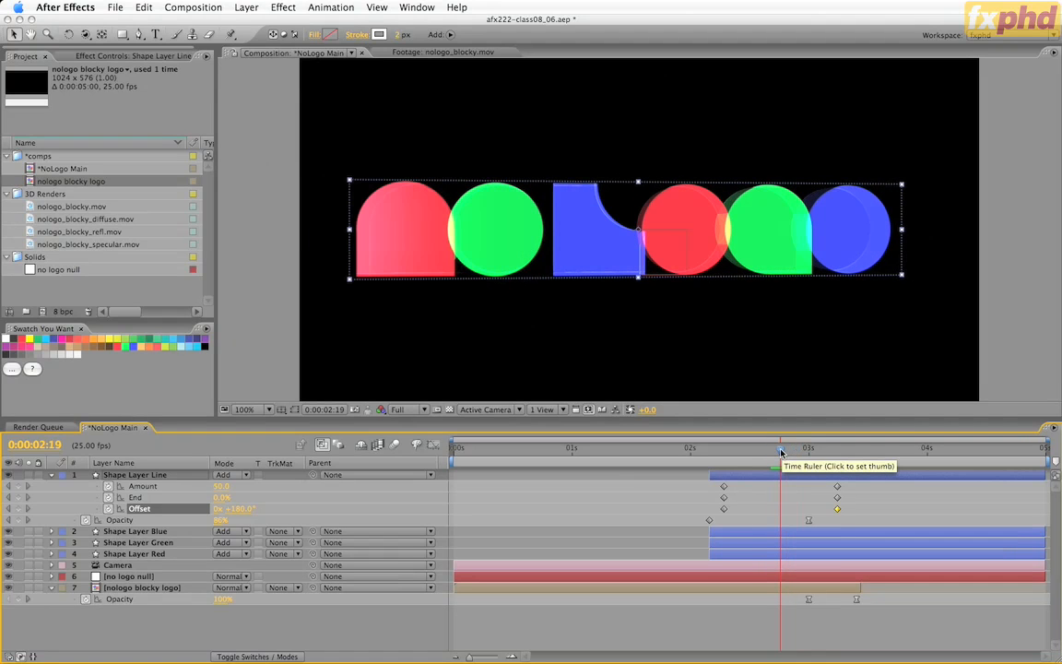
{"action": "left_click", "coordinate": [221, 501]}
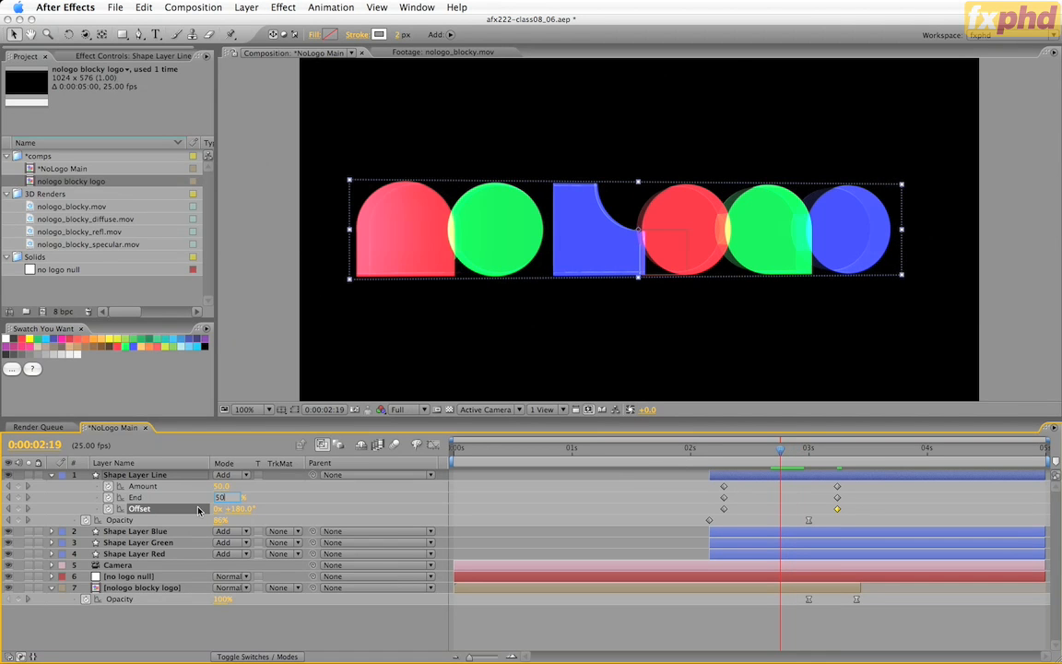
{"action": "key", "text": "Return"}
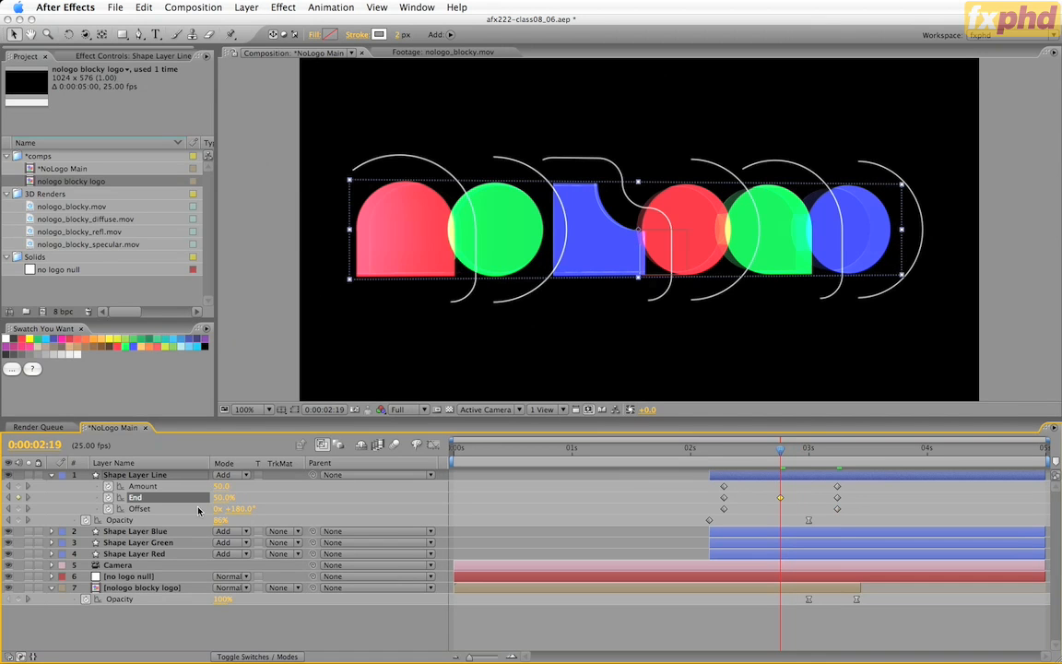
- Apply Easy Ease to all the Trim Paths End keyframes and move the time back to 0:00:02:07
{"action": "left_click", "coordinate": [135, 498]}
{"action": "key", "text": "F9"}
{"action": "mouse_move", "coordinate": [718, 449]}
{"action": "left_mouse_down"}
{"action": "mouse_move", "coordinate": [841, 449]}
{"action": "mouse_move", "coordinate": [679, 450]}
{"action": "mouse_move", "coordinate": [743, 456]}
{"action": "mouse_move", "coordinate": [724, 458]}
{"action": "left_mouse_up"}
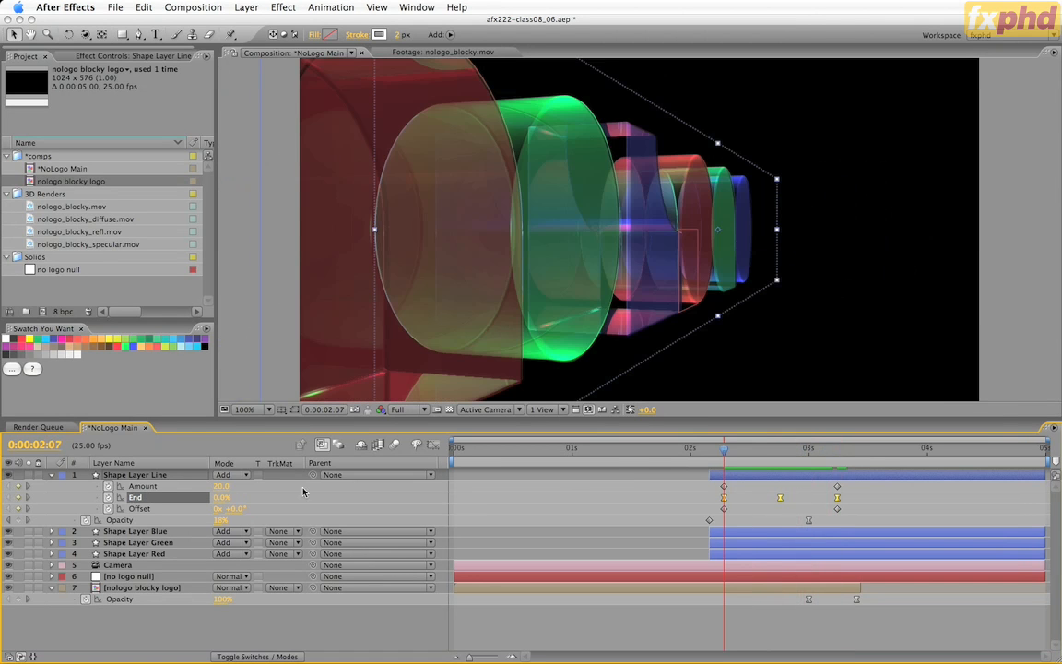
- Set Trim Multiple Shapes to Individually in the Trim Paths of Shape Layer Line
{"action": "left_click", "coordinate": [168, 475]}
{"action": "left_click", "coordinate": [51, 475]}
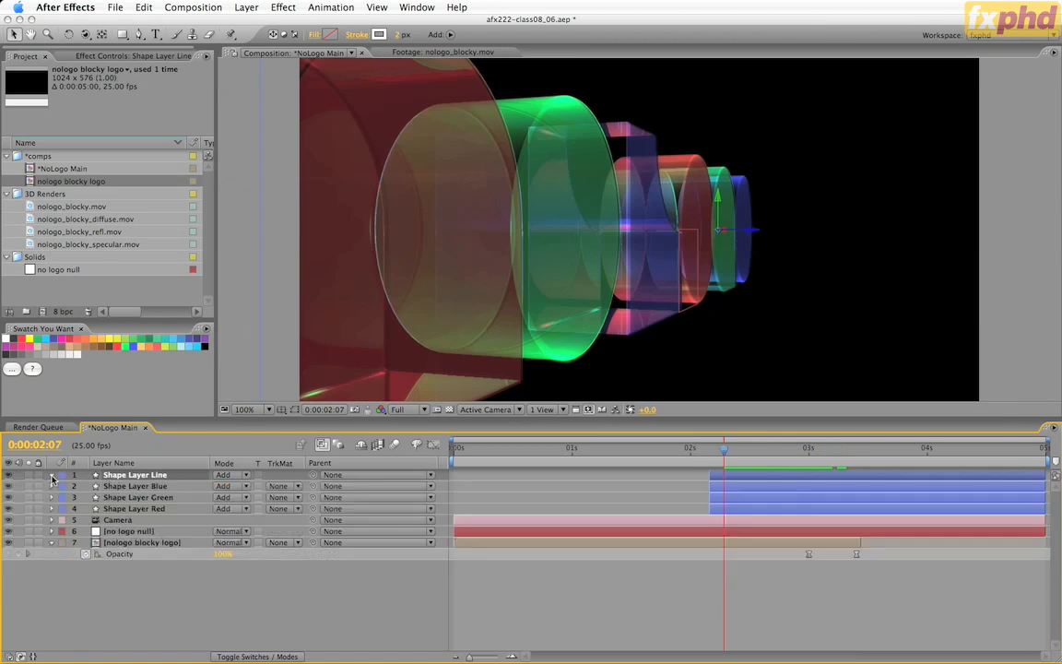
{"action": "left_click", "coordinate": [52, 475]}
{"action": "left_click", "coordinate": [86, 577]}
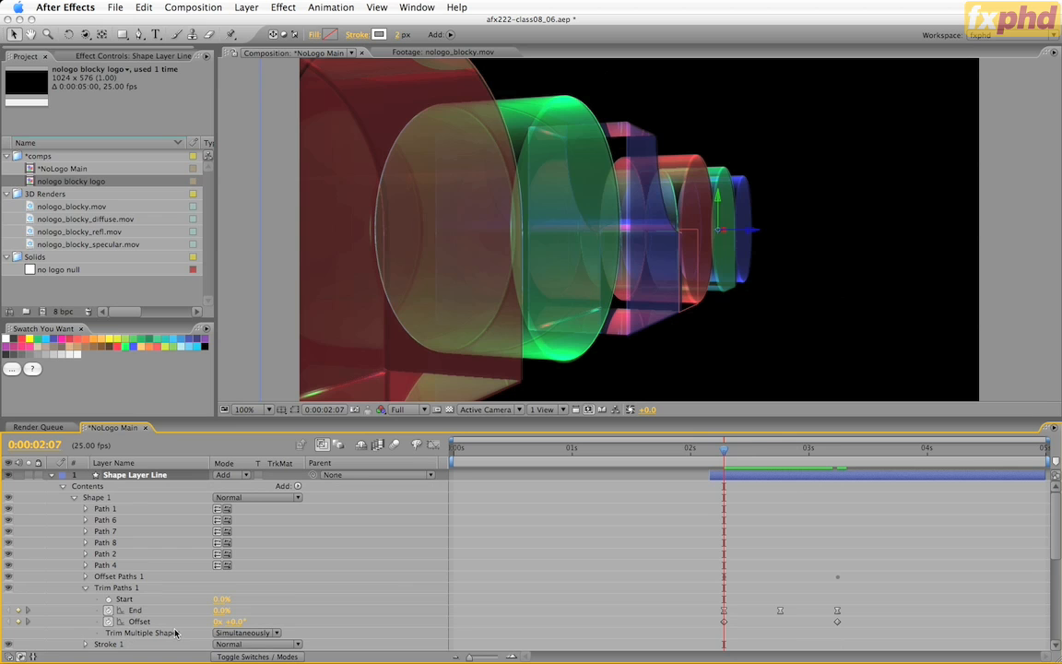
{"action": "left_click", "coordinate": [230, 634]}
{"action": "left_click", "coordinate": [242, 642]}
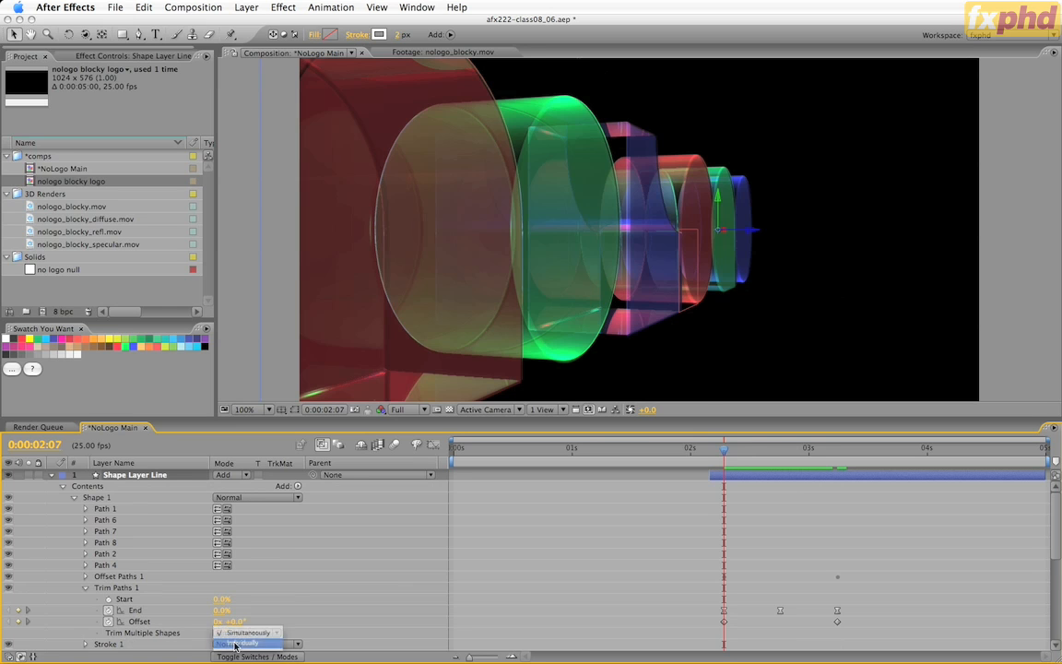
- Save the project incrementally as afx222-class08_07.aep and trim the end of Shape Layer Line to 0:00:03:06
{"action": "left_click_drag", "start_coordinate": [737, 452], "coordinate": [837, 470]}
{"action": "key", "text": "super+alt+shift+s"}
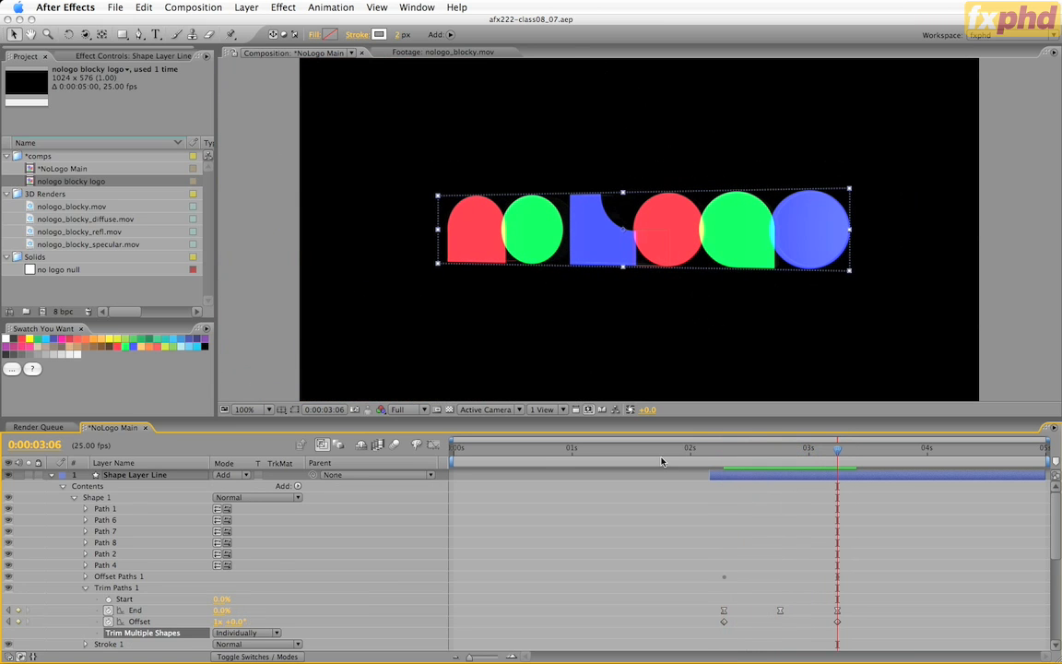
{"action": "key", "text": "alt+bracketright"}
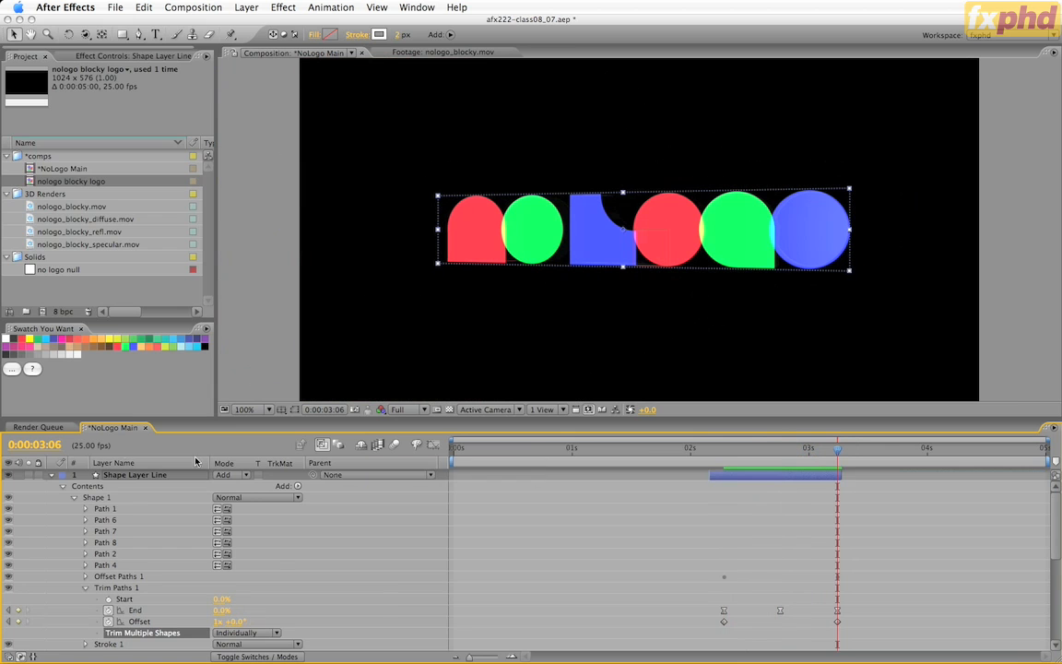
{"action": "left_click", "coordinate": [52, 475]}
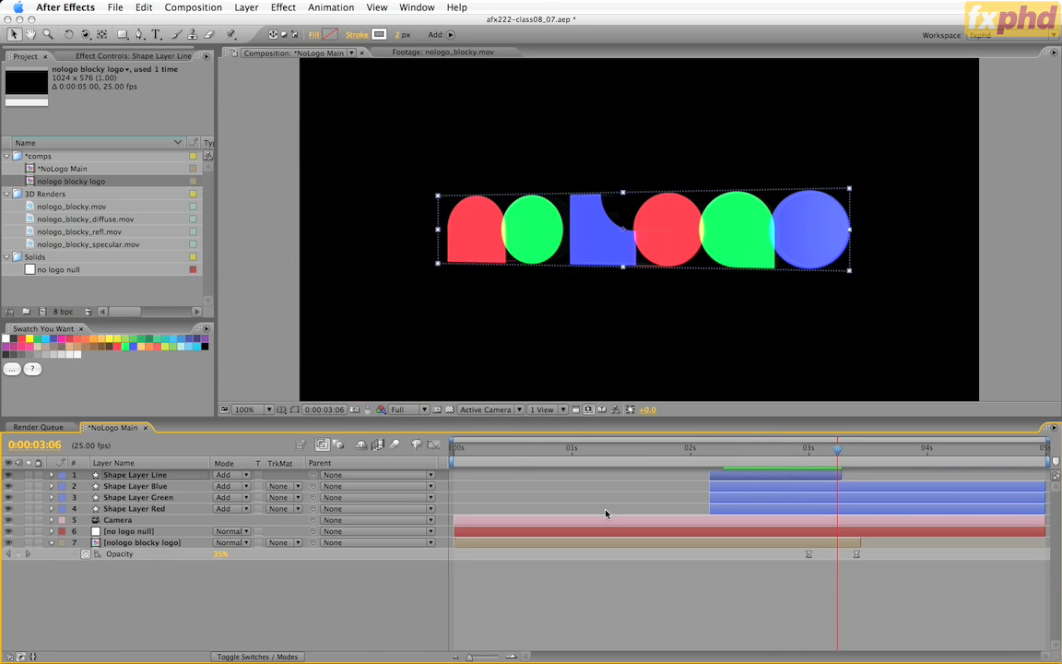
- Keyframe the Stroke Width of the blue, green and red shape layers from 0:00:03:22, and set blue's to 500 at 0:00:04:24
{"action": "left_click", "coordinate": [139, 486]}
{"action": "left_click", "coordinate": [164, 508], "text": "shift"}
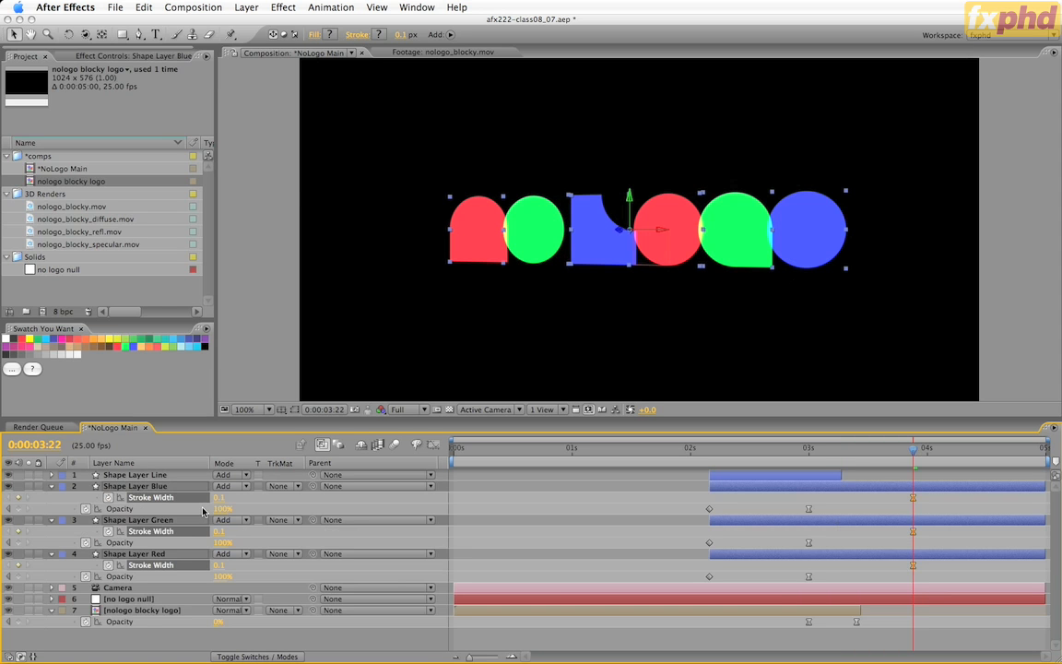
{"action": "key", "text": "End"}
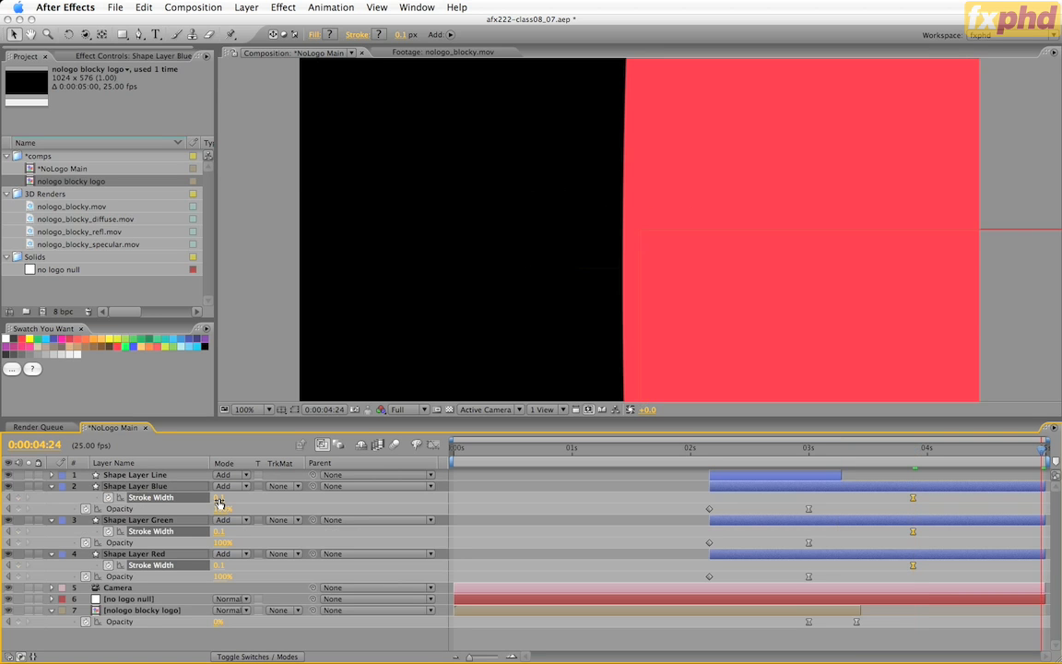
{"action": "left_click", "coordinate": [219, 499]}
{"action": "type", "text": "500"}
- Set the Stroke Width of Shape Layer Green and Shape Layer Red to 500 at 0:00:04:24
{"action": "left_click", "coordinate": [178, 557]}
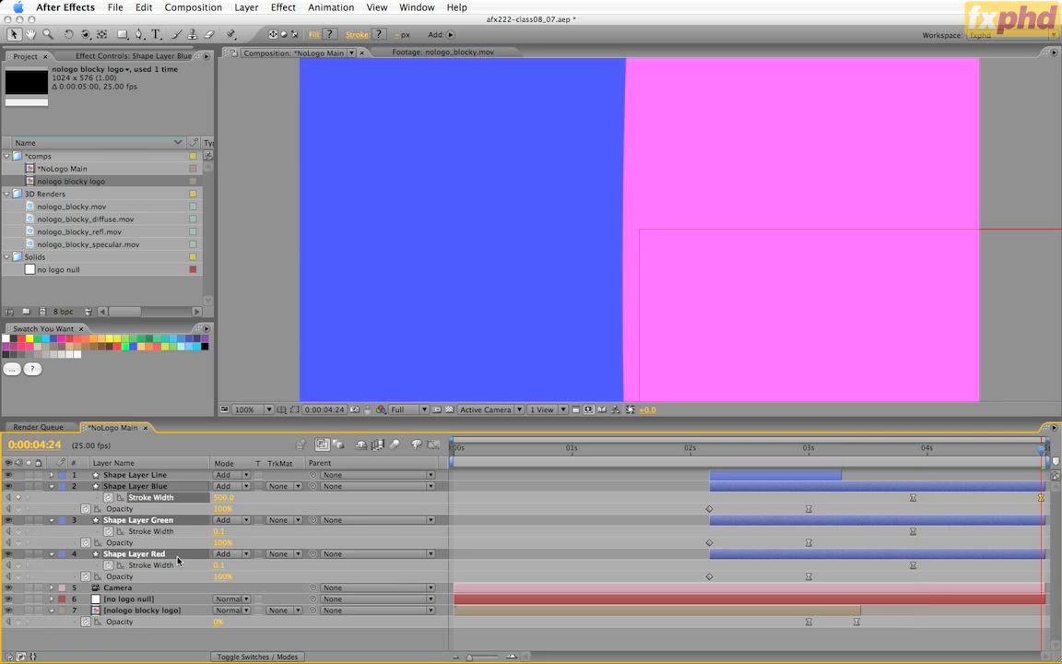
{"action": "left_click", "coordinate": [220, 531]}
{"action": "type", "text": "500"}
{"action": "left_click", "coordinate": [221, 565]}
{"action": "type", "text": "500"}
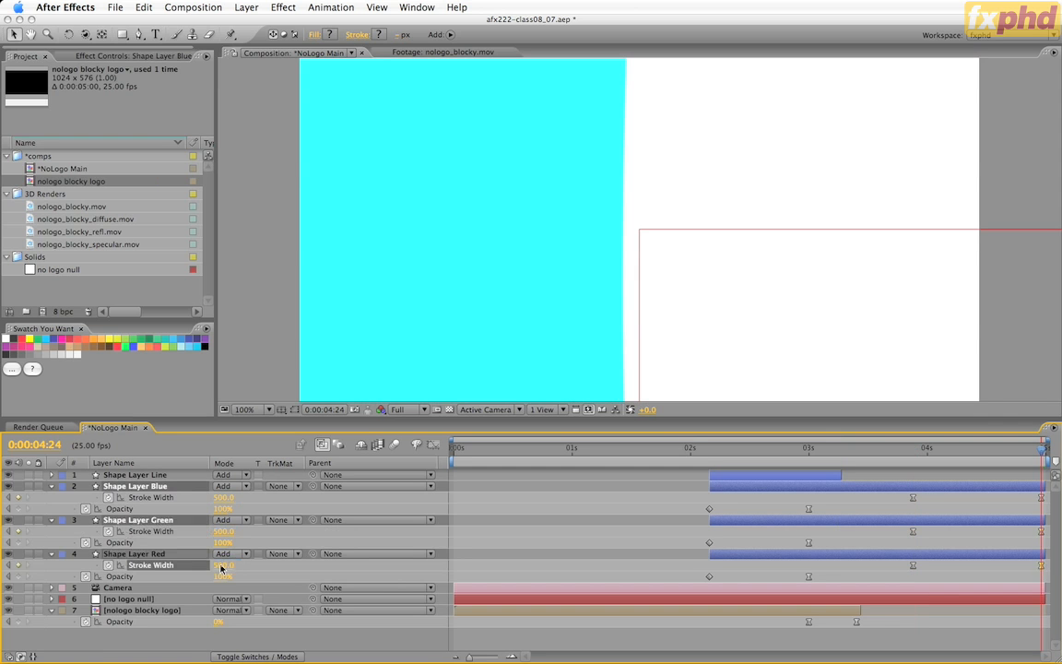
{"action": "key", "text": "Return"}
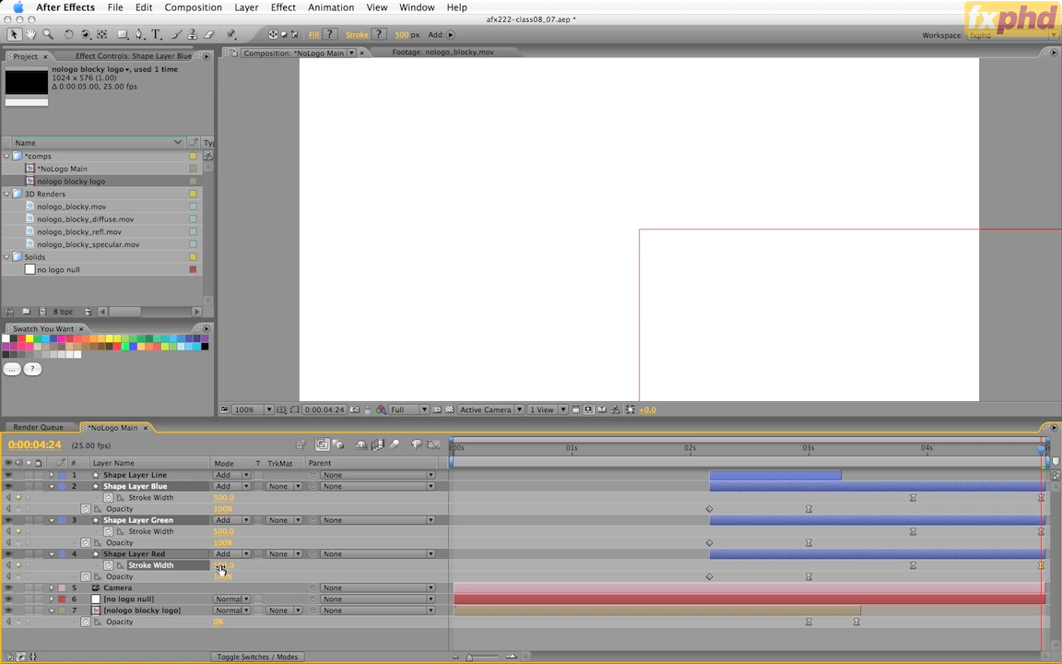
- Check the growing strokes around 0:00:04:08 and set the stroke's Line Join to Round Join on Shape Layer Blue
{"action": "left_click", "coordinate": [1024, 452]}
{"action": "mouse_move", "coordinate": [1024, 454]}
{"action": "left_mouse_down"}
{"action": "mouse_move", "coordinate": [926, 470]}
{"action": "mouse_move", "coordinate": [977, 456]}
{"action": "mouse_move", "coordinate": [956, 451]}
{"action": "left_mouse_up"}
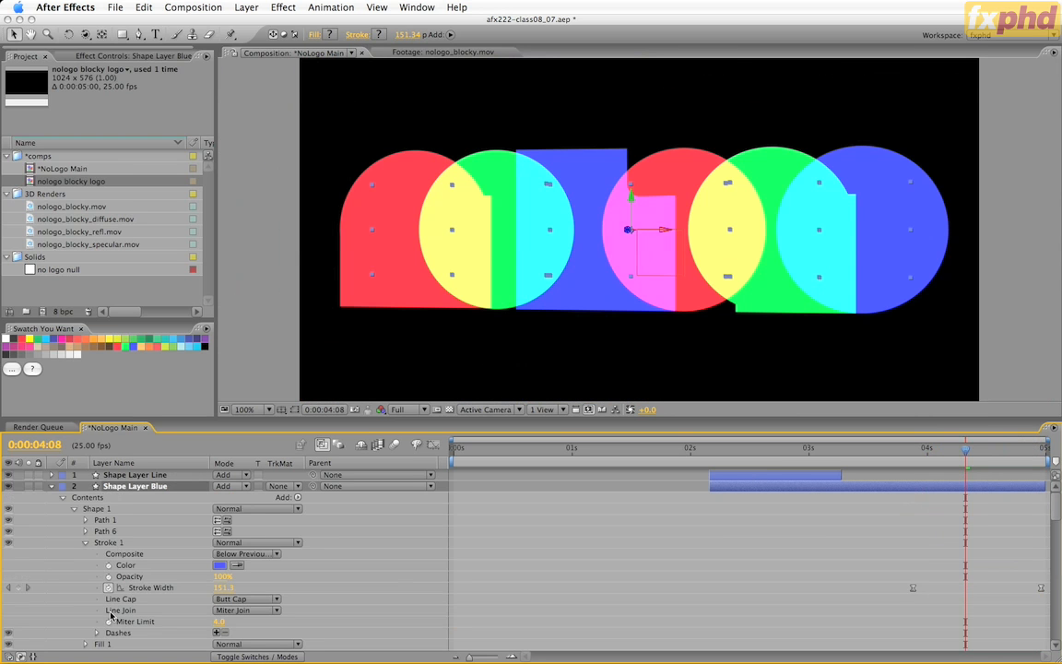
{"action": "left_click", "coordinate": [245, 609]}
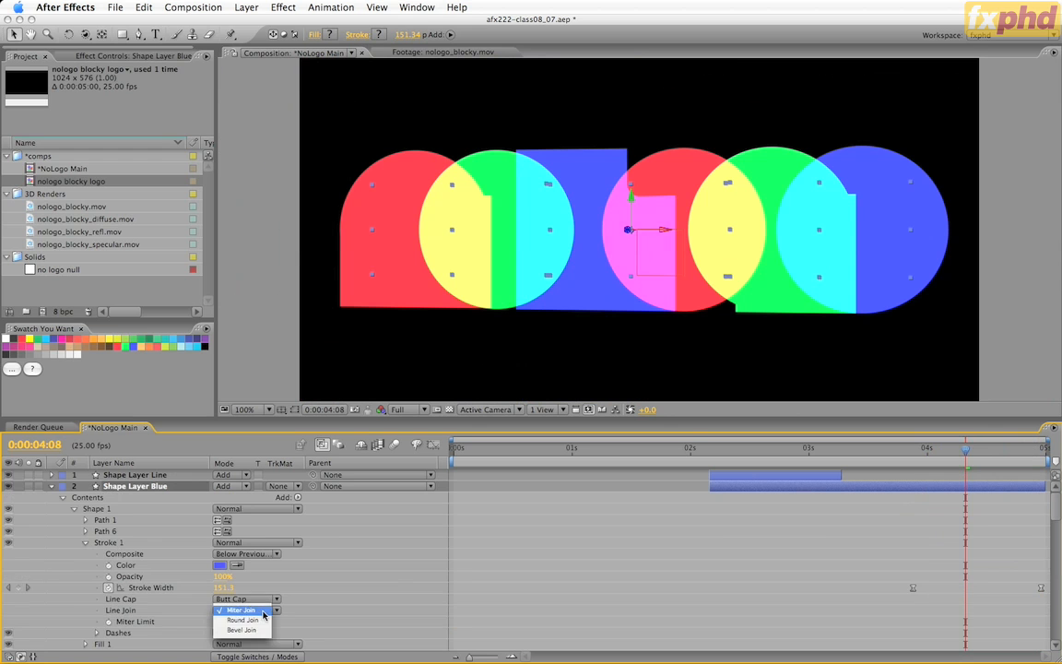
{"action": "left_click", "coordinate": [264, 621]}
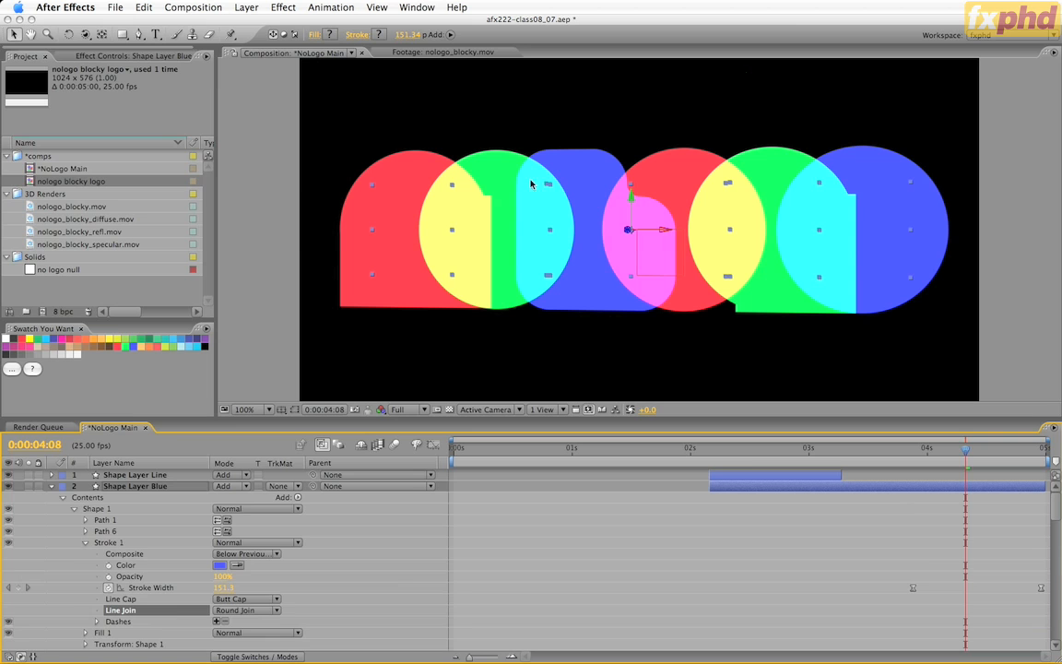
- Set the stroke's Line Join to Round Join on Shape Layer Green and Shape Layer Red
{"action": "scroll", "coordinate": [293, 498], "scroll_direction": "down", "scroll_amount": 10}
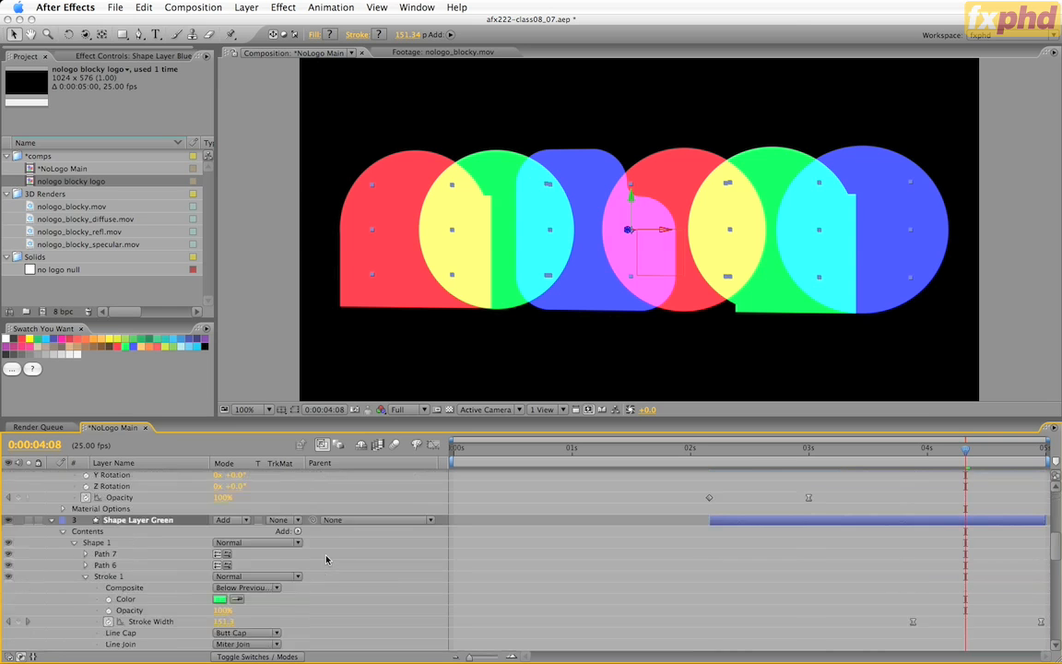
{"action": "left_click", "coordinate": [249, 588]}
{"action": "left_click", "coordinate": [245, 598]}
{"action": "scroll", "coordinate": [402, 583], "scroll_direction": "down", "scroll_amount": 5}
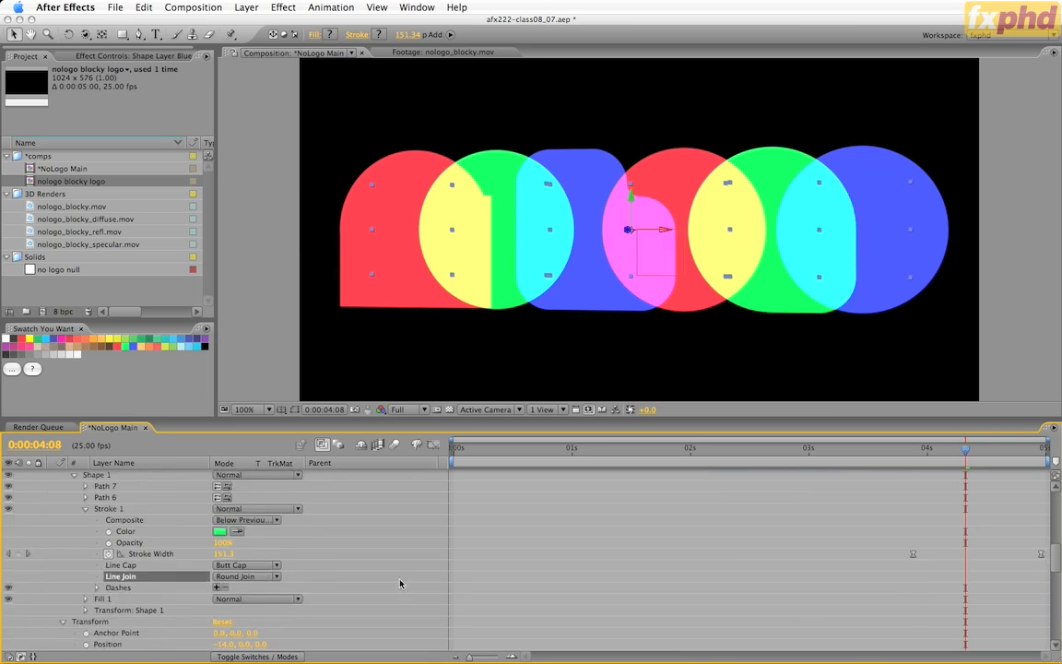
{"action": "scroll", "coordinate": [400, 583], "scroll_direction": "down", "scroll_amount": 5}
{"action": "left_click", "coordinate": [244, 542]}
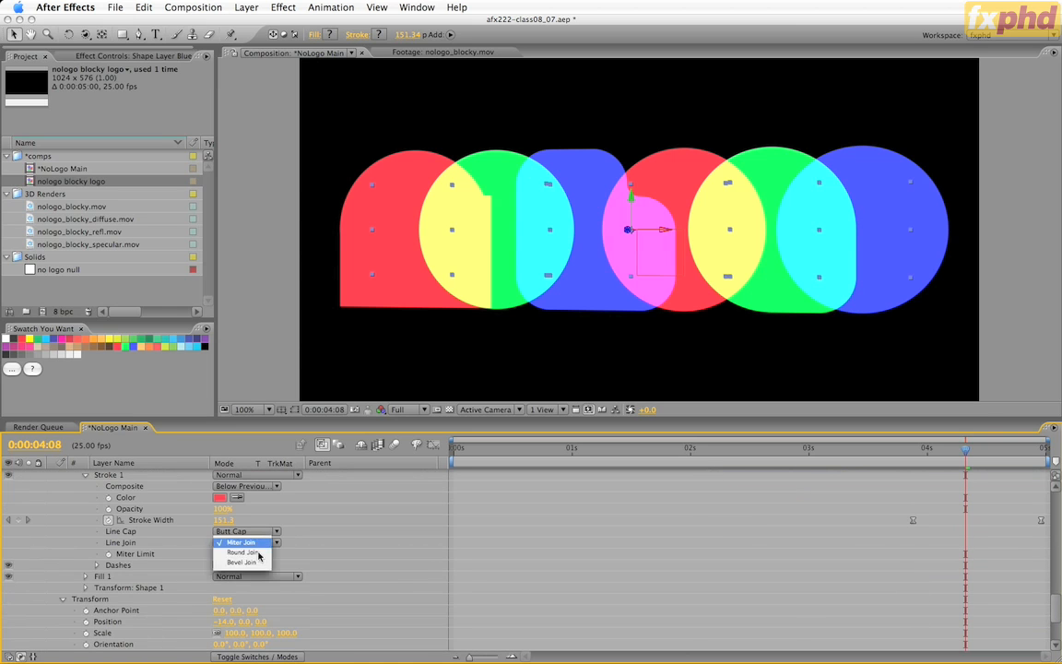
{"action": "left_click", "coordinate": [243, 552]}
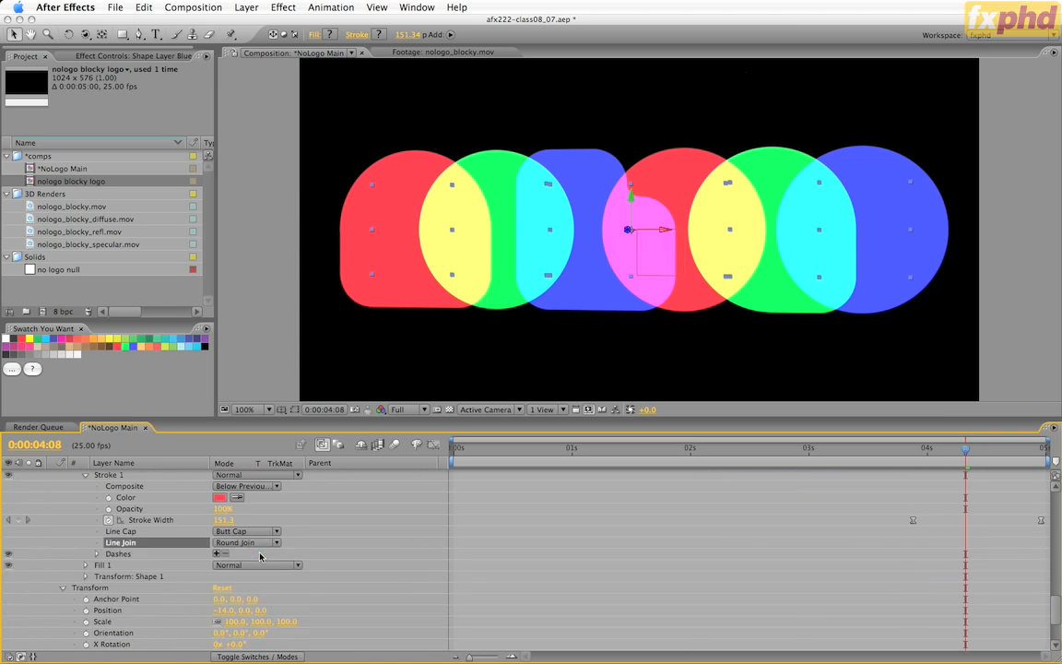
- Collapse the properties of the three colored shape layers and save the project incrementally as afx222-class08_08.aep
{"action": "left_click", "coordinate": [915, 452]}
{"action": "mouse_move", "coordinate": [915, 453]}
{"action": "left_mouse_down"}
{"action": "mouse_move", "coordinate": [1045, 453]}
{"action": "mouse_move", "coordinate": [929, 464]}
{"action": "mouse_move", "coordinate": [1042, 461]}
{"action": "mouse_move", "coordinate": [904, 483]}
{"action": "mouse_move", "coordinate": [509, 479]}
{"action": "mouse_move", "coordinate": [491, 497]}
{"action": "mouse_move", "coordinate": [933, 503]}
{"action": "left_mouse_up"}
{"action": "key", "text": "End"}
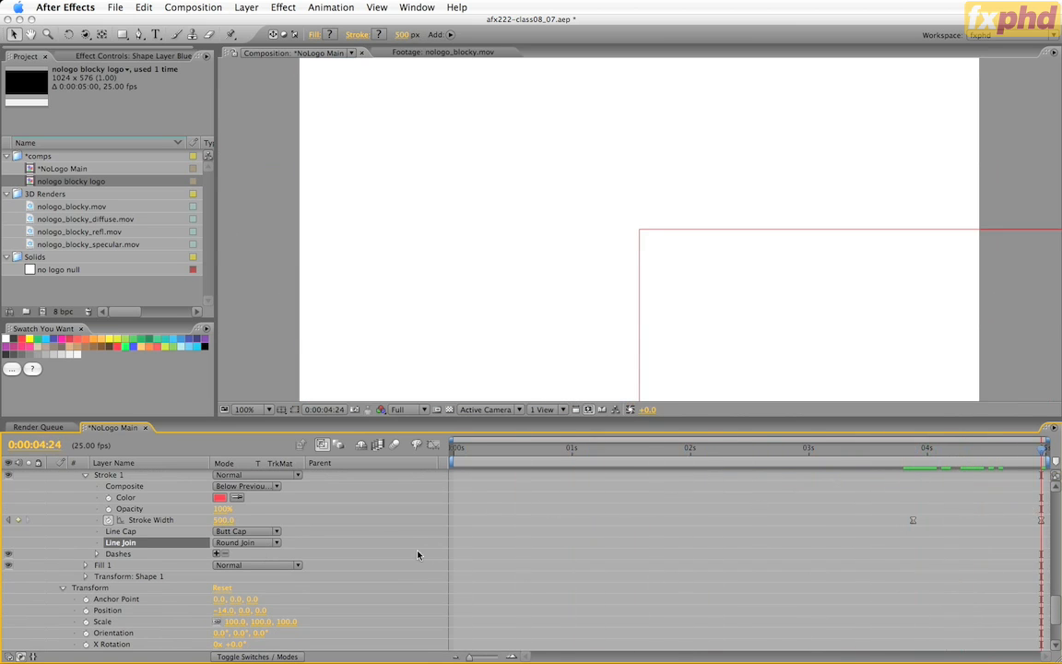
{"action": "scroll", "coordinate": [396, 552], "scroll_direction": "down", "scroll_amount": 5}
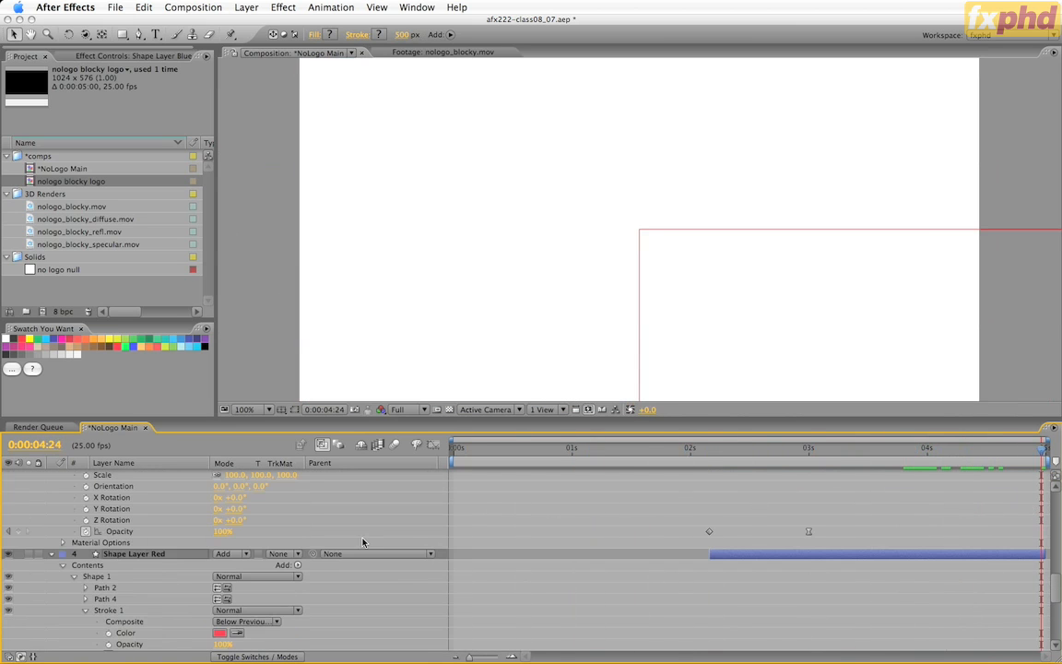
{"action": "left_click", "coordinate": [52, 555]}
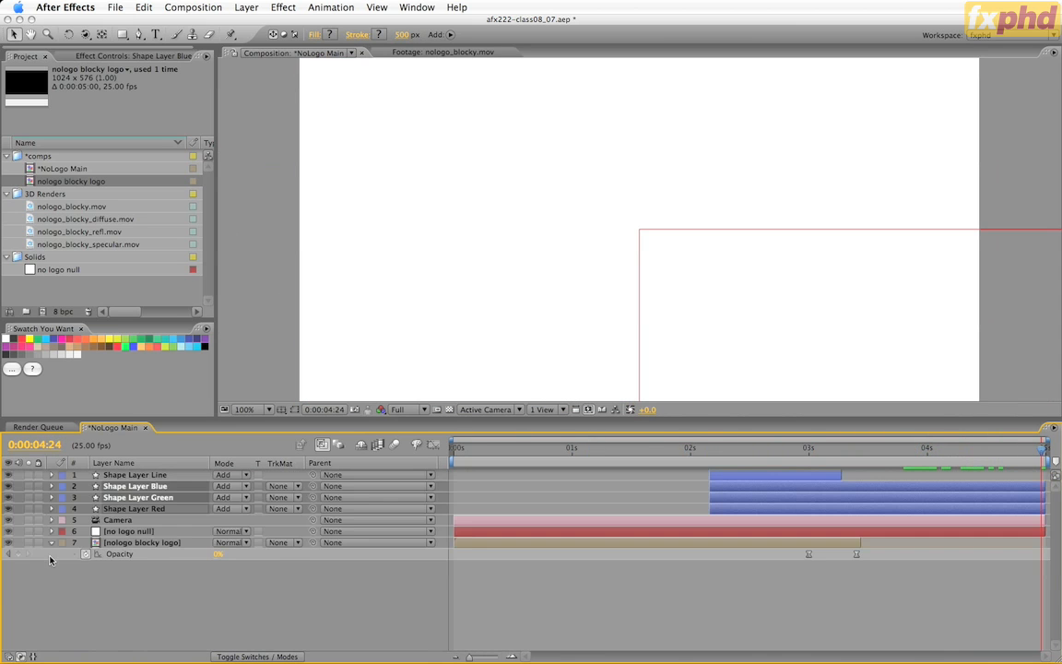
{"action": "left_click", "coordinate": [124, 604]}
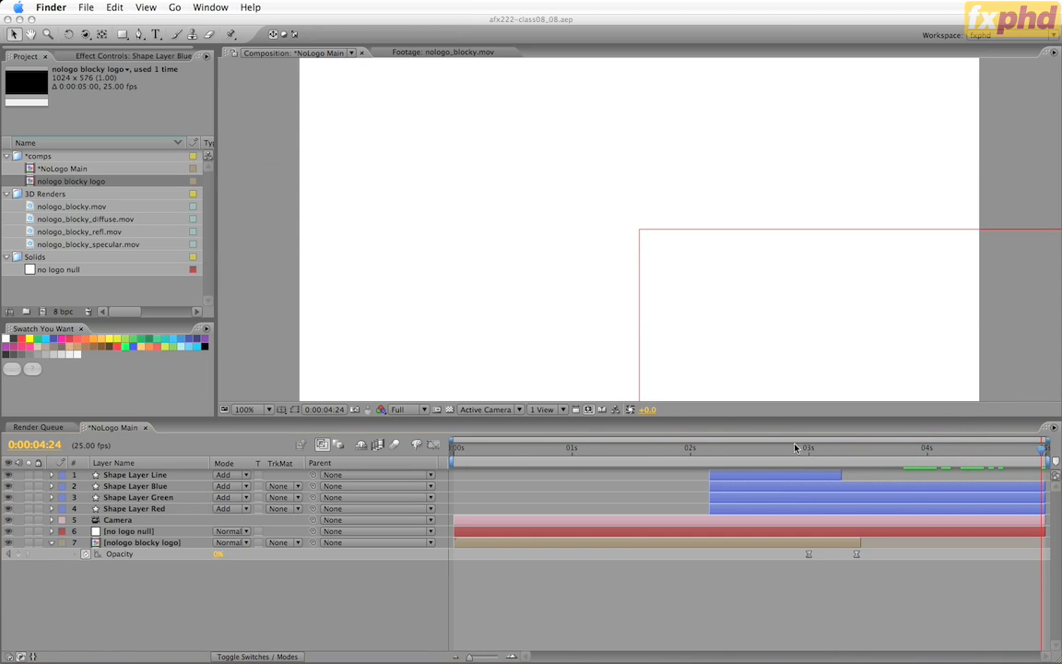
- Move to 0:00:02:14 and apply the Echo effect to Shape Layer Red
{"action": "left_click", "coordinate": [795, 448]}
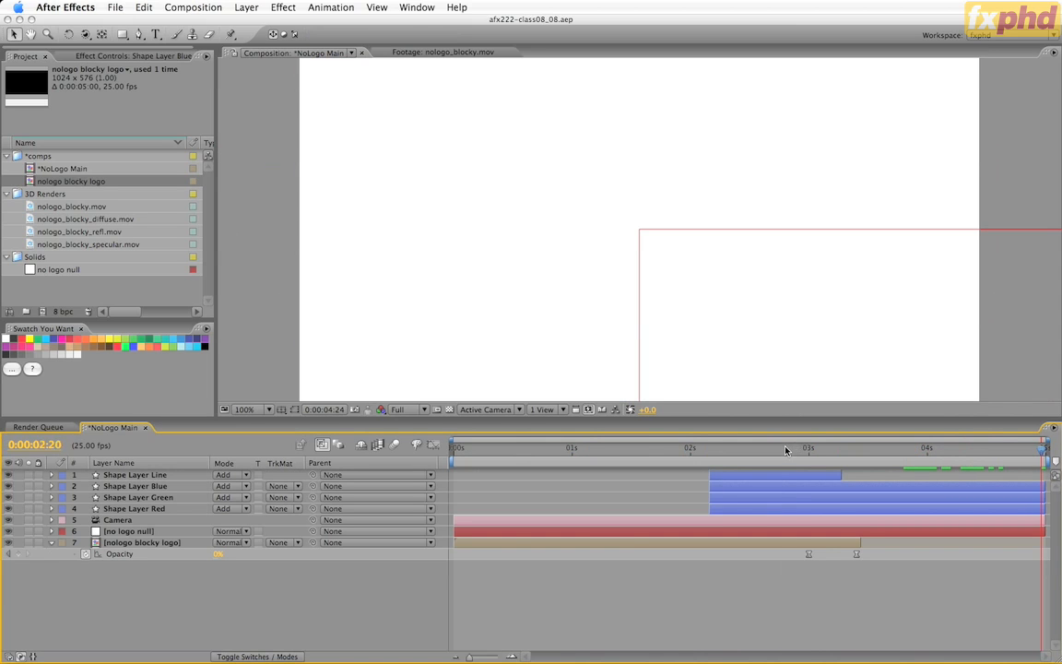
{"action": "left_click", "coordinate": [770, 449]}
{"action": "left_click_drag", "start_coordinate": [770, 453], "coordinate": [756, 457]}
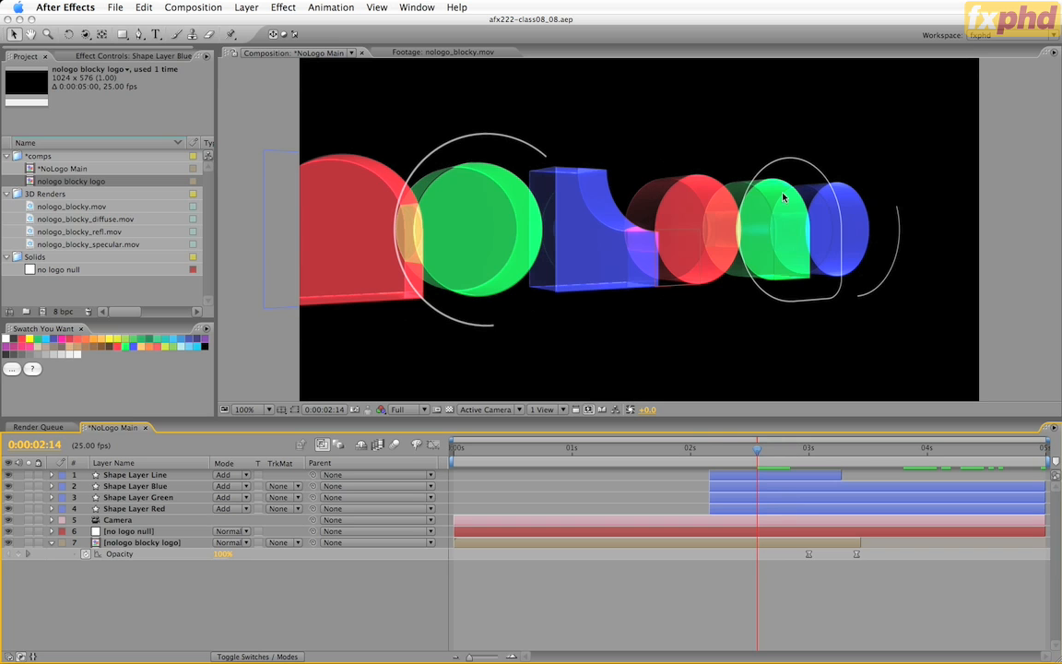
{"action": "left_click", "coordinate": [120, 510]}
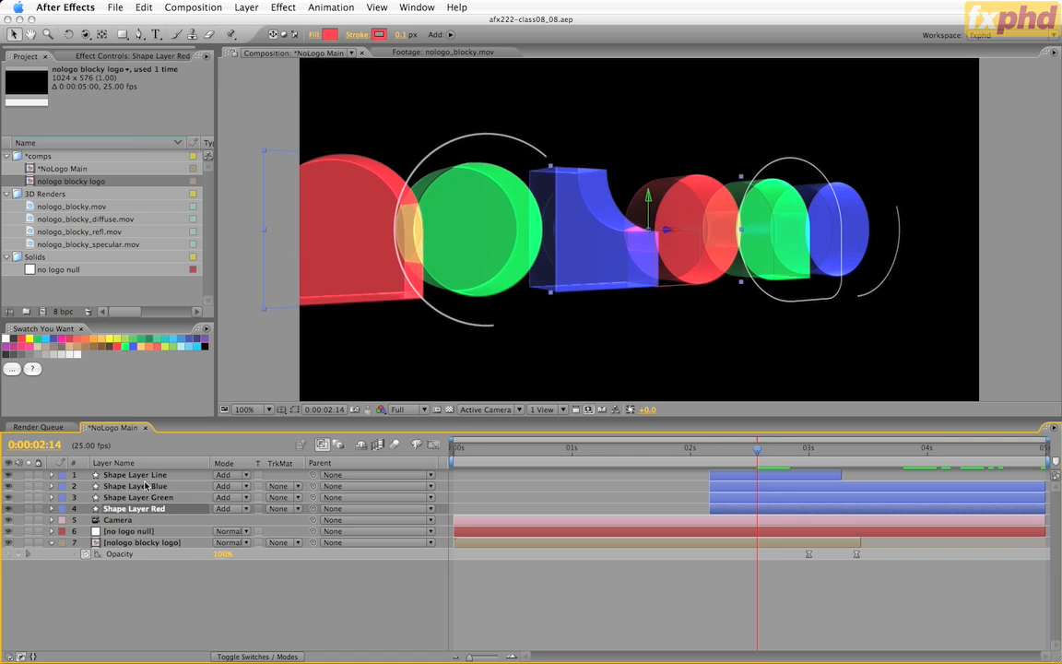
{"action": "left_click", "coordinate": [272, 7]}
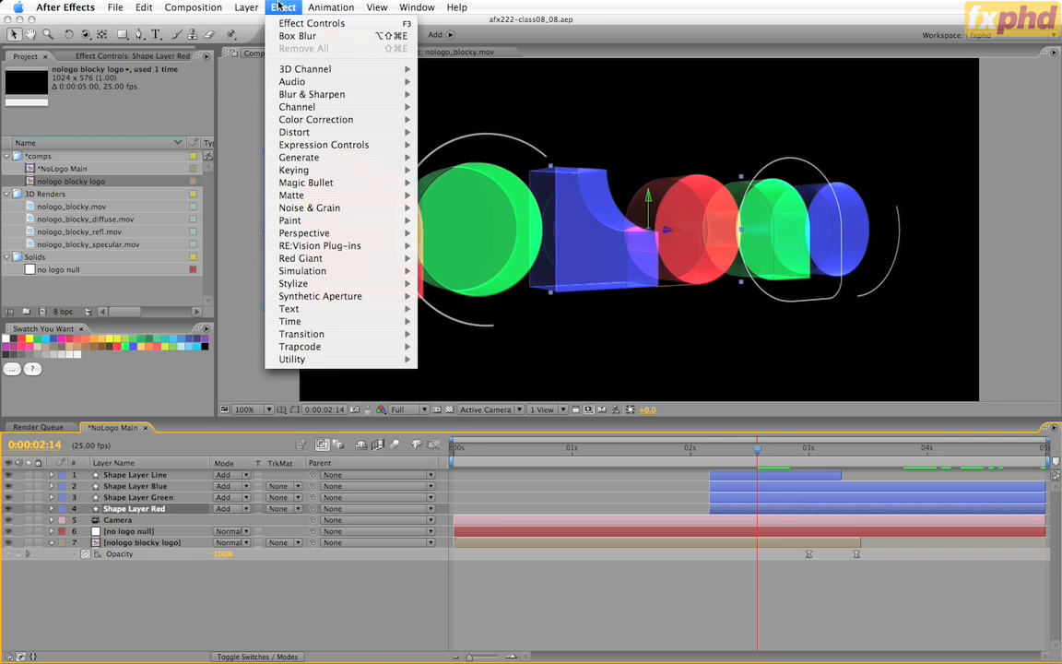
{"action": "mouse_move", "coordinate": [290, 320]}
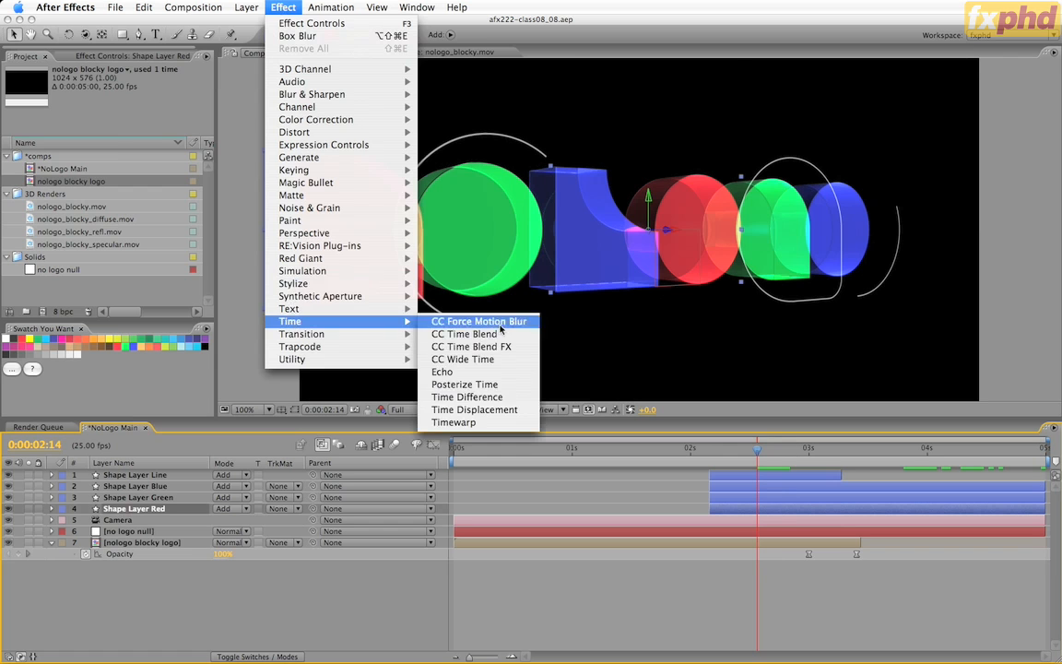
{"action": "left_click", "coordinate": [443, 372]}
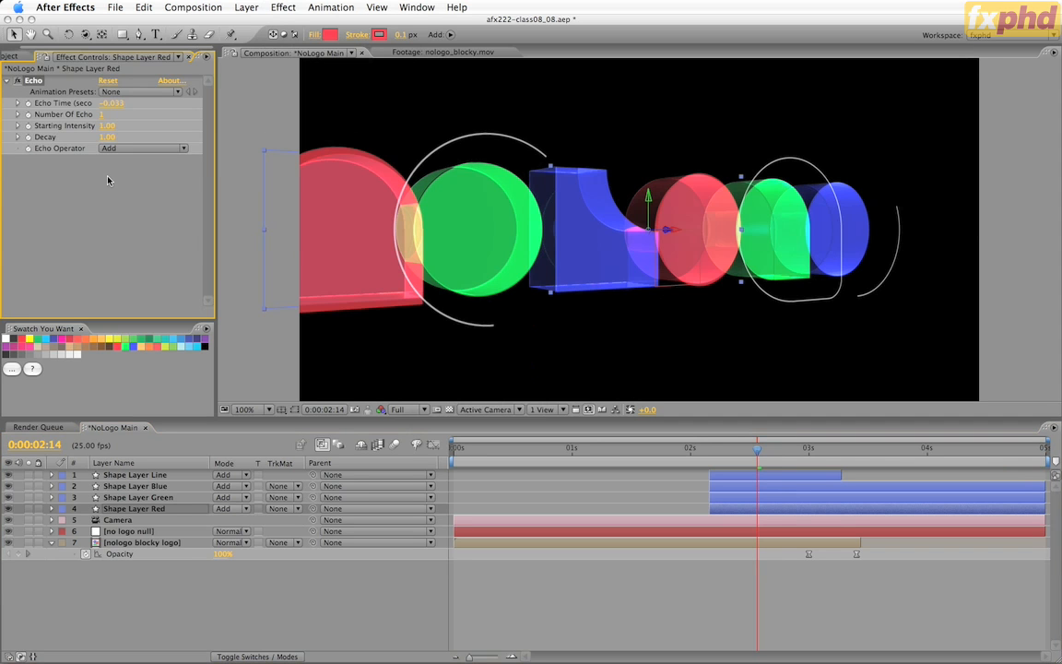
- Set the Echo Time to -0.05 seconds and the Number Of Echoes to 10 on Shape Layer Red
{"action": "left_click", "coordinate": [111, 104]}
{"action": "type", "text": "-0.05"}
{"action": "key", "text": "Return"}
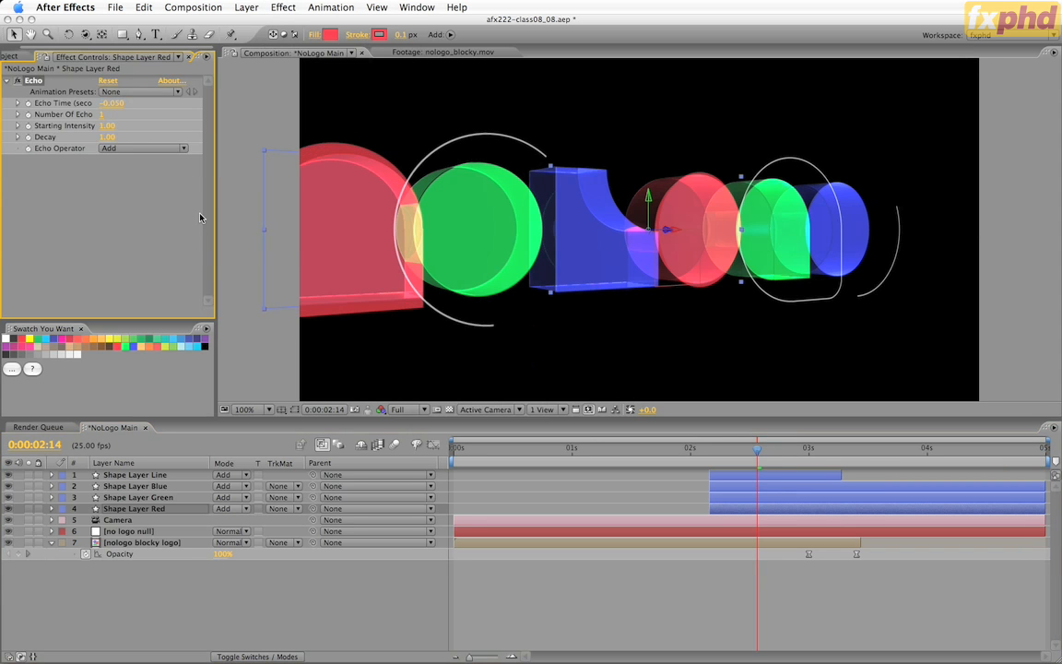
{"action": "left_click", "coordinate": [102, 114]}
{"action": "type", "text": "10"}
{"action": "key", "text": "Return"}
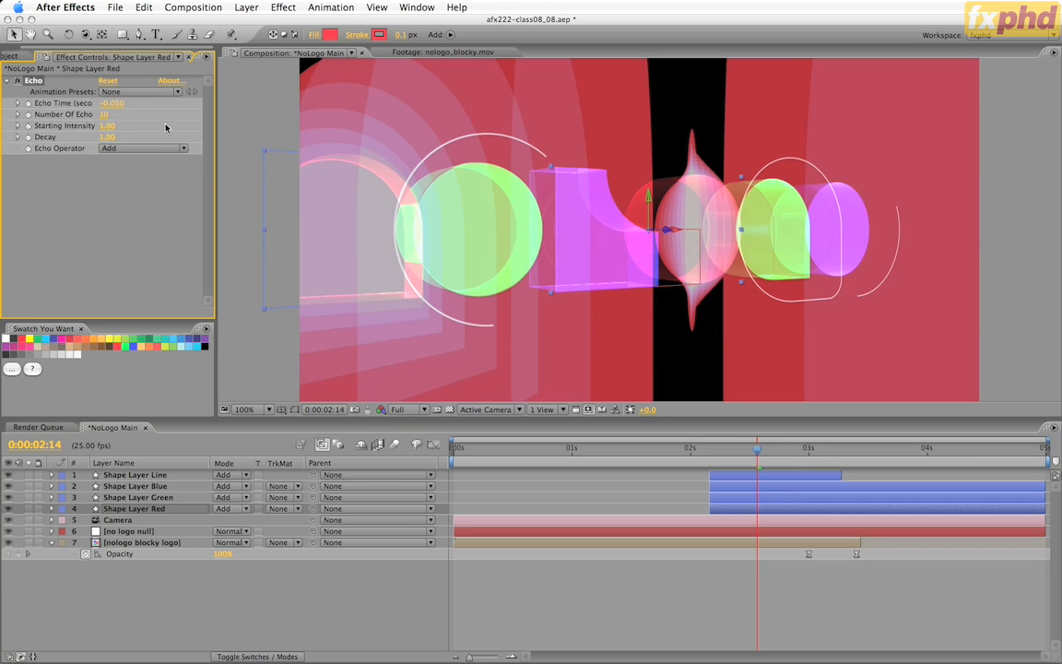
- Set the Echo effect's Starting Intensity to 0.8, Decay to 0.75 and Echo Operator to Screen
{"action": "left_click", "coordinate": [105, 125]}
{"action": "type", "text": "0.8"}
{"action": "key", "text": "Return"}
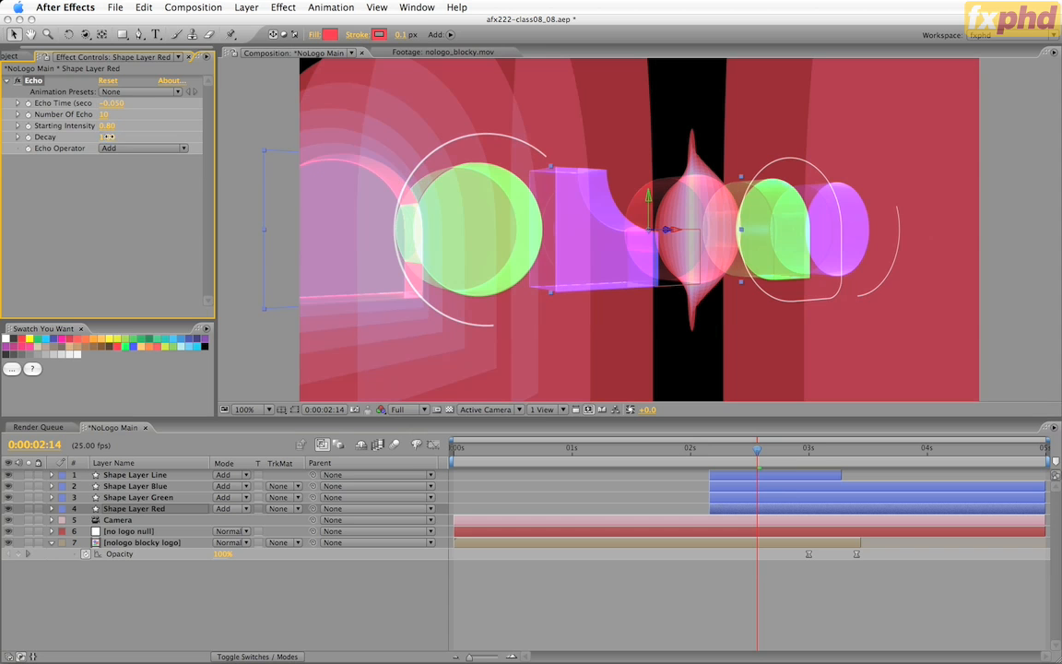
{"action": "left_click", "coordinate": [107, 136]}
{"action": "type", "text": ".75"}
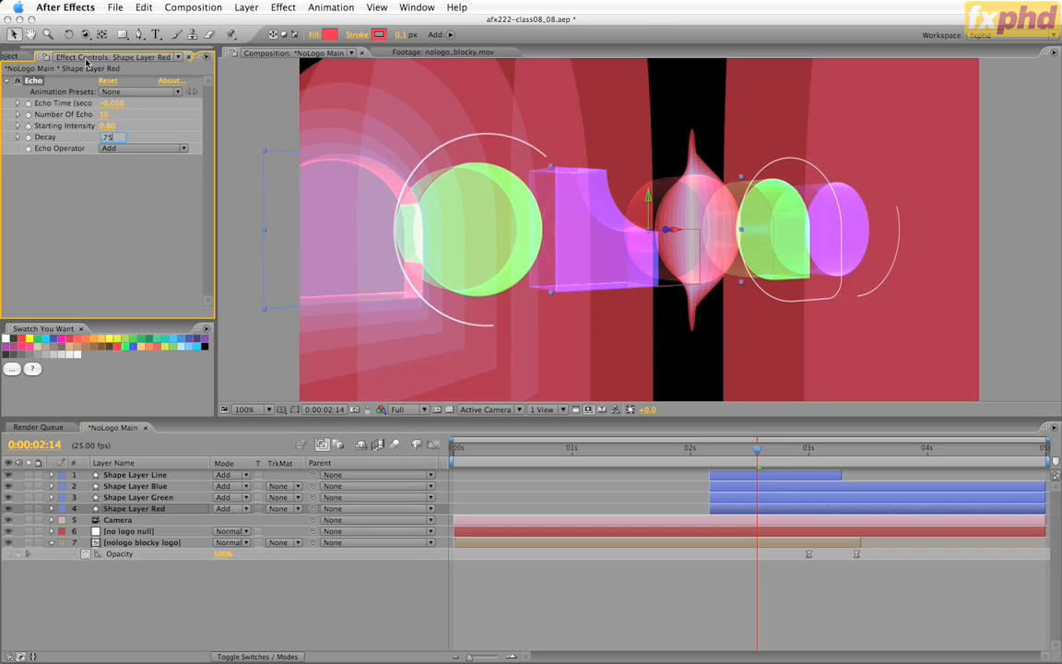
{"action": "key", "text": "Return"}
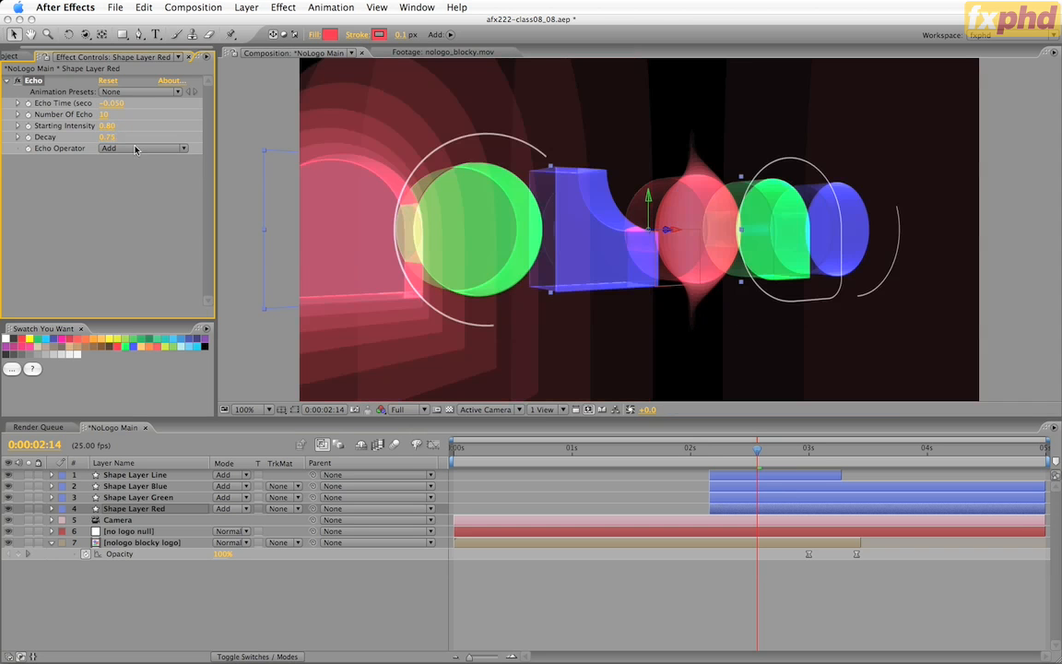
{"action": "left_click", "coordinate": [136, 148]}
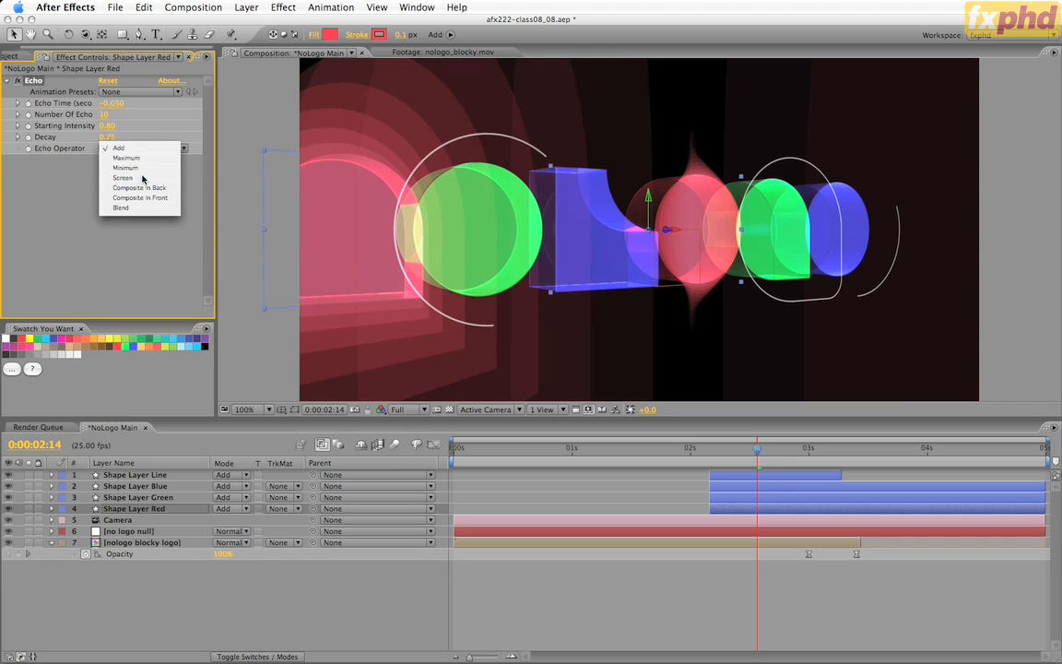
{"action": "left_click", "coordinate": [141, 178]}
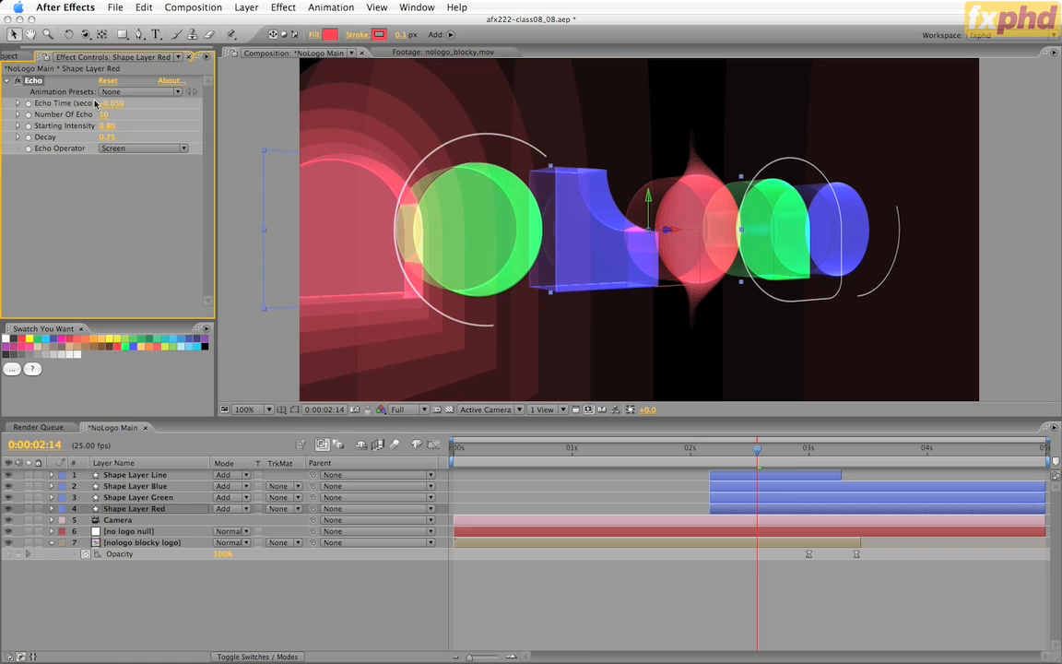
- Copy the Echo effect from Shape Layer Red onto Shape Layers Green and Blue and check the trails at 0:00:03:06
{"action": "left_click", "coordinate": [63, 196]}
{"action": "left_click", "coordinate": [35, 82]}
{"action": "left_click", "coordinate": [139, 497]}
{"action": "left_click", "coordinate": [152, 486], "text": "super"}
{"action": "key", "text": "super+v"}
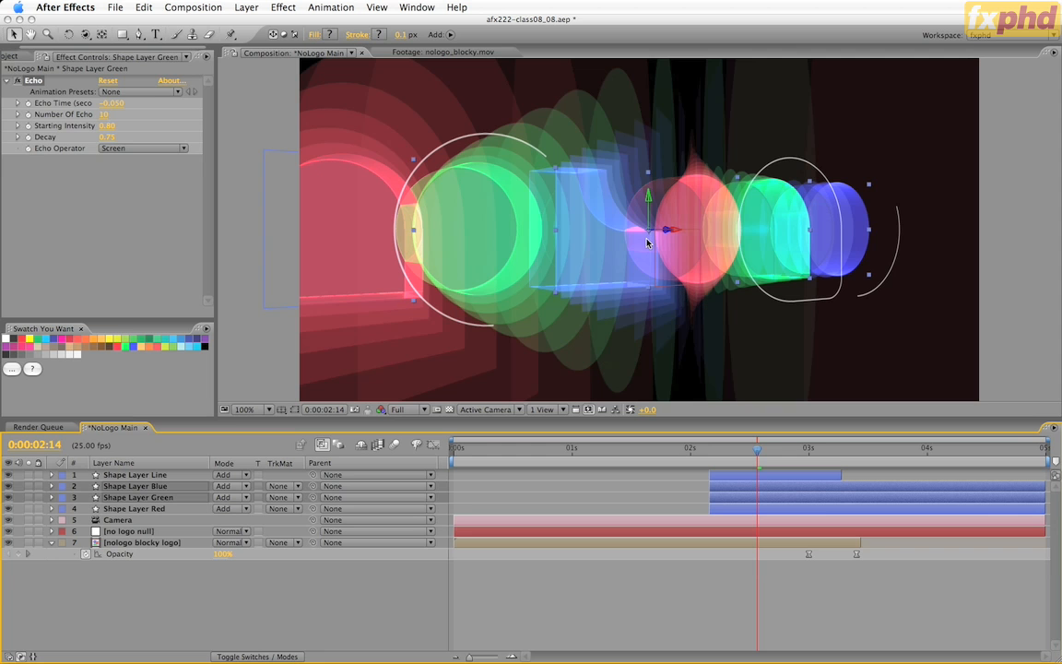
{"action": "left_click_drag", "start_coordinate": [798, 450], "coordinate": [838, 450]}
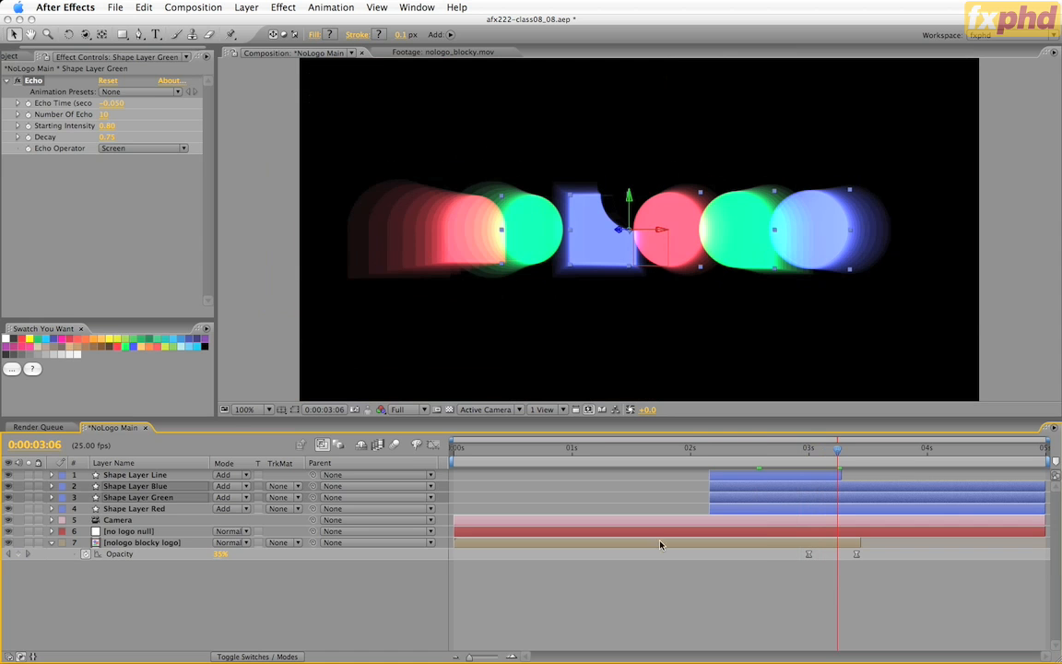
- Reveal all modified properties of Shape Layers Blue, Green and Red
{"action": "left_click", "coordinate": [162, 486]}
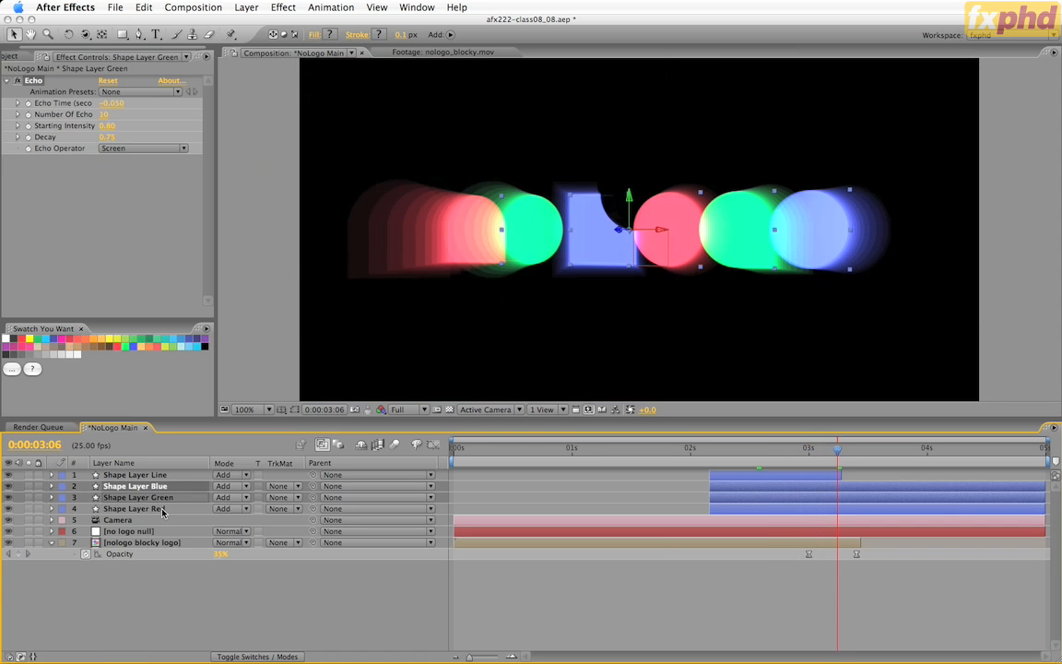
{"action": "left_click", "coordinate": [163, 509], "text": "shift"}
{"action": "left_click", "coordinate": [168, 497], "text": "shift"}
{"action": "left_click", "coordinate": [167, 508], "text": "shift"}
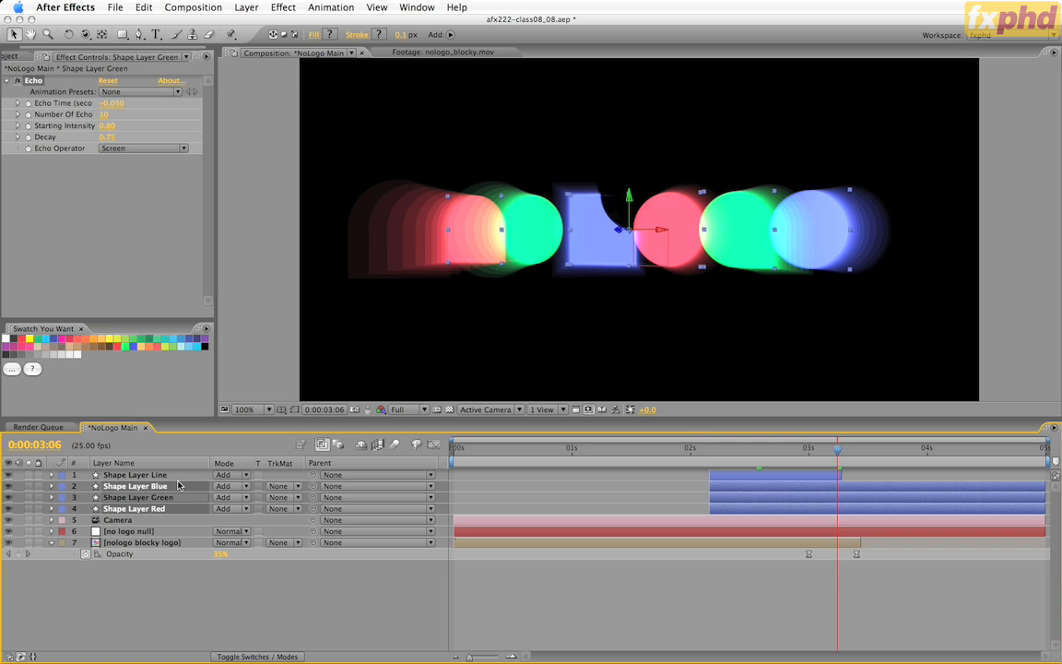
{"action": "key", "text": "u"}
{"action": "key", "text": "u"}
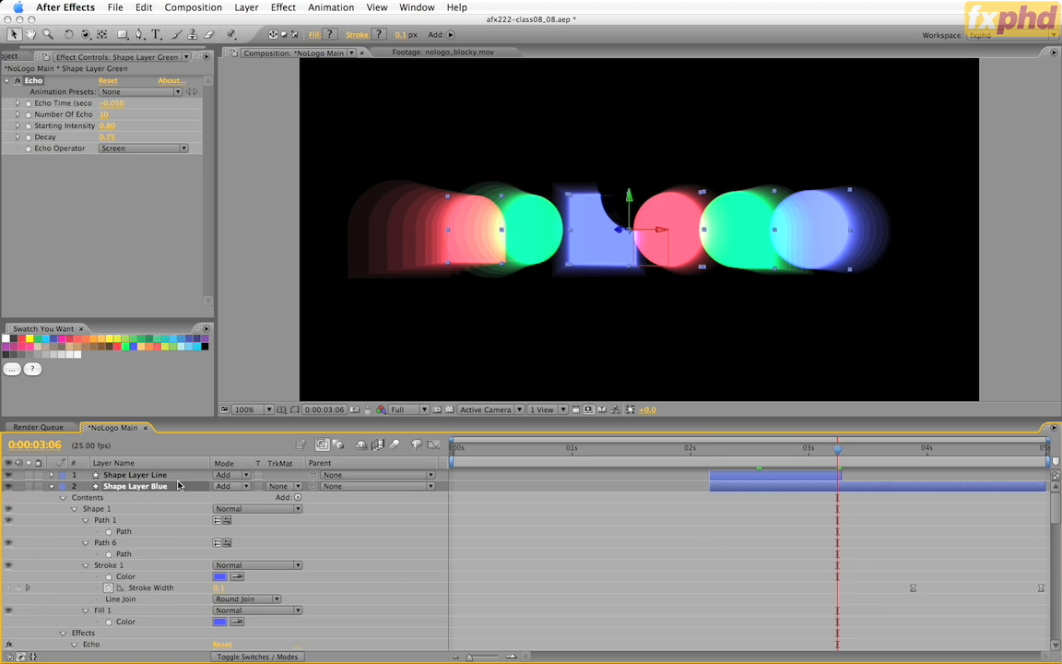
- Collapse the Contents groups of Shape Layers Blue, Green and Red and maximize the timeline to full window size
{"action": "left_click", "coordinate": [62, 497]}
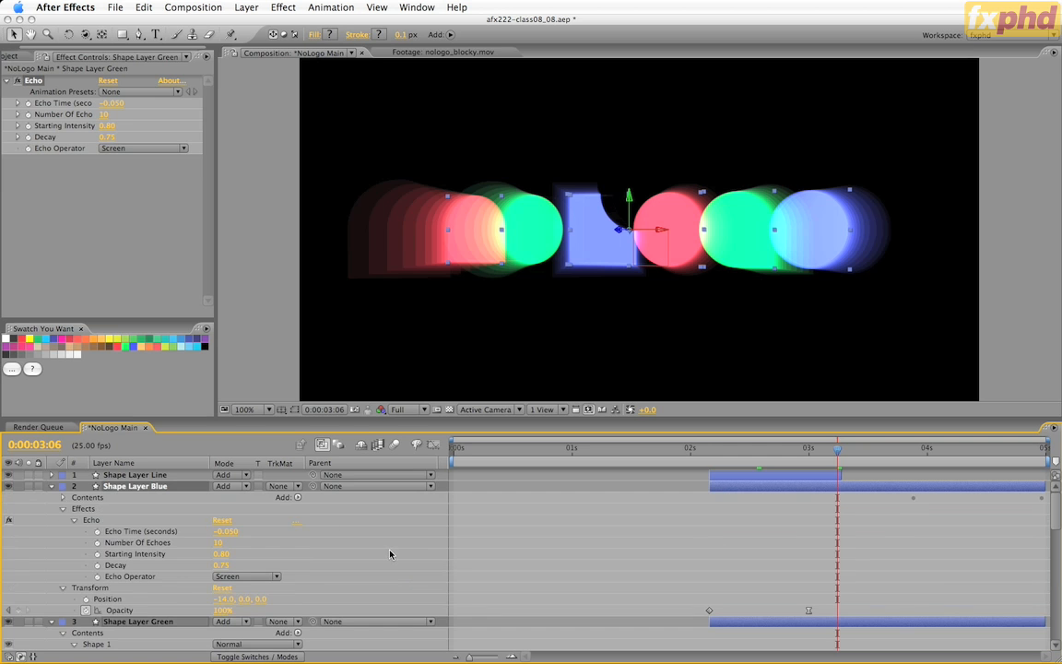
{"action": "scroll", "coordinate": [349, 494], "scroll_direction": "down", "scroll_amount": 5}
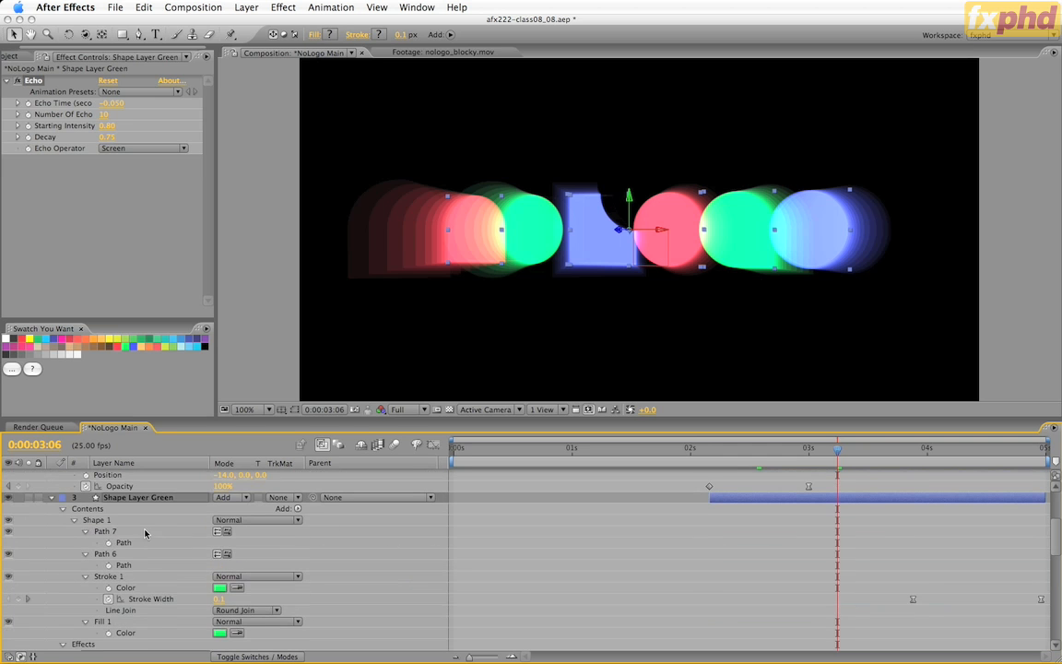
{"action": "left_click", "coordinate": [63, 508]}
{"action": "scroll", "coordinate": [92, 564], "scroll_direction": "down", "scroll_amount": 5}
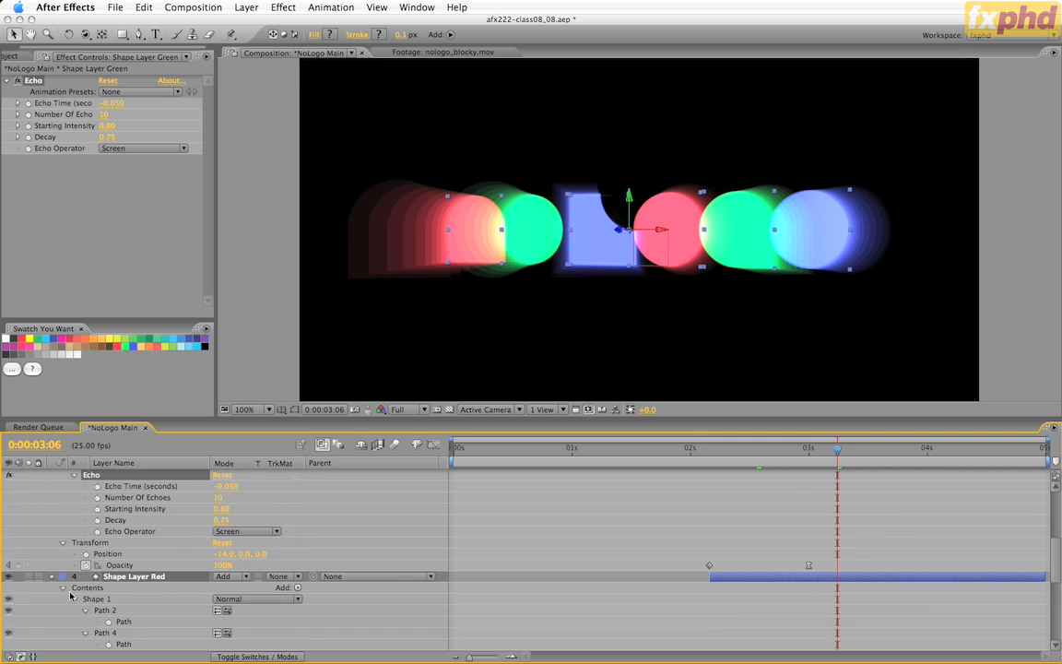
{"action": "left_click", "coordinate": [63, 587]}
{"action": "scroll", "coordinate": [394, 535], "scroll_direction": "down", "scroll_amount": 5}
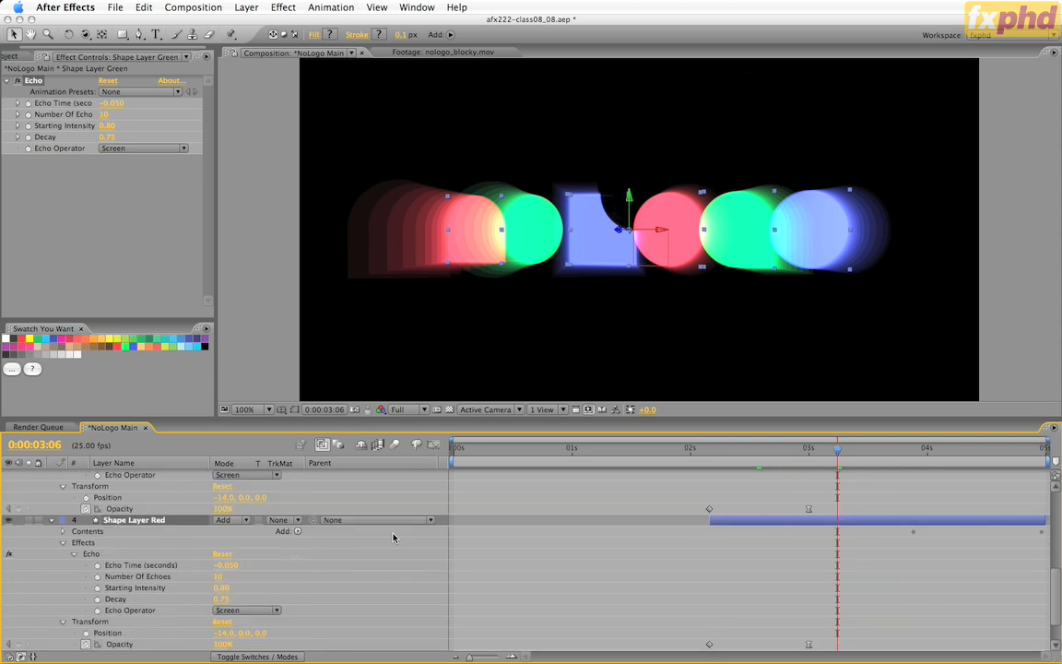
{"action": "scroll", "coordinate": [393, 536], "scroll_direction": "up", "scroll_amount": 5}
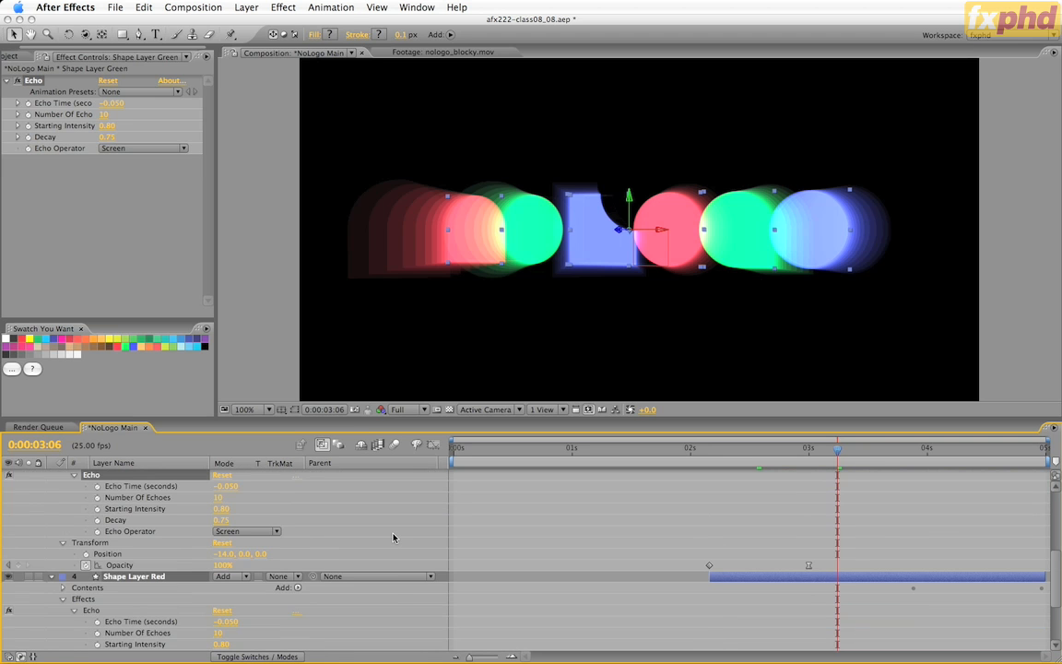
{"action": "left_click", "coordinate": [393, 537]}
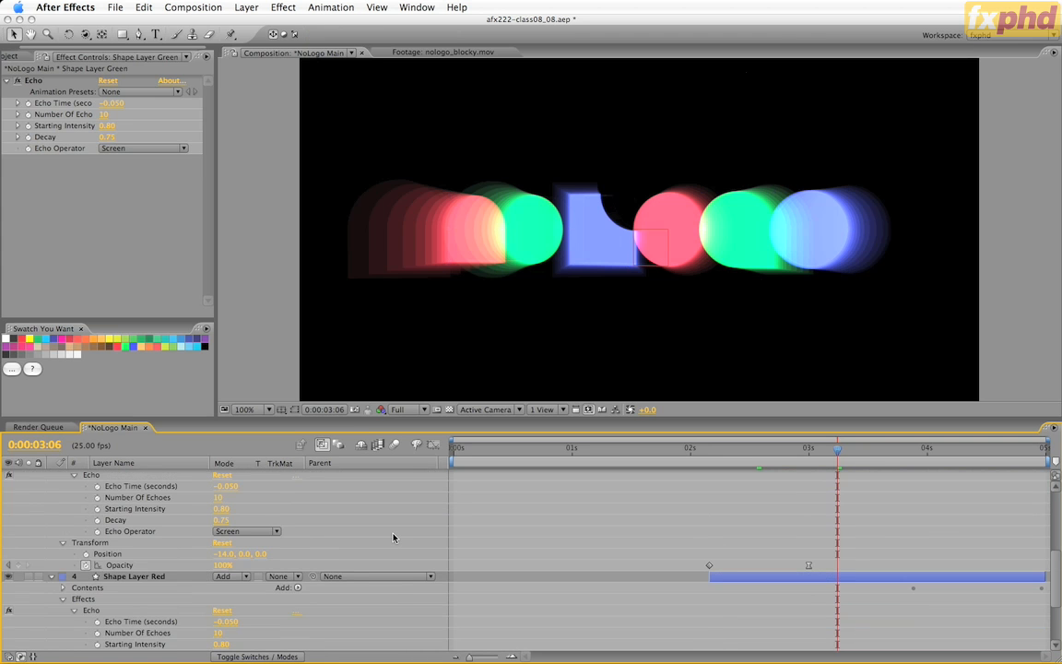
{"action": "key", "text": "grave"}
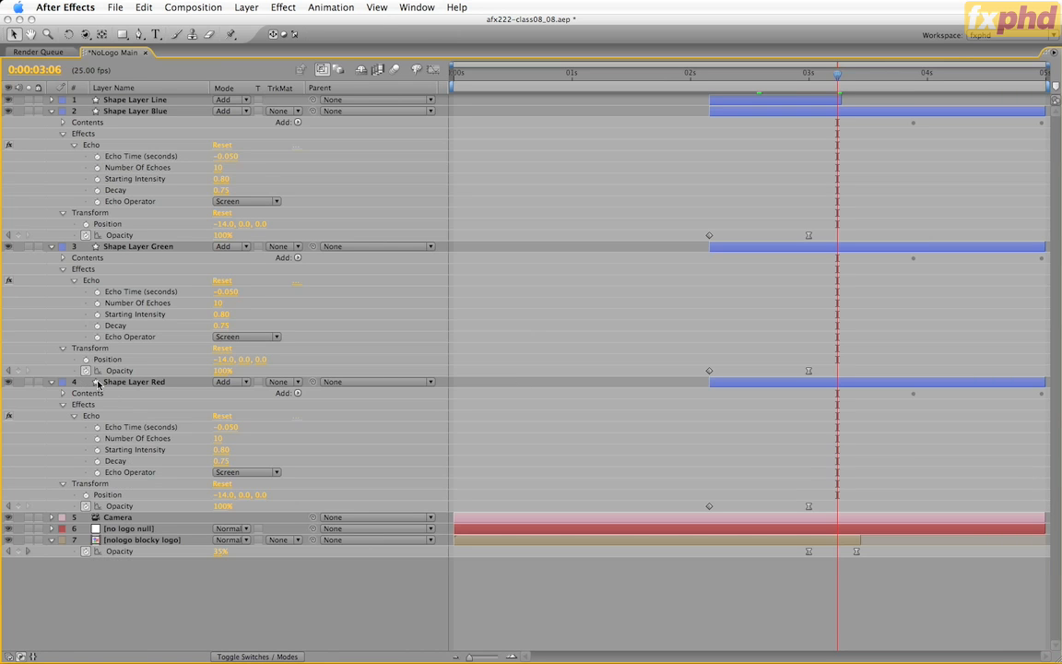
- Link the Echo effect's Number Of Echoes on Shape Layers Green and Blue to that of Shape Layer Red with expressions
{"action": "left_click", "coordinate": [138, 383]}
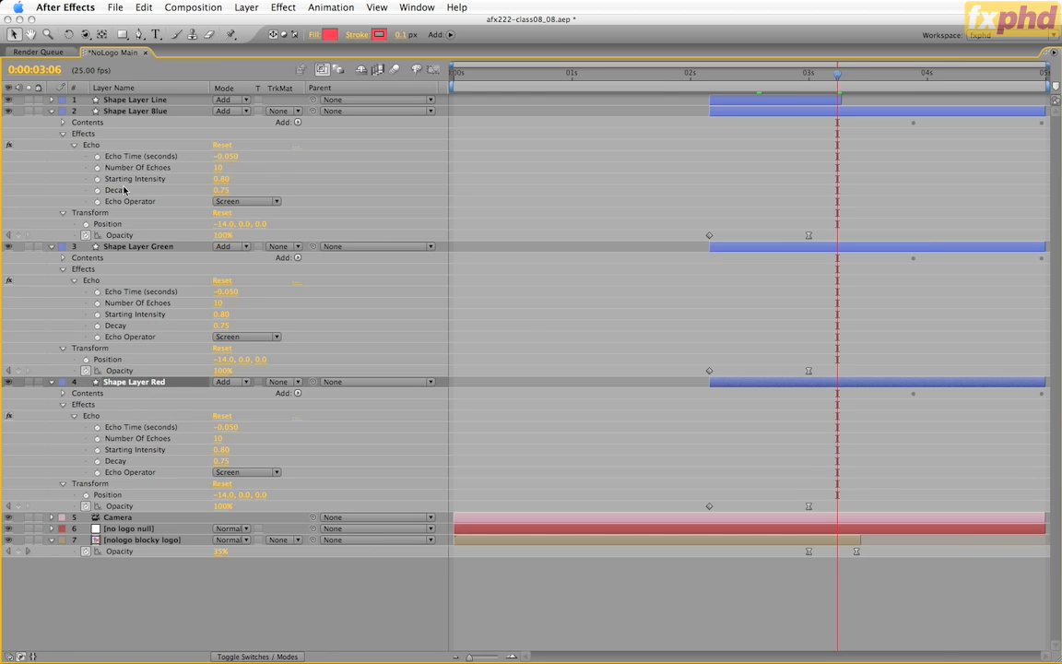
{"action": "left_click", "coordinate": [97, 306], "text": "alt"}
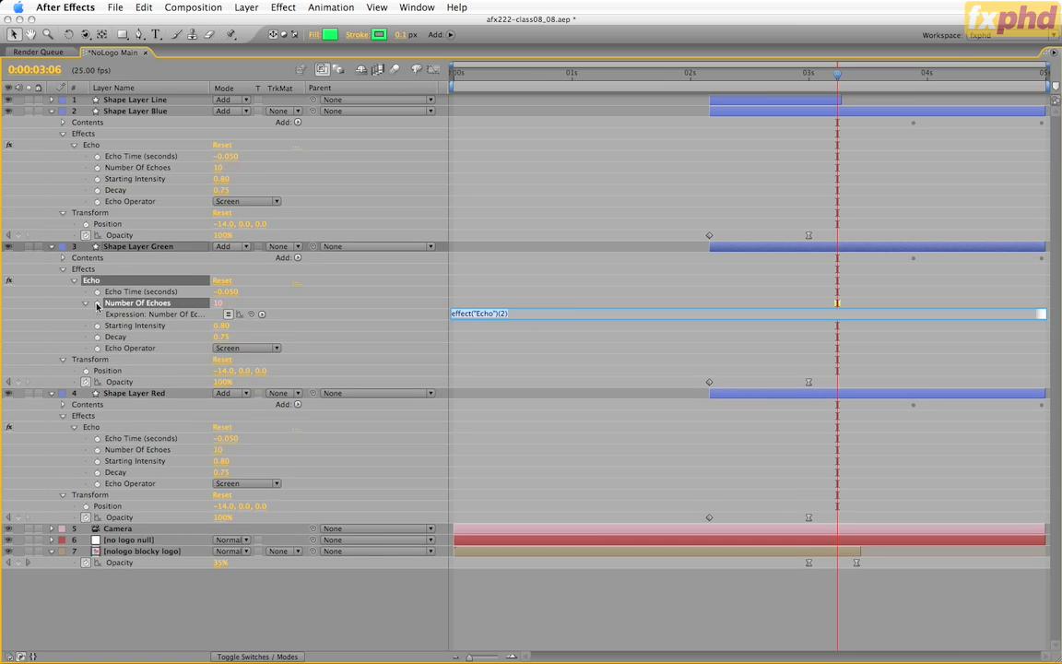
{"action": "left_click_drag", "start_coordinate": [255, 314], "coordinate": [163, 450]}
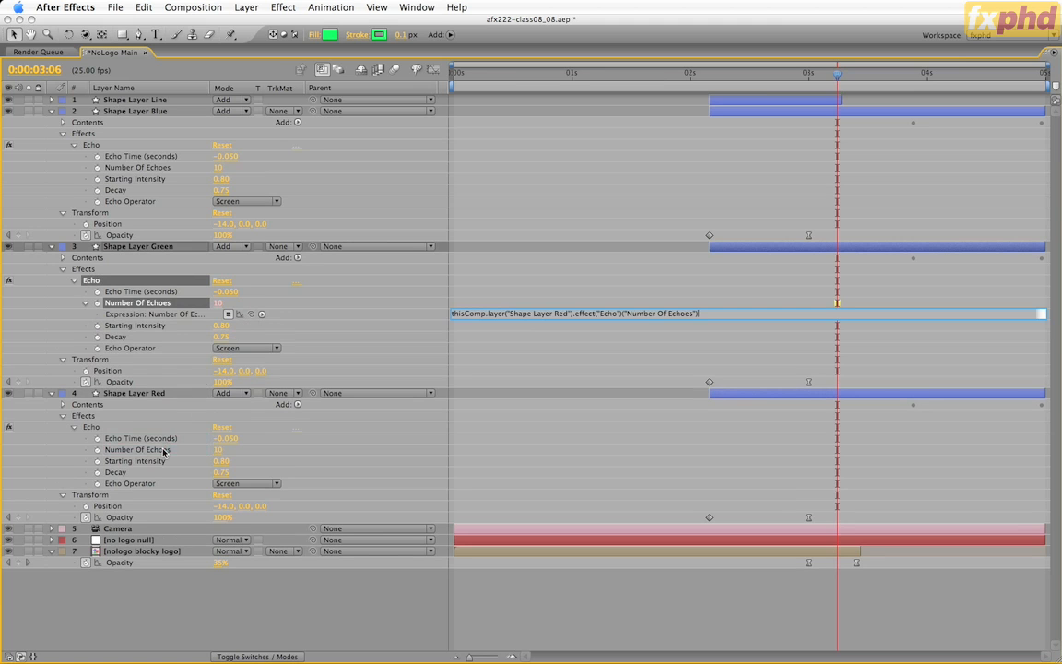
{"action": "left_click", "coordinate": [97, 168], "text": "alt"}
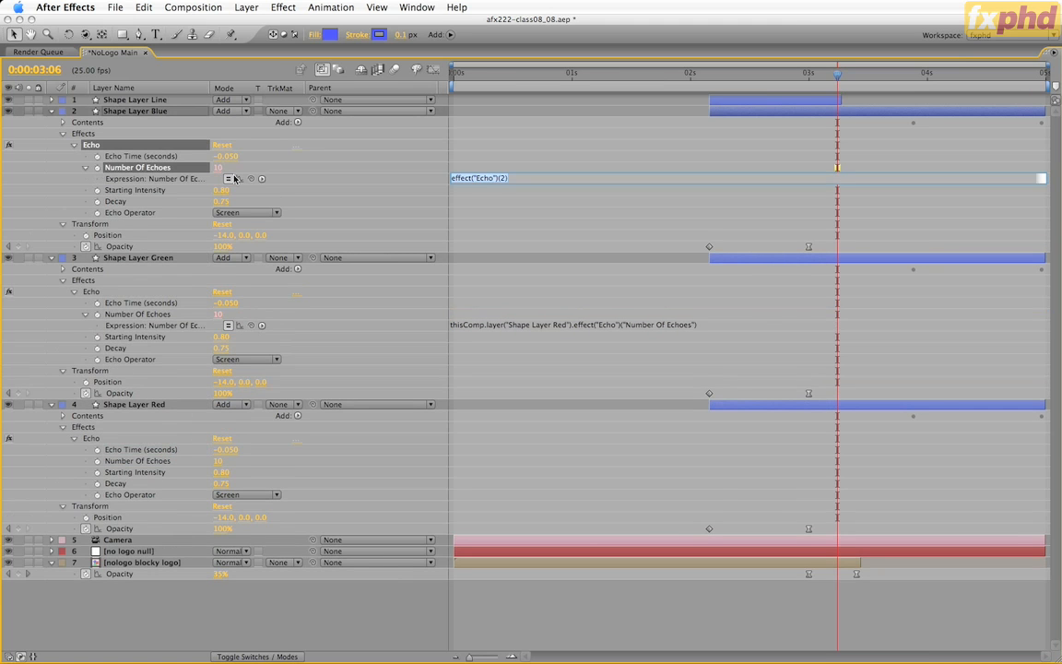
{"action": "left_click_drag", "start_coordinate": [249, 179], "coordinate": [143, 469]}
{"action": "left_click", "coordinate": [424, 303]}
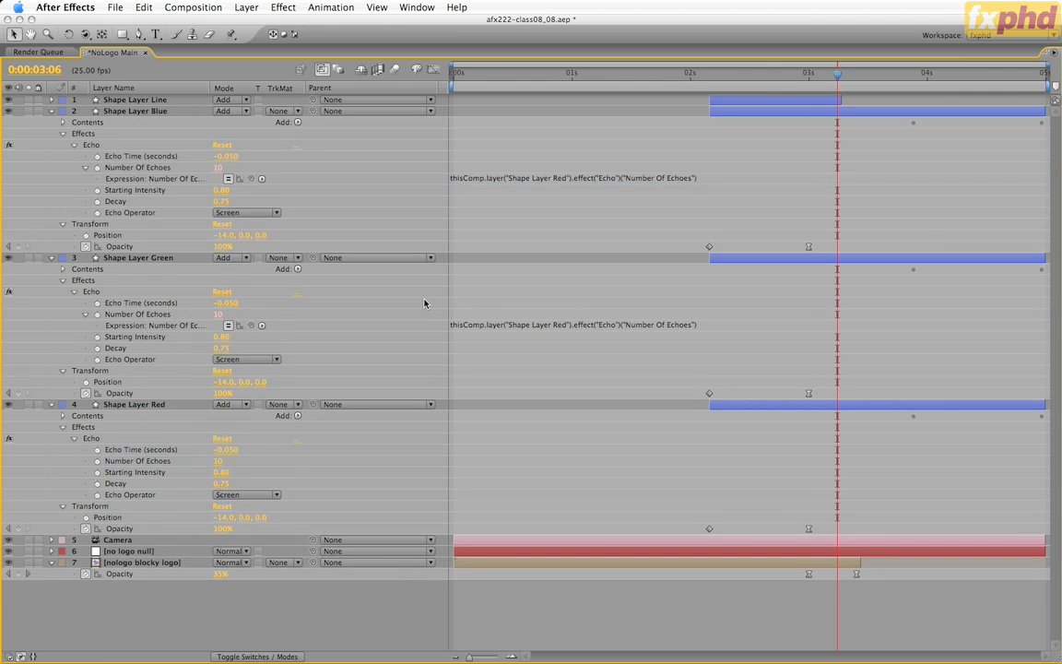
- Keyframe Shape Layer Red's Number Of Echoes at 0 on 0:00:02:04
{"action": "left_click", "coordinate": [132, 407]}
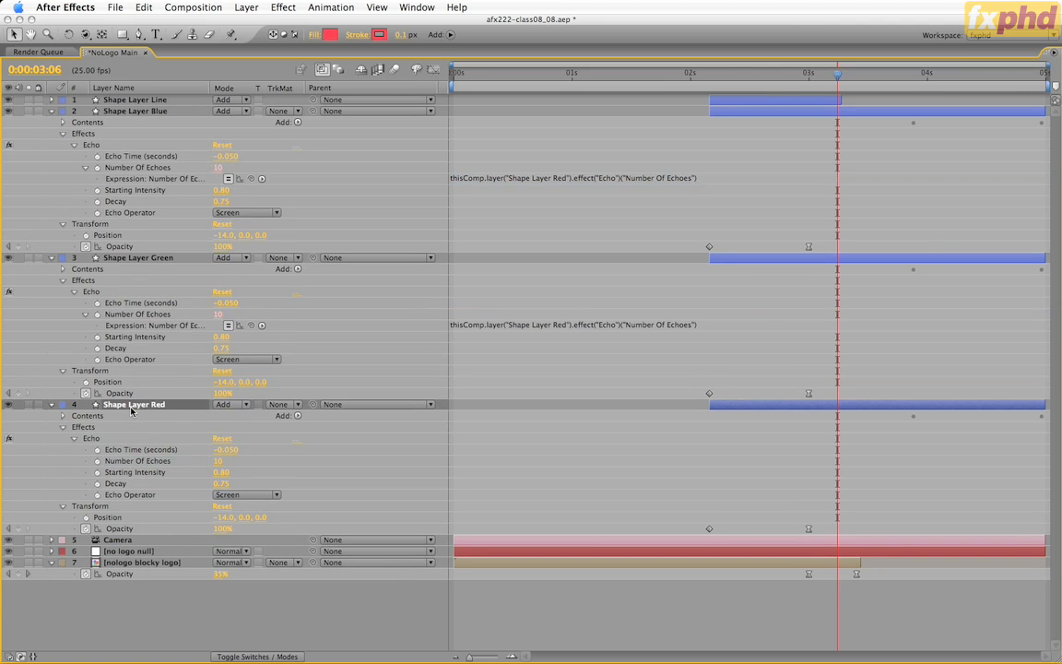
{"action": "key", "text": "j"}
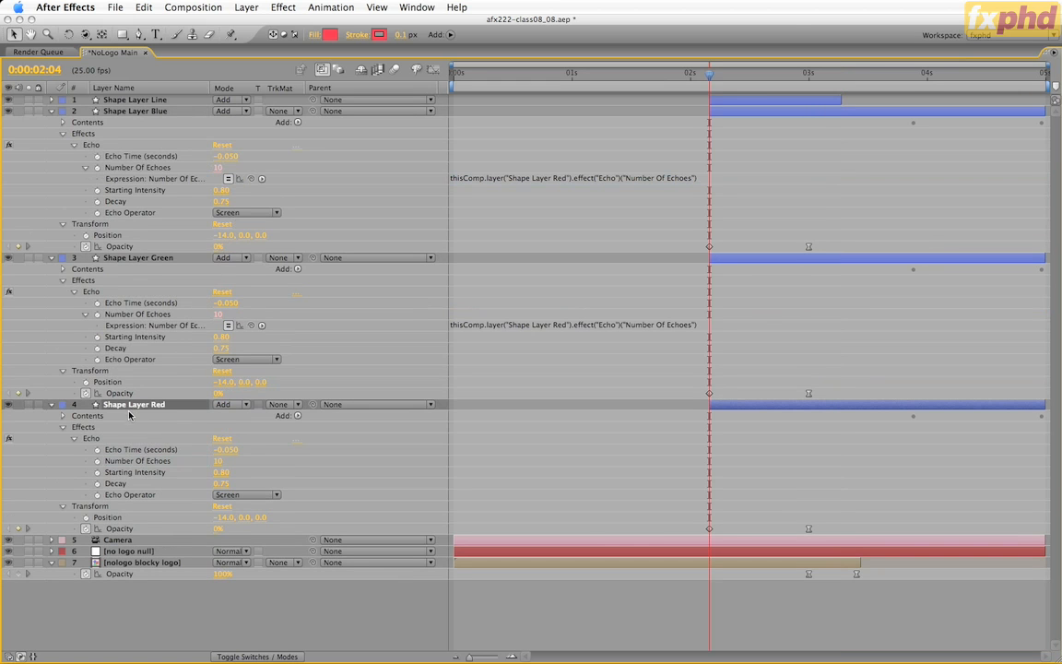
{"action": "left_click", "coordinate": [218, 461]}
{"action": "key", "text": "Return"}
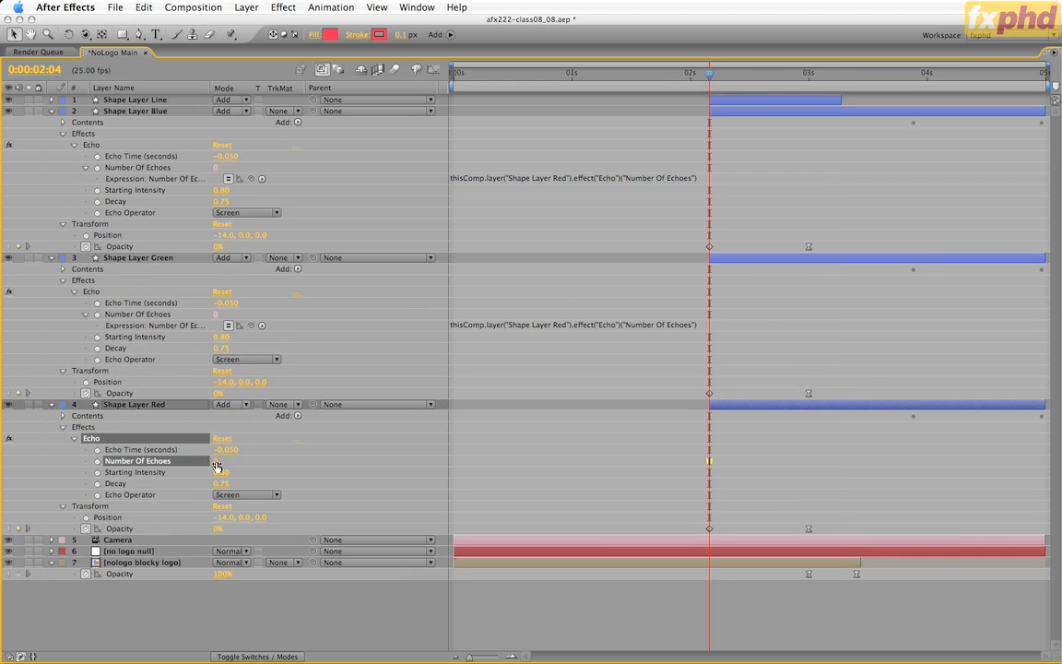
{"action": "left_click", "coordinate": [98, 461]}
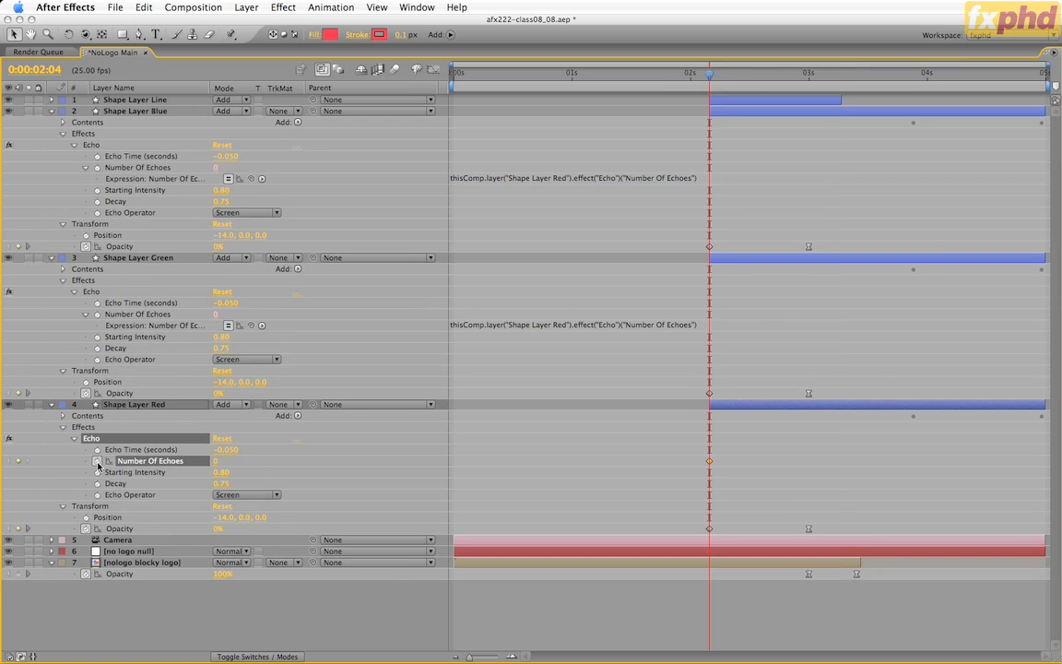
- Set Shape Layer Red's Number Of Echoes to 15 at the last frame, 0:00:04:24
{"action": "key", "text": "End"}
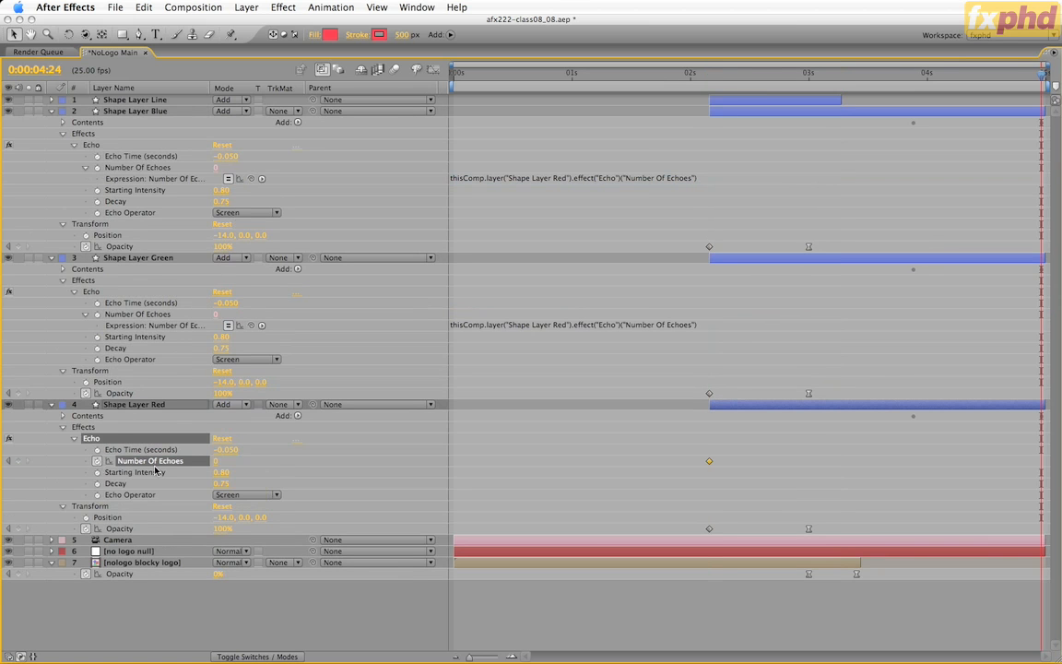
{"action": "left_click", "coordinate": [218, 461]}
{"action": "key", "text": "Return"}
- Restore the timeline to its normal size and play a RAM preview of the animated Echo trails
{"action": "key", "text": "grave"}
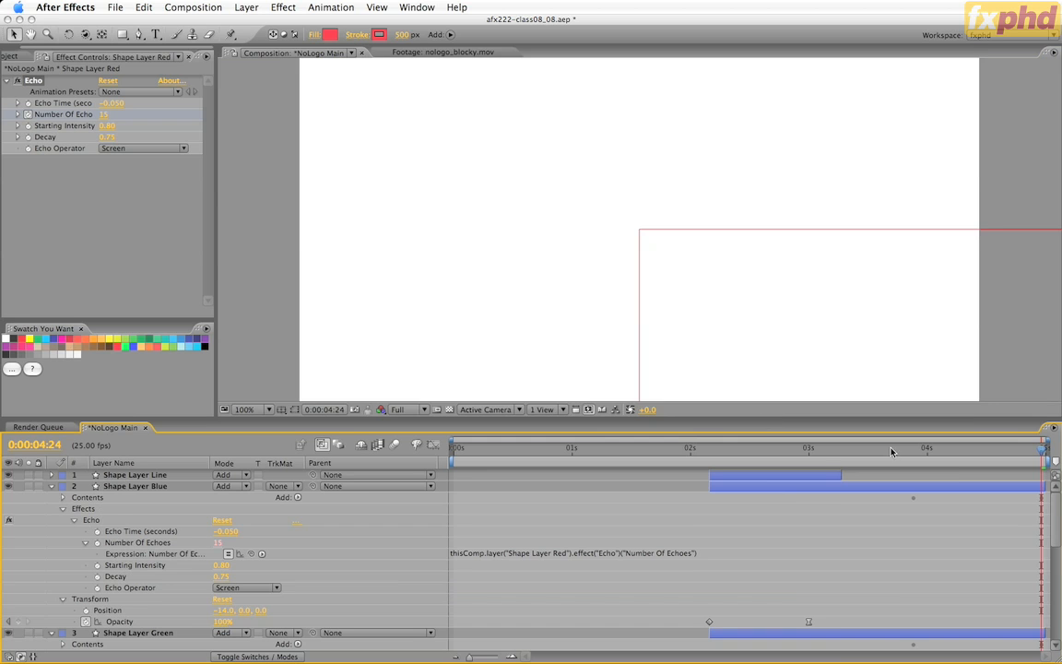
{"action": "left_click_drag", "start_coordinate": [891, 451], "coordinate": [833, 461]}
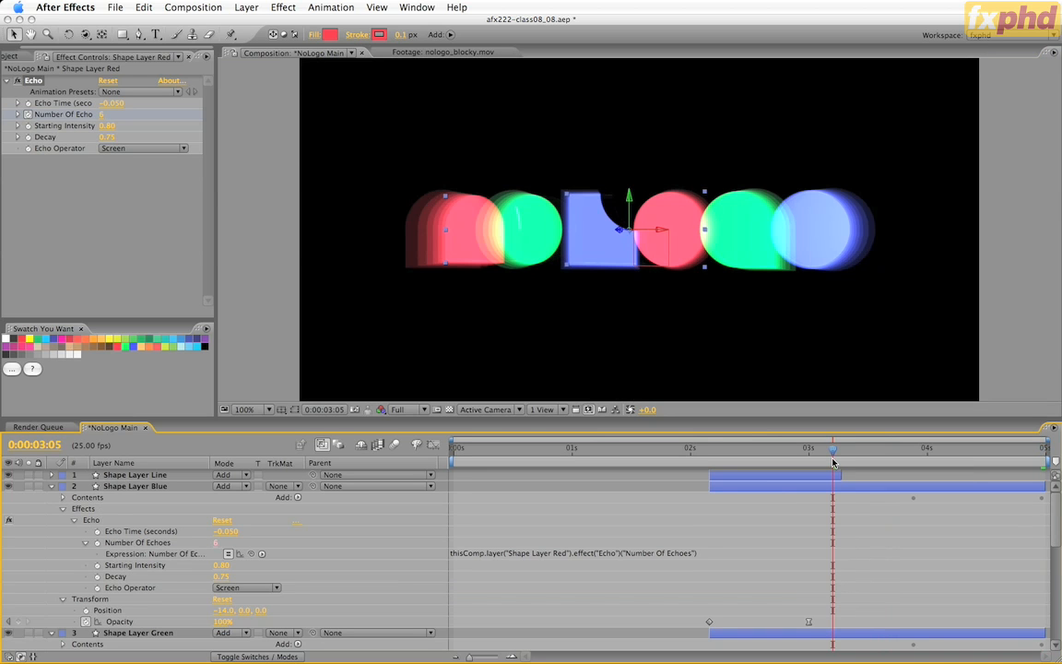
{"action": "key", "text": "KP_0"}
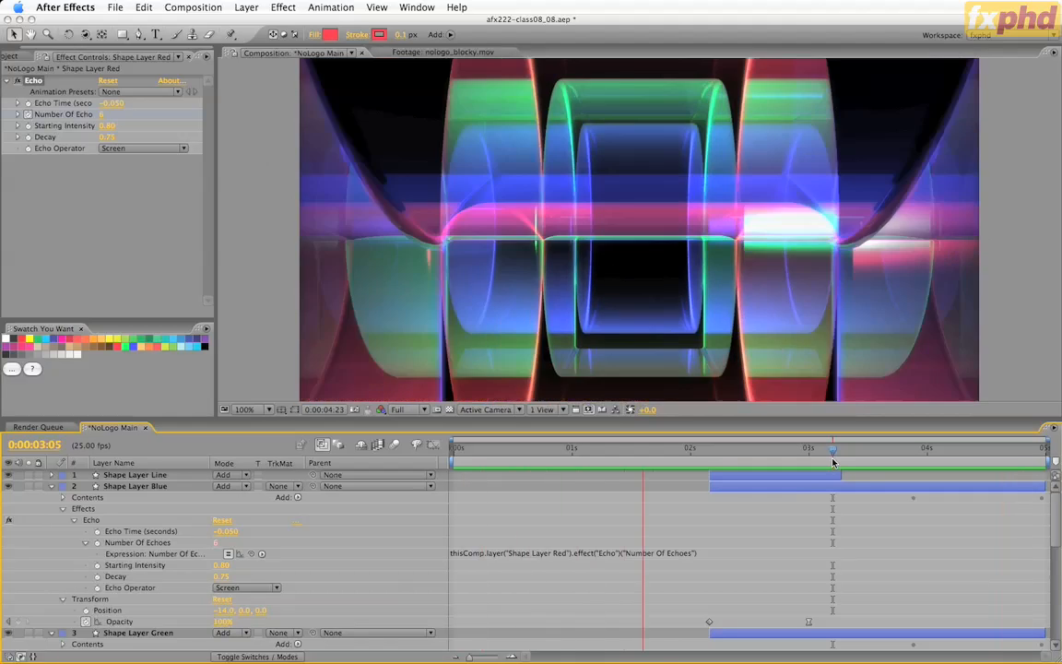
- Move to 0:00:04:18, the last frame before the picture is completely white
{"action": "left_click_drag", "start_coordinate": [832, 461], "coordinate": [994, 455]}
{"action": "key", "text": "Page_Down"}
{"action": "key", "text": "Page_Down"}
{"action": "key", "text": "Page_Down"}
{"action": "key", "text": "Page_Down"}
{"action": "key", "text": "Page_Down"}
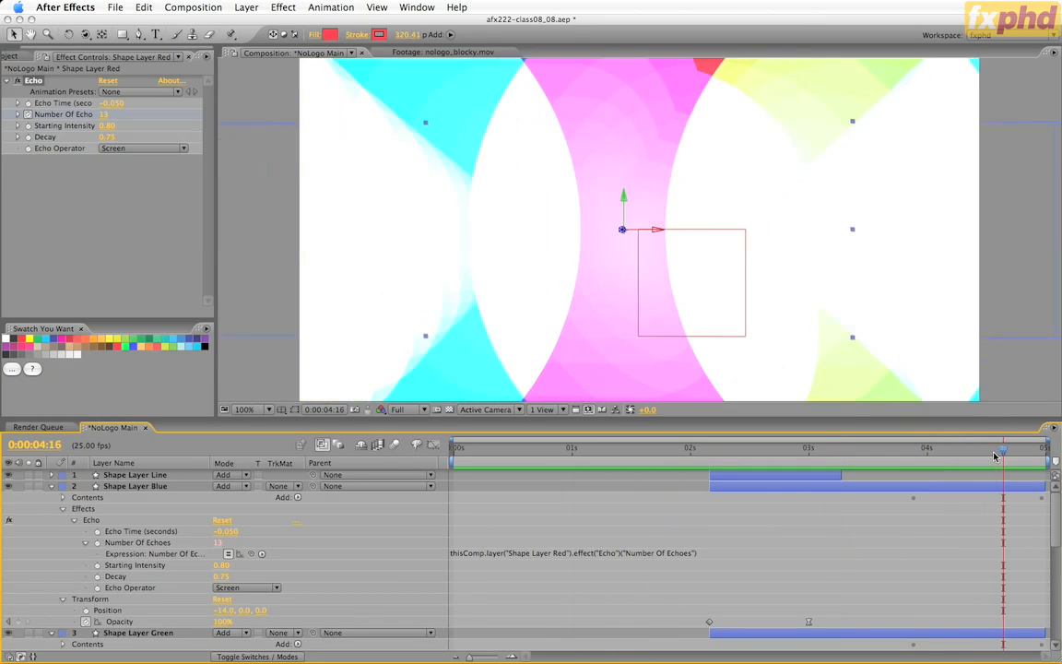
{"action": "key", "text": "Page_Up"}
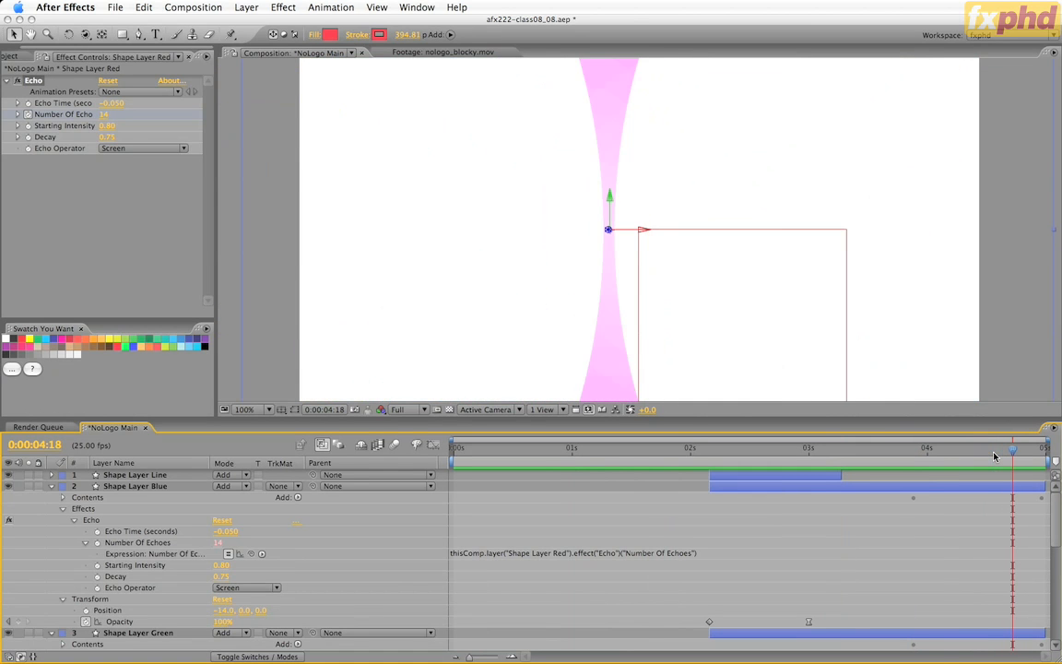
{"action": "key", "text": "Page_Down"}
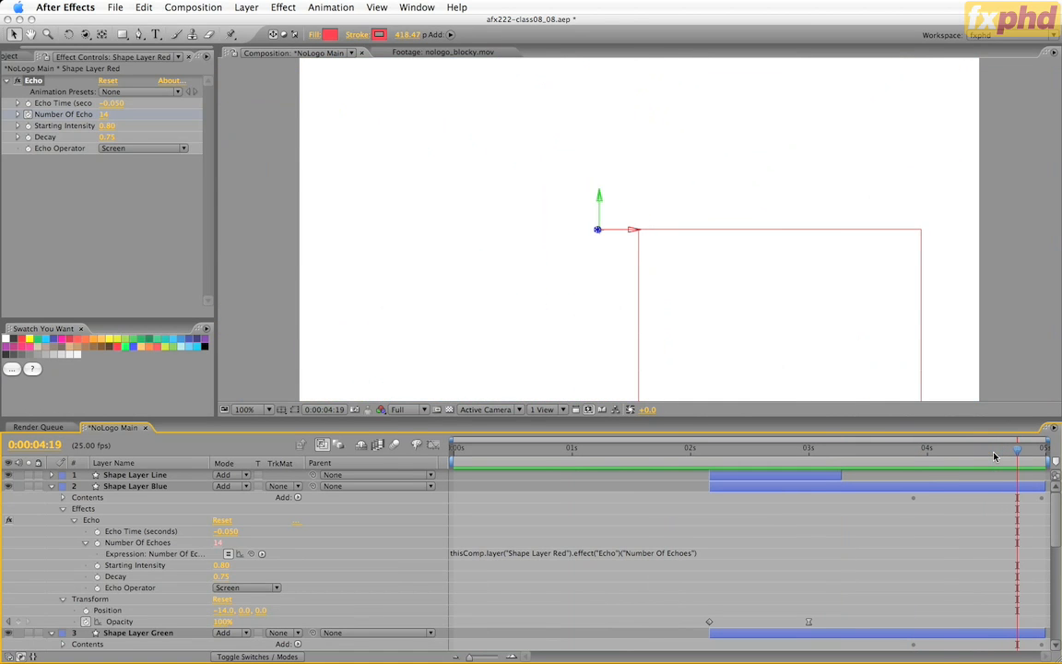
{"action": "key", "text": "Page_Up"}
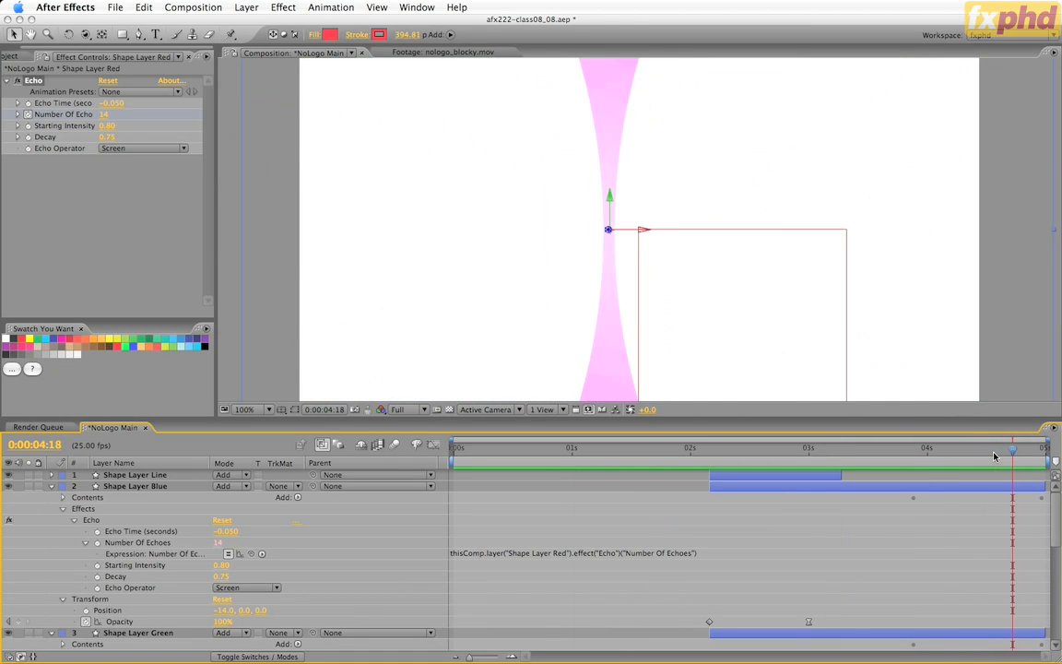
- Collapse Shape Layers Blue, Green and Red and deselect all layers
{"action": "left_click", "coordinate": [52, 486]}
{"action": "left_click", "coordinate": [51, 496]}
{"action": "left_click", "coordinate": [51, 508]}
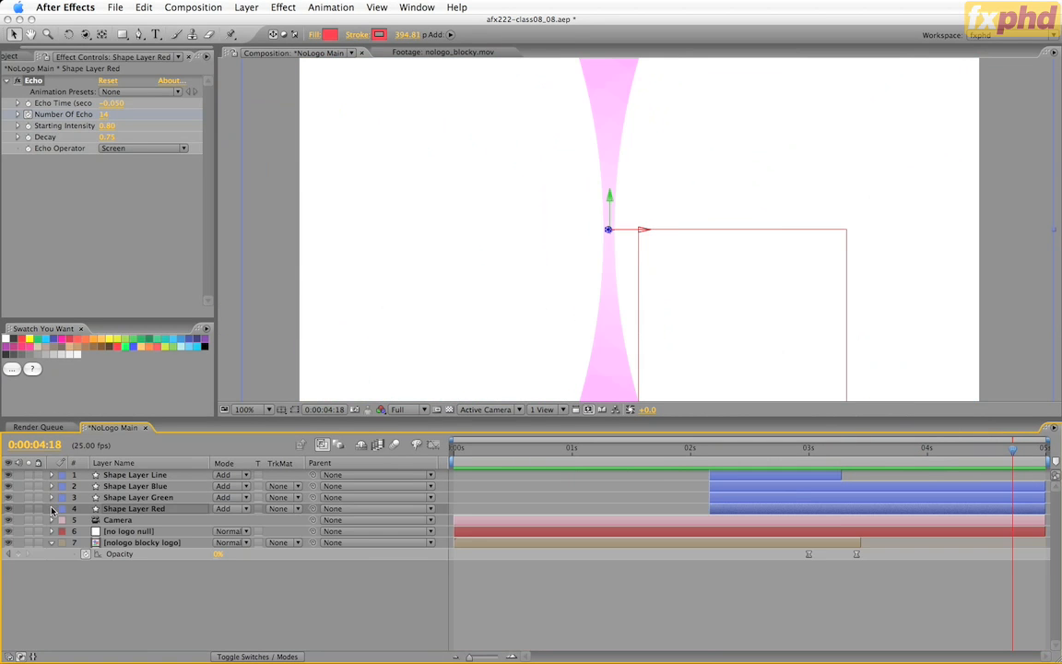
{"action": "left_click", "coordinate": [128, 623]}
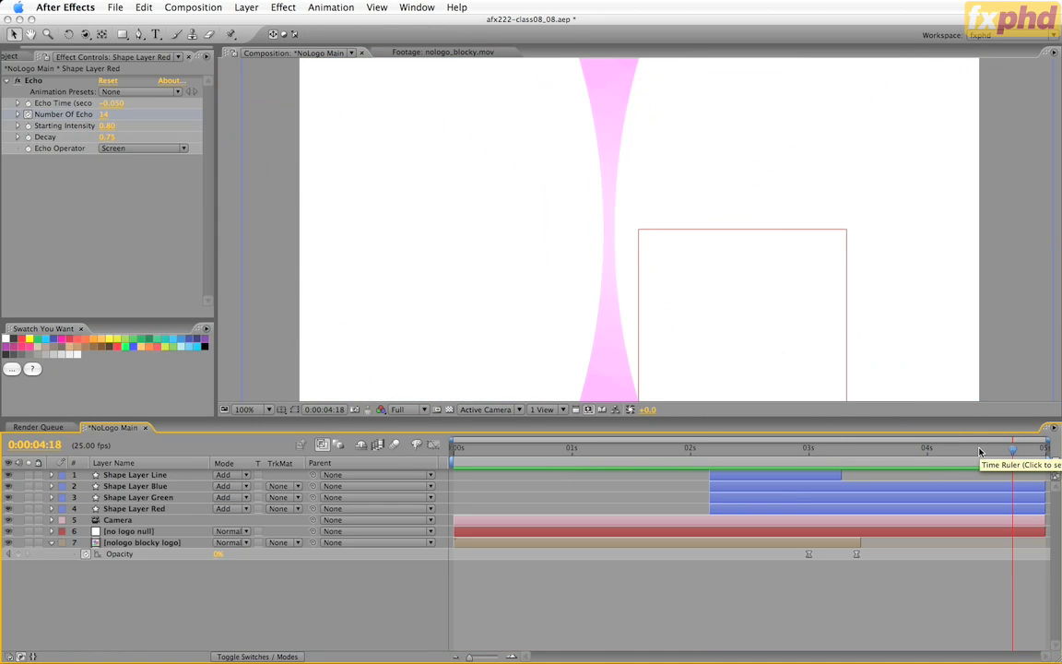
- Trim the out points of Shape Layers Blue, Green and Red to 0:00:04:18 and save the project incrementally as afx222-class08_09.aep
{"action": "left_click", "coordinate": [1007, 509]}
{"action": "left_click", "coordinate": [1007, 488], "text": "shift"}
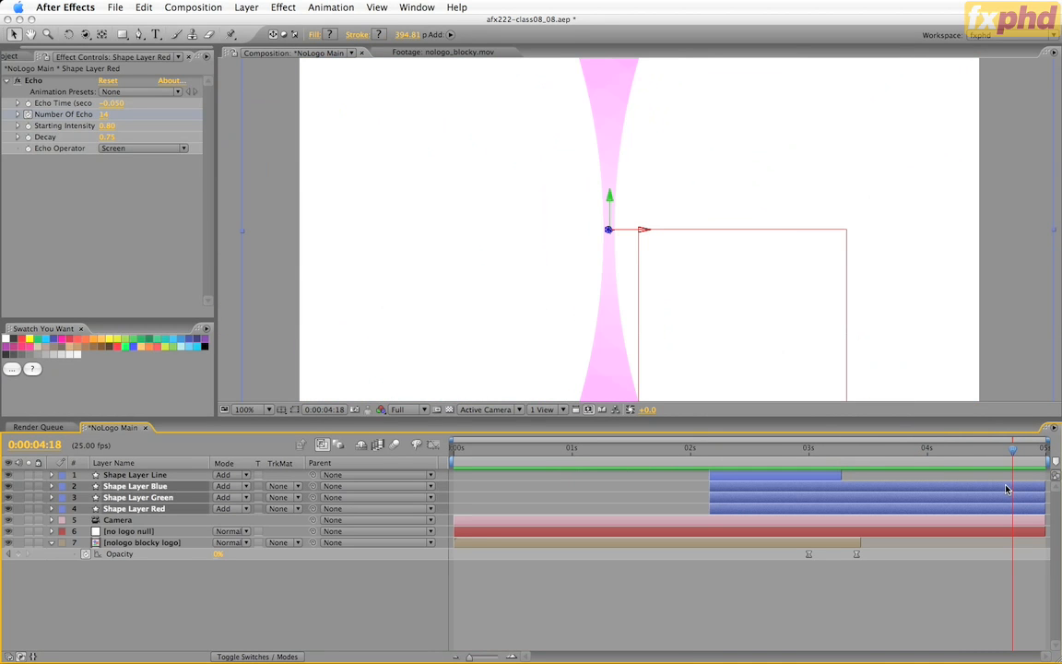
{"action": "key", "text": "alt+bracketright"}
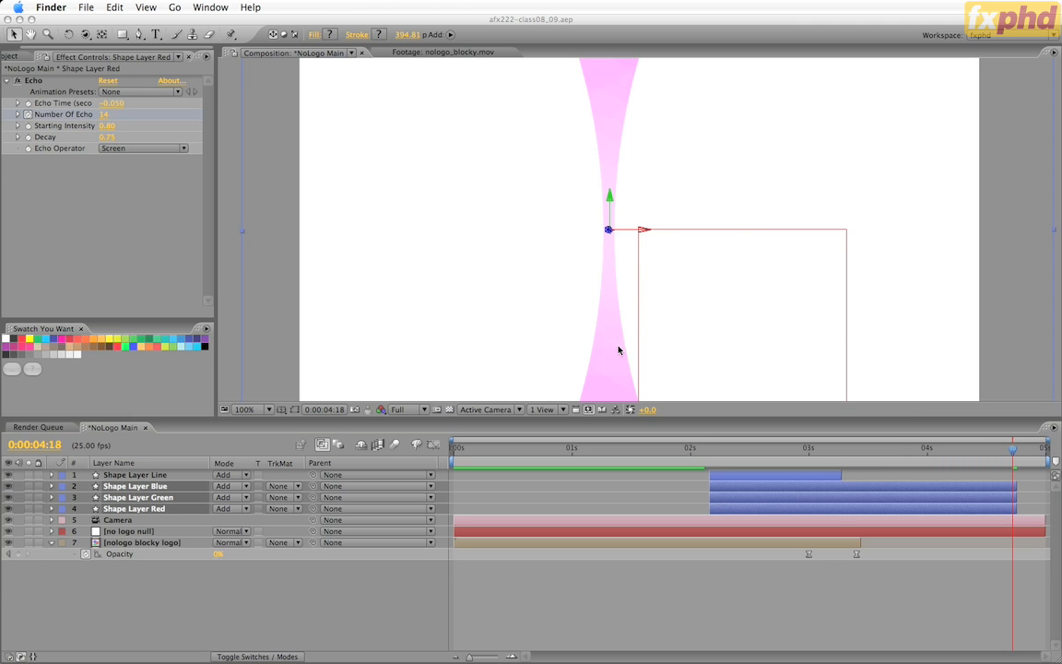
- Bring up the project items, move to 0:00:03:00 and reduce the timeline's height to enlarge the composition view
{"action": "left_click", "coordinate": [16, 57]}
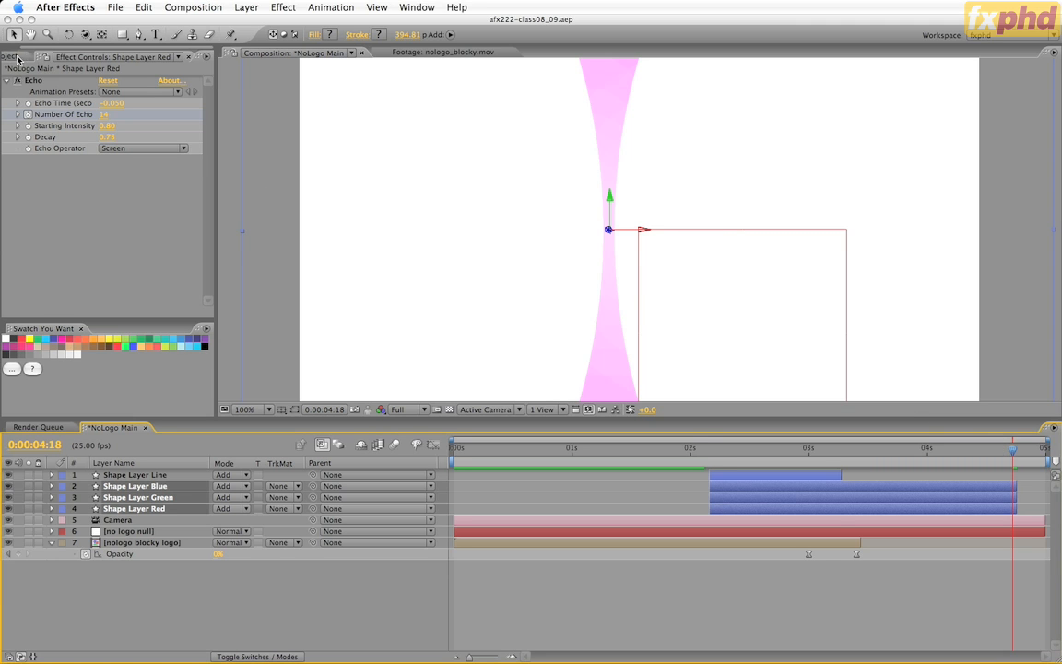
{"action": "left_click", "coordinate": [16, 57]}
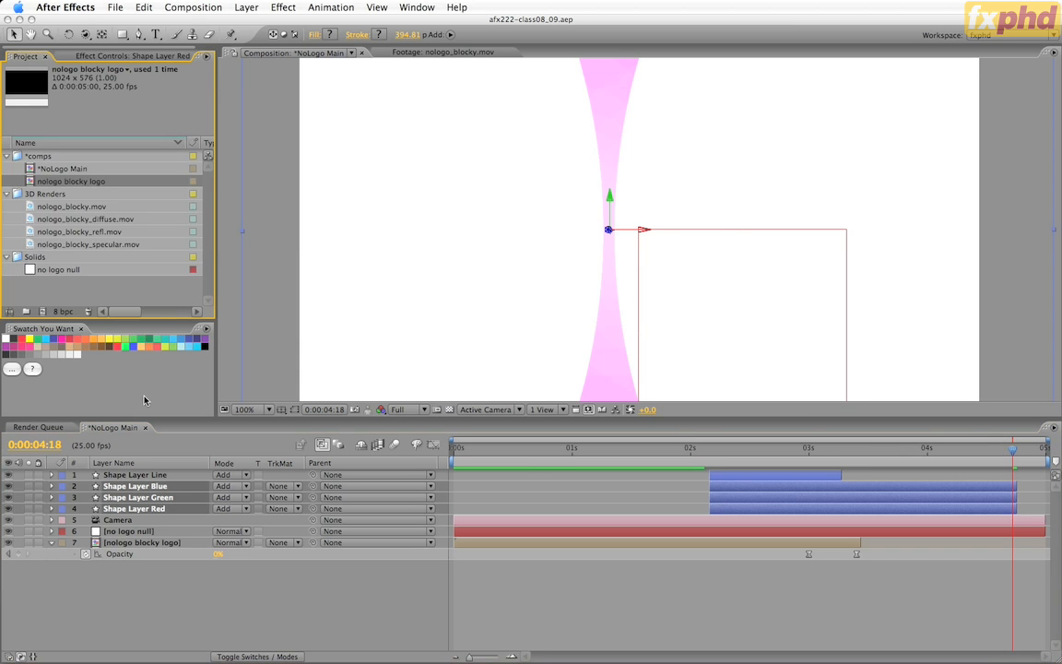
{"action": "left_click_drag", "start_coordinate": [911, 451], "coordinate": [809, 452]}
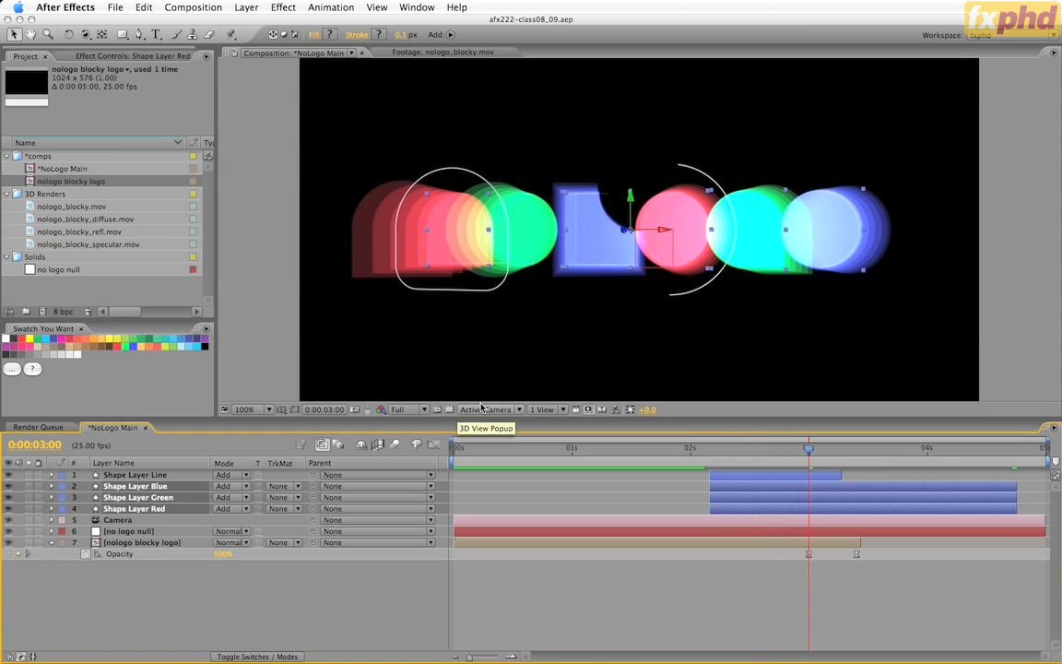
{"action": "left_click_drag", "start_coordinate": [501, 418], "coordinate": [508, 461]}
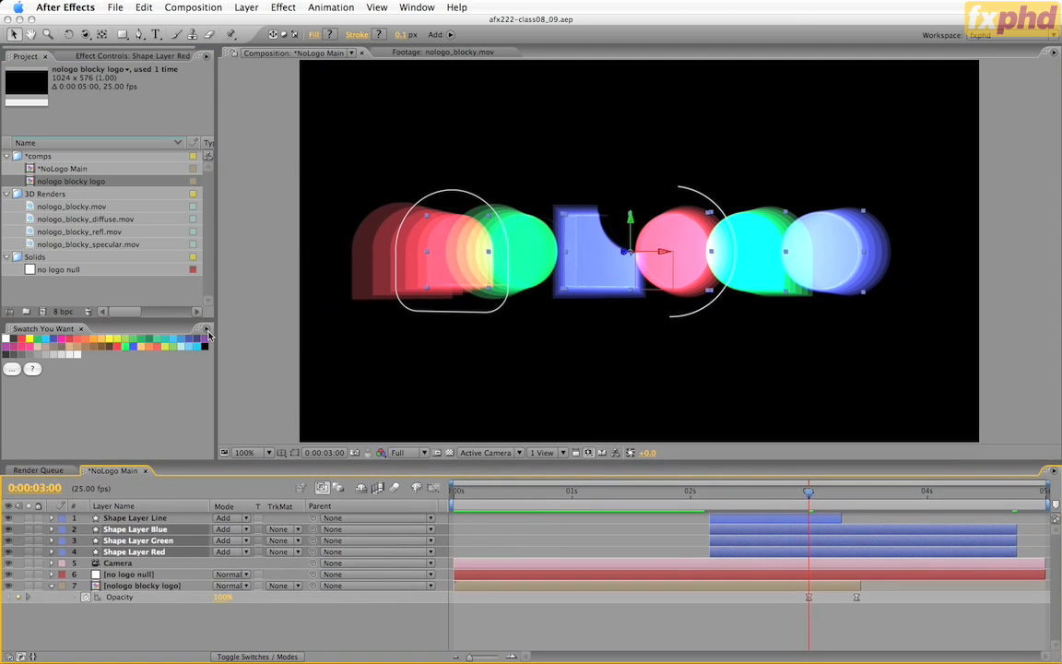
- Create a black 1024 x 576 solid and place it beneath all other layers
{"action": "key", "text": "super+y"}
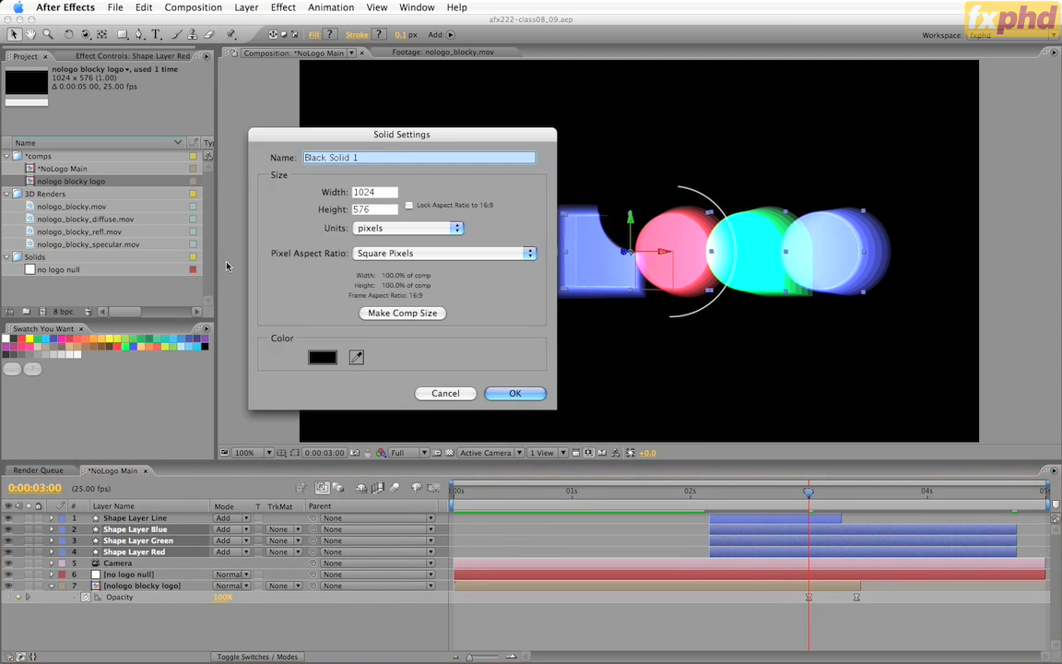
{"action": "left_click", "coordinate": [515, 393]}
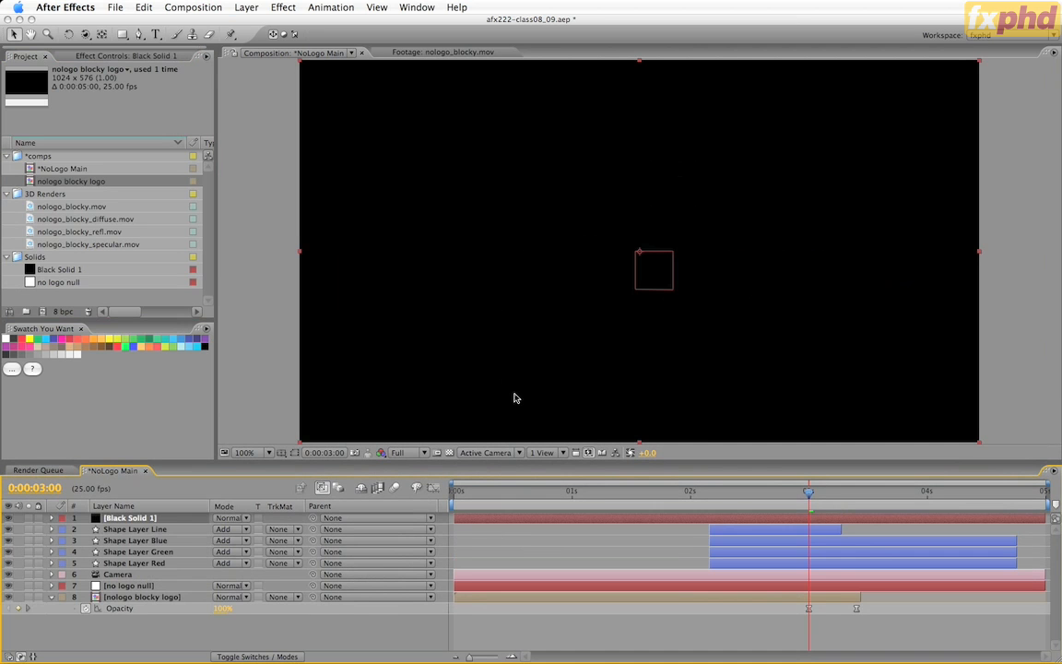
{"action": "left_click_drag", "start_coordinate": [186, 523], "coordinate": [237, 615]}
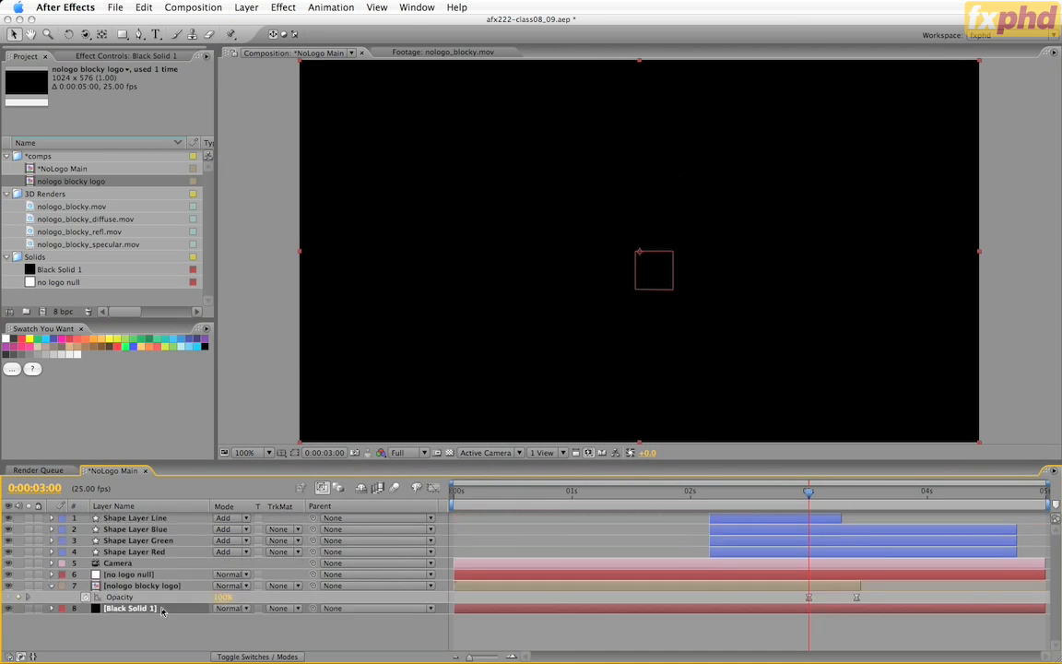
- Apply the Ramp effect to the black solid as a Radial Ramp with a white start color
{"action": "left_click", "coordinate": [276, 6]}
{"action": "mouse_move", "coordinate": [308, 161]}
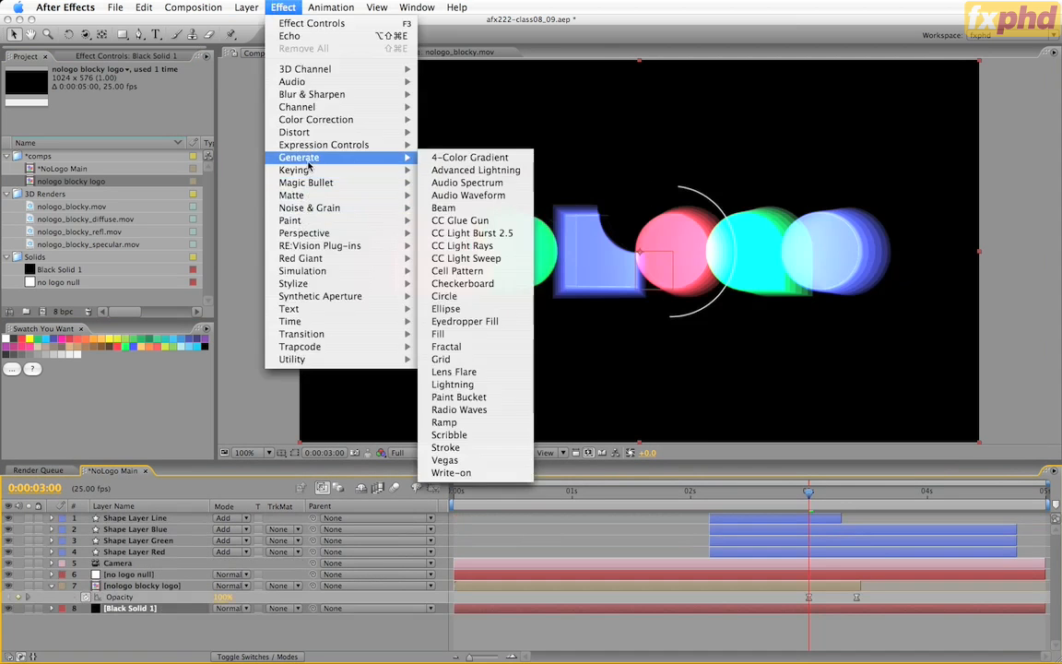
{"action": "left_click", "coordinate": [514, 423]}
{"action": "left_click", "coordinate": [136, 149]}
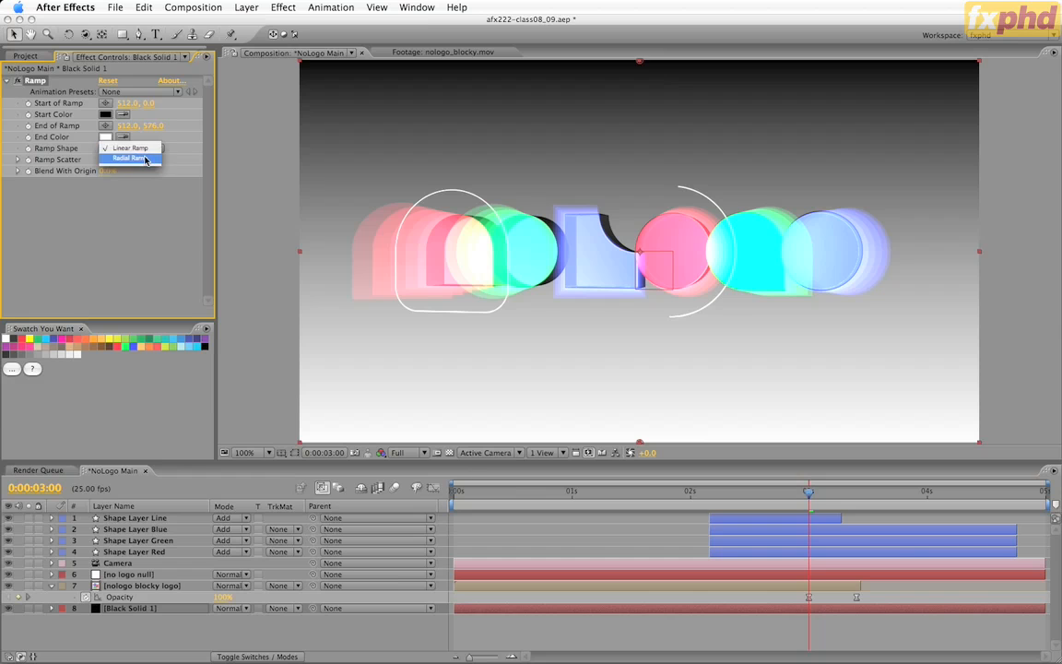
{"action": "left_click", "coordinate": [145, 158]}
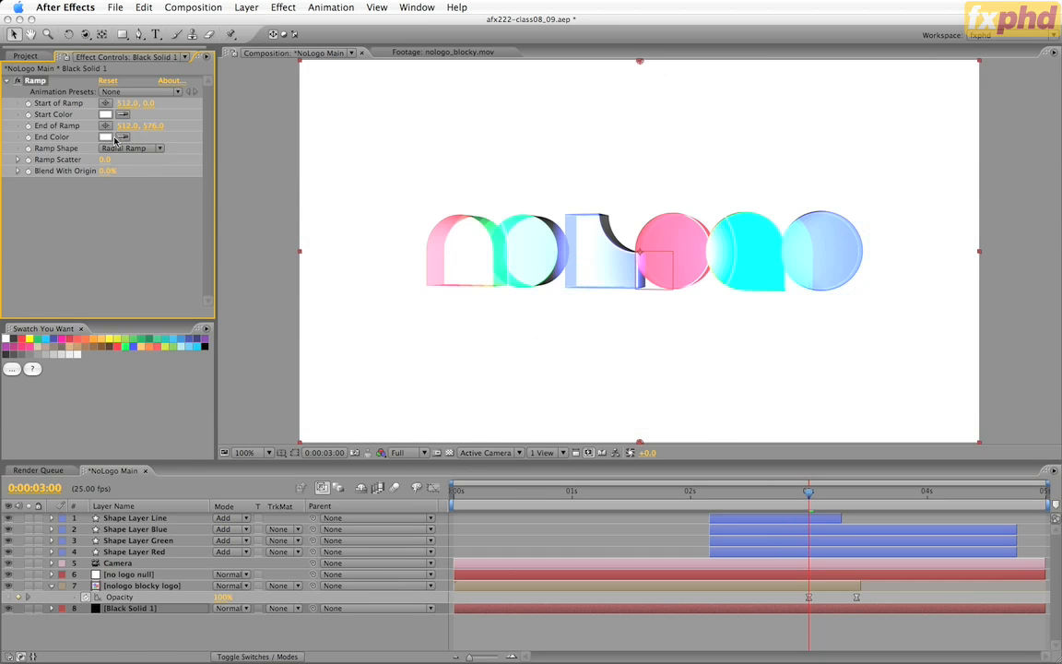
- Set the ramp's end color to black (000000), its start at about 502, 287 and its end at about 1040, 582
{"action": "left_click", "coordinate": [104, 135]}
{"action": "left_click_drag", "start_coordinate": [110, 216], "coordinate": [3, 274]}
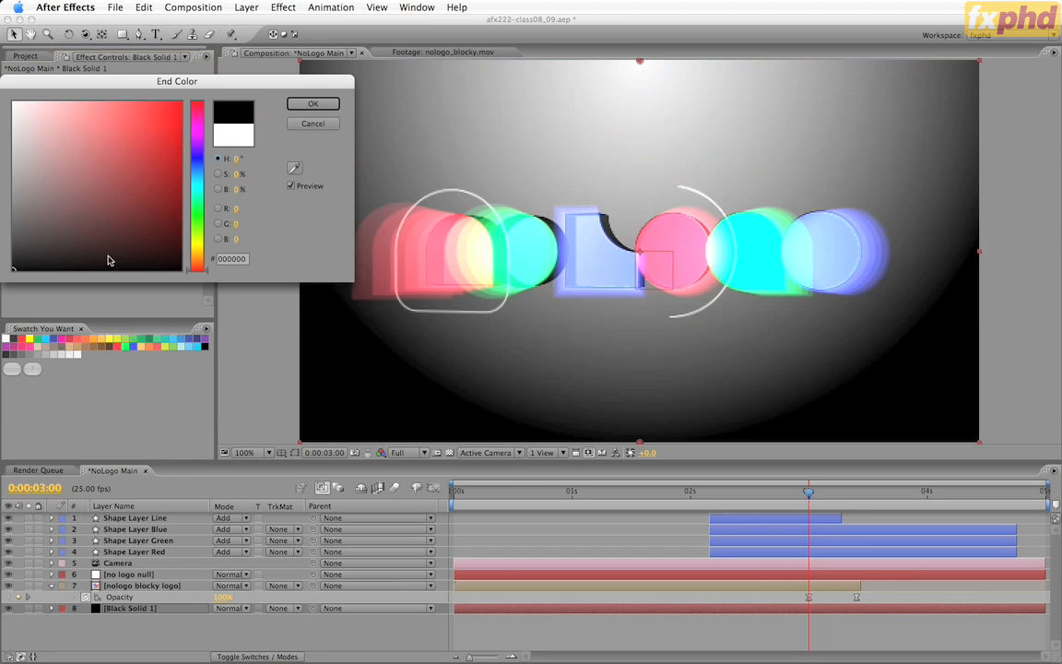
{"action": "left_click", "coordinate": [314, 104]}
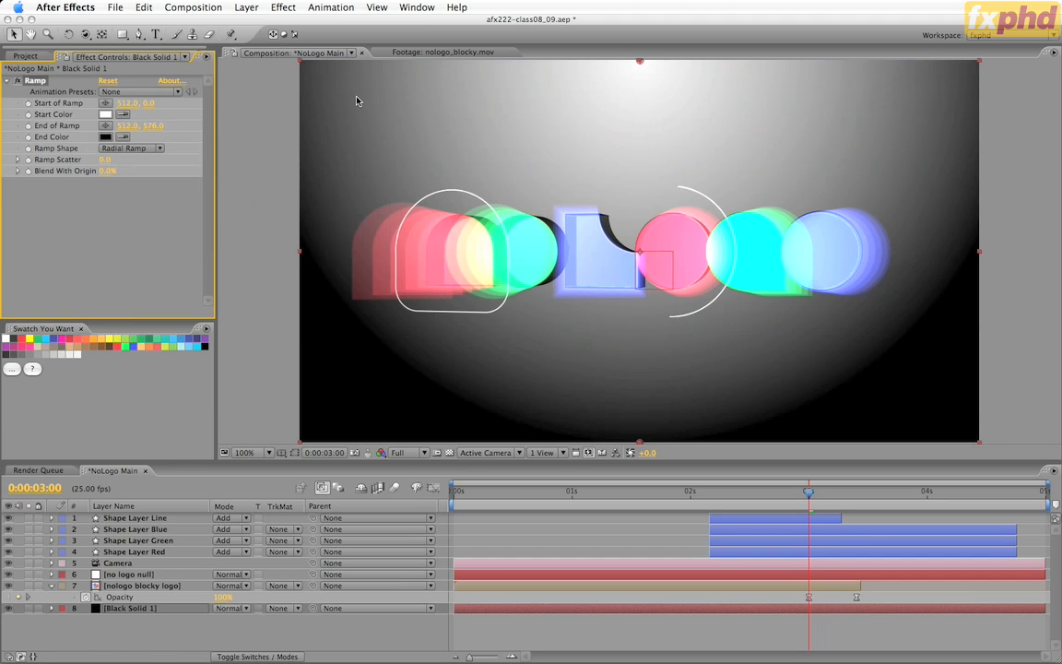
{"action": "left_click_drag", "start_coordinate": [640, 62], "coordinate": [636, 250]}
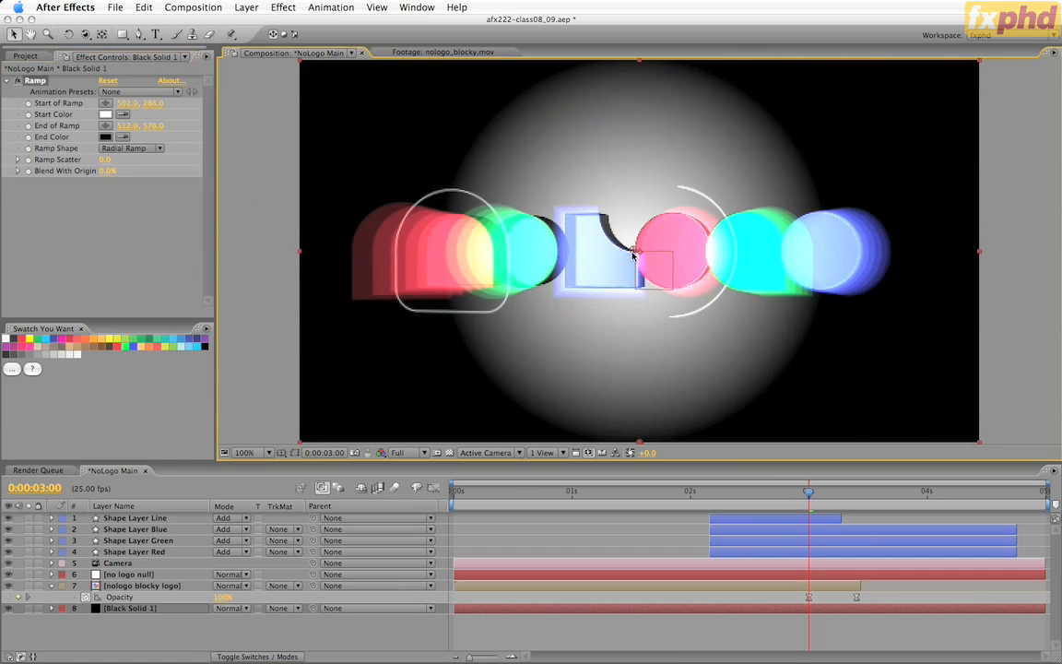
{"action": "left_click_drag", "start_coordinate": [642, 445], "coordinate": [990, 446]}
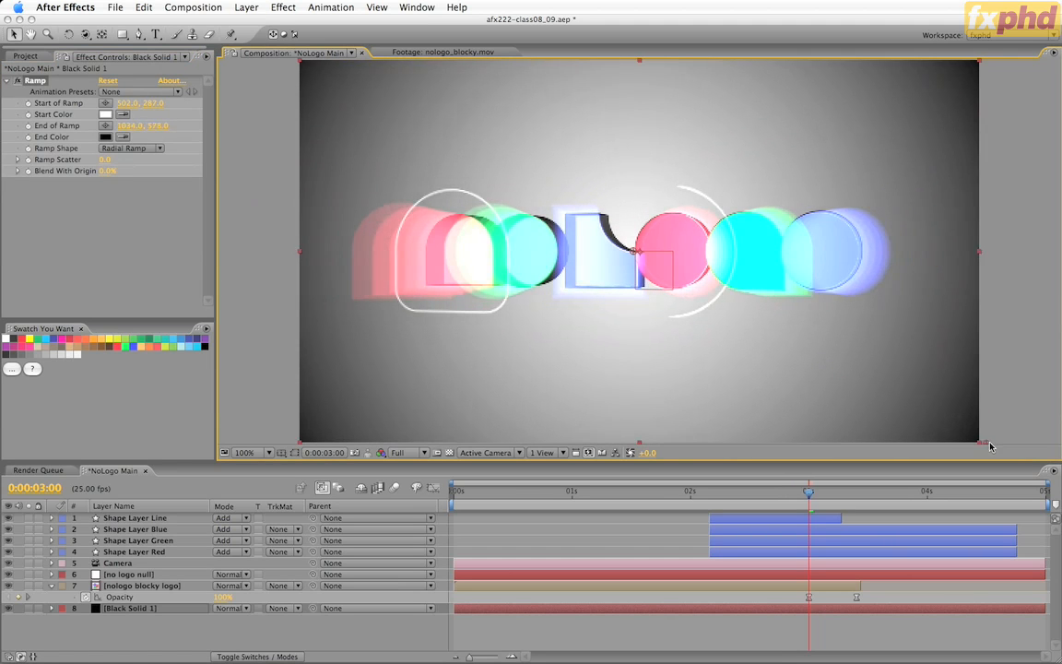
- Apply the Colorama effect to the solid after Ramp and make more room for the effect settings
{"action": "left_click", "coordinate": [33, 82]}
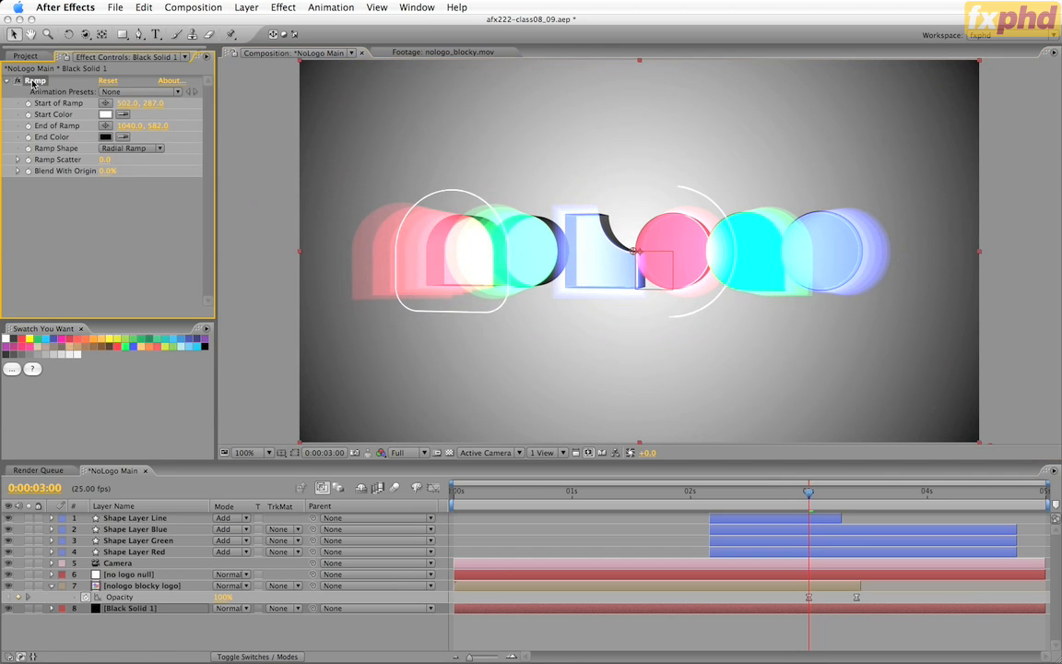
{"action": "left_click", "coordinate": [282, 7]}
{"action": "mouse_move", "coordinate": [300, 122]}
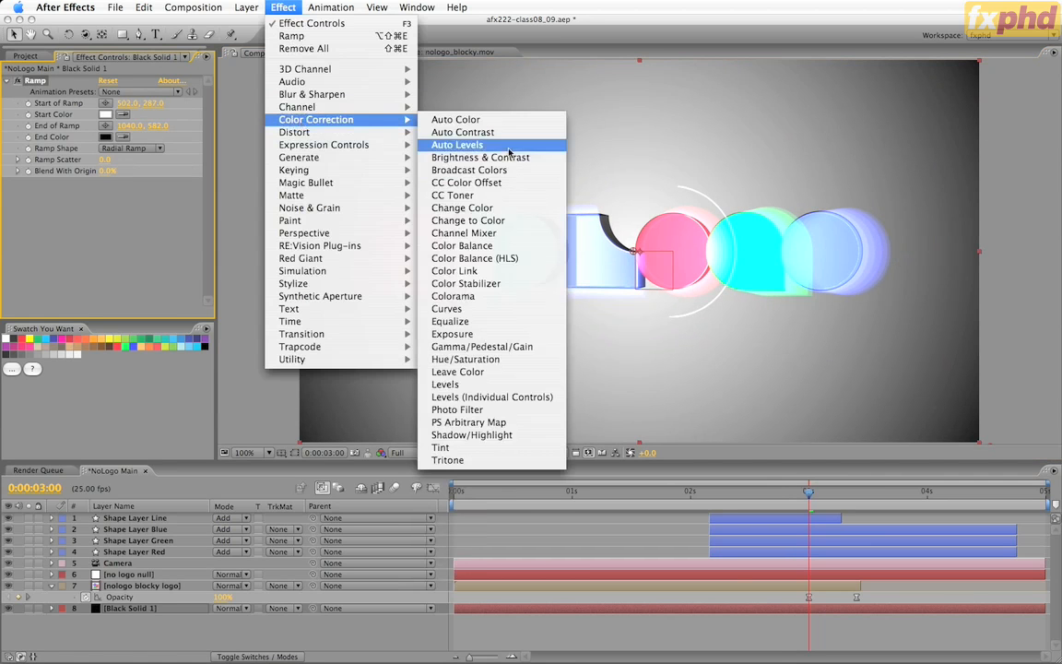
{"action": "left_click", "coordinate": [553, 296]}
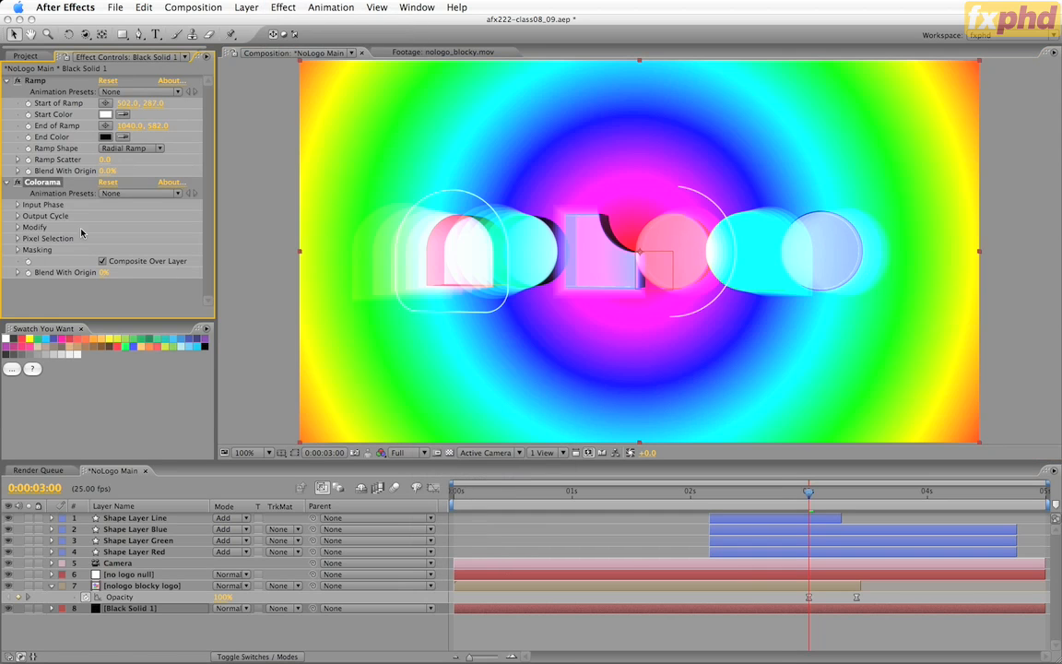
{"action": "left_click_drag", "start_coordinate": [184, 321], "coordinate": [182, 376]}
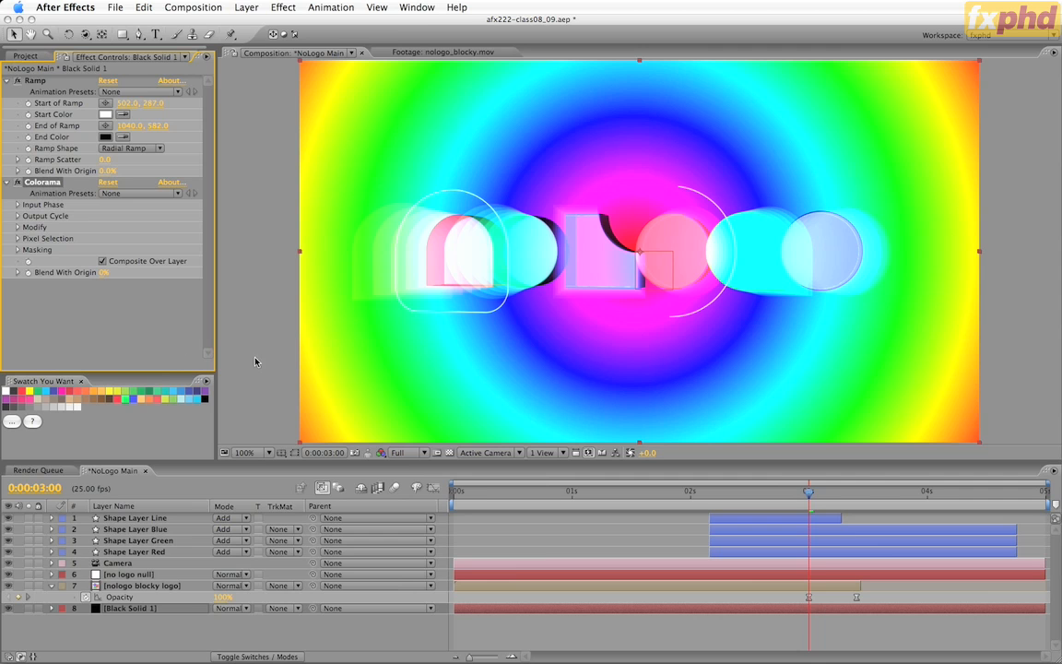
- Set Colorama's output cycle to the Ramp Red preset palette
{"action": "left_click", "coordinate": [17, 217]}
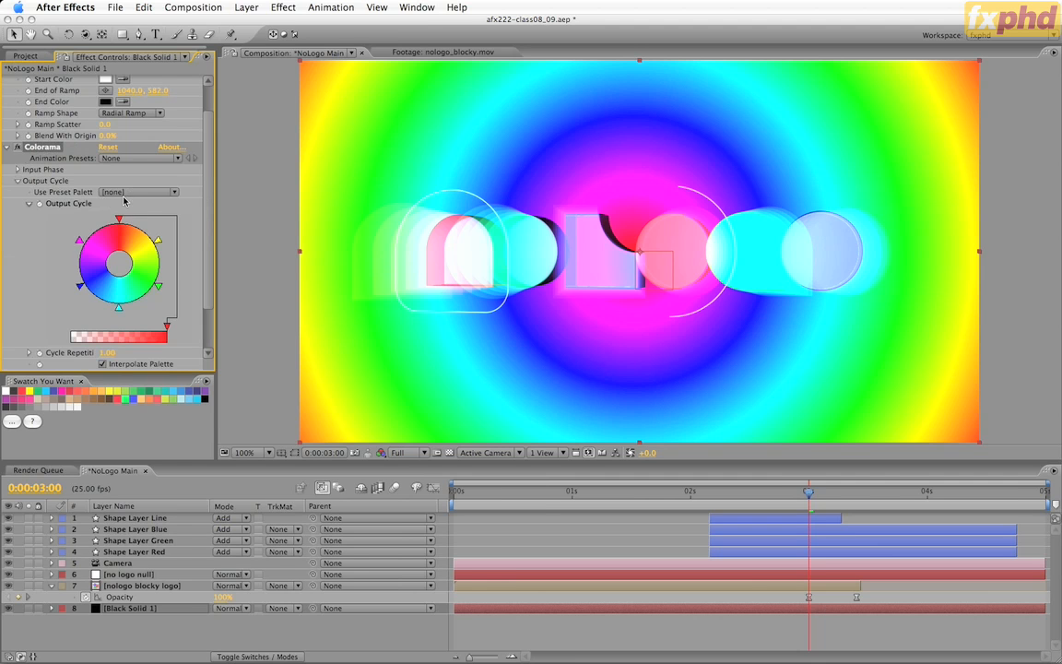
{"action": "left_click", "coordinate": [112, 192]}
{"action": "left_click", "coordinate": [124, 232]}
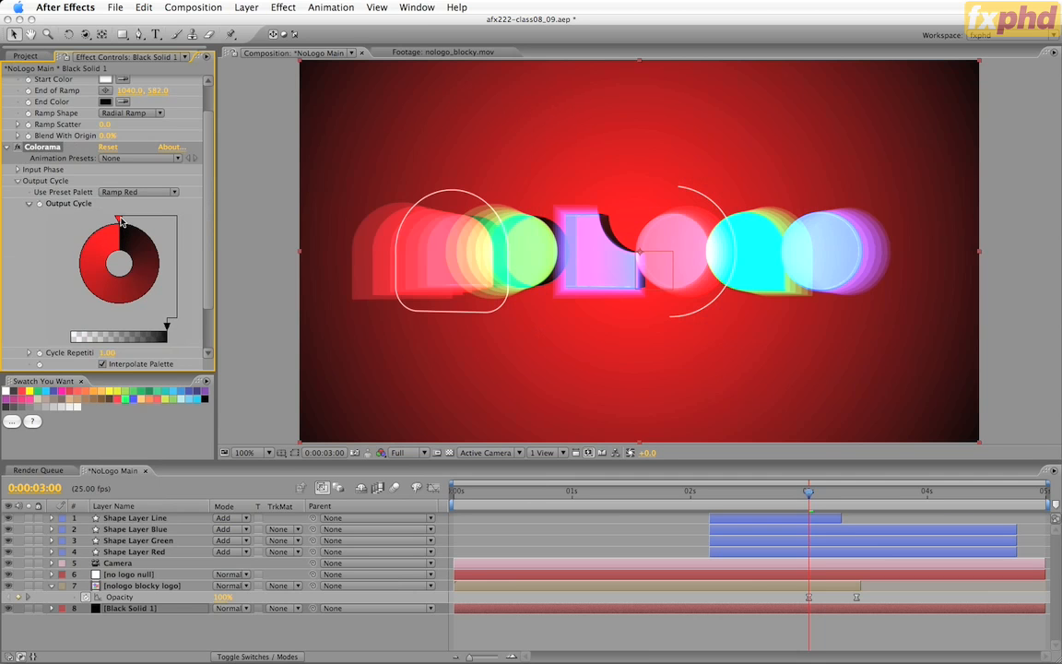
- Change the red color point on Colorama's output cycle wheel to black
{"action": "mouse_move", "coordinate": [119, 222]}
{"action": "left_mouse_down"}
{"action": "mouse_move", "coordinate": [92, 236]}
{"action": "mouse_move", "coordinate": [79, 268]}
{"action": "mouse_move", "coordinate": [85, 293]}
{"action": "mouse_move", "coordinate": [120, 304]}
{"action": "mouse_move", "coordinate": [158, 246]}
{"action": "mouse_move", "coordinate": [157, 256]}
{"action": "left_mouse_up"}
{"action": "mouse_move", "coordinate": [166, 325]}
{"action": "left_mouse_down"}
{"action": "mouse_move", "coordinate": [100, 330]}
{"action": "mouse_move", "coordinate": [180, 332]}
{"action": "left_mouse_up"}
{"action": "left_click", "coordinate": [117, 219]}
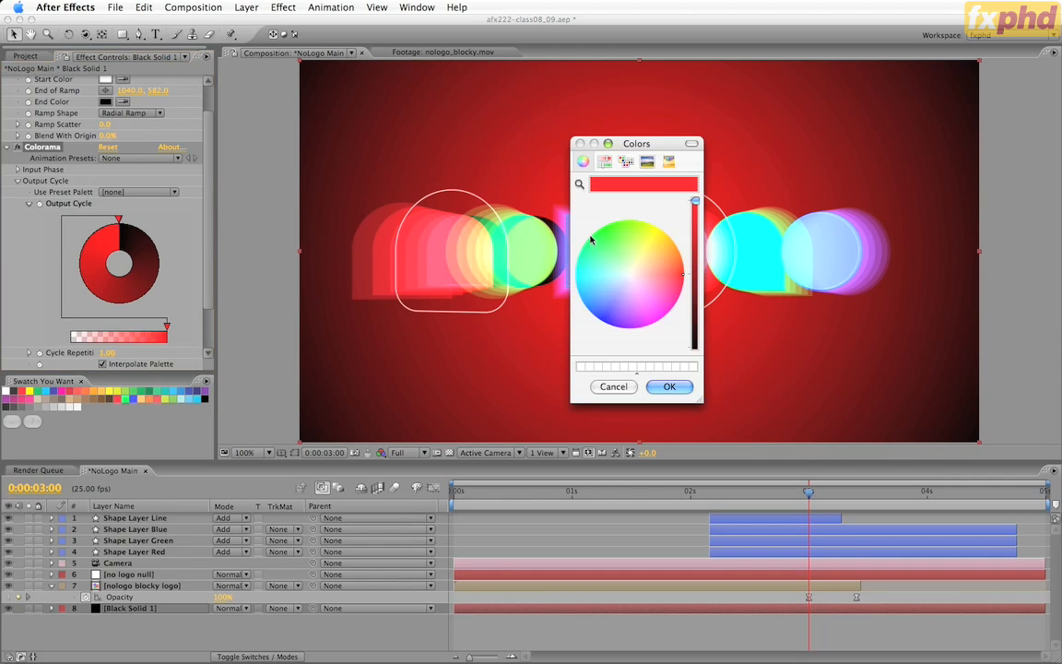
{"action": "left_click_drag", "start_coordinate": [694, 200], "coordinate": [694, 347]}
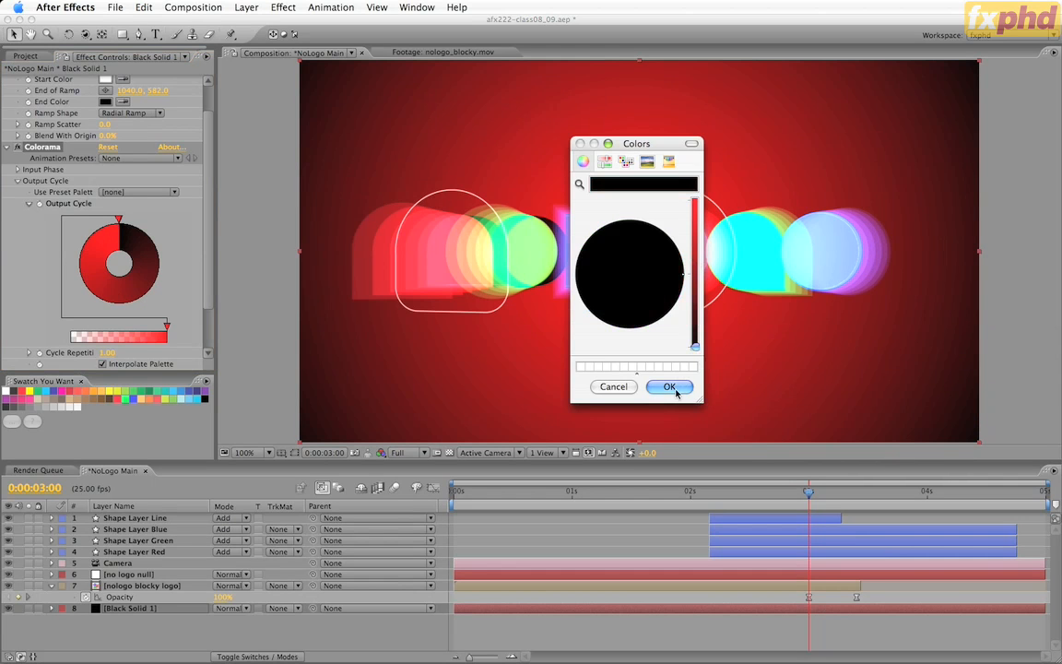
{"action": "left_click", "coordinate": [679, 386]}
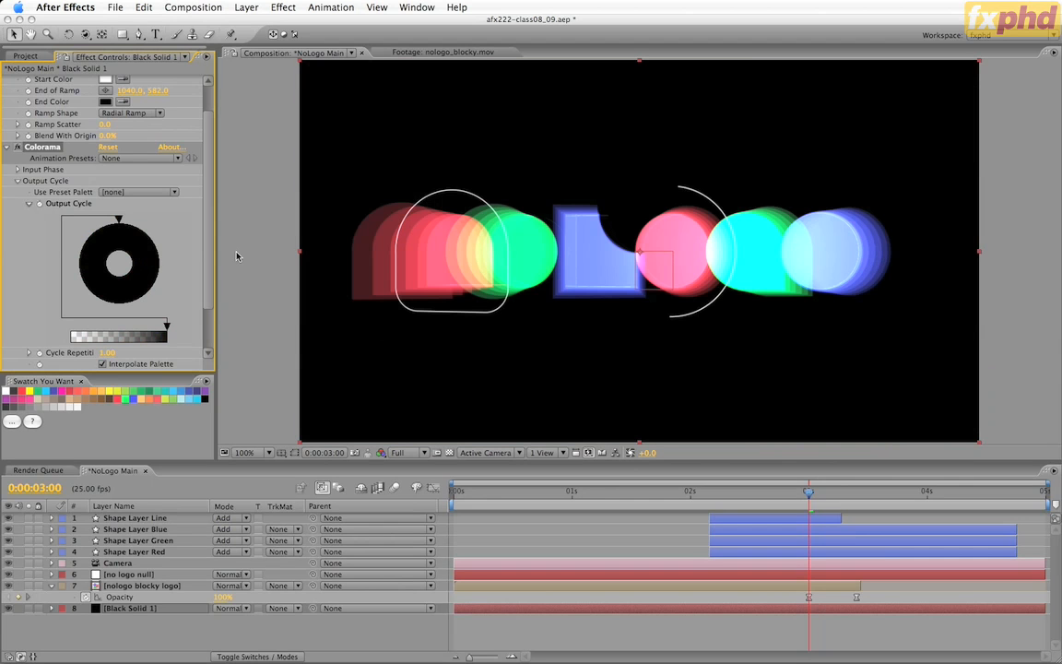
- Recolor the other black point on the wheel with the dark red sampled from the faint edge of the red Echo trail
{"action": "left_click", "coordinate": [120, 219]}
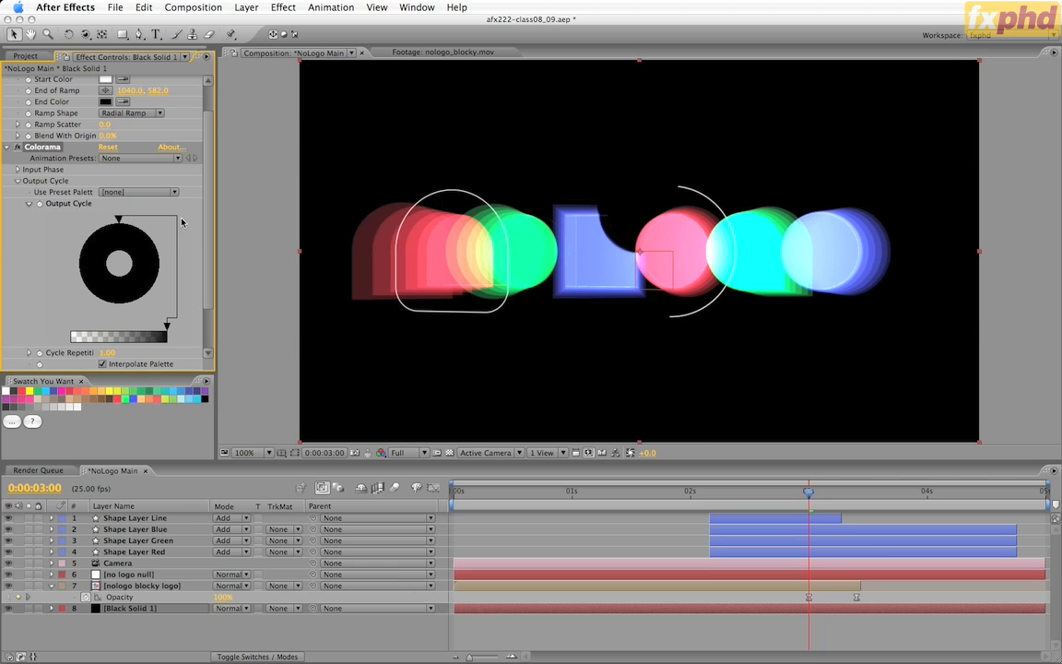
{"action": "double_click", "coordinate": [121, 219]}
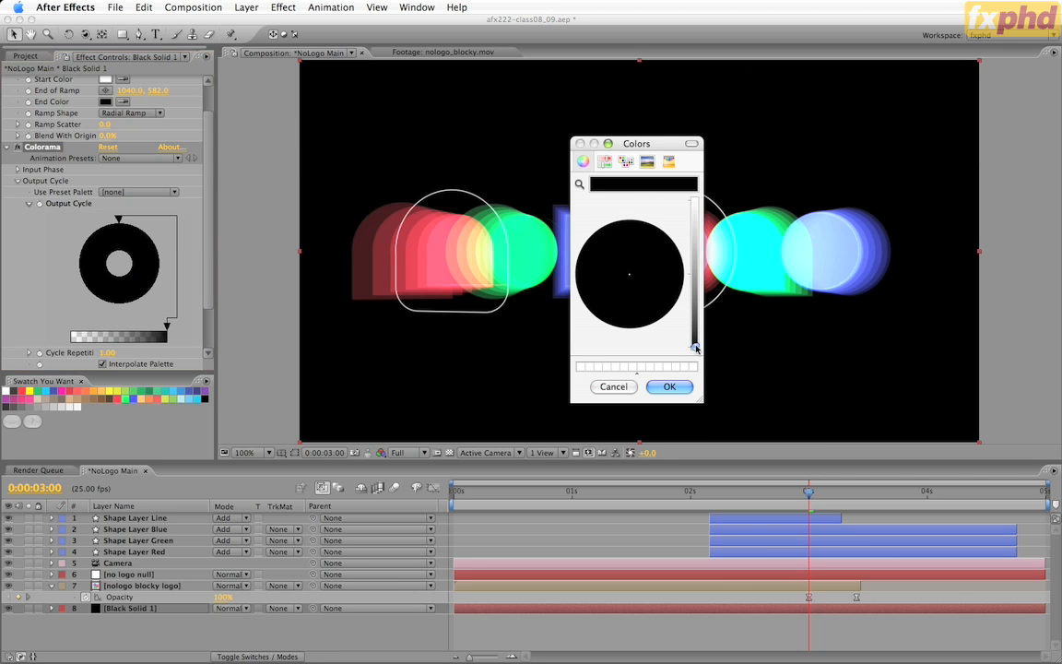
{"action": "left_click", "coordinate": [580, 183]}
{"action": "left_click", "coordinate": [362, 260]}
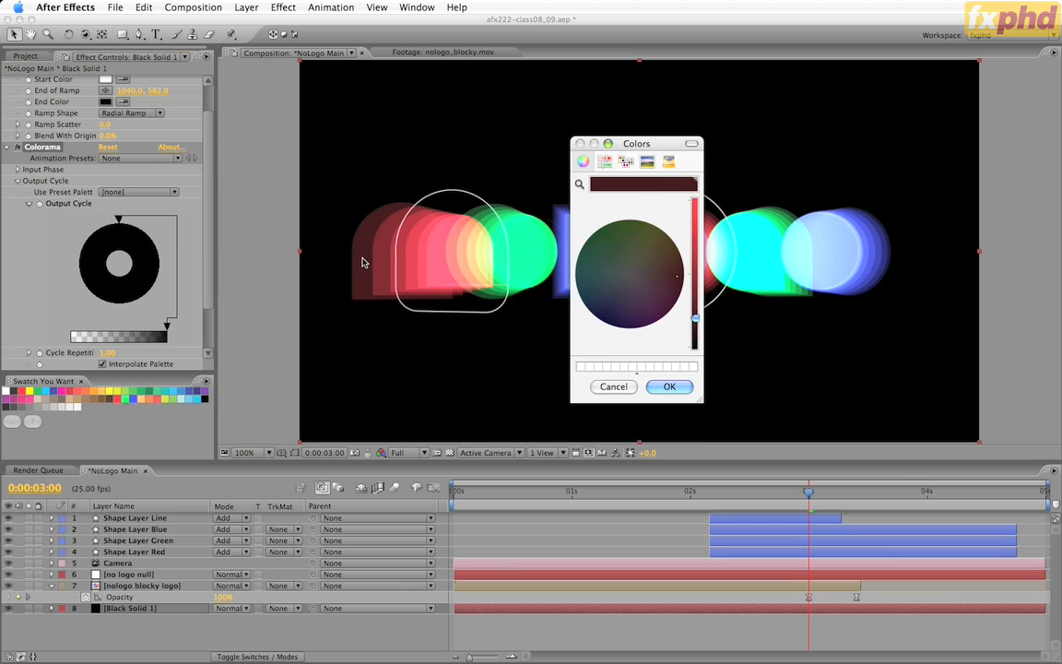
{"action": "left_click", "coordinate": [670, 387]}
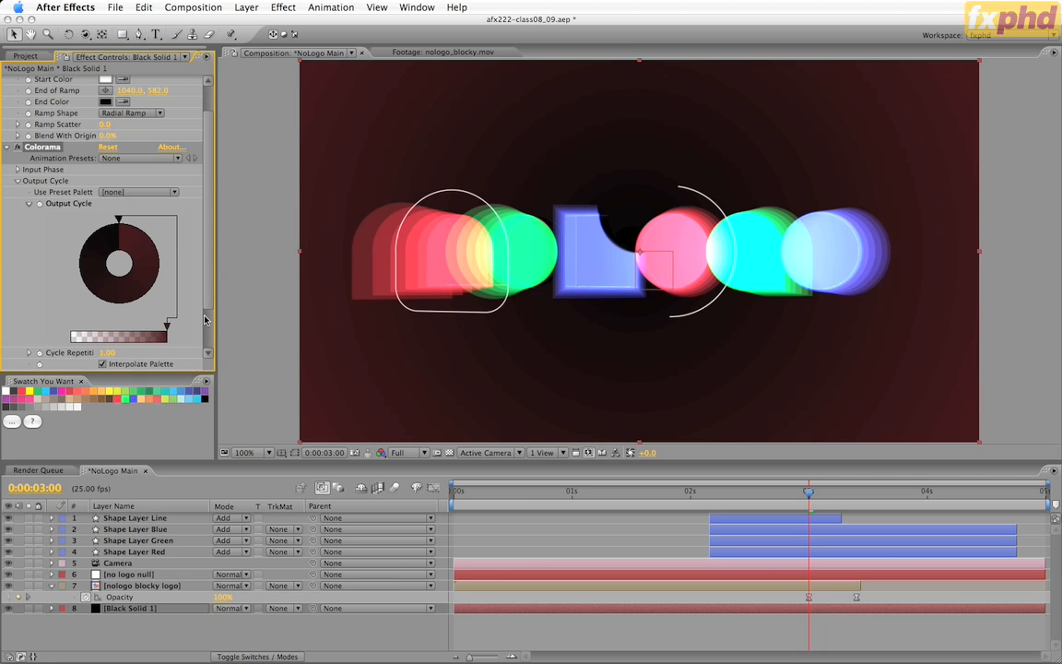
- Try a brighter red color point halfway around Colorama's output cycle wheel and remove it again
{"action": "left_click", "coordinate": [120, 311]}
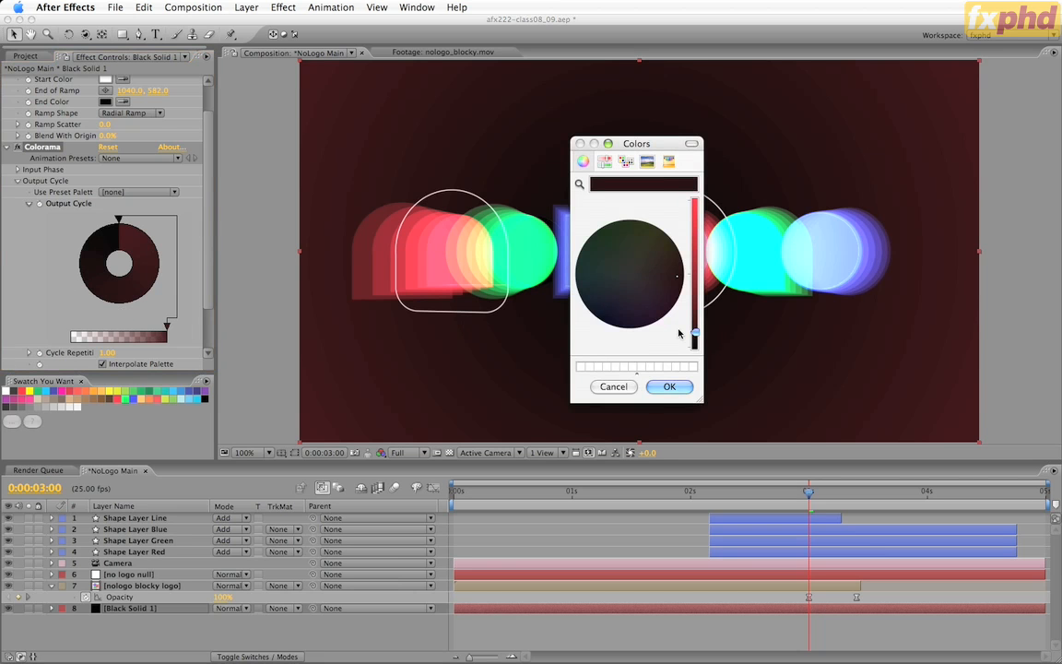
{"action": "left_click_drag", "start_coordinate": [694, 333], "coordinate": [697, 254]}
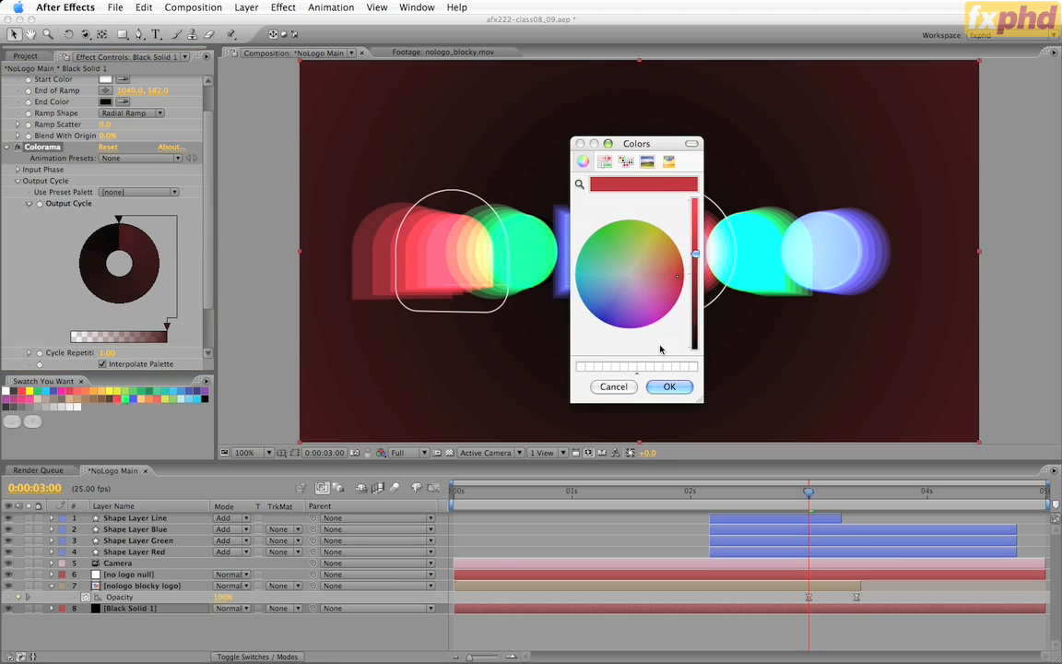
{"action": "left_click", "coordinate": [669, 386]}
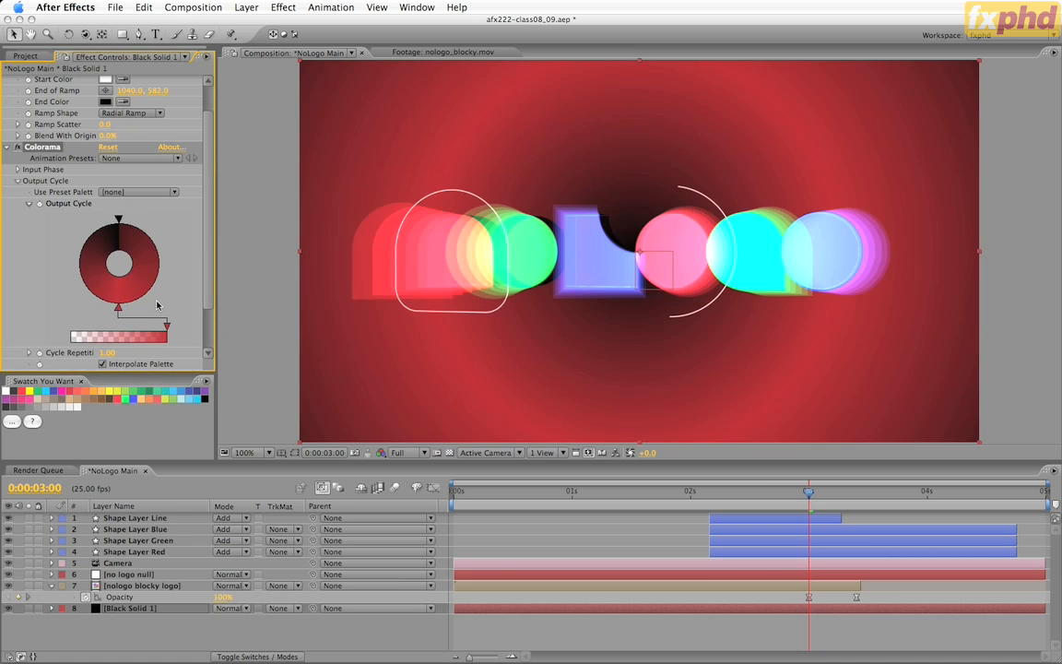
{"action": "left_click", "coordinate": [172, 275]}
{"action": "mouse_move", "coordinate": [173, 278]}
{"action": "left_mouse_down"}
{"action": "mouse_move", "coordinate": [49, 306]}
{"action": "mouse_move", "coordinate": [148, 298]}
{"action": "mouse_move", "coordinate": [127, 306]}
{"action": "mouse_move", "coordinate": [10, 309]}
{"action": "left_mouse_up"}
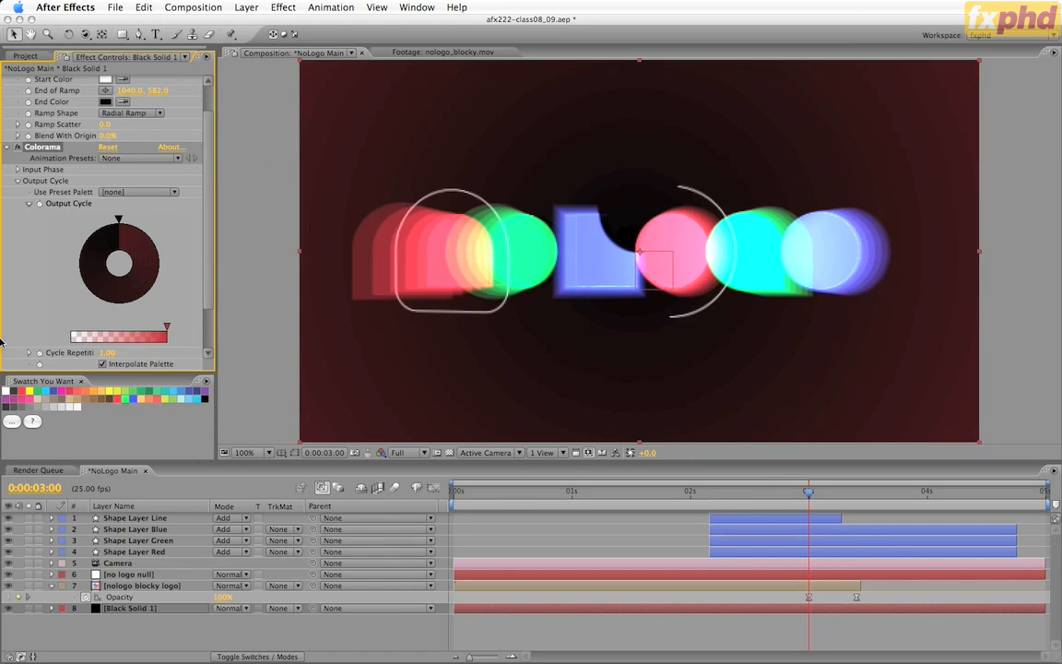
- Examine the channel choices in Colorama's Modify settings, keeping All, and collapse the Colorama and Ramp effects
{"action": "scroll", "coordinate": [184, 214], "scroll_direction": "down", "scroll_amount": 4}
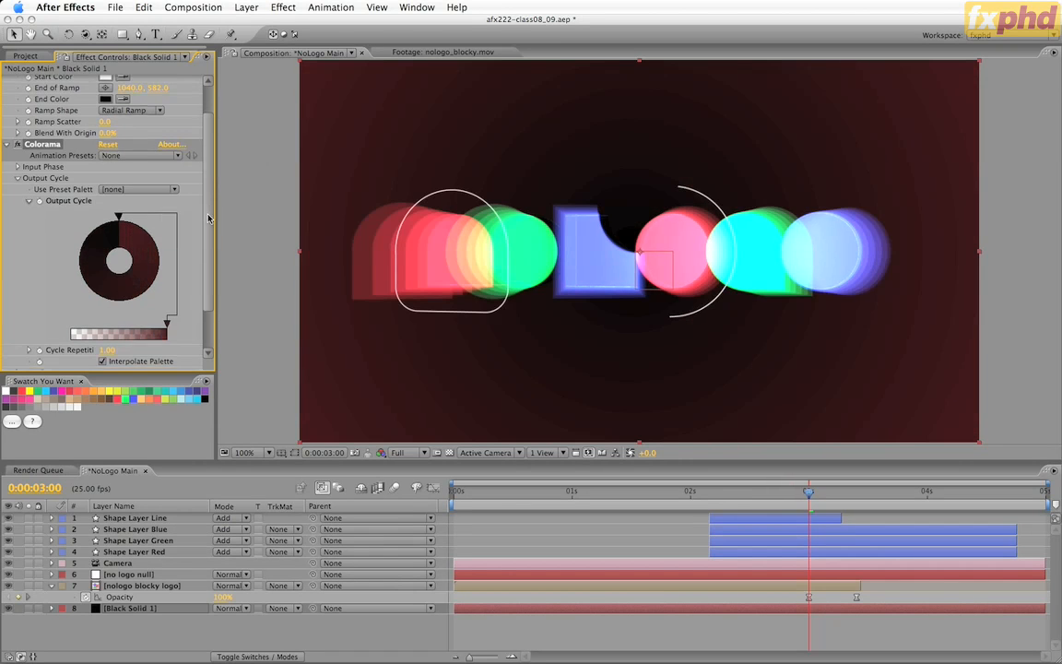
{"action": "left_click", "coordinate": [28, 147]}
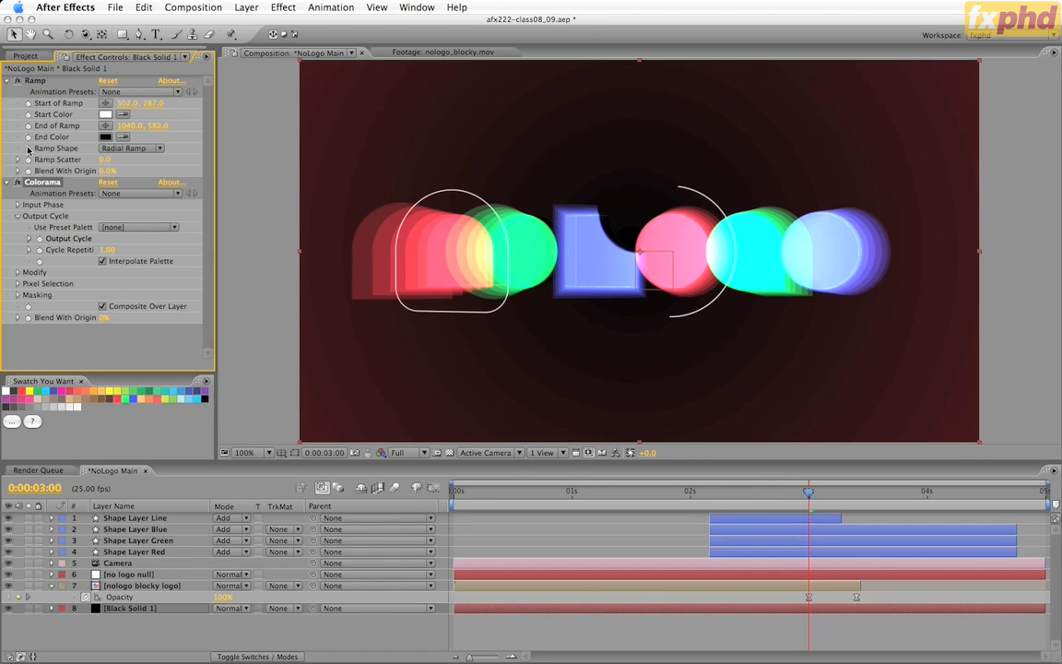
{"action": "left_click", "coordinate": [18, 272]}
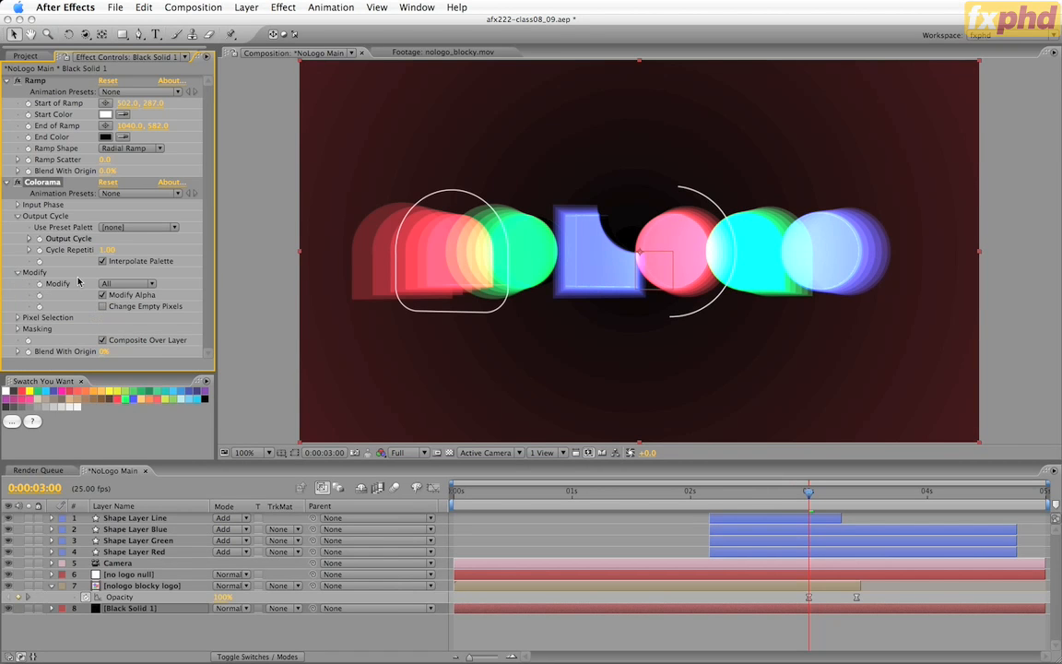
{"action": "left_click", "coordinate": [135, 283]}
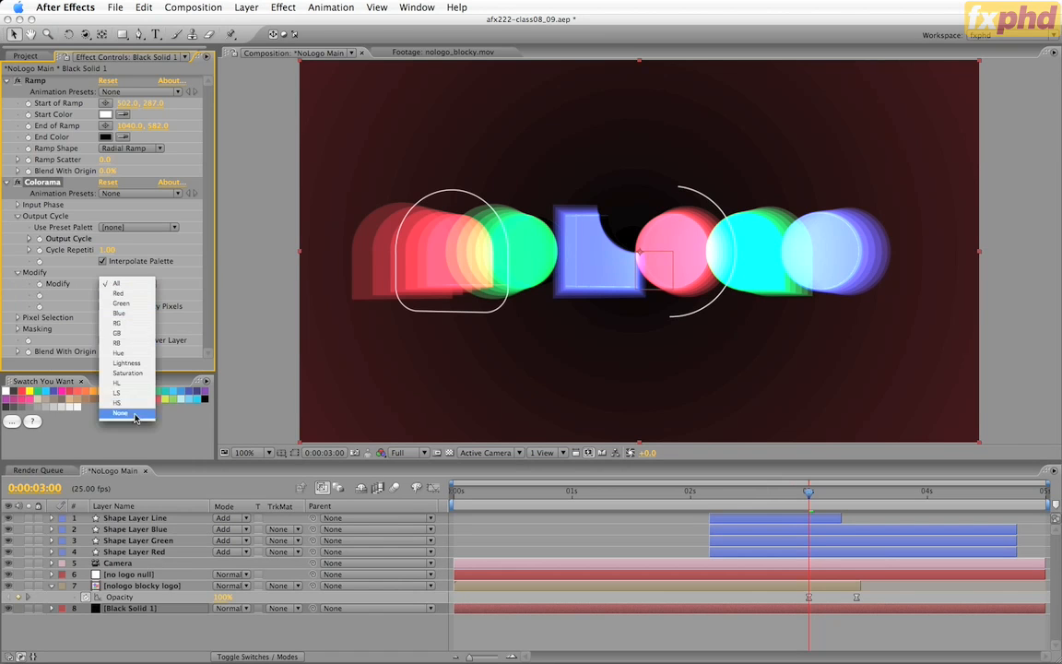
{"action": "left_click", "coordinate": [183, 247]}
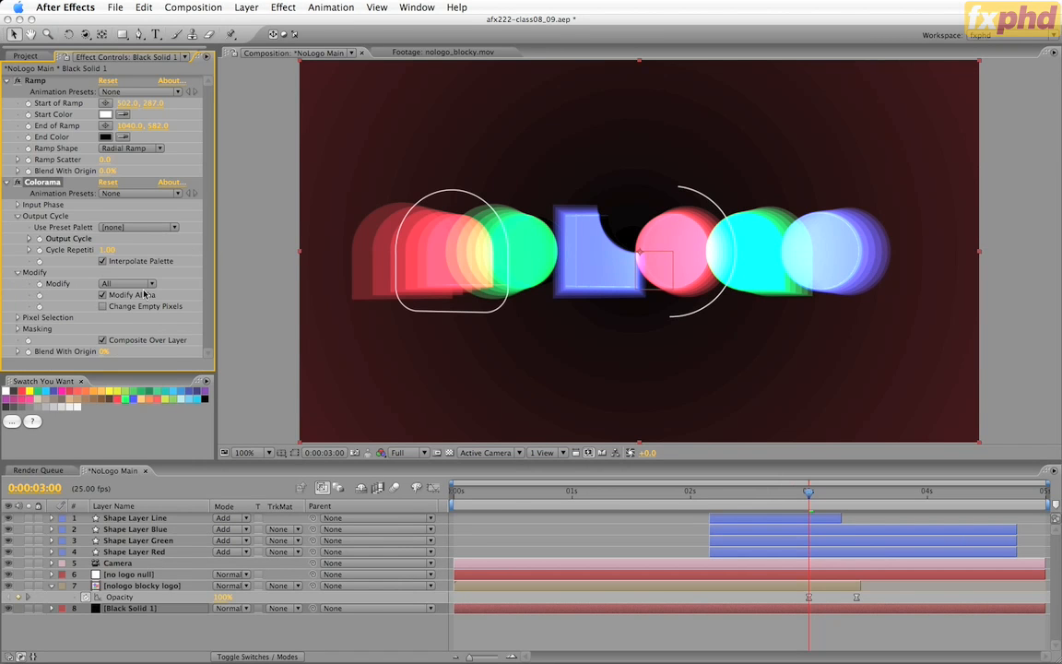
{"action": "left_click", "coordinate": [18, 272]}
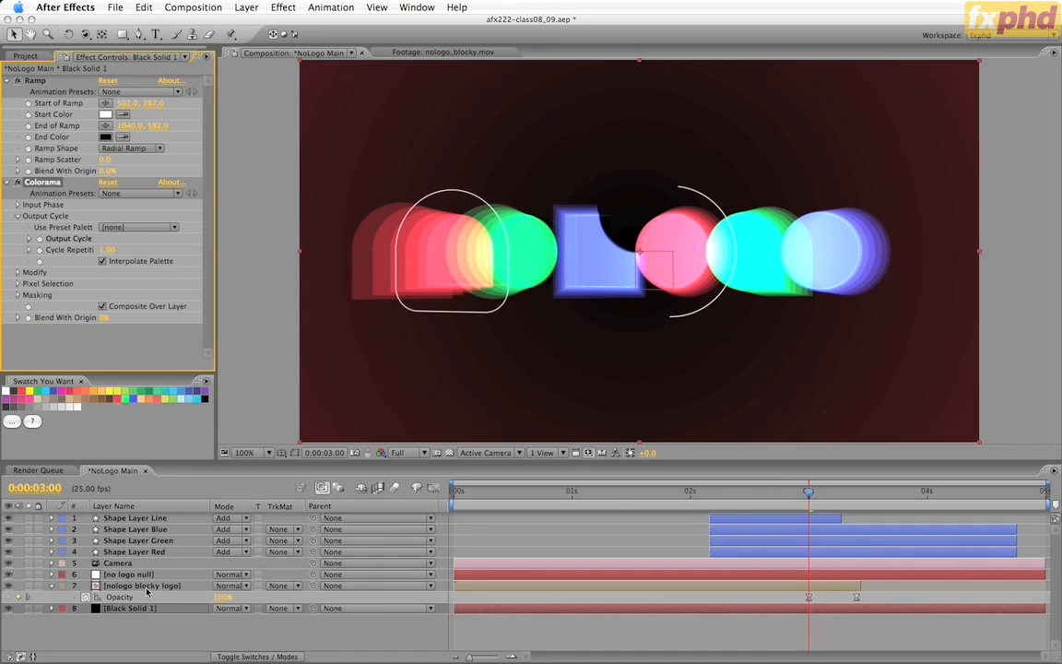
{"action": "left_click", "coordinate": [6, 182]}
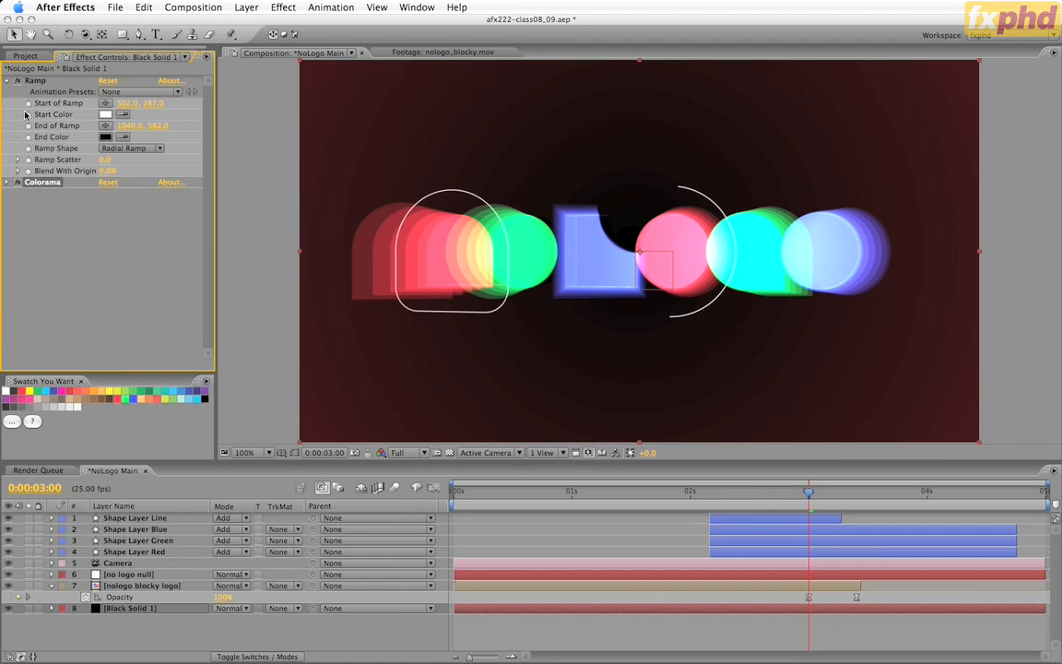
{"action": "left_click", "coordinate": [7, 81]}
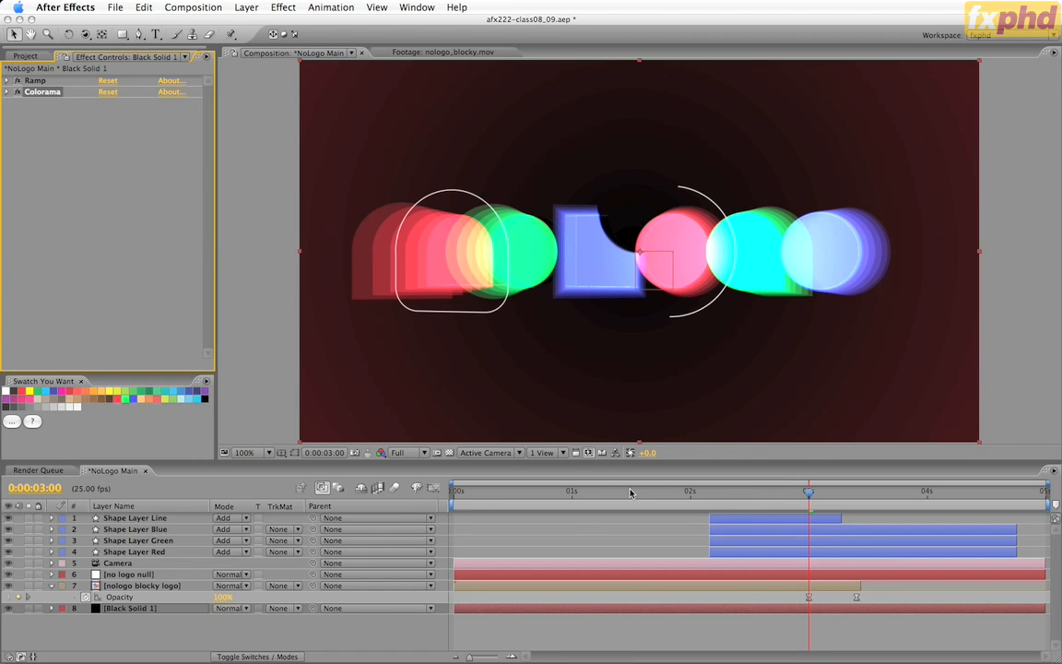
- Scrub back to the early 3D logo section and preview the composition from its start with the dark red background
{"action": "left_click_drag", "start_coordinate": [630, 493], "coordinate": [570, 509]}
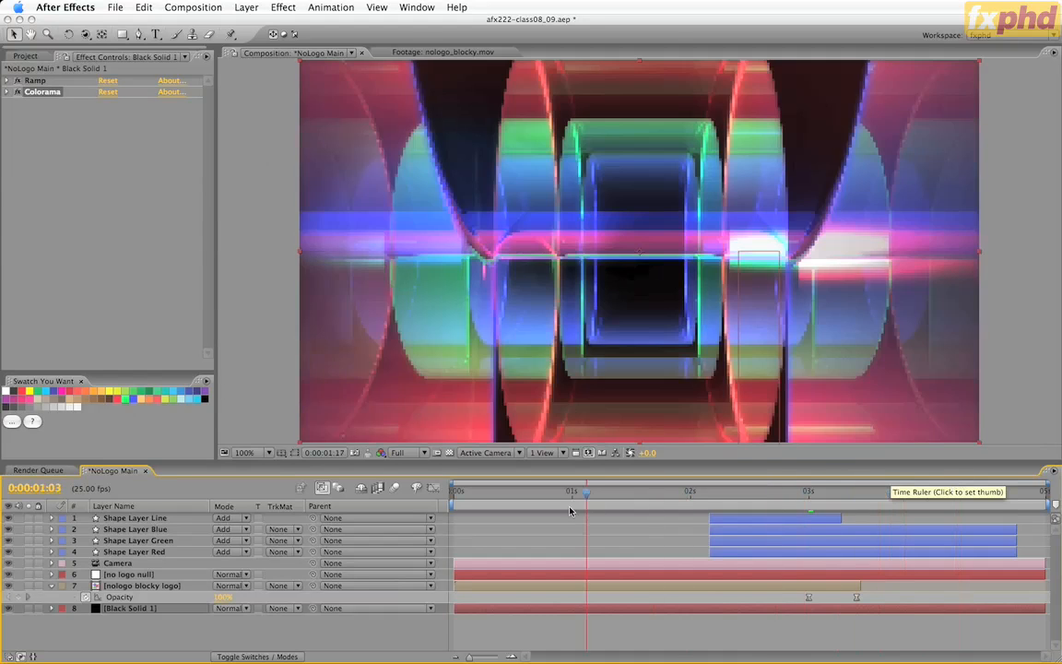
{"action": "key", "text": "Home"}
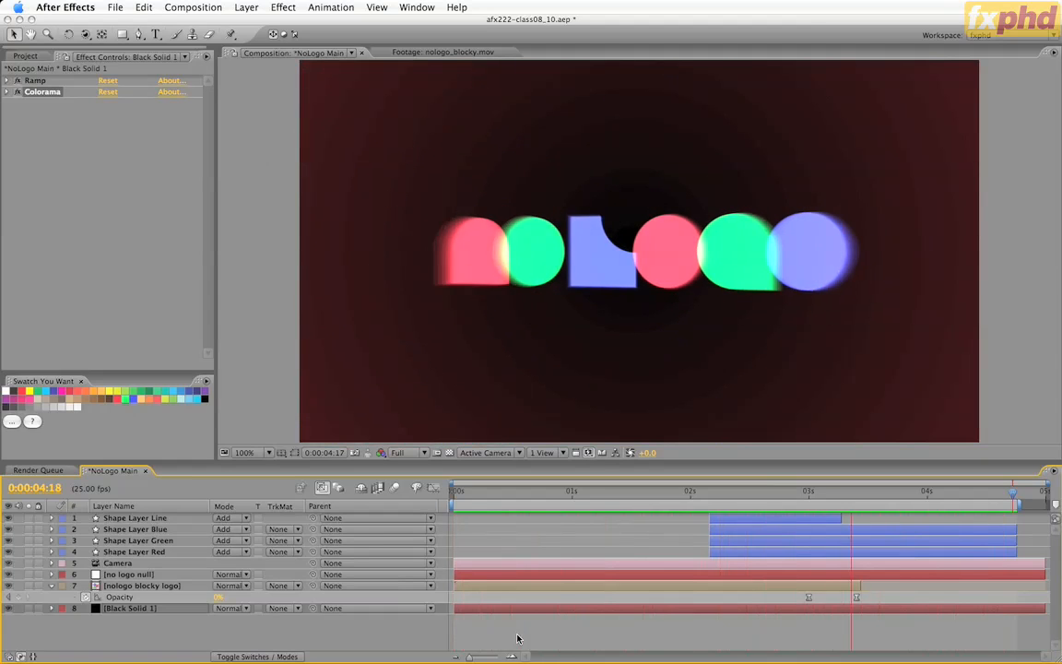
{"action": "key", "text": "space"}
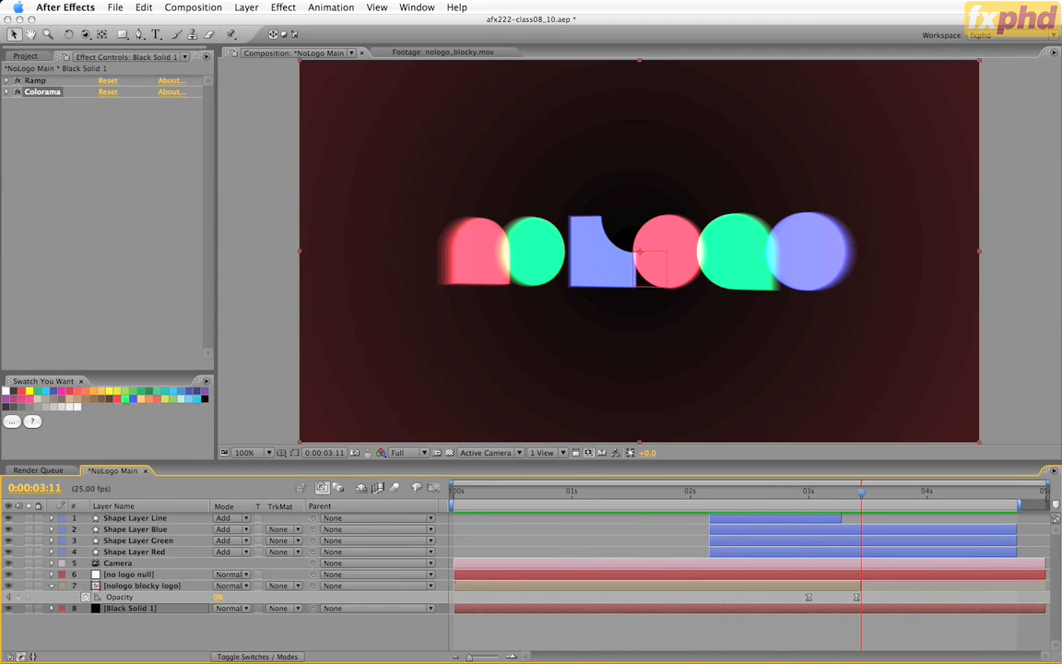